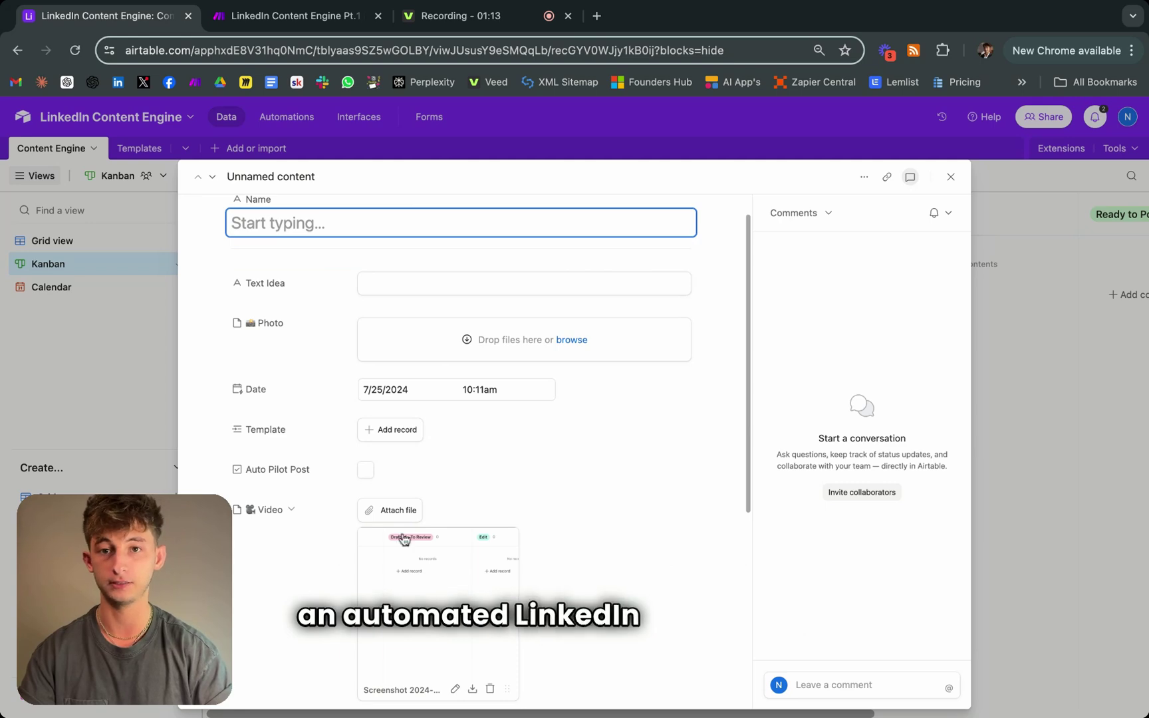
Enable Auto Pilot Post on the unnamed content record dated 7/25/2024 10:11am and look over its other fields.
scroll(403, 525, down, 3)
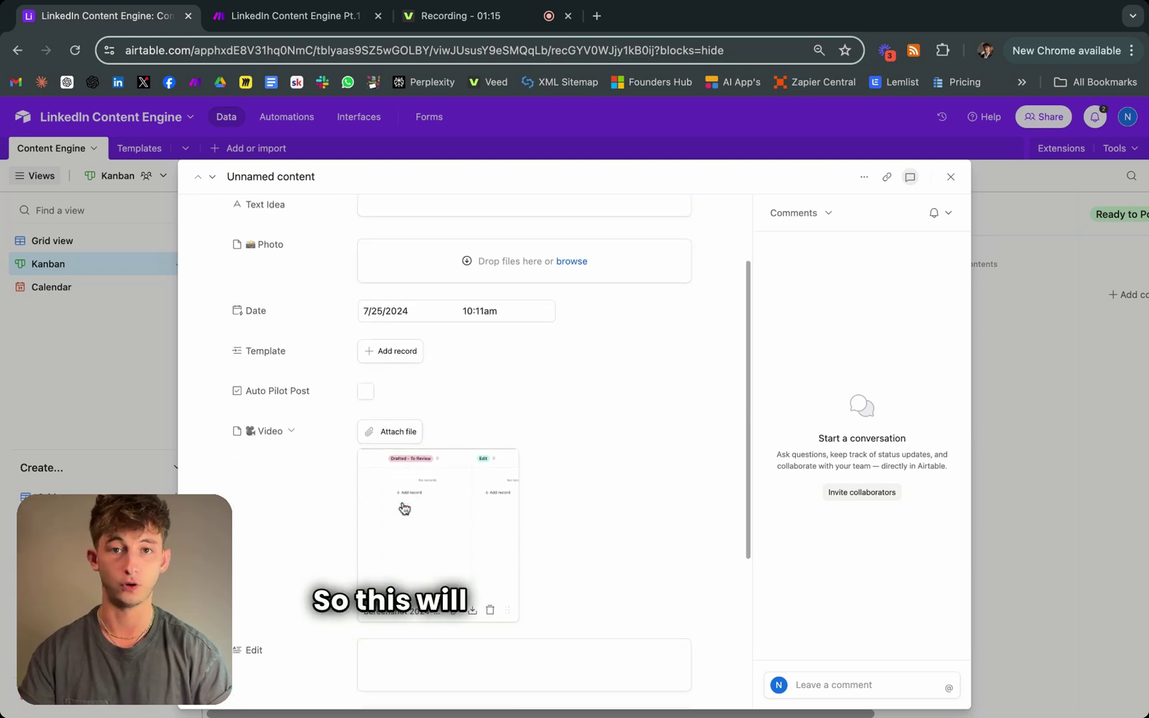
click(367, 394)
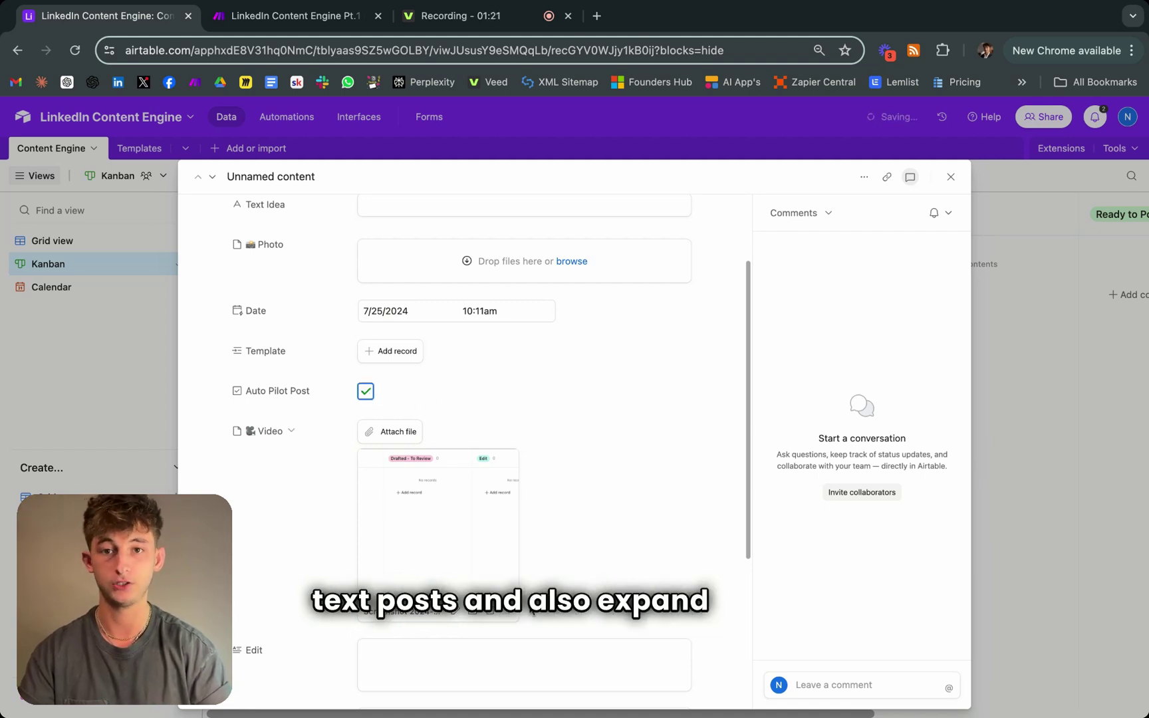
scroll(495, 572, down, 4)
scroll(479, 518, up, 3)
scroll(565, 547, up, 3)
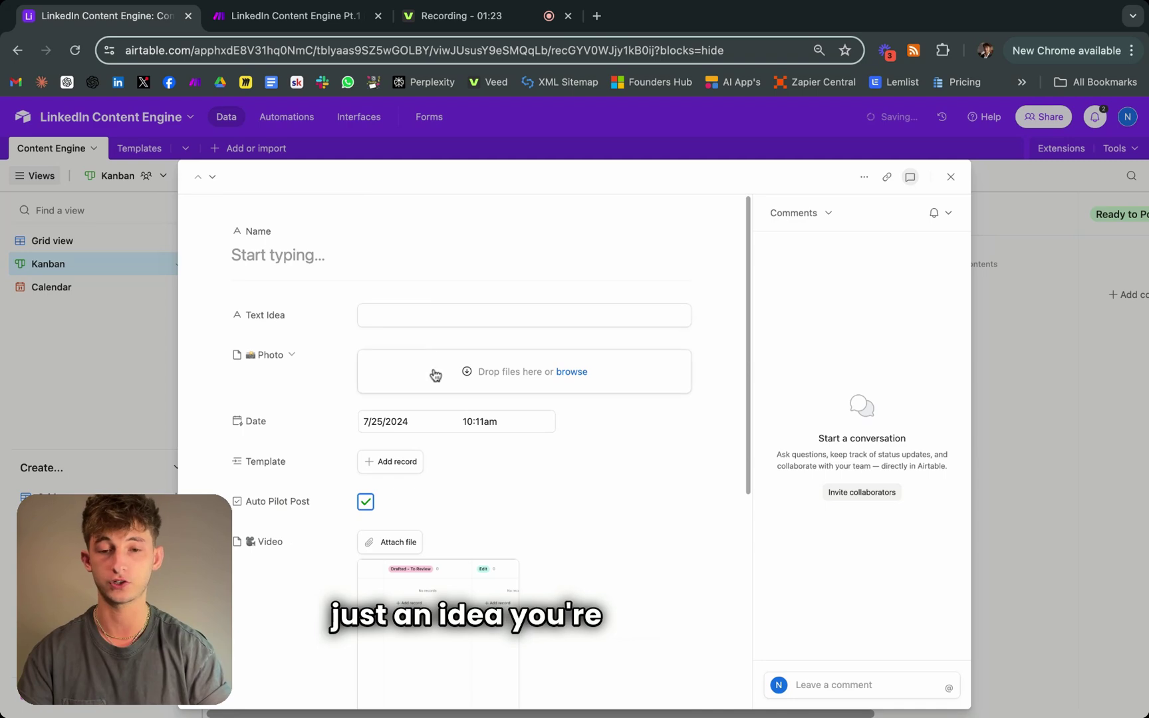
Close the record and move the Call w/ Client card from Drafted - To Review back to the Idea stage.
click(95, 382)
mouse_move(318, 341)
mouse_down()
mouse_move(521, 334)
mouse_move(346, 287)
mouse_move(323, 325)
mouse_up()
drag(785, 308, 335, 149)
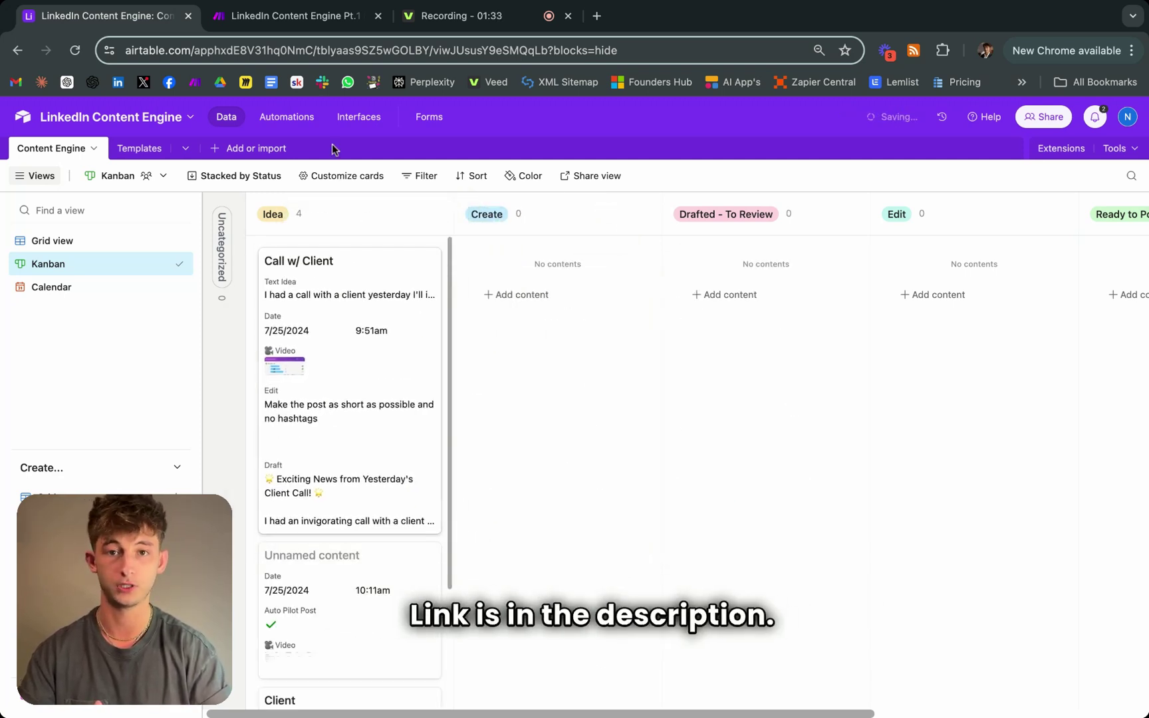
Switch to the Make scenario LinkedIn Content Engine Pt.1 and examine how its Airtable trigger and router branch into the OpenAI, Airtable and LinkedIn modules.
click(299, 20)
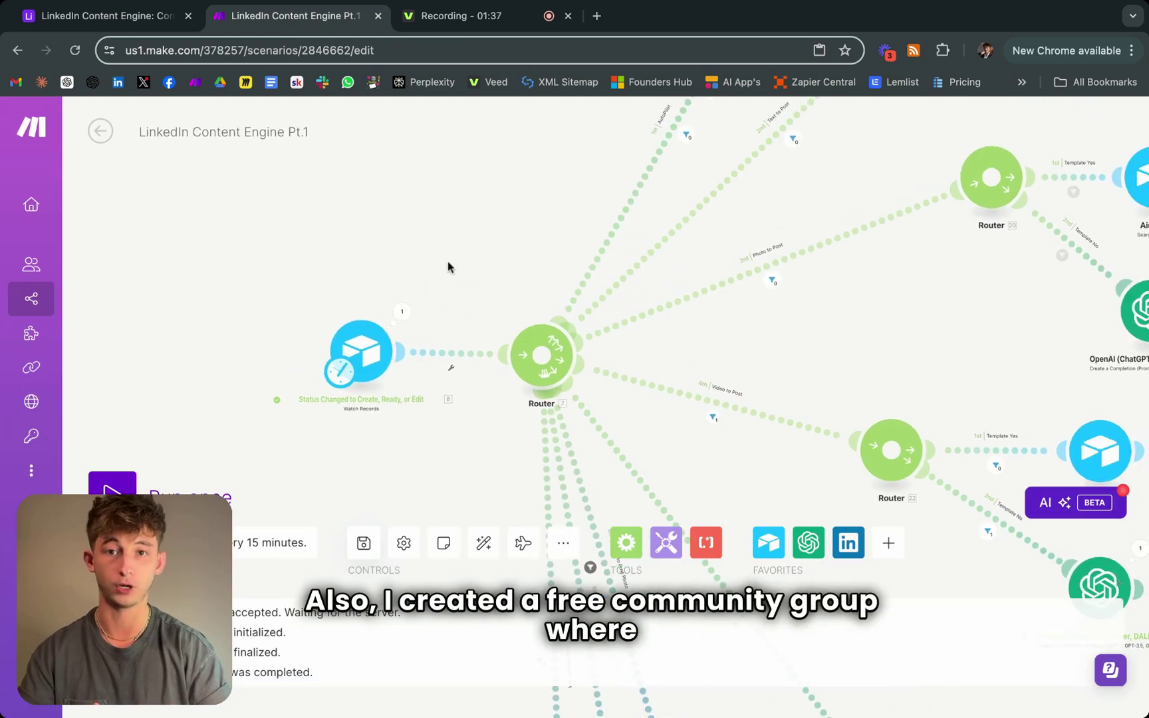
drag(447, 266, 448, 183)
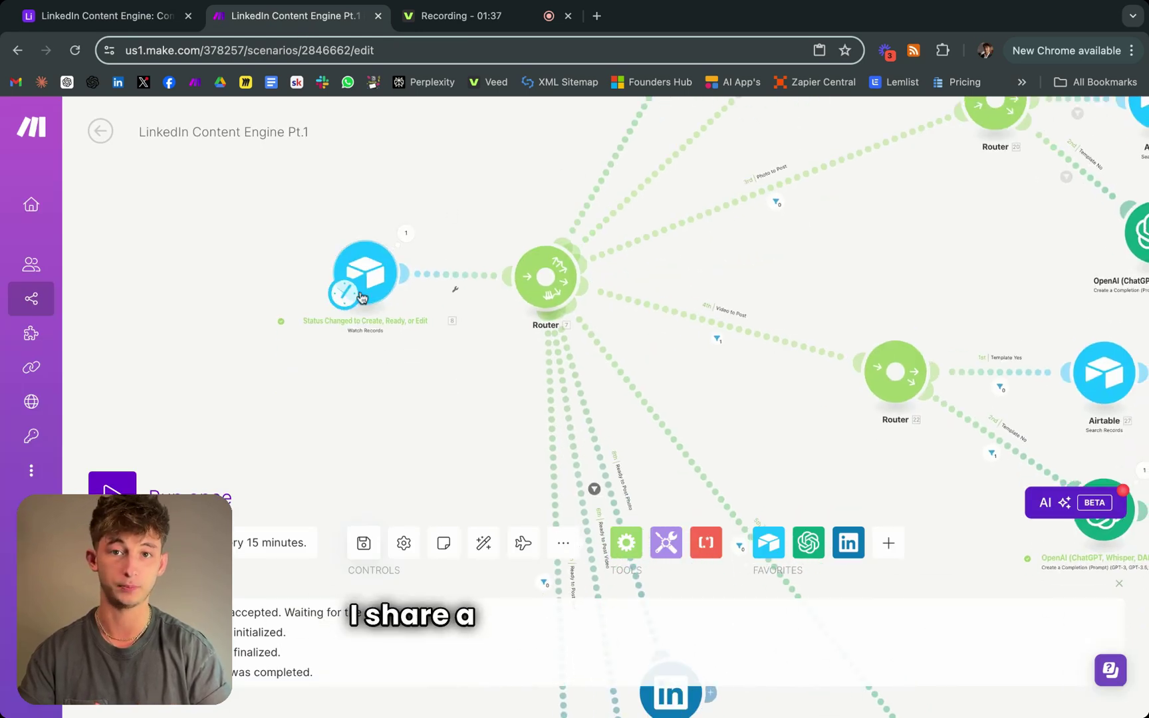
scroll(305, 241, up, 2)
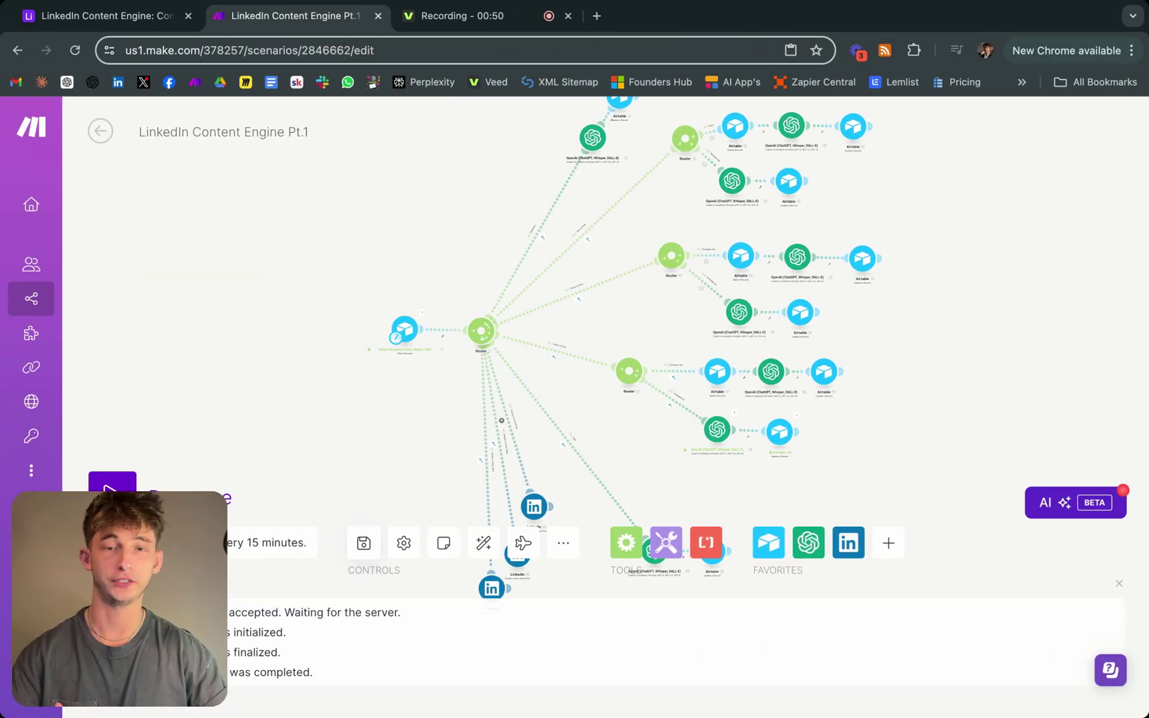
scroll(369, 265, up, 3)
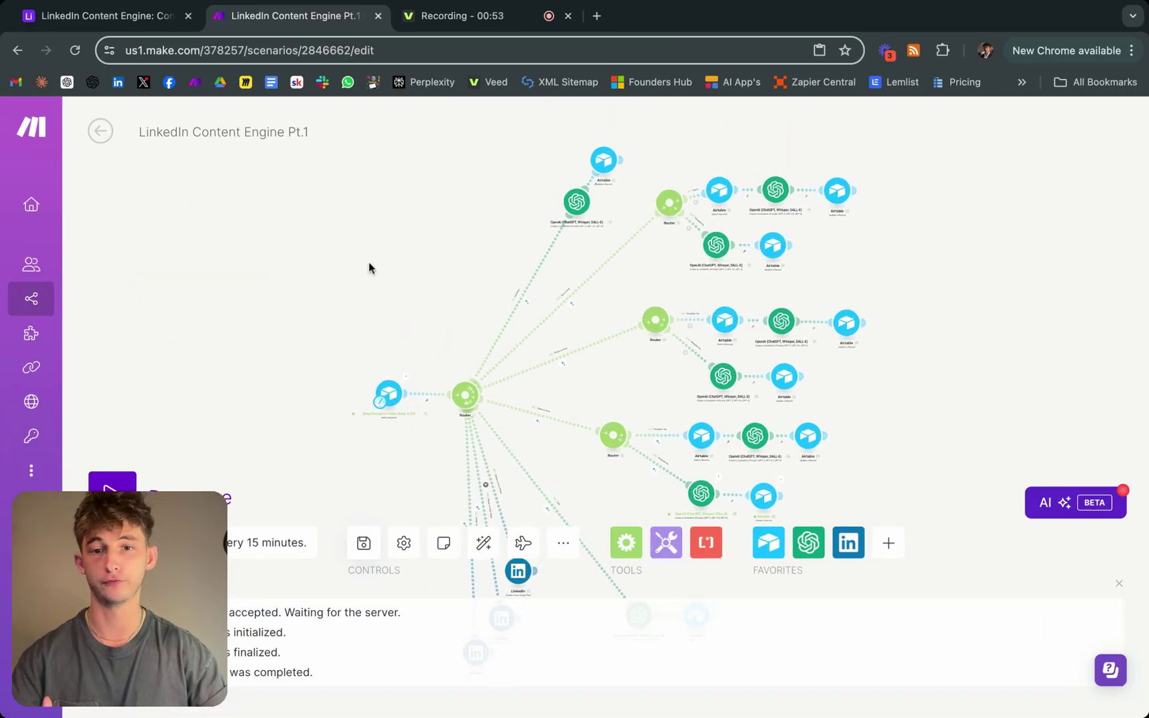
scroll(445, 252, up, 5)
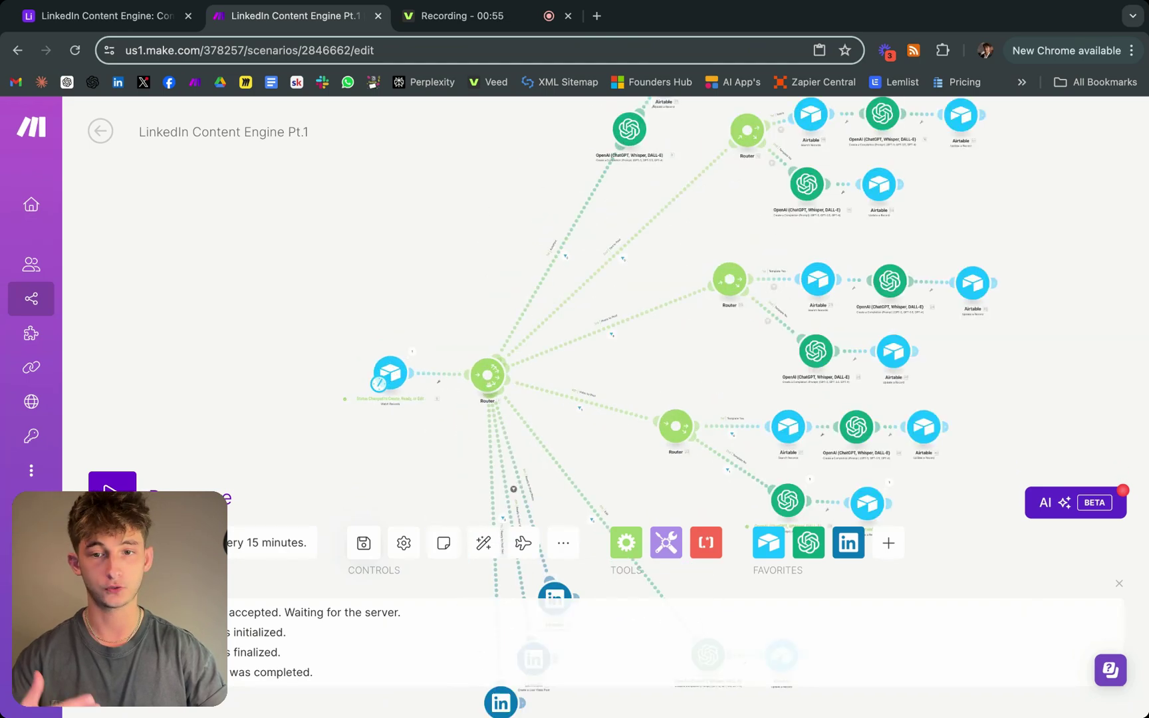
scroll(444, 251, up, 2)
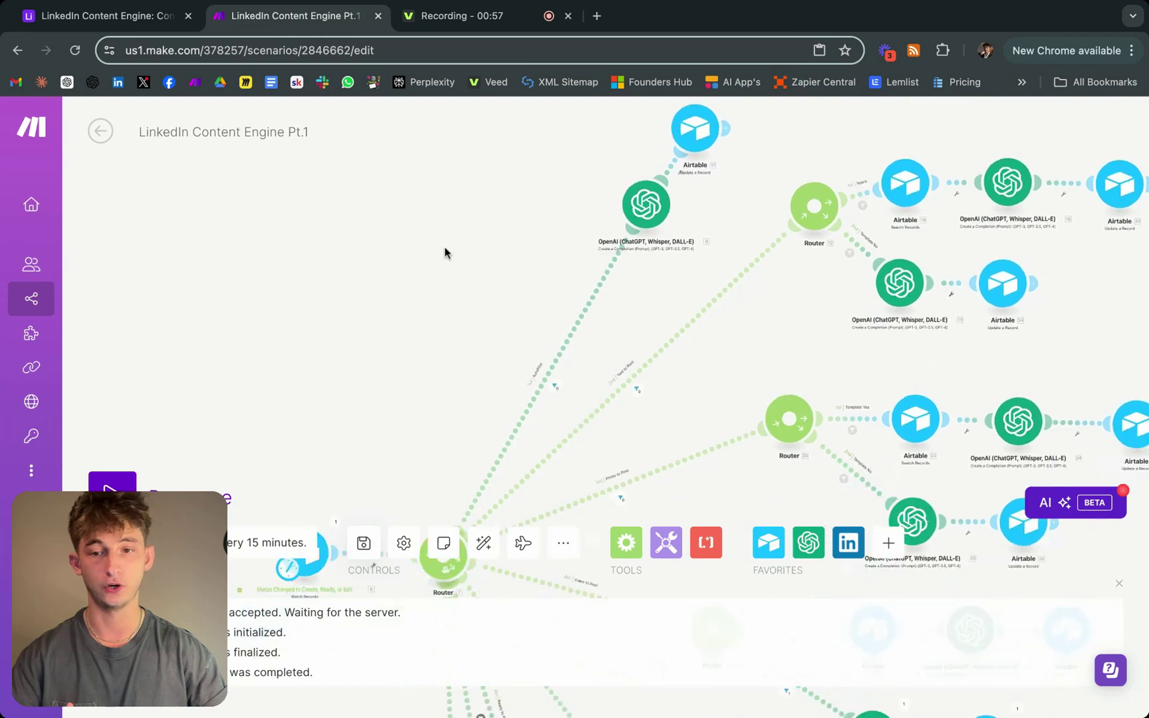
scroll(445, 251, down, 6)
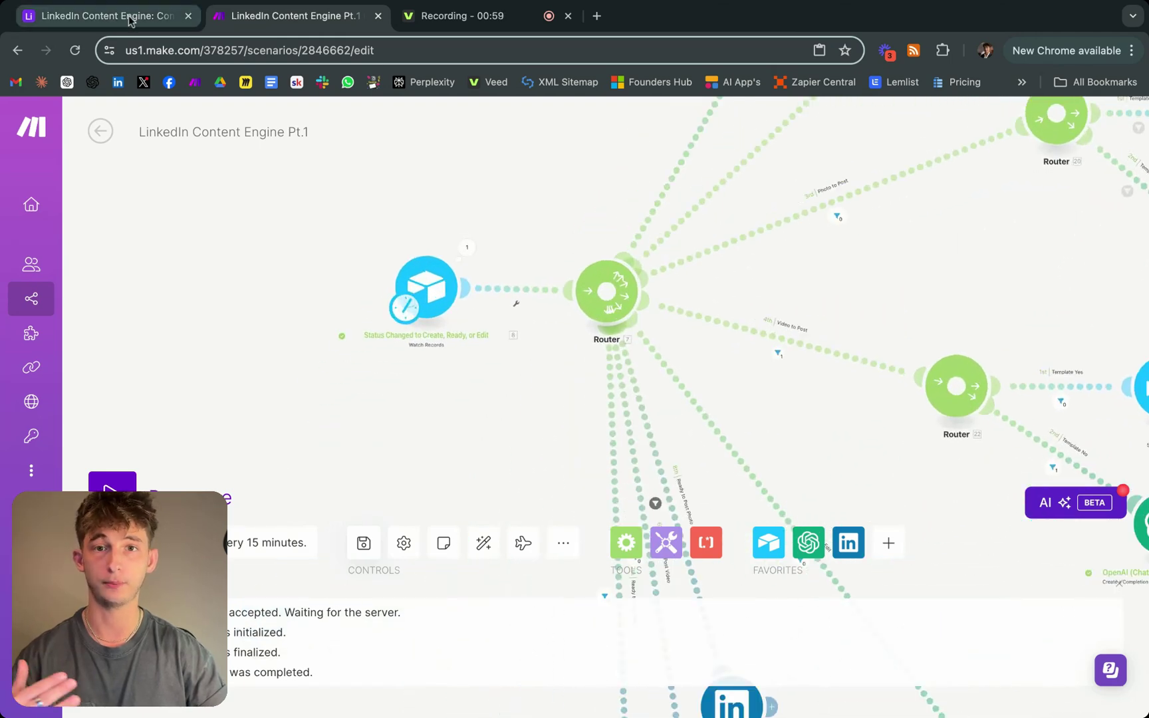
Switch to the Airtable Kanban board, open the unnamed 10:11am card in Idea, enable Auto Pilot Post and look over its fields.
click(131, 16)
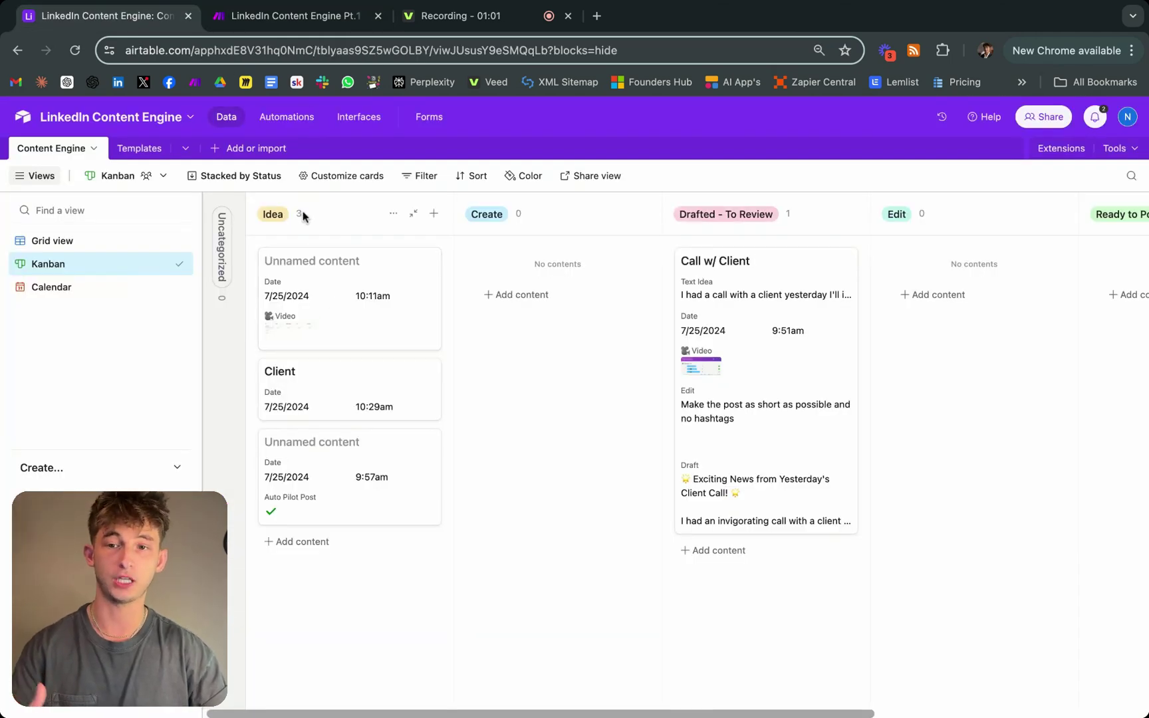
click(308, 318)
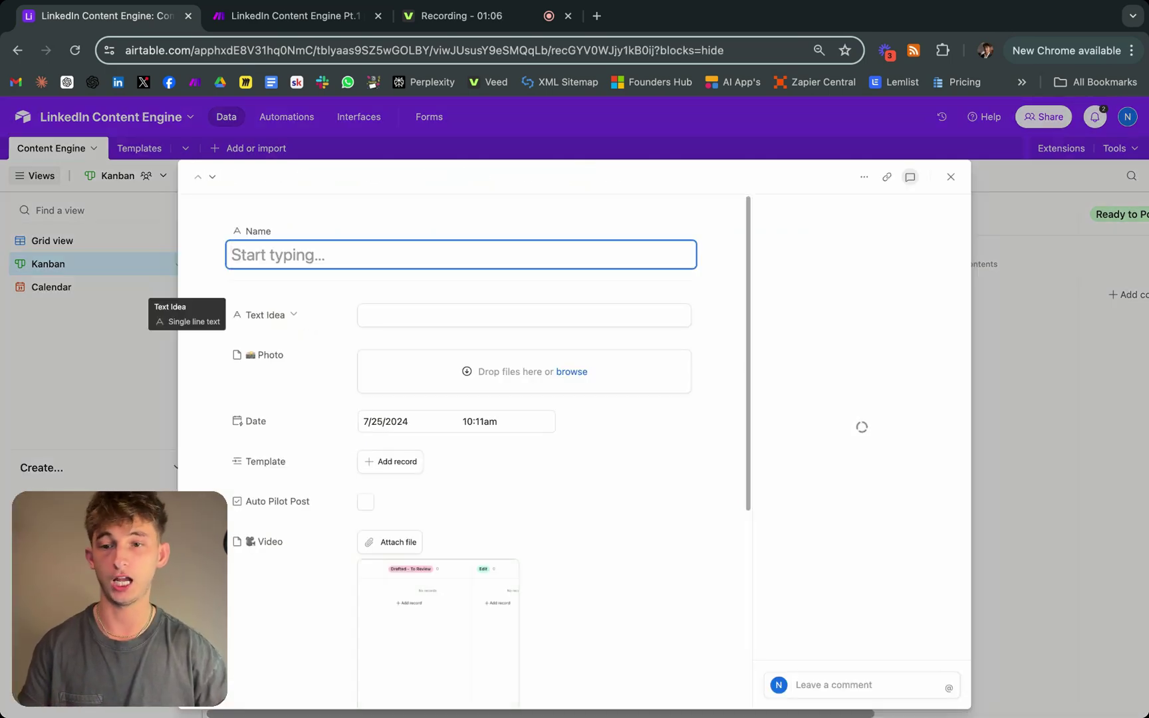
scroll(408, 308, down, 1)
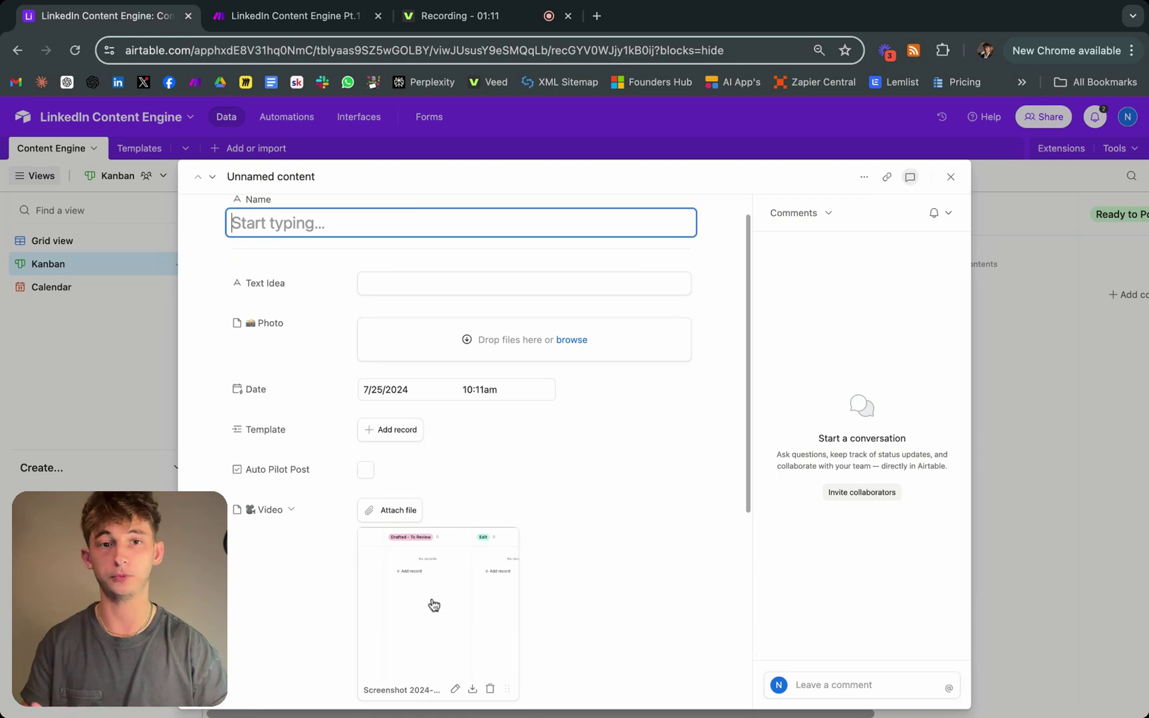
scroll(403, 510, down, 2)
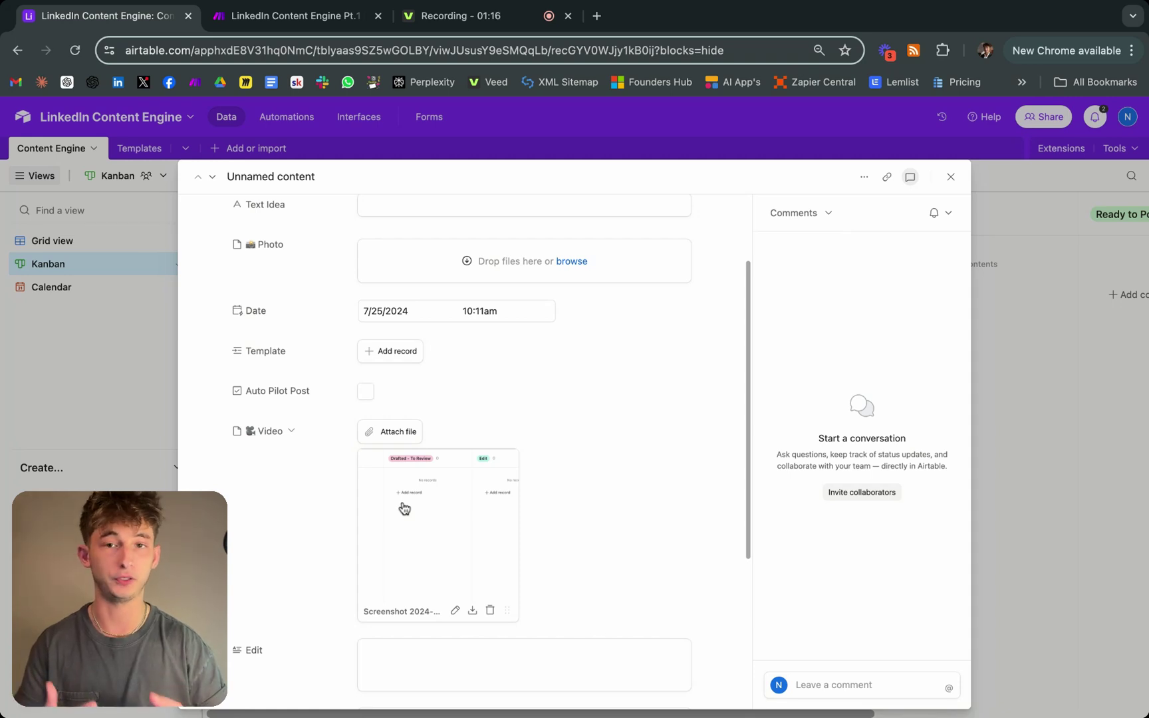
click(366, 392)
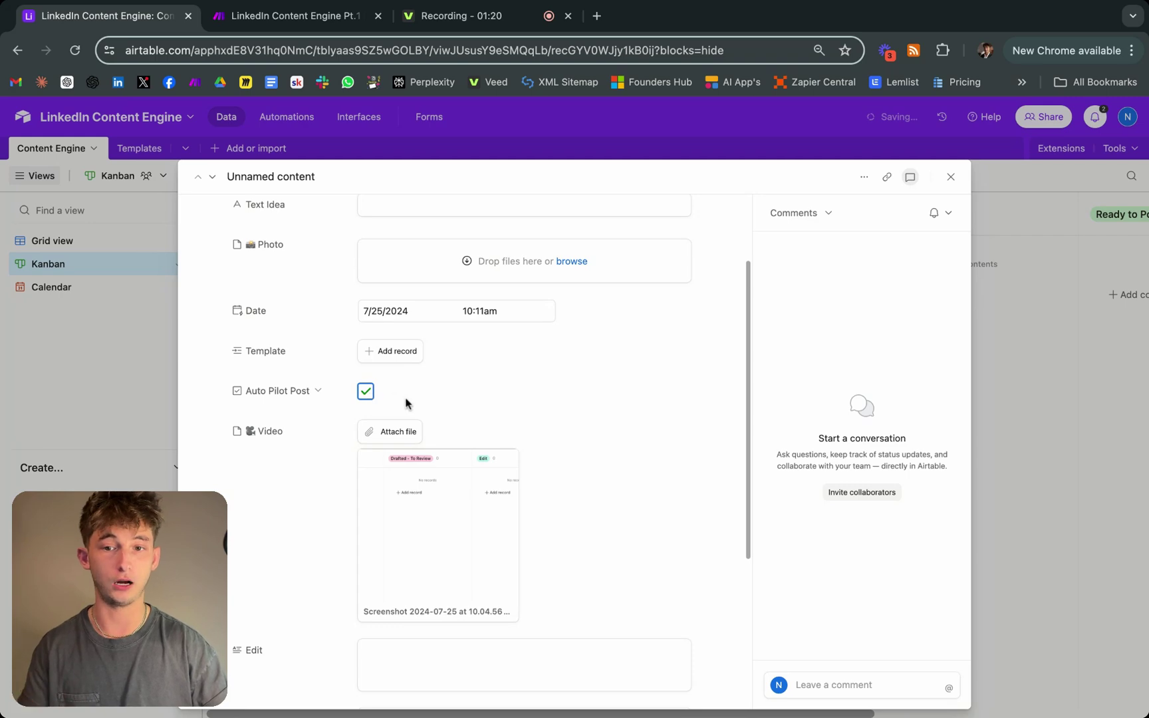
scroll(485, 545, down, 6)
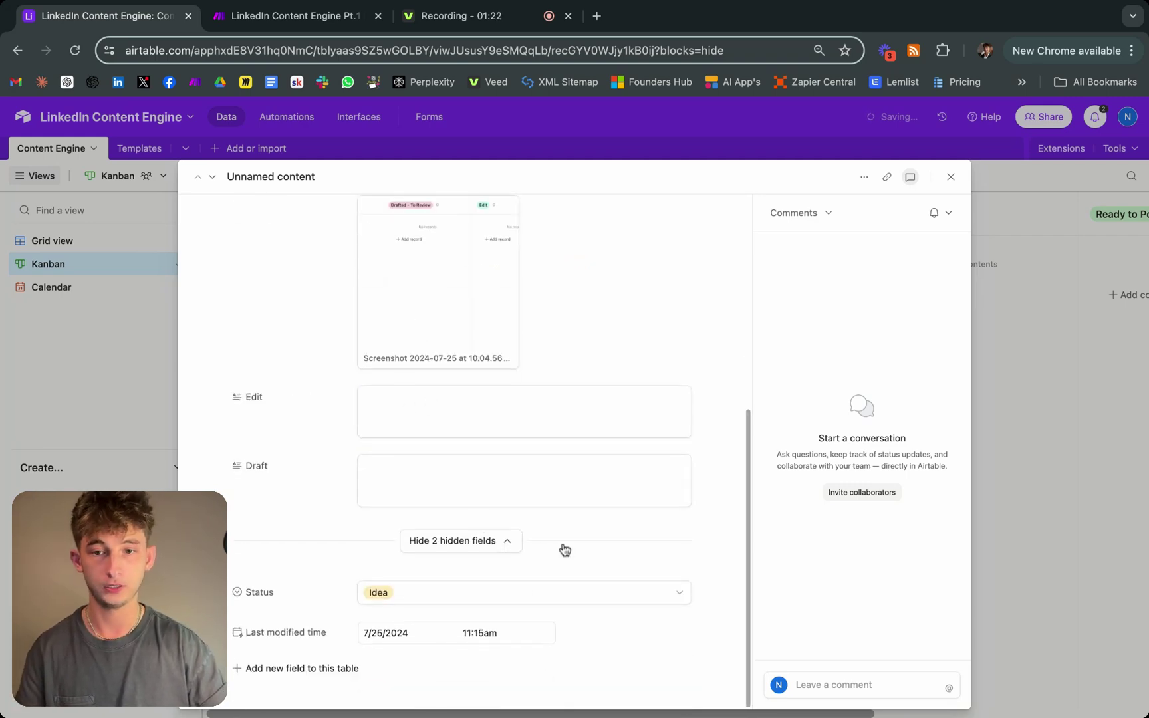
scroll(563, 542, up, 9)
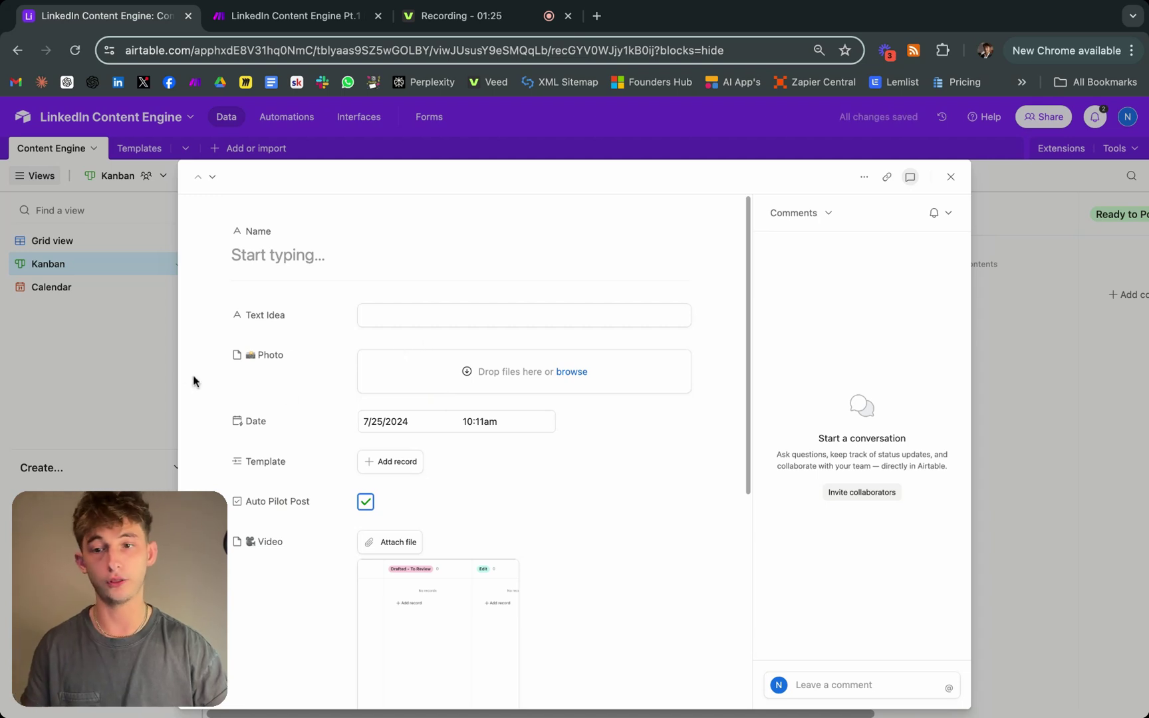
Close the unnamed record and move the Call w/ Client card from Drafted - To Review to Idea.
click(95, 382)
mouse_move(318, 339)
mouse_down()
mouse_move(516, 324)
mouse_move(438, 282)
mouse_move(323, 322)
mouse_up()
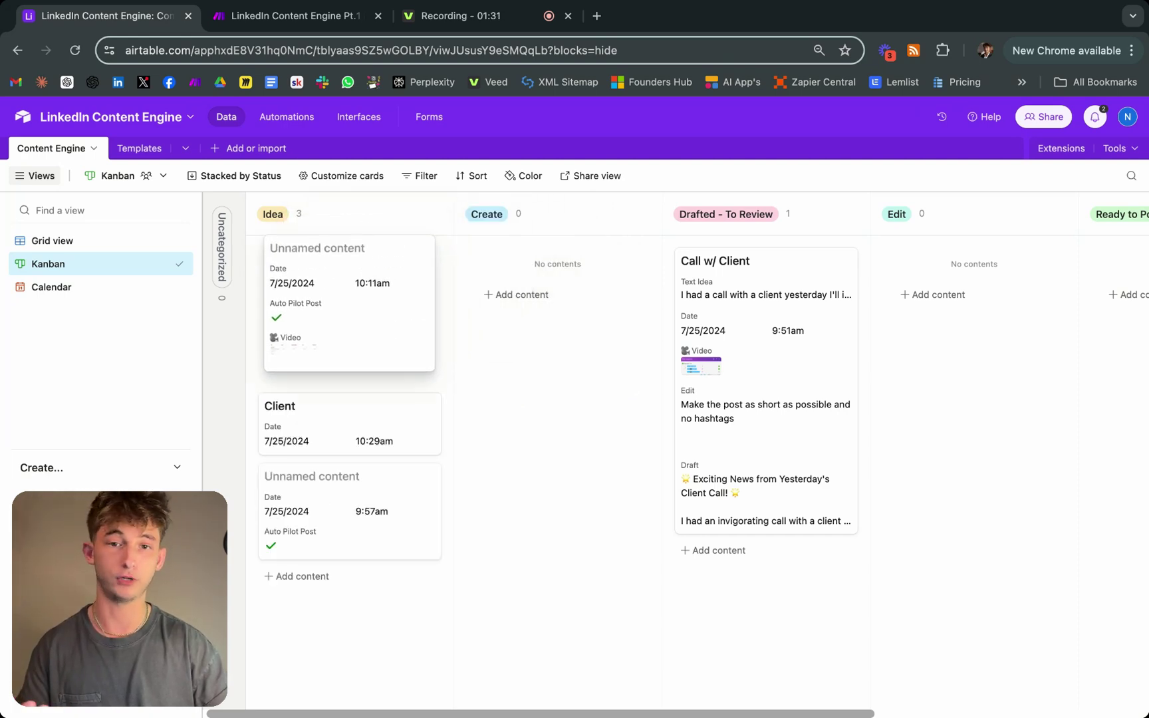
drag(785, 308, 360, 331)
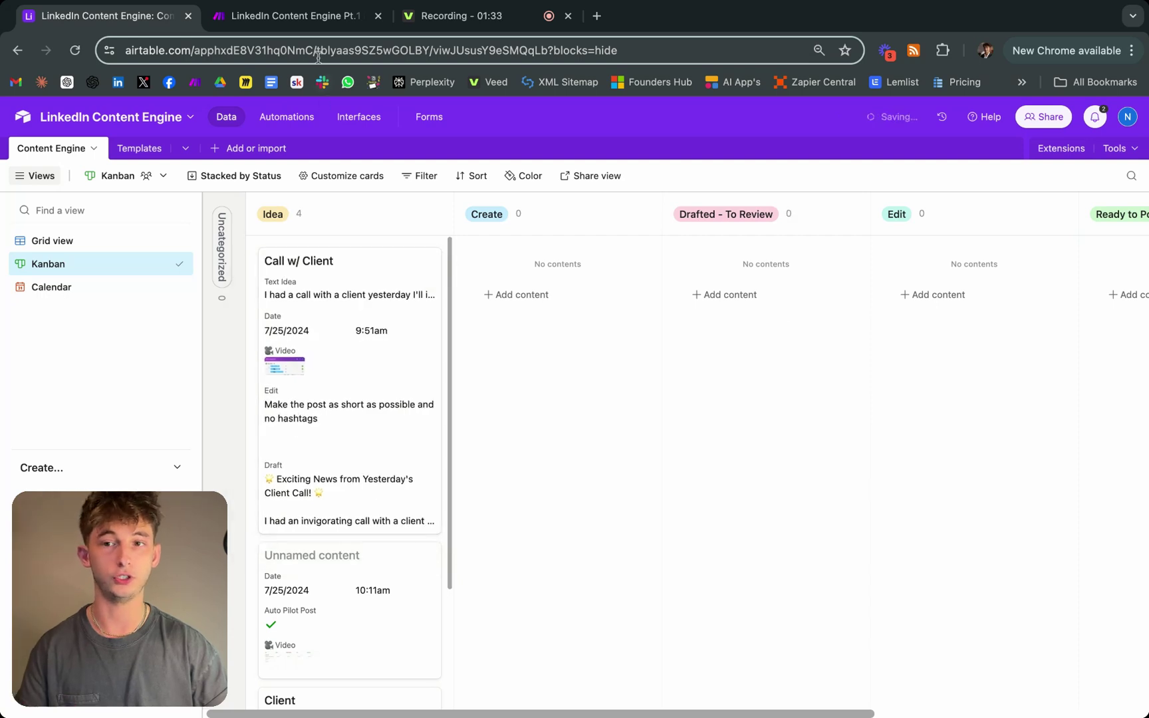
Inspect the Status Changed to Create, Ready, or Edit trigger in the Make scenario and compare it with the Airtable board's status columns.
click(296, 15)
scroll(454, 261, up, 3)
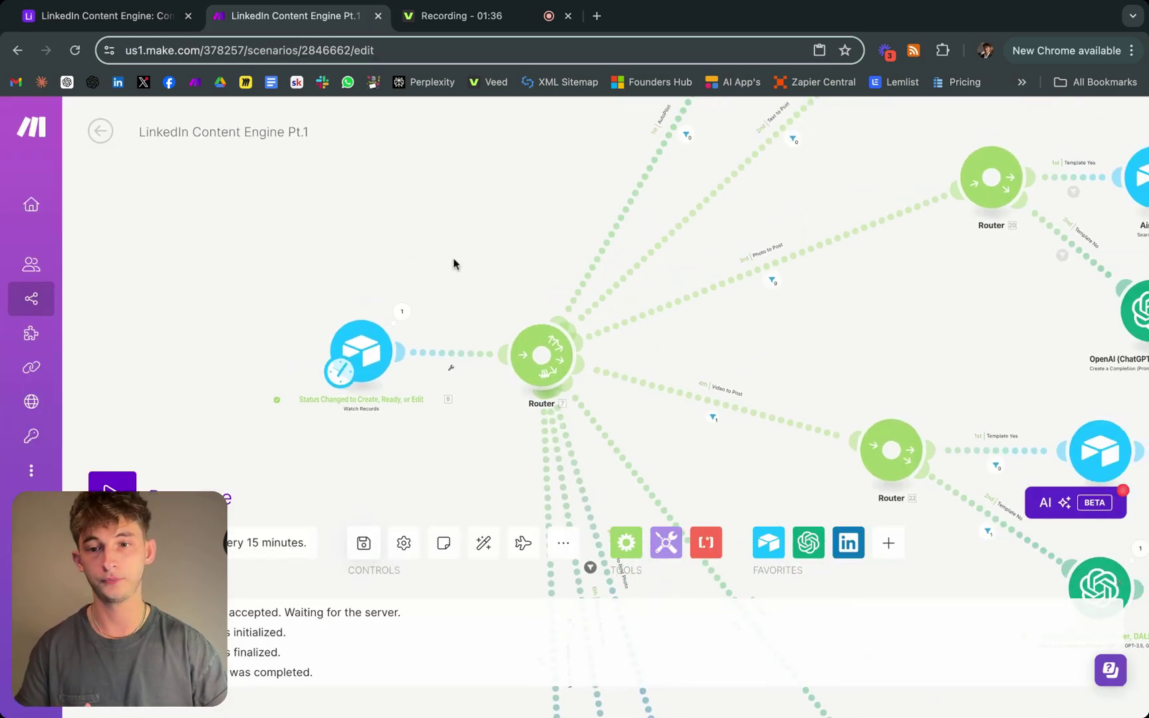
scroll(418, 252, down, 3)
scroll(418, 251, up, 2)
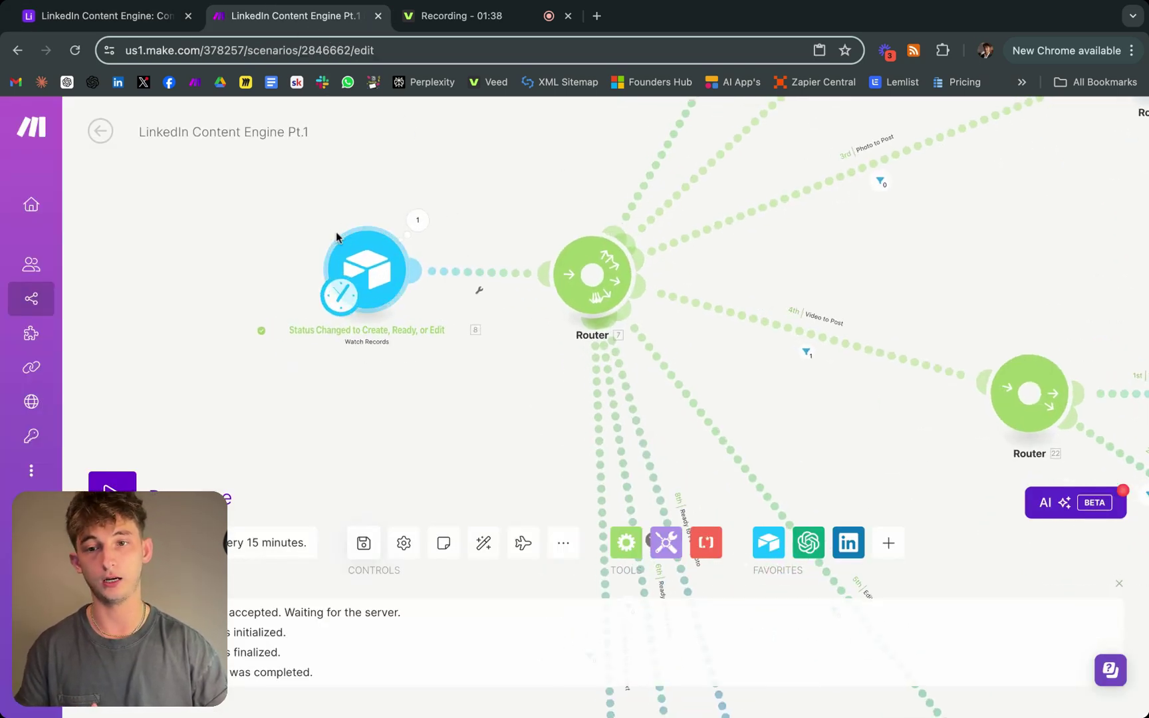
scroll(284, 231, left, 1)
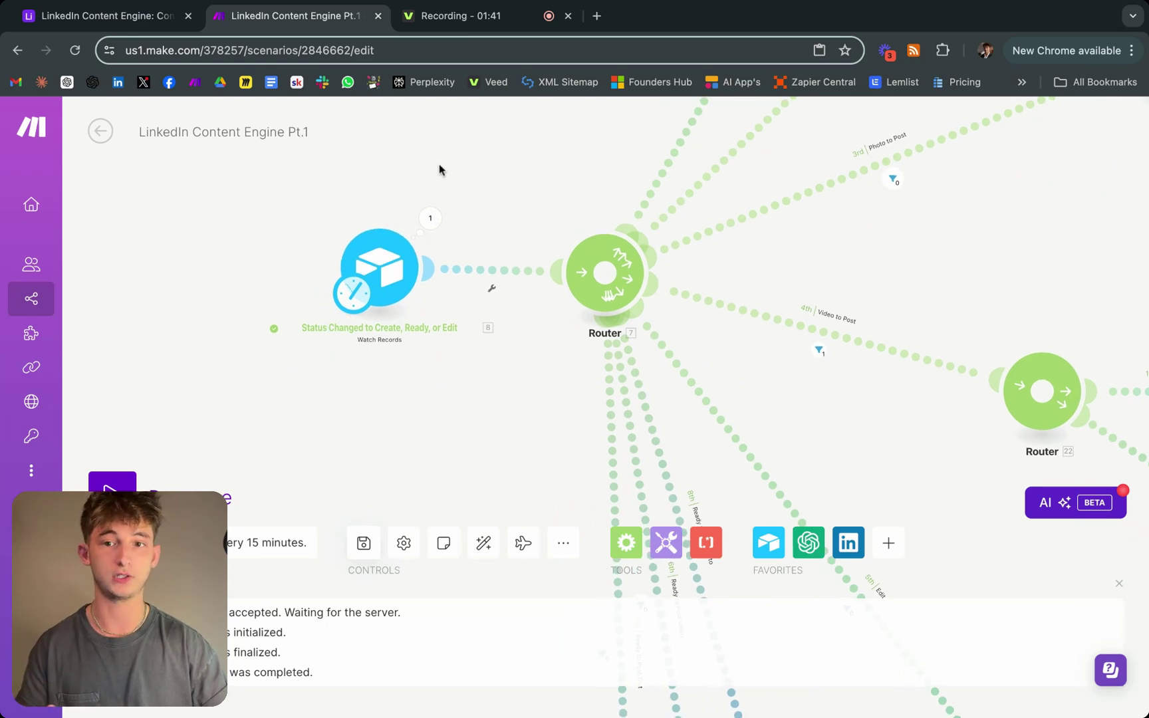
click(123, 17)
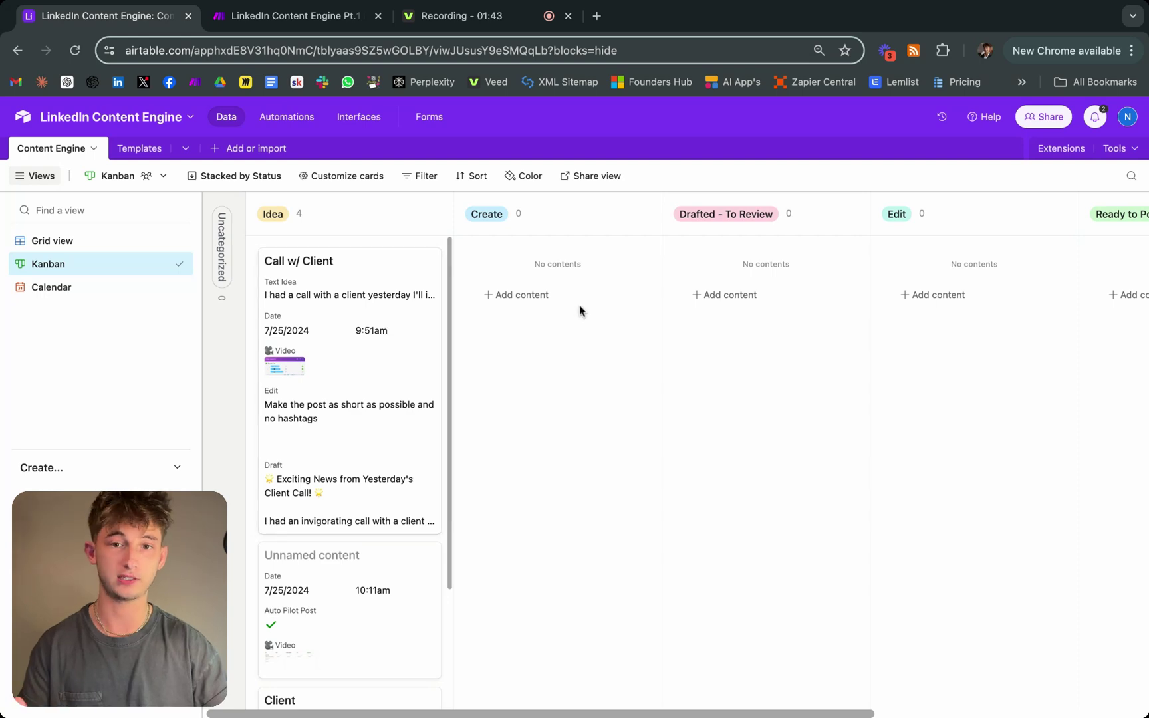
Switch to the Make scenario and examine the router's AutoPilot, Text to Post, Photo to Post, Video to Post, Edit and Ready to Post routes.
click(287, 13)
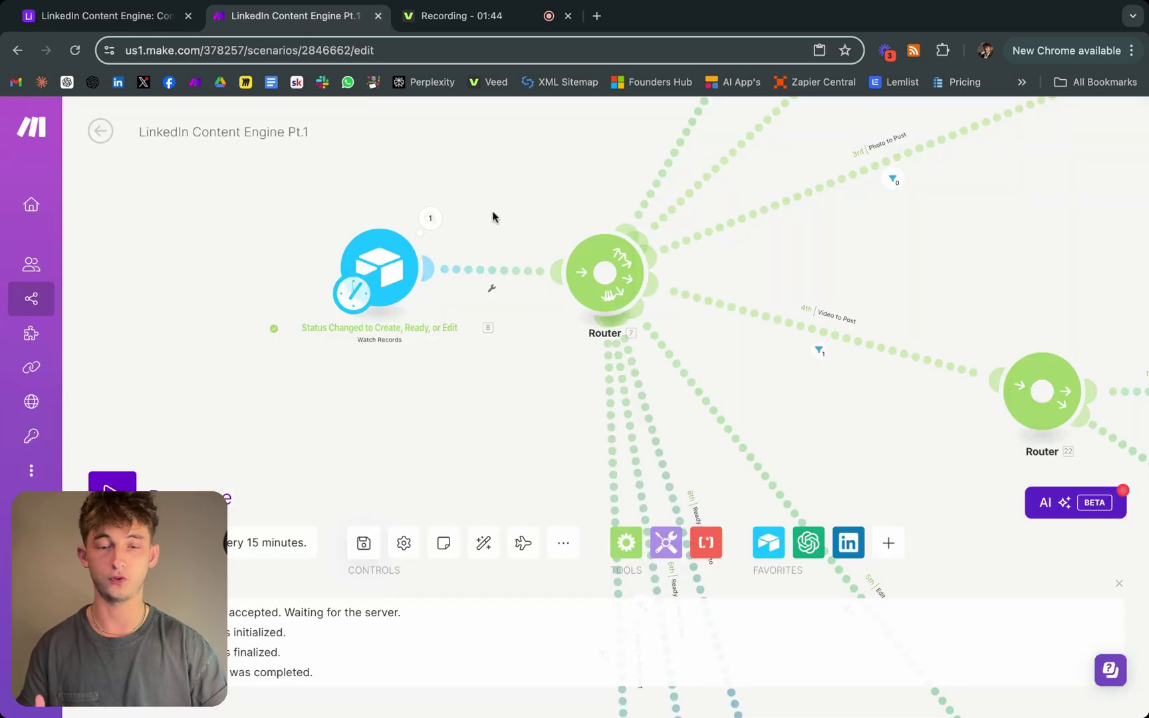
scroll(410, 154, down, 3)
scroll(441, 333, up, 3)
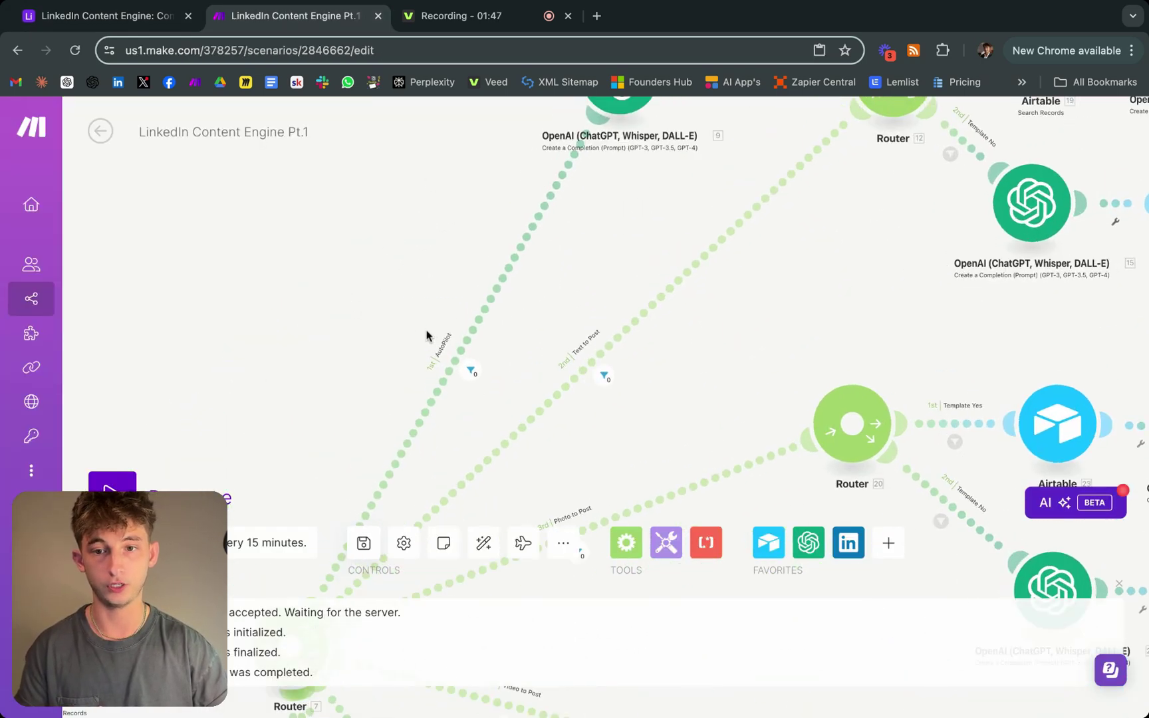
drag(392, 323, 374, 262)
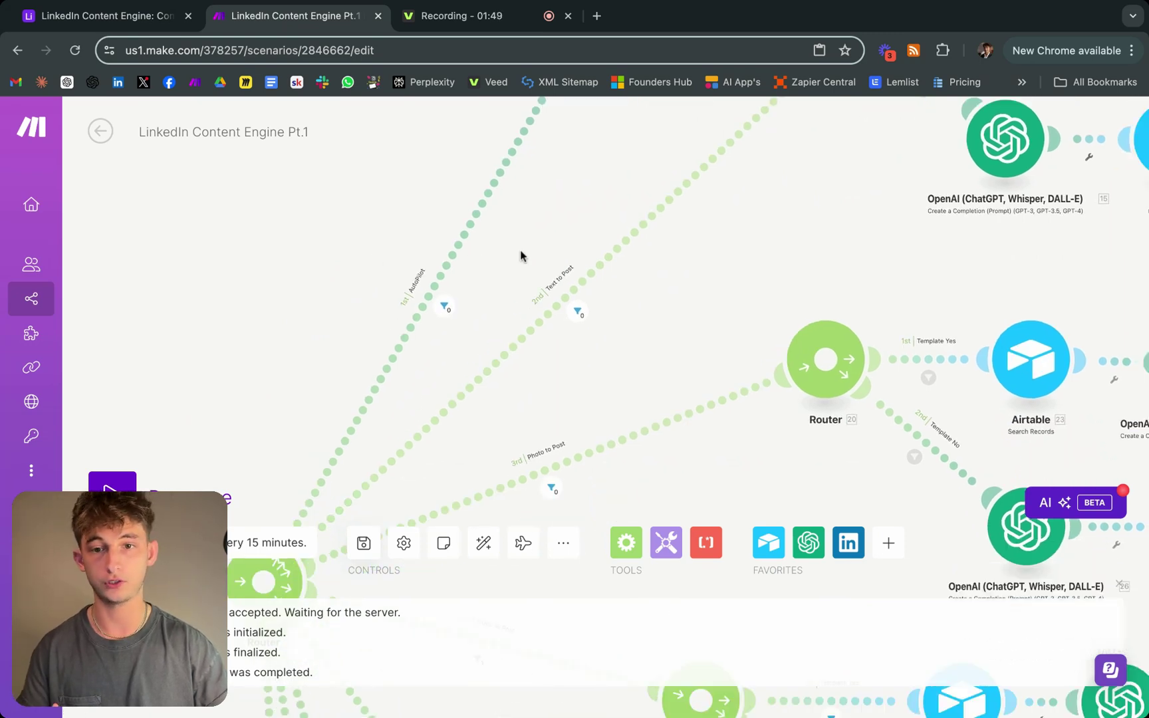
scroll(521, 256, down, 5)
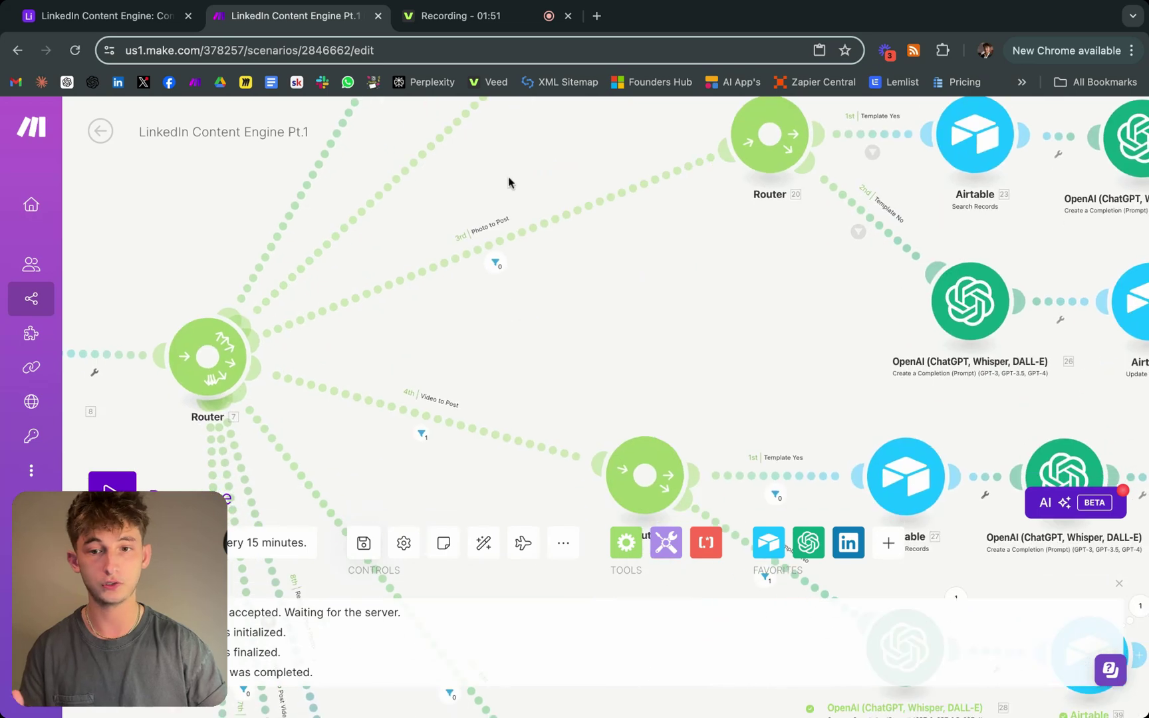
scroll(472, 309, down, 3)
scroll(479, 359, down, 5)
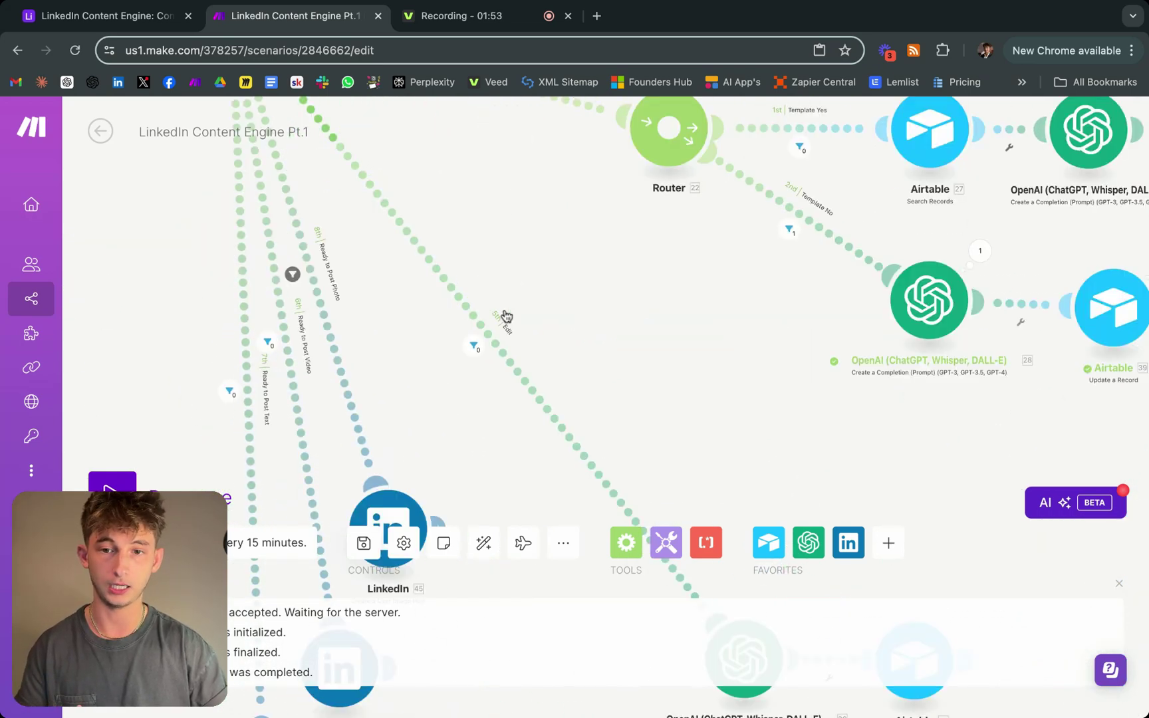
scroll(524, 253, up, 2)
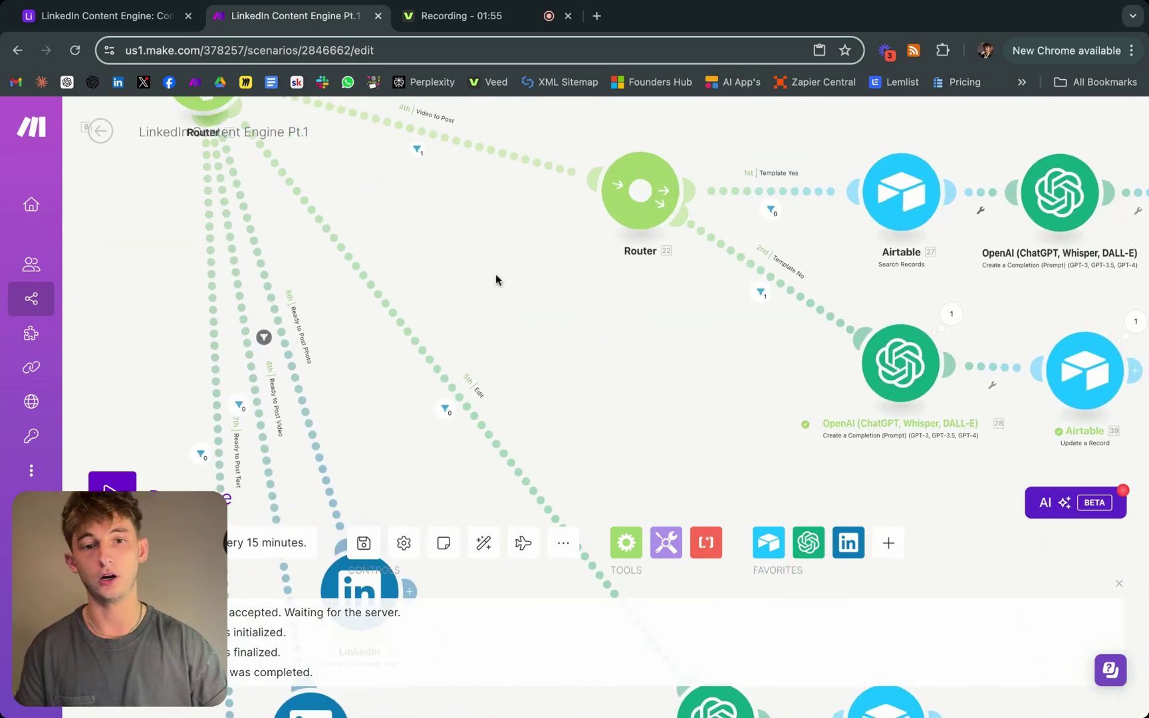
scroll(495, 277, up, 3)
Switch to the Airtable Kanban board, return the Call w/ Client card to Idea and clear its Text Idea.
click(100, 13)
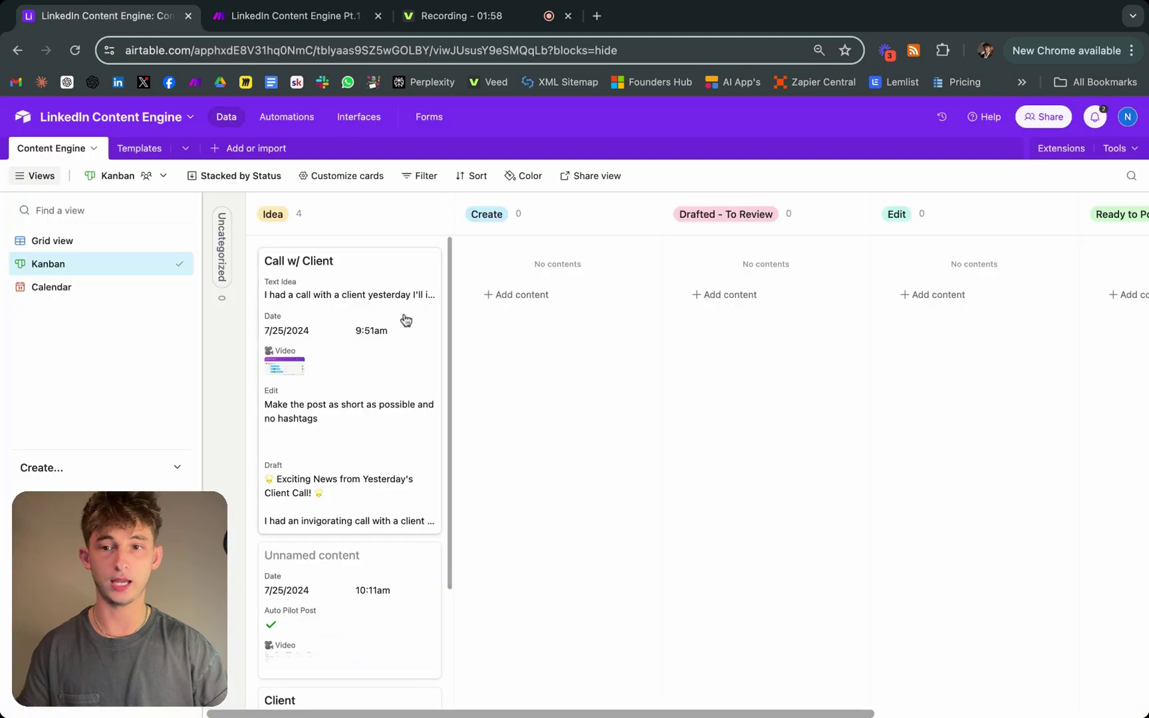
drag(310, 342, 316, 344)
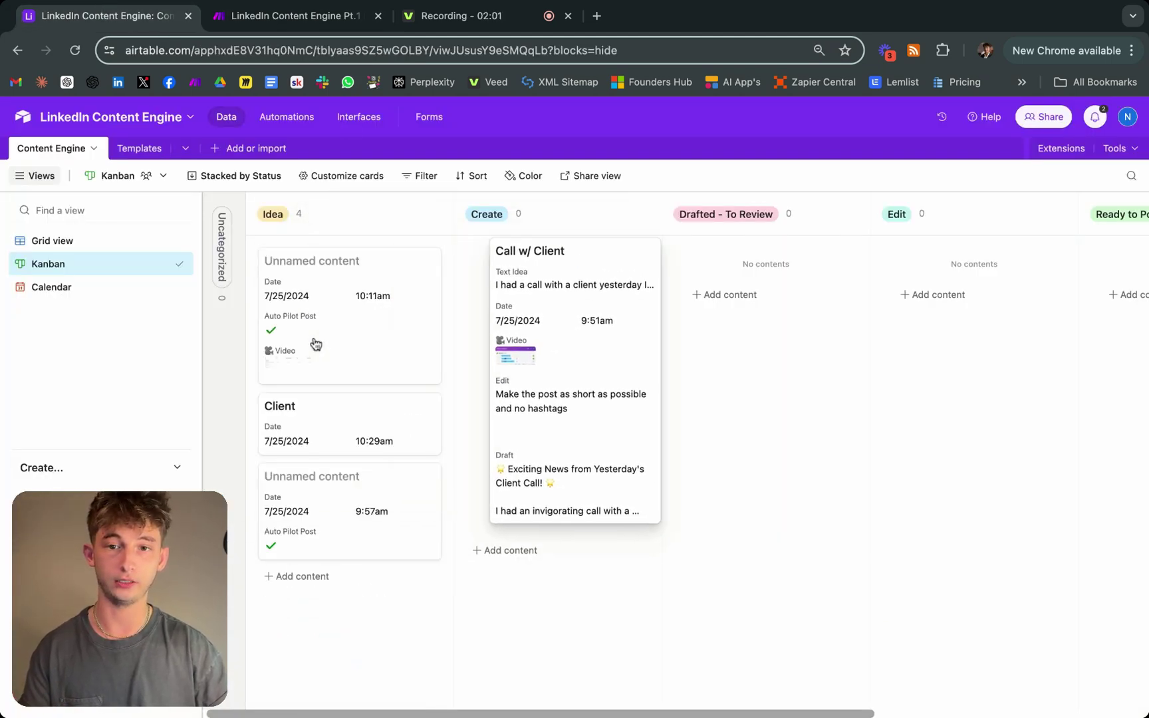
click(337, 318)
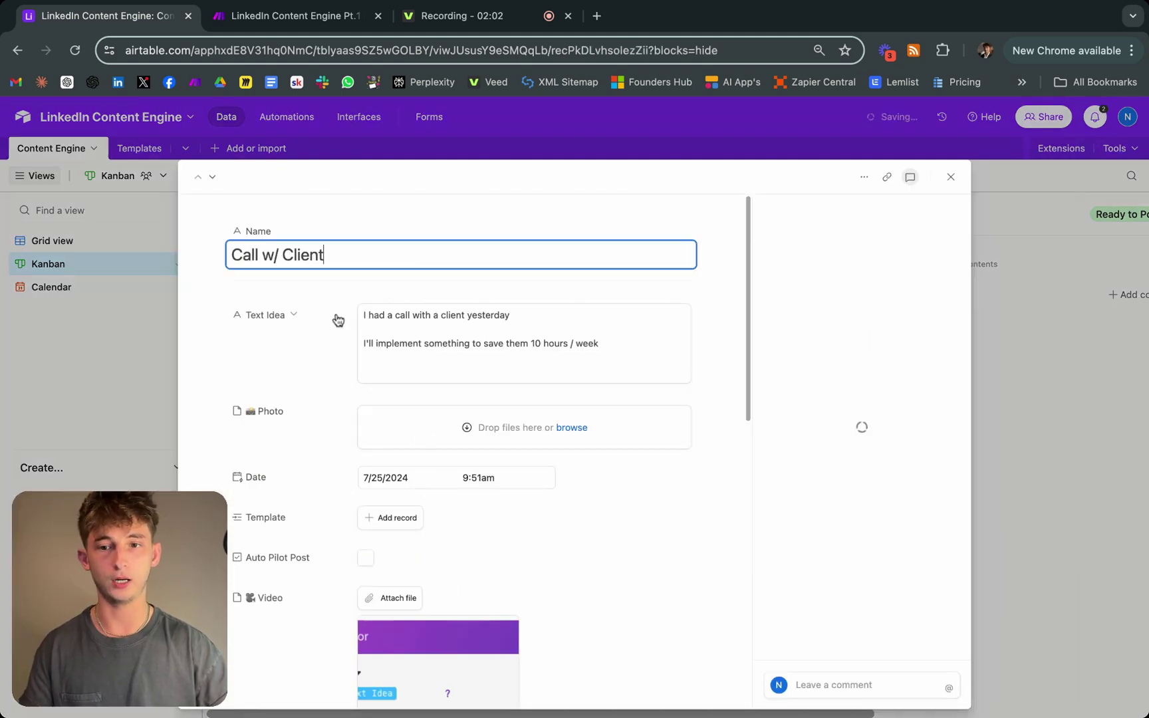
click(573, 330)
key(super+a)
key(BackSpace)
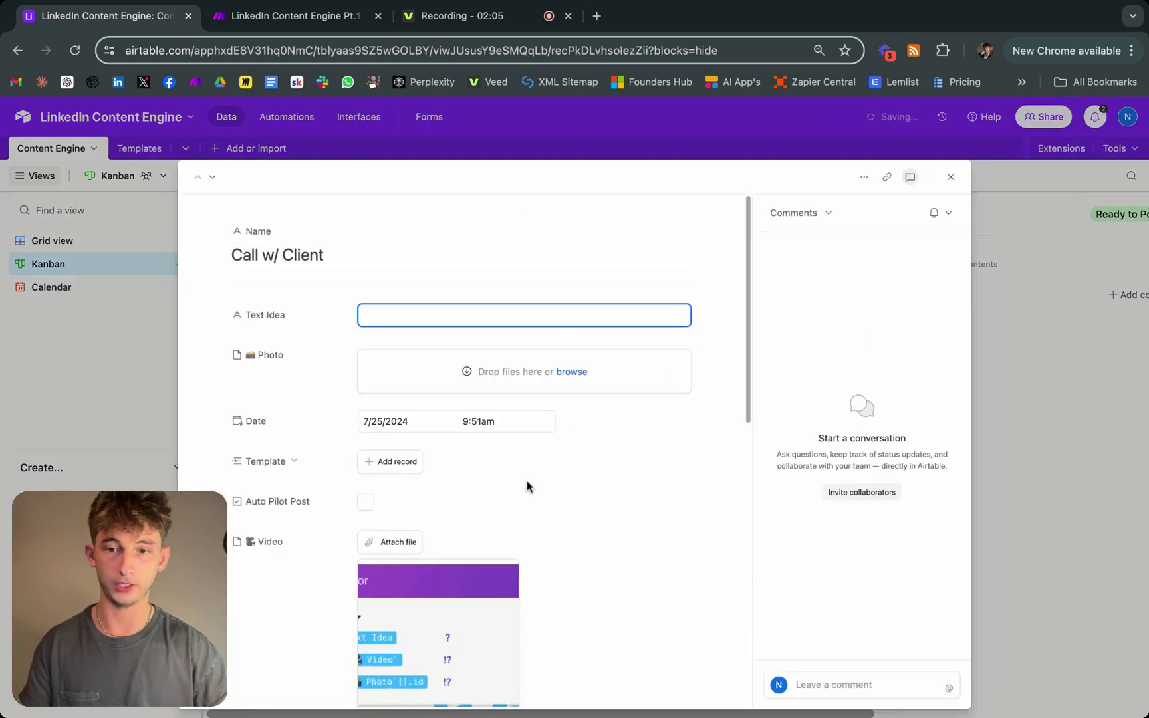
scroll(527, 481, down, 3)
scroll(464, 423, down, 2)
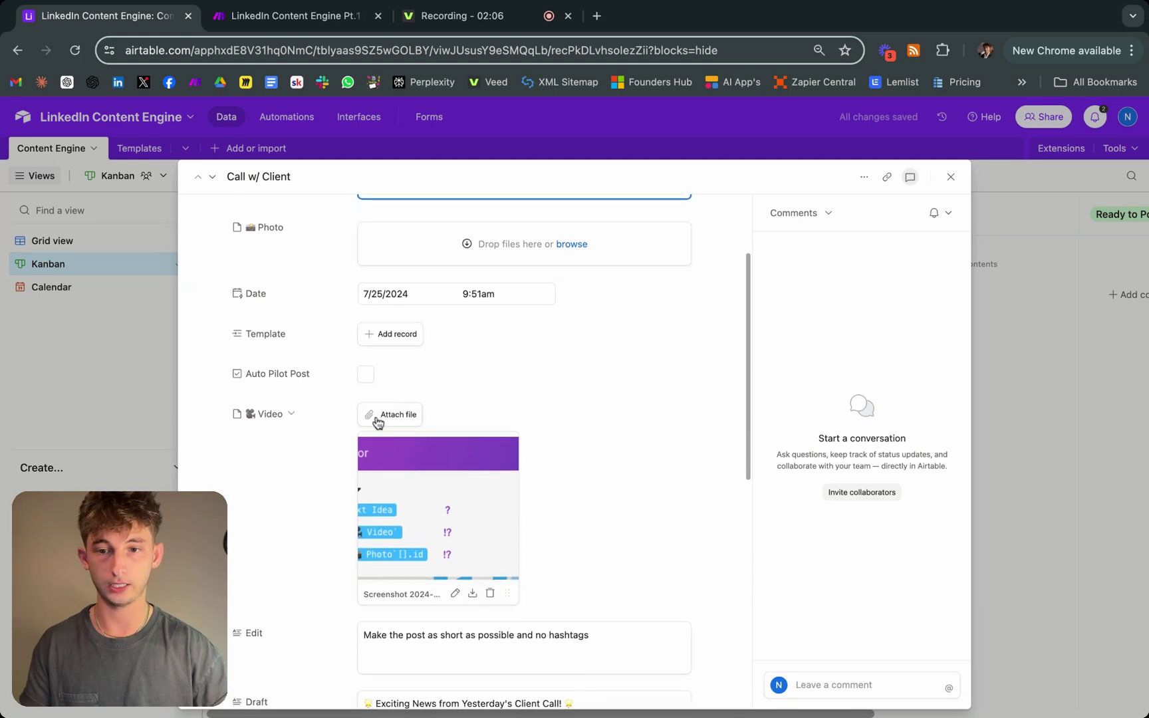
click(133, 417)
Add an Idea card named Call with client, with a text idea about an ai automation agency client call and the time the automation saves the company.
scroll(393, 597, down, 3)
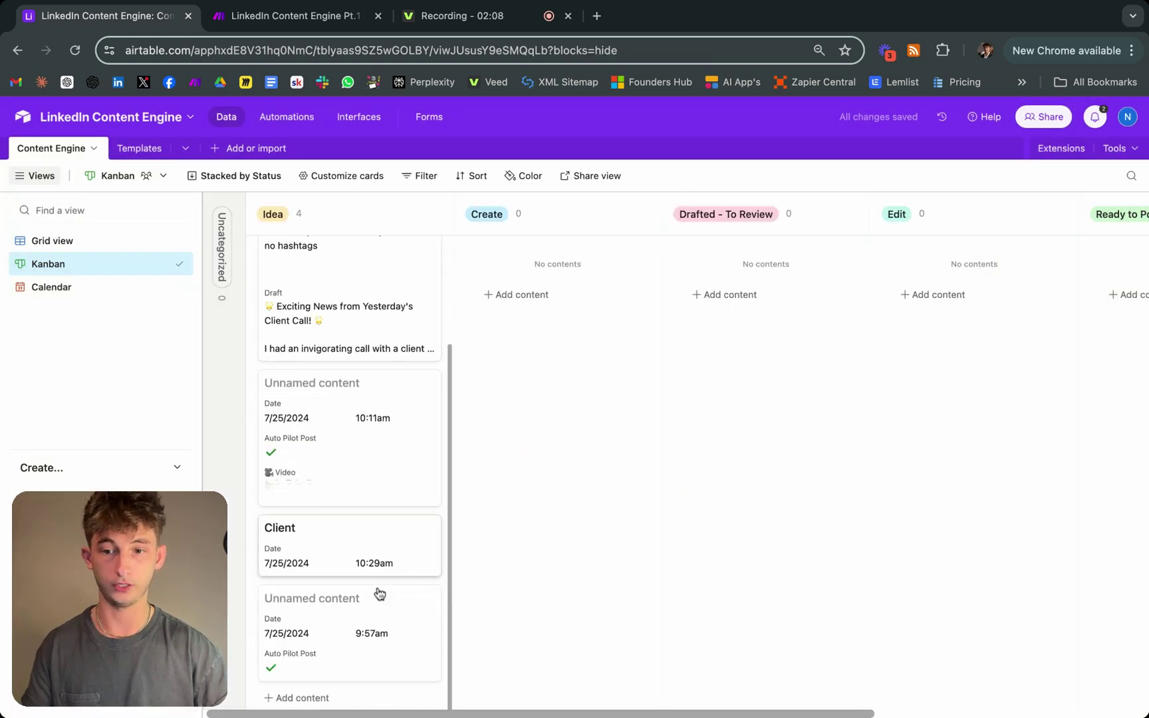
click(297, 698)
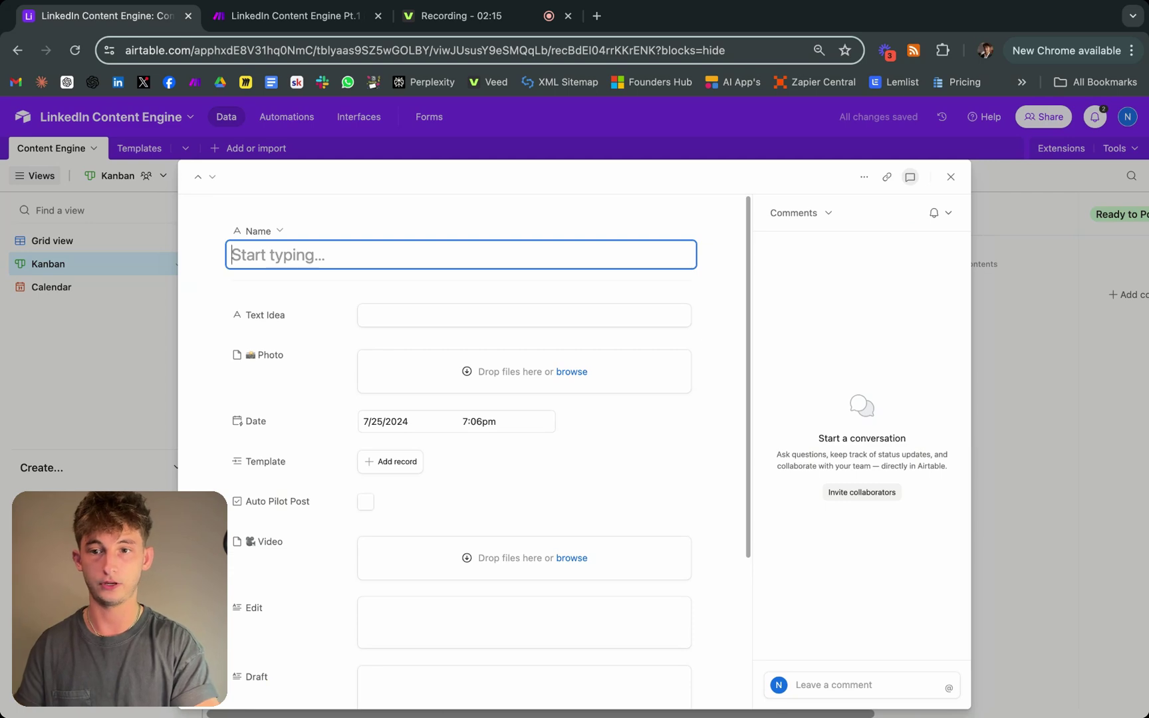
text(Call with client)
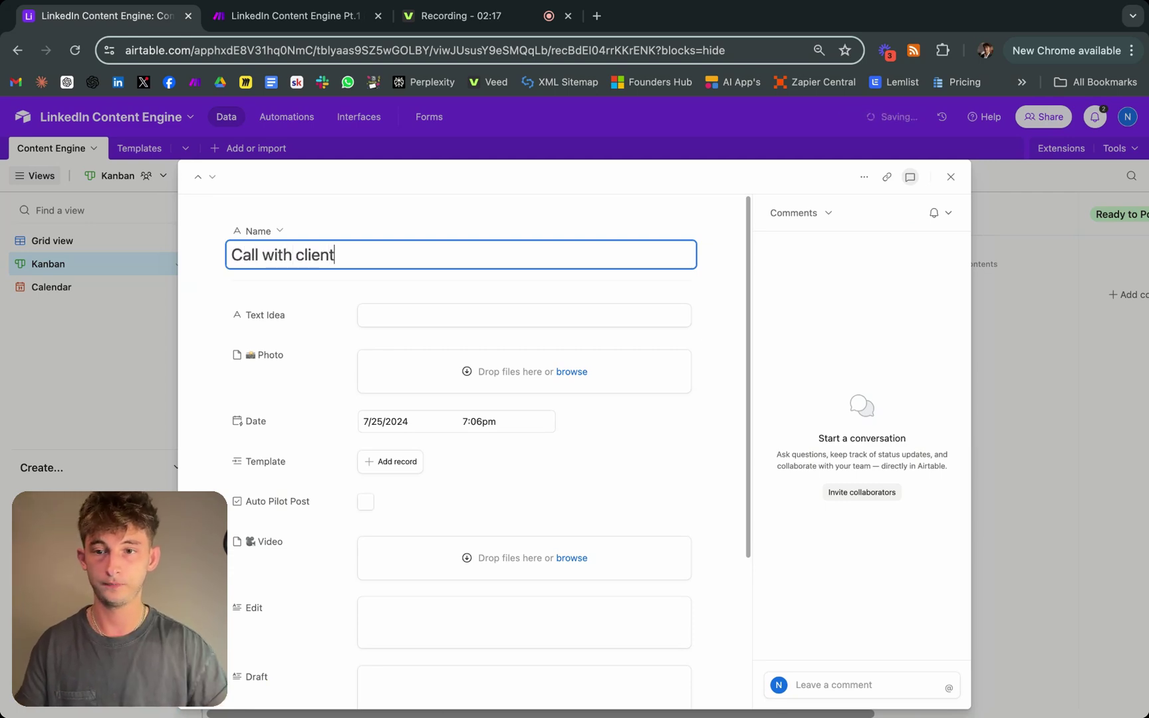
click(366, 316)
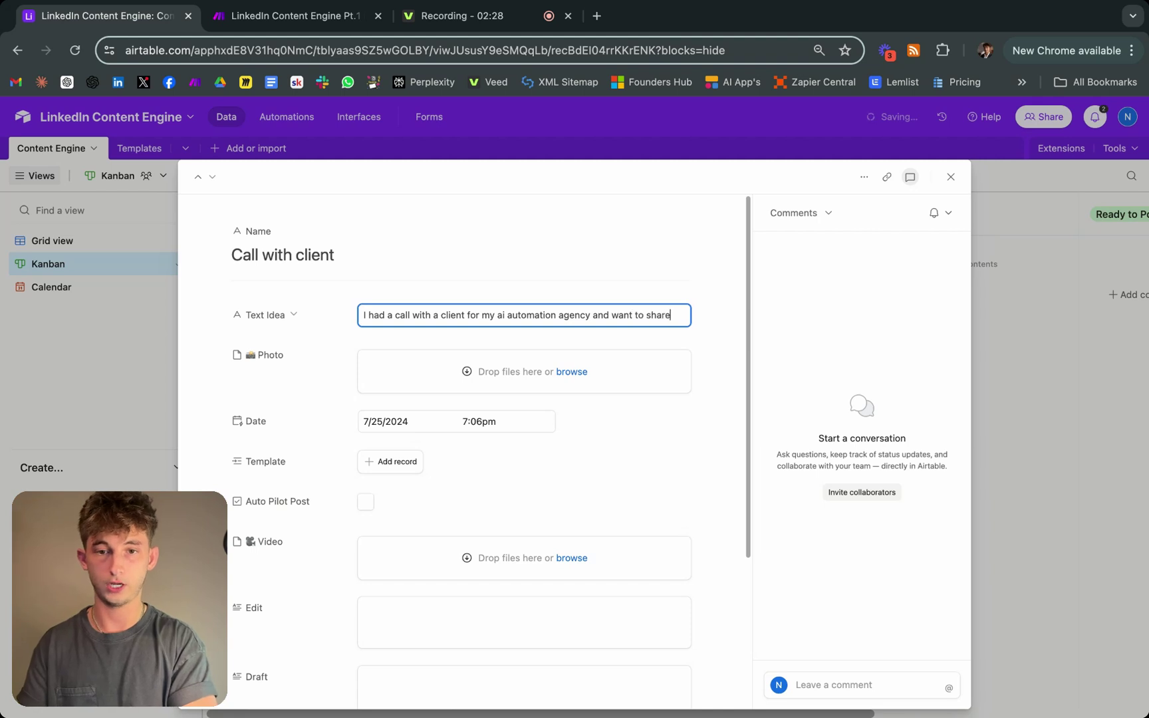
text(w much time this automation is going to save this company)
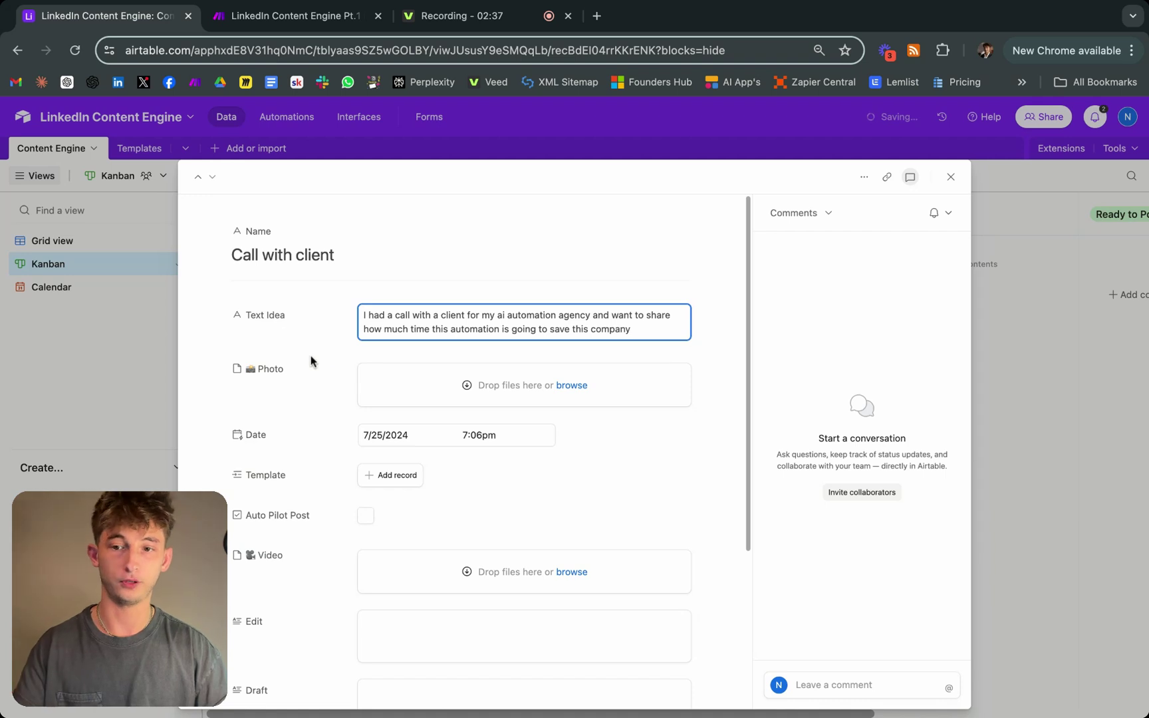
Look over the Call with client record's fields and browse the available templates, their post examples and funnel stages.
scroll(418, 574, down, 5)
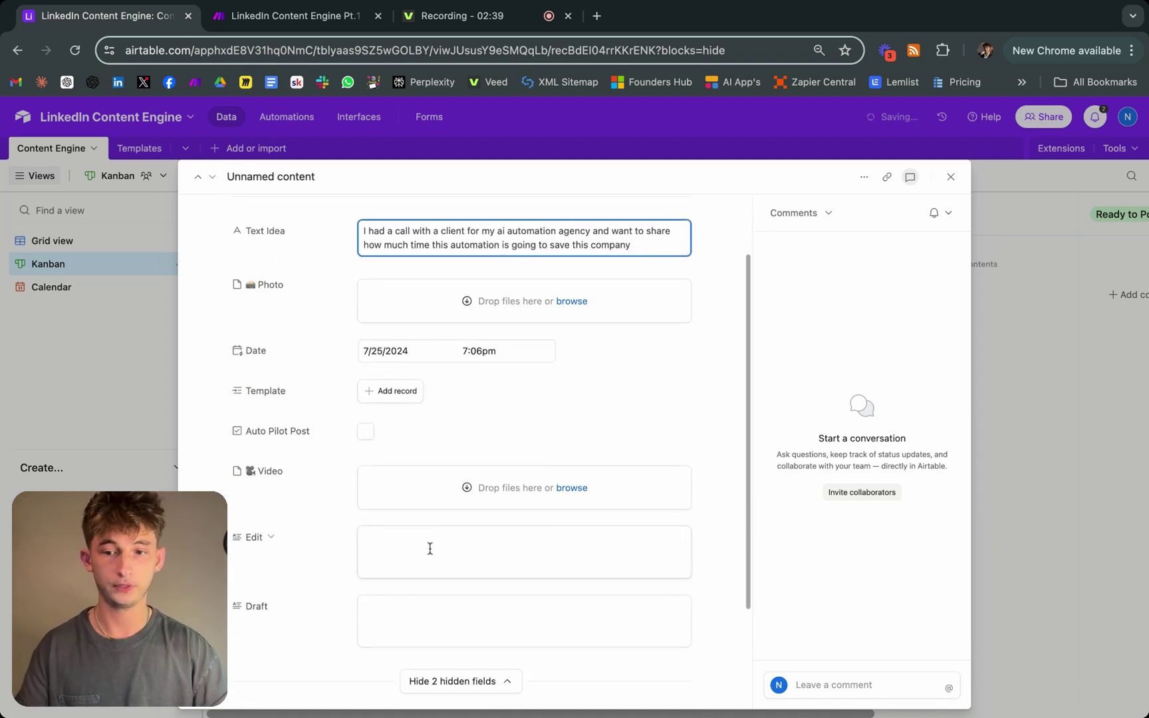
scroll(336, 518, up, 3)
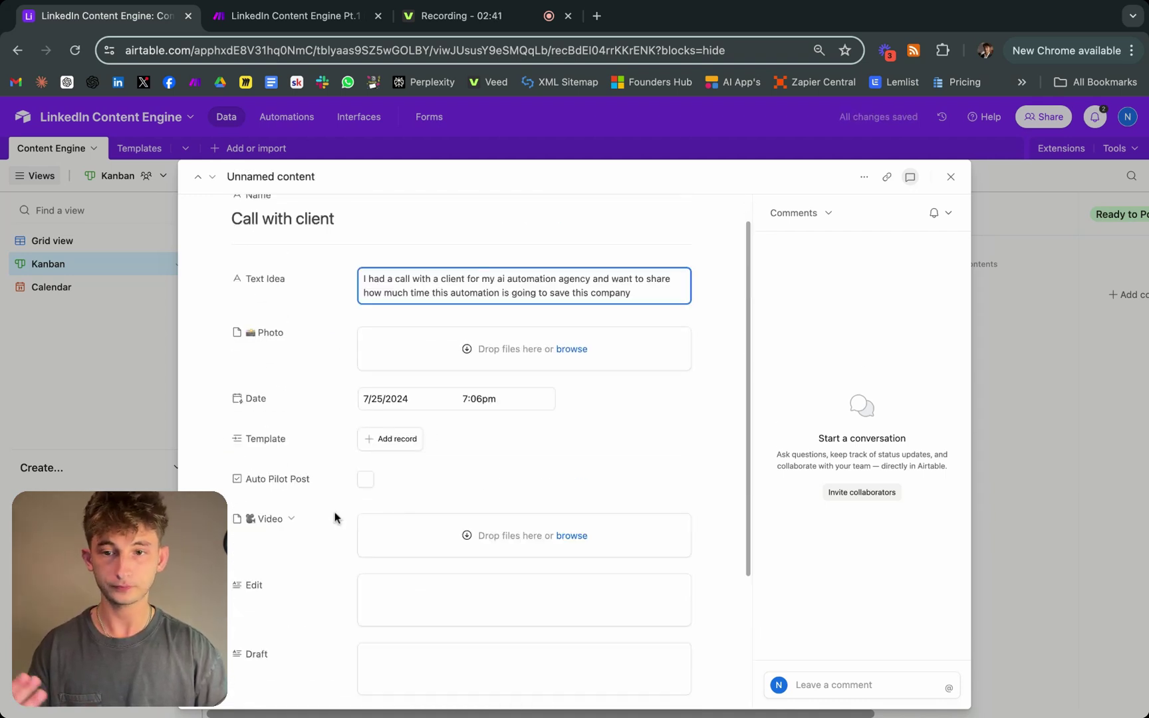
click(389, 440)
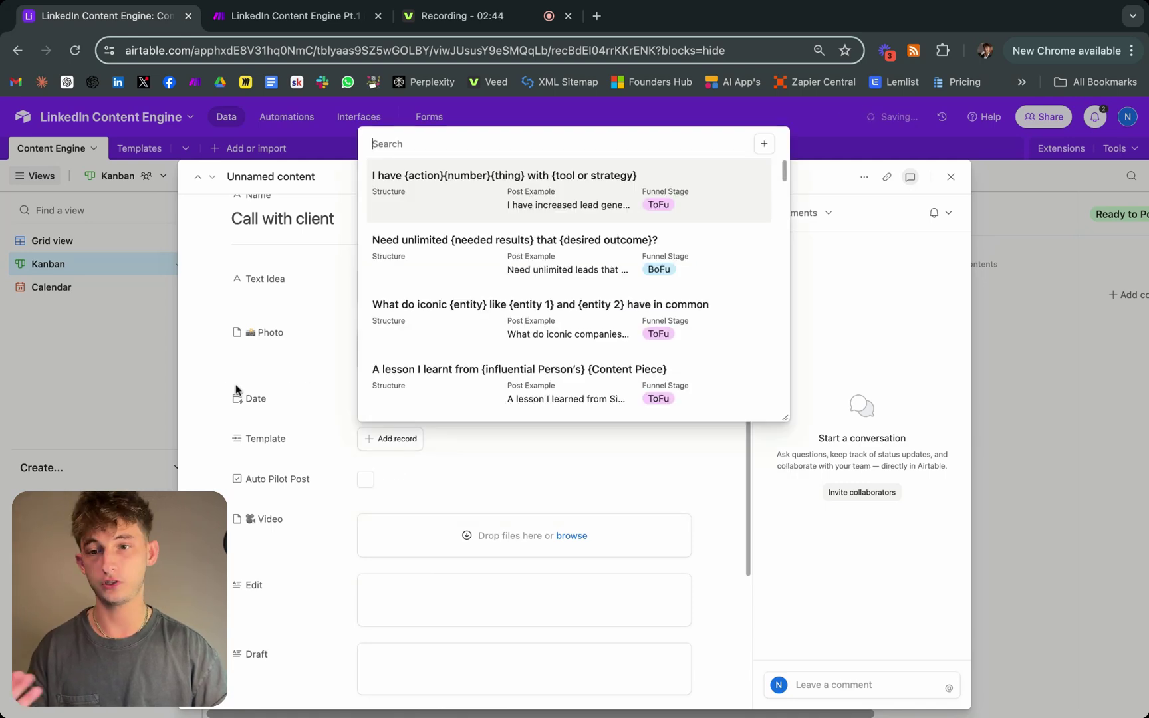
click(201, 386)
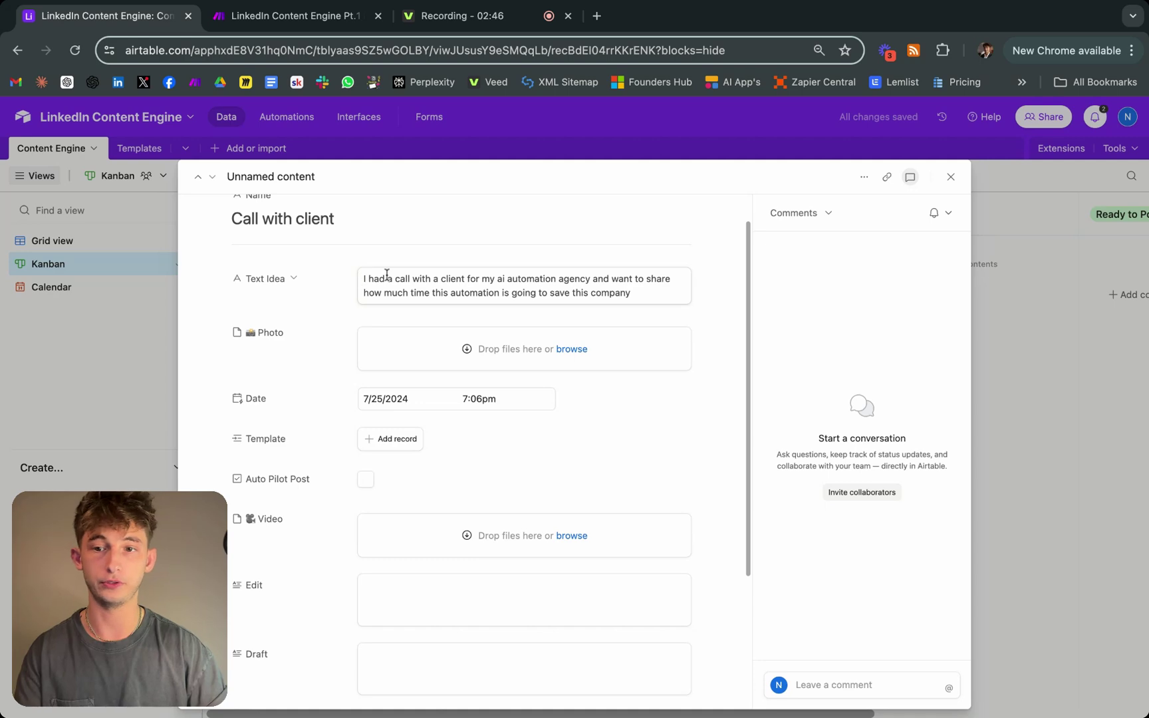
click(397, 440)
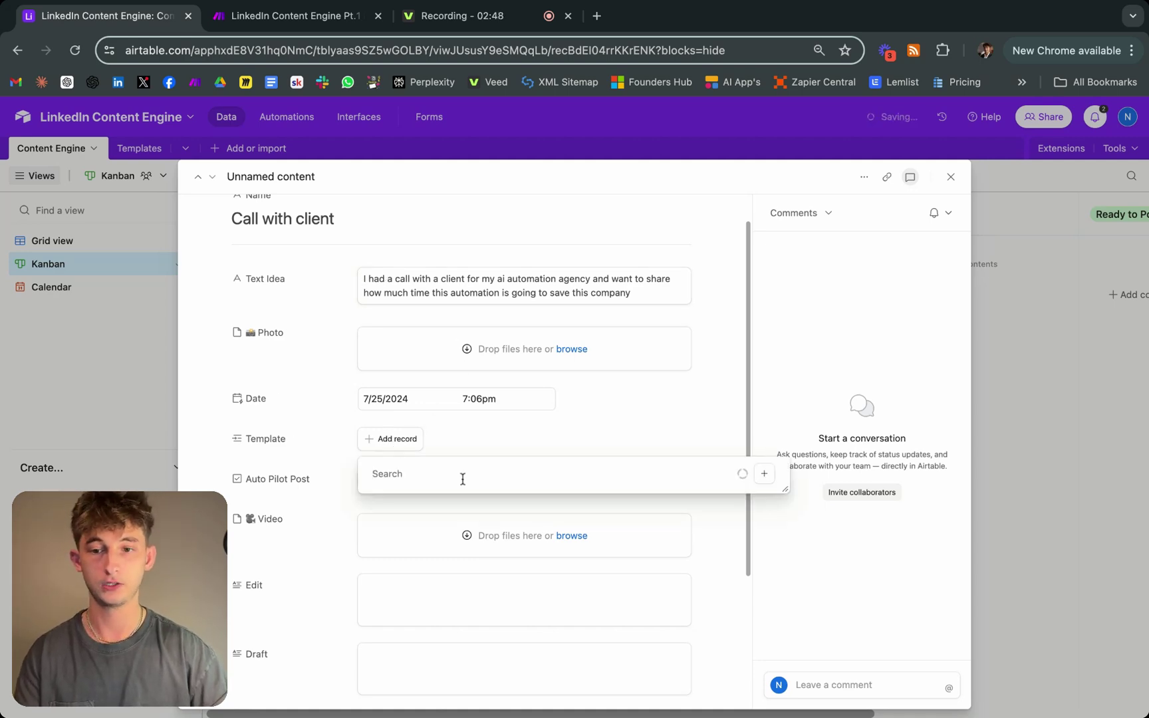
scroll(523, 295, down, 10)
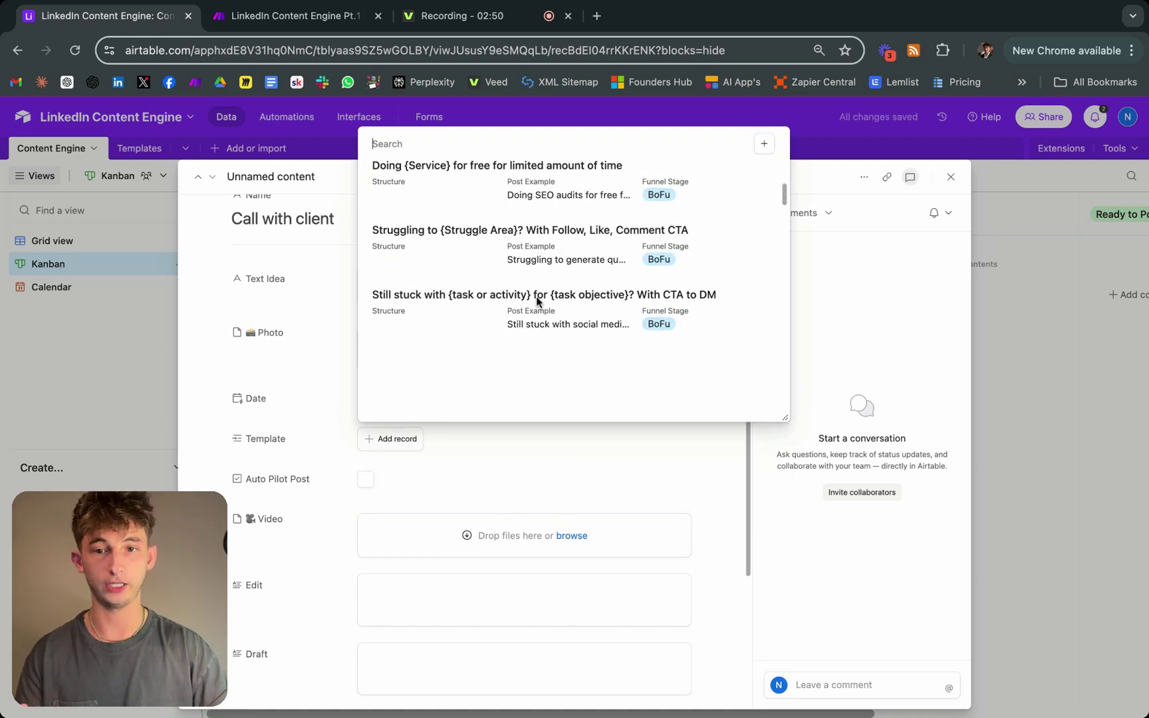
scroll(535, 300, down, 10)
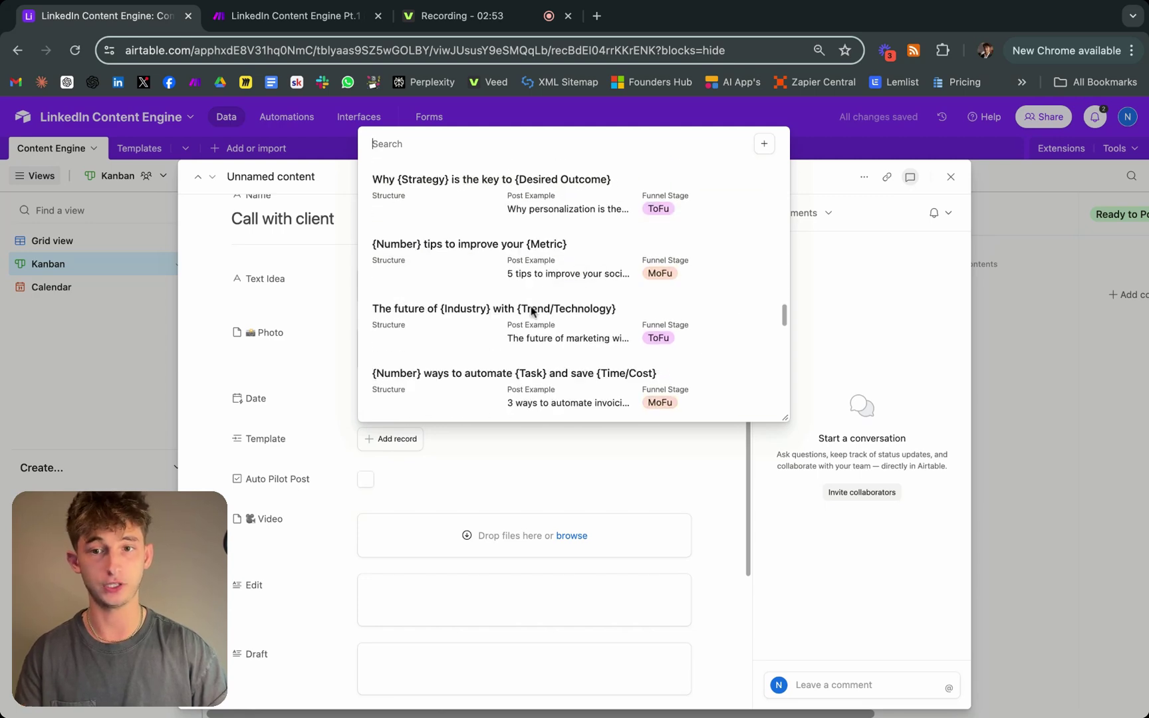
scroll(532, 310, down, 10)
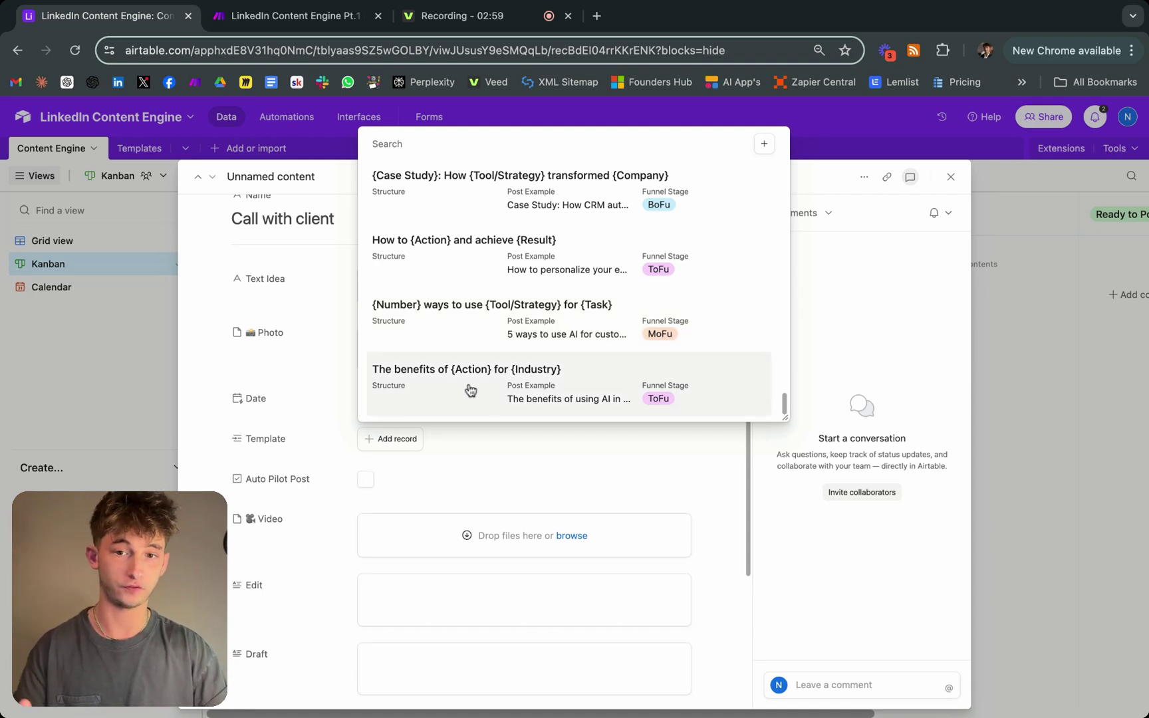
scroll(539, 331, up, 1)
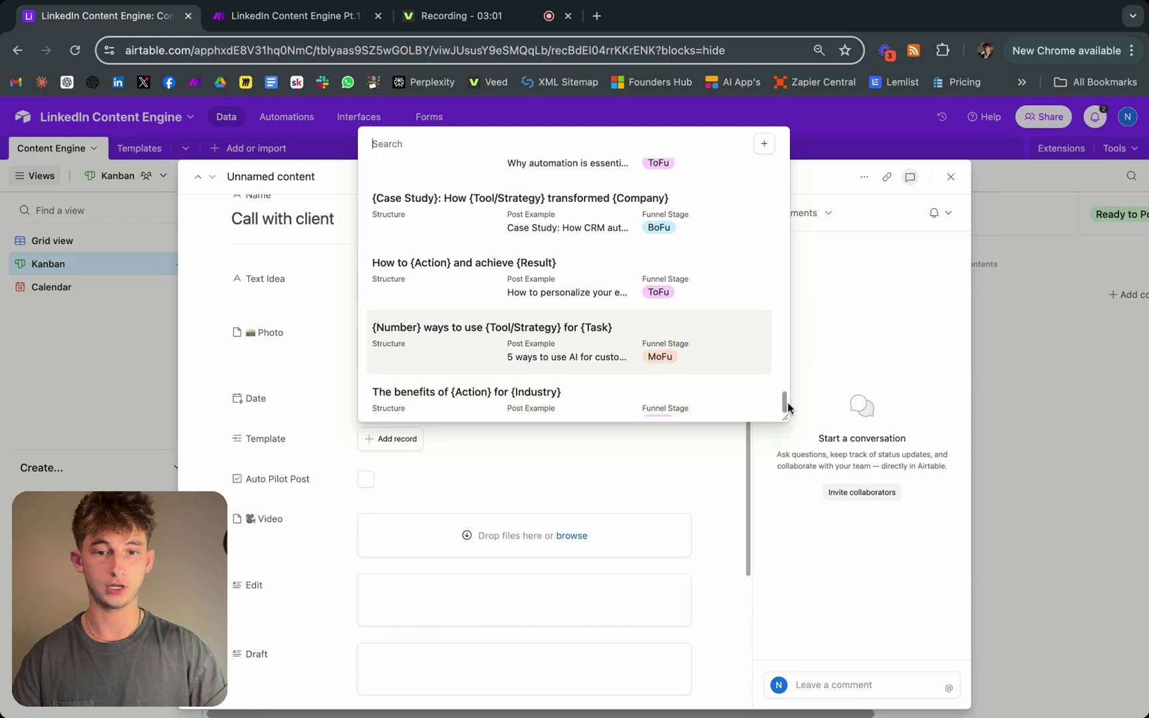
scroll(788, 401, up, 12)
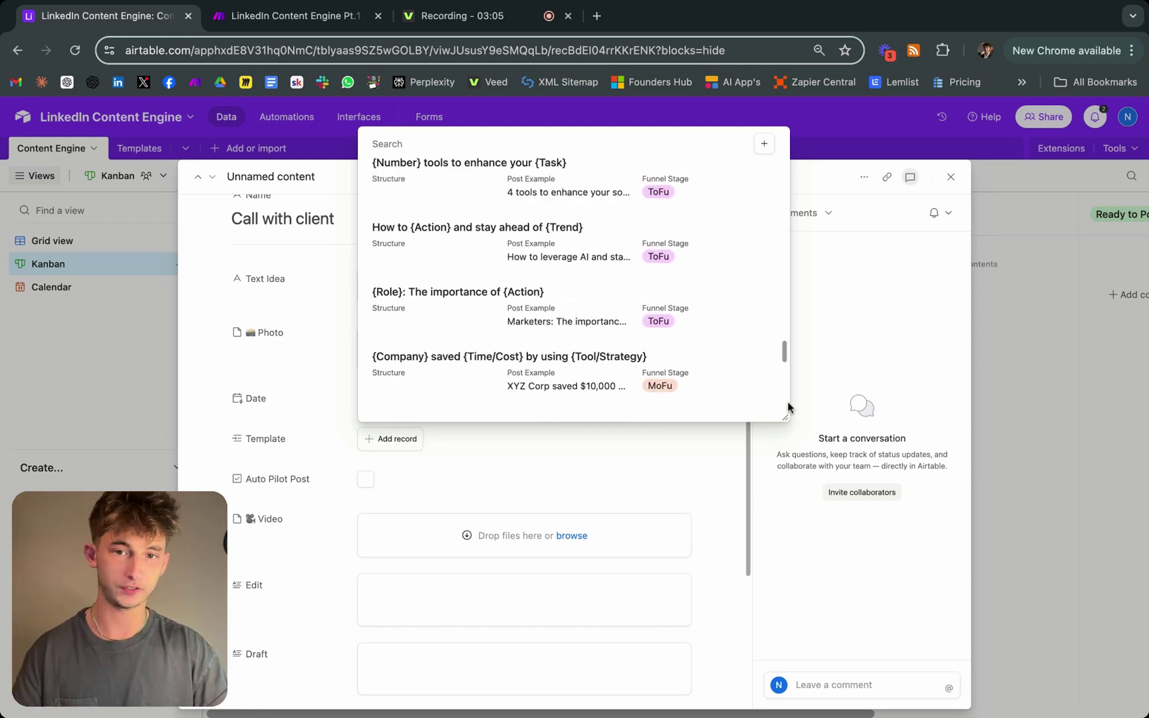
scroll(573, 293, up, 6)
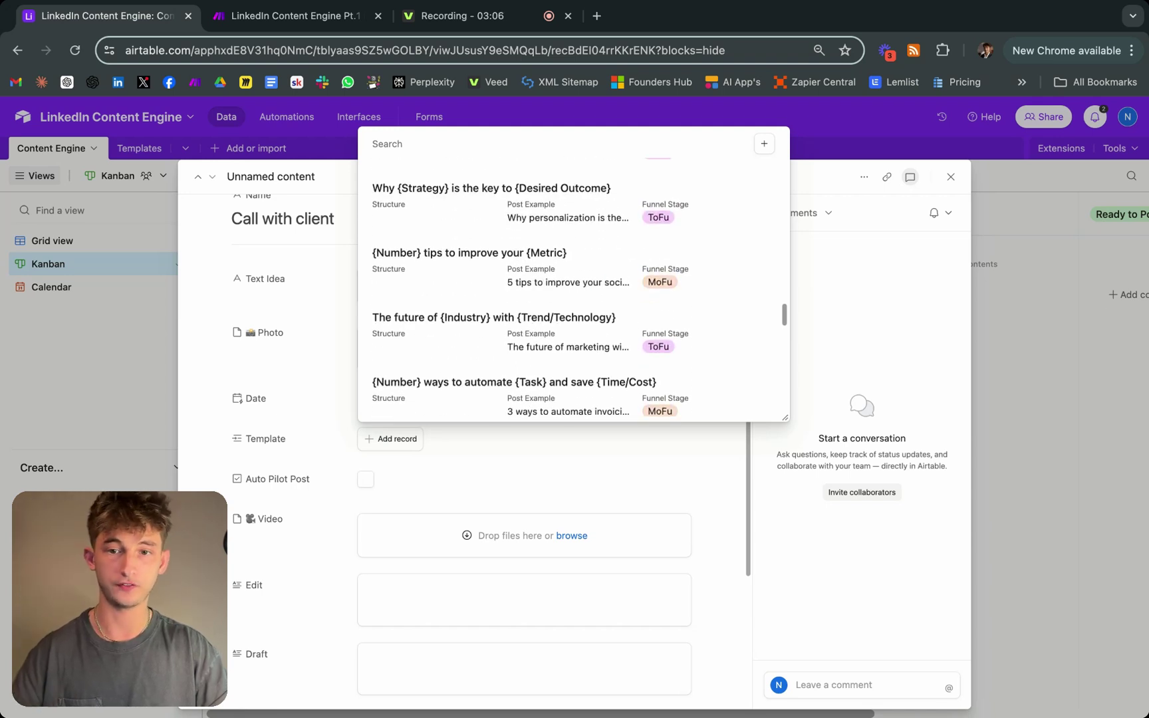
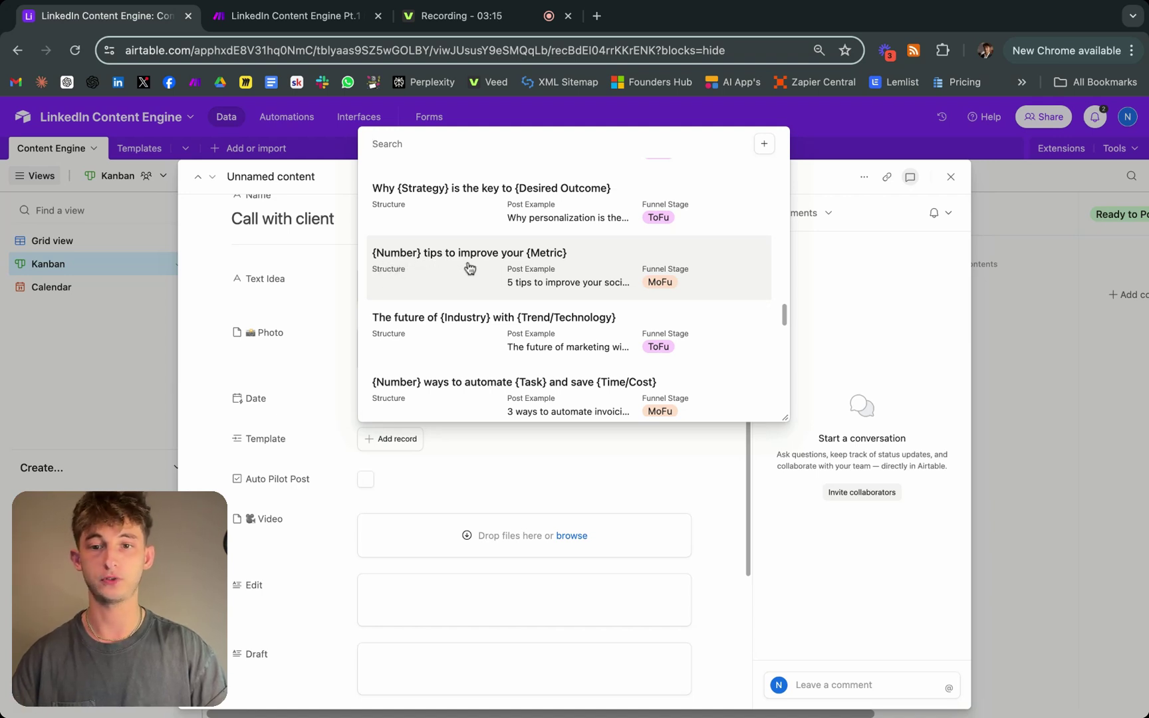
scroll(598, 300, up, 1)
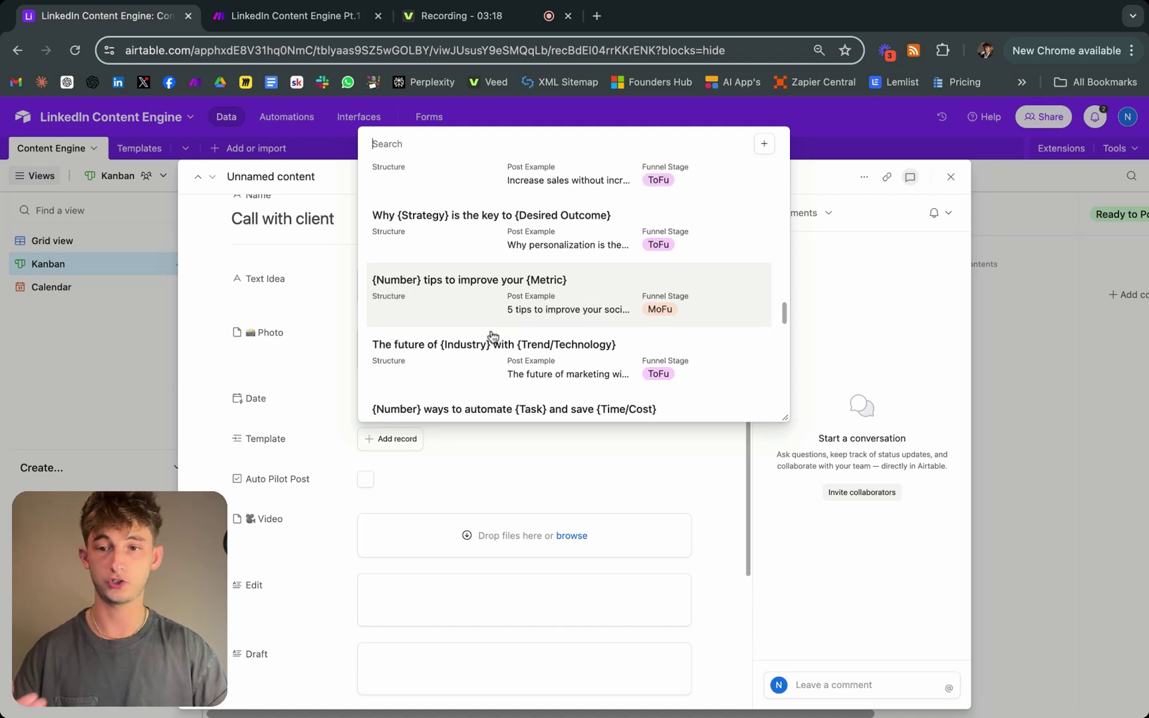
click(236, 343)
click(447, 280)
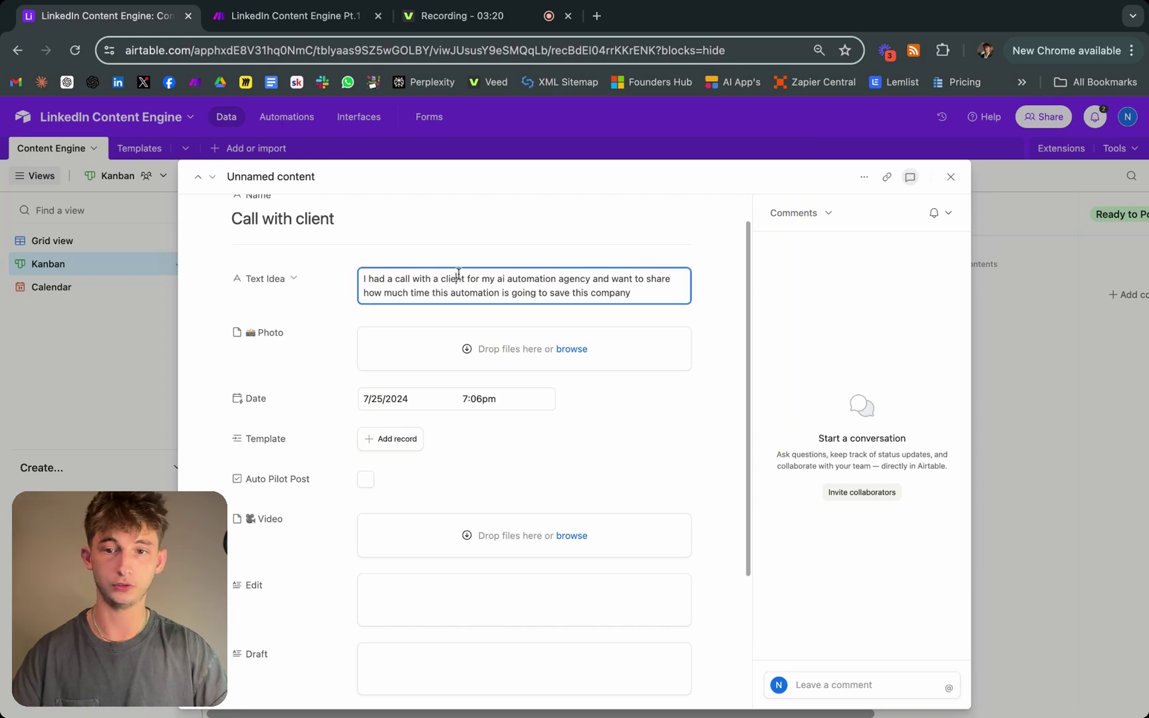
Link the template "Need unlimited {needed results} that {desired outcome}?" to the Call with client record and close the record.
click(382, 440)
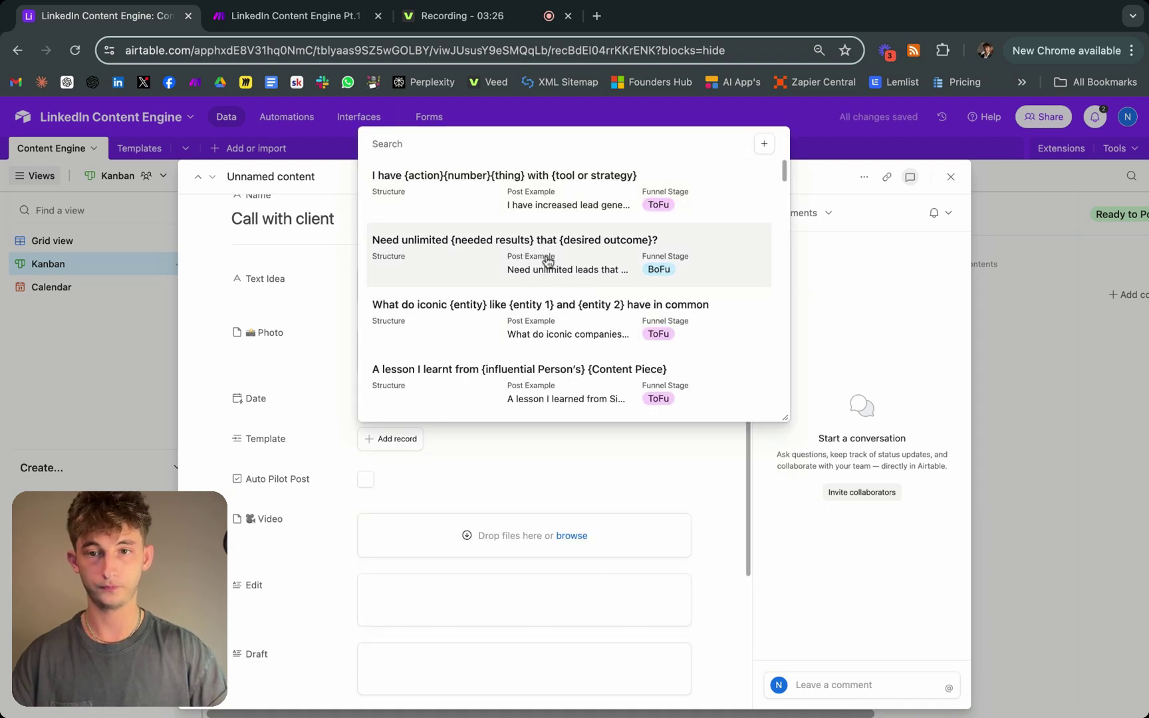
click(431, 270)
scroll(532, 479, down, 5)
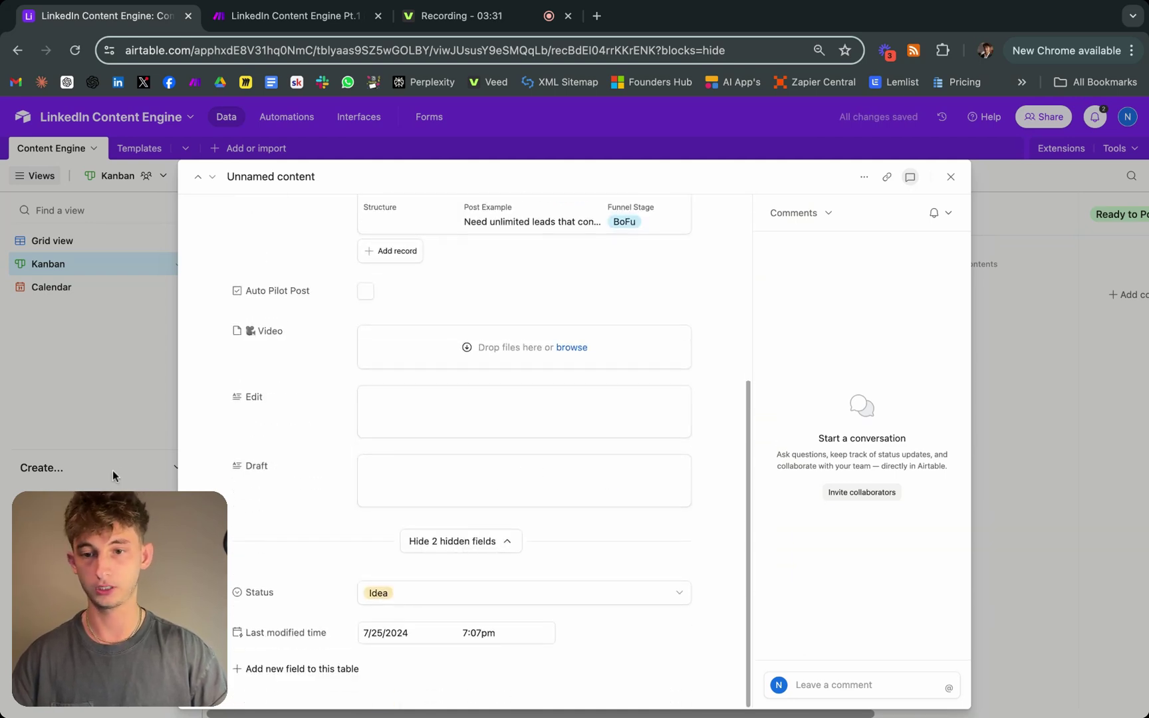
click(148, 439)
Review the new Call with client card and move it from the Idea column to Create.
scroll(366, 532, down, 3)
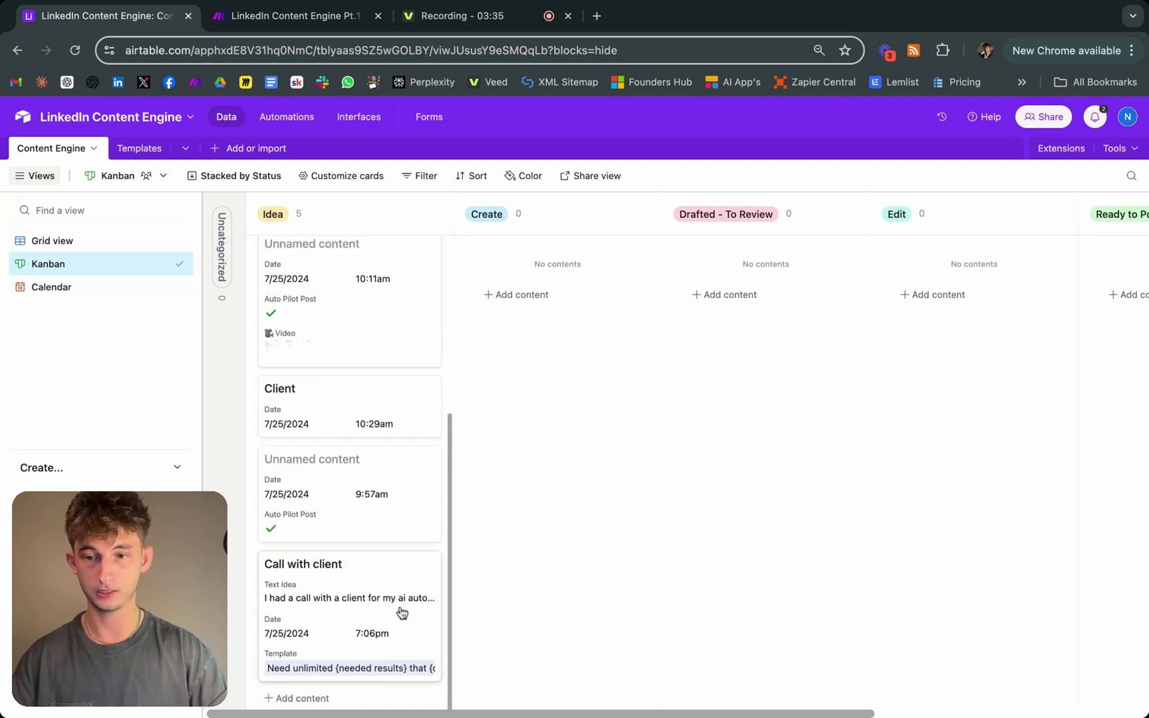
scroll(362, 578, up, 3)
scroll(359, 576, up, 2)
scroll(374, 552, down, 4)
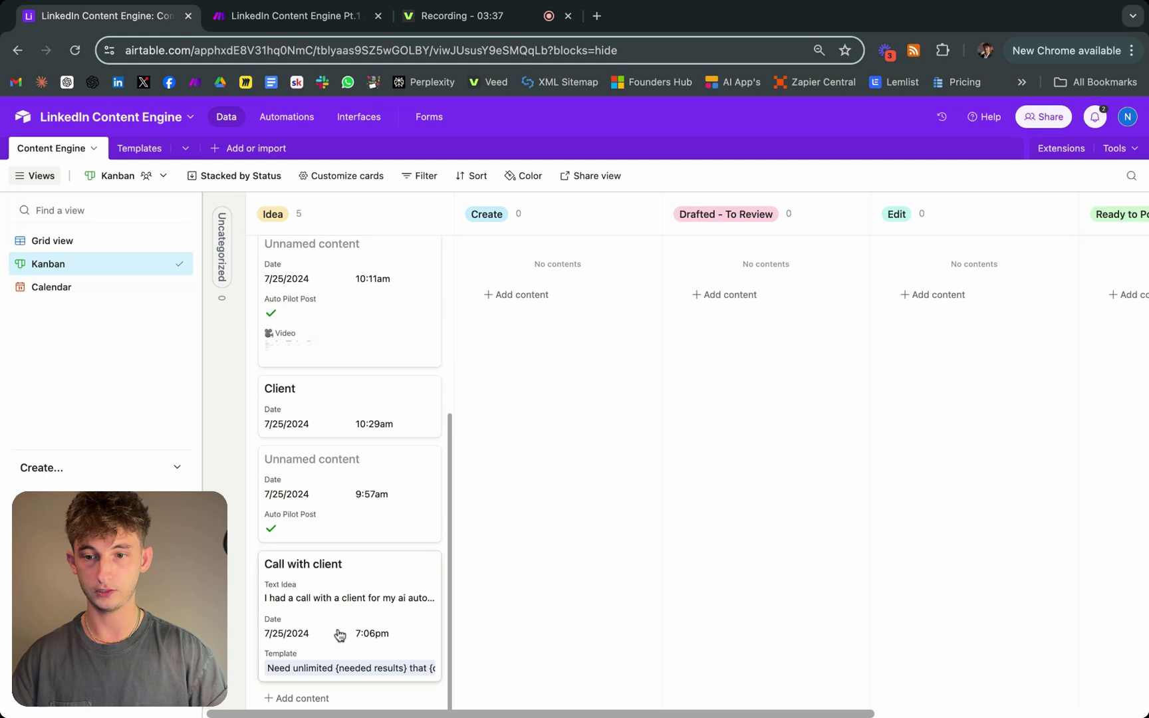
click(379, 560)
scroll(347, 435, down, 3)
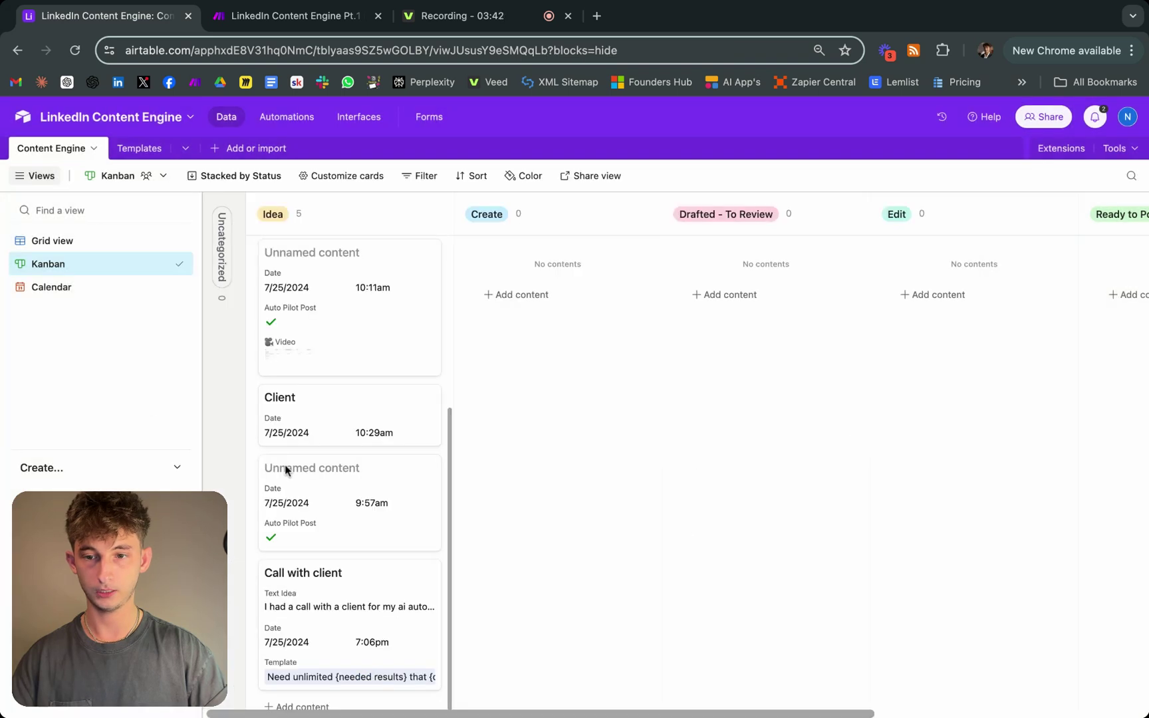
click(81, 392)
drag(313, 625, 544, 336)
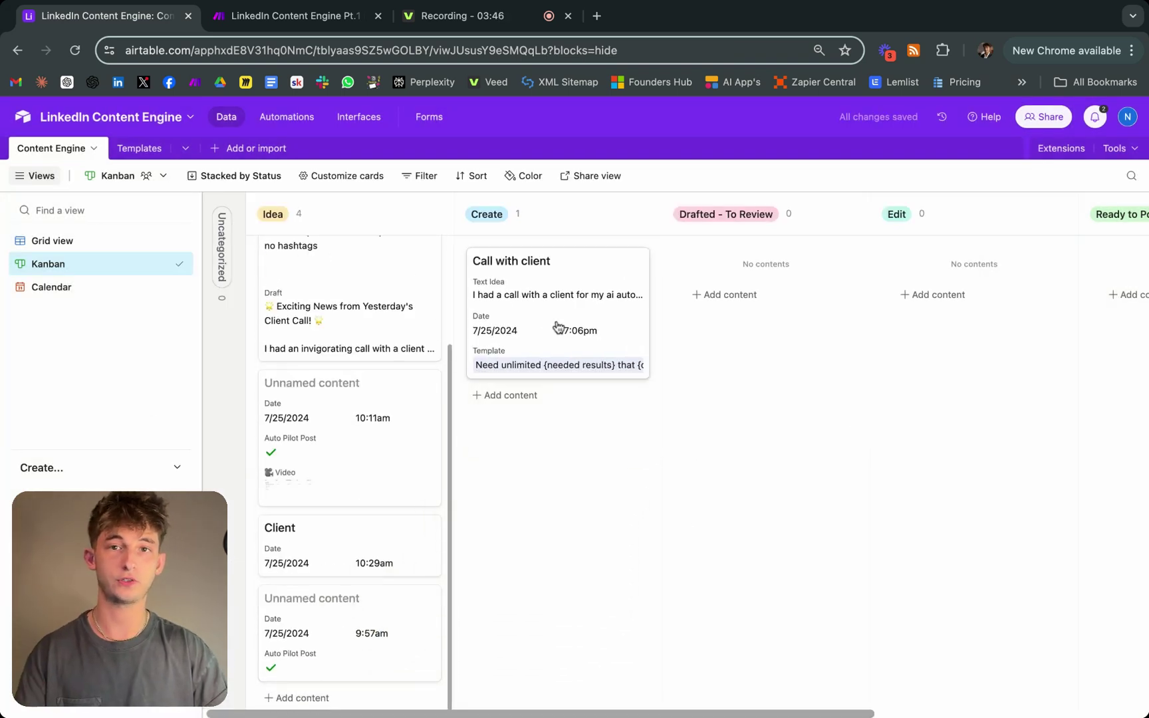
Switch to the Make scenario and check its run schedule options, closing the schedule settings without changing the interval.
click(269, 22)
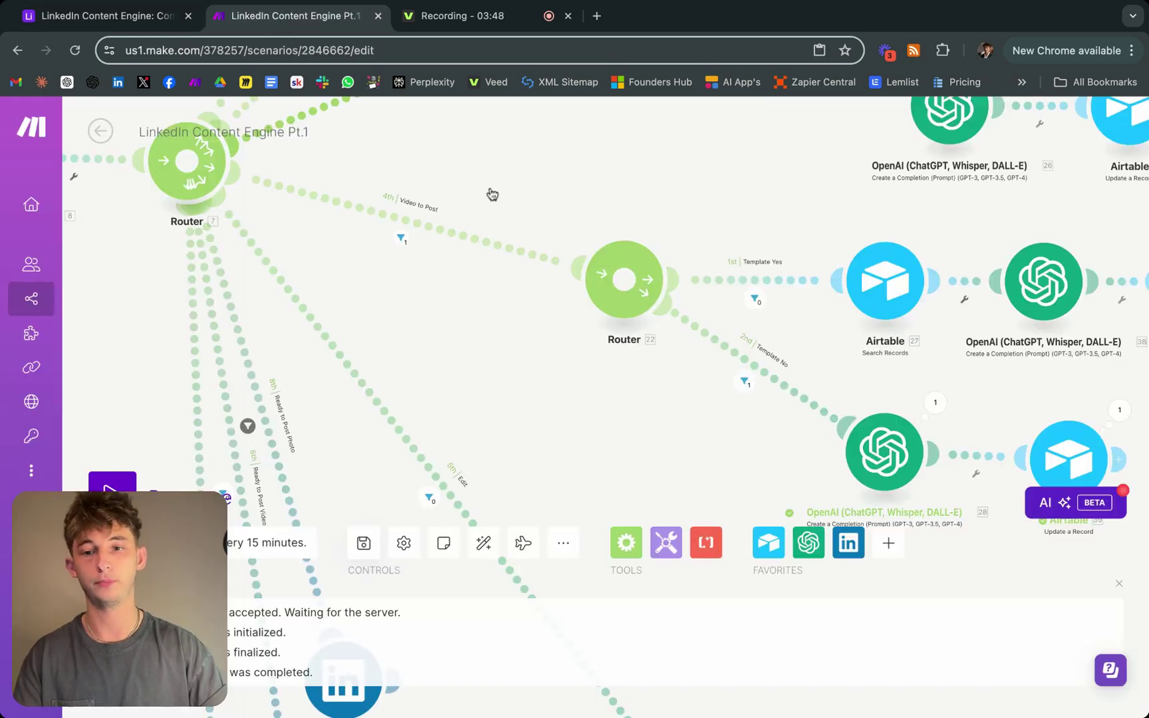
scroll(524, 224, left, 10)
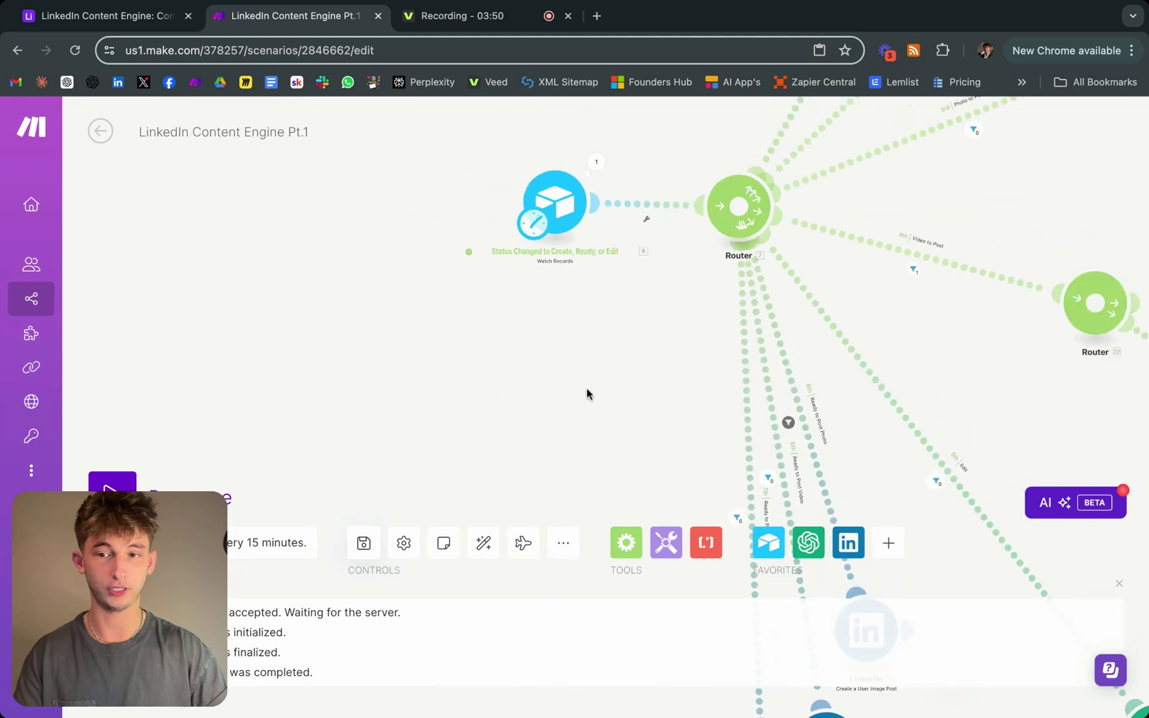
scroll(387, 394, down, 2)
scroll(232, 395, up, 3)
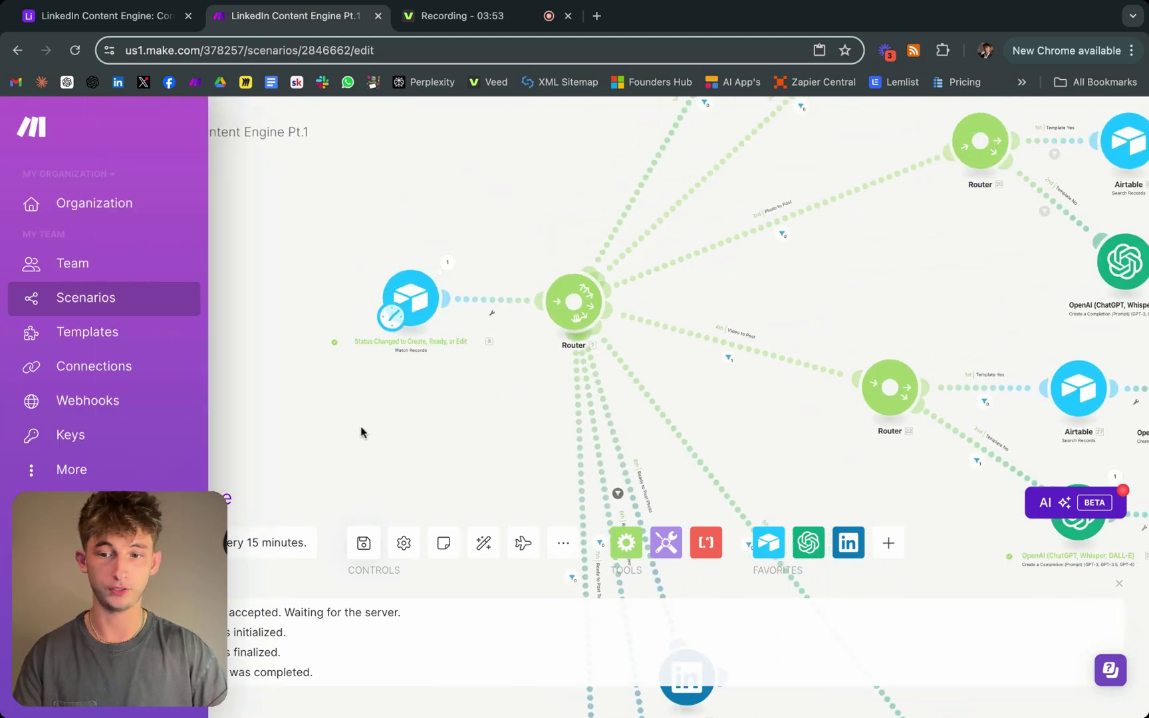
click(254, 544)
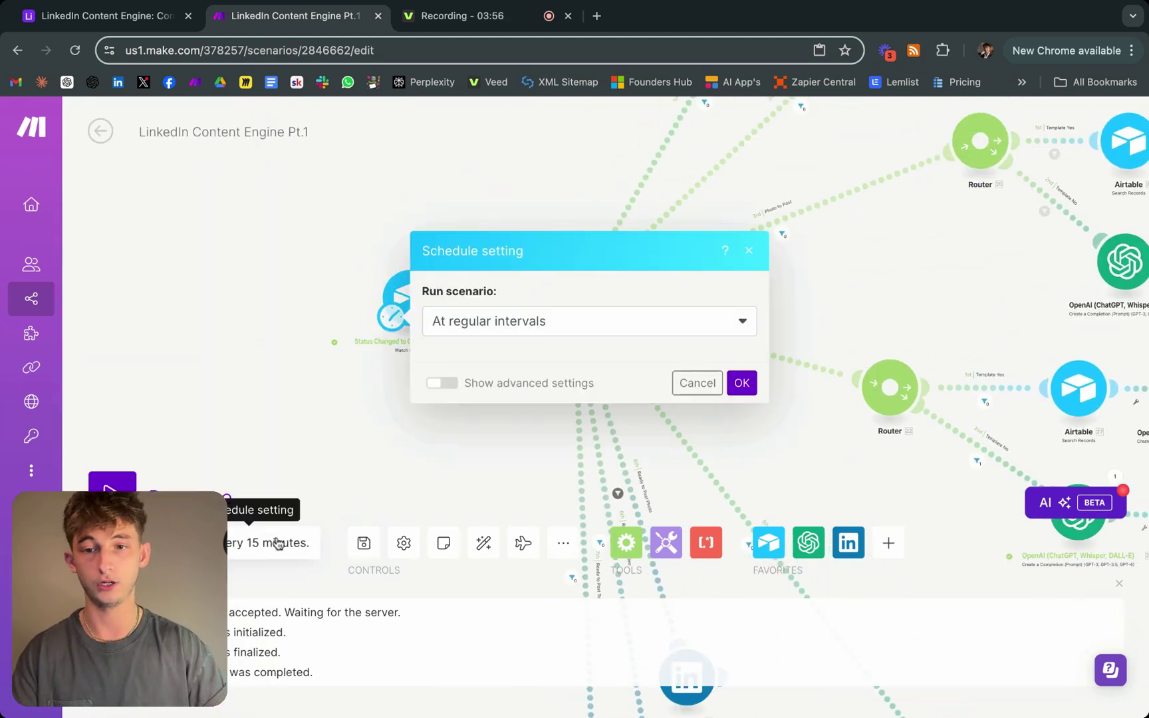
click(472, 217)
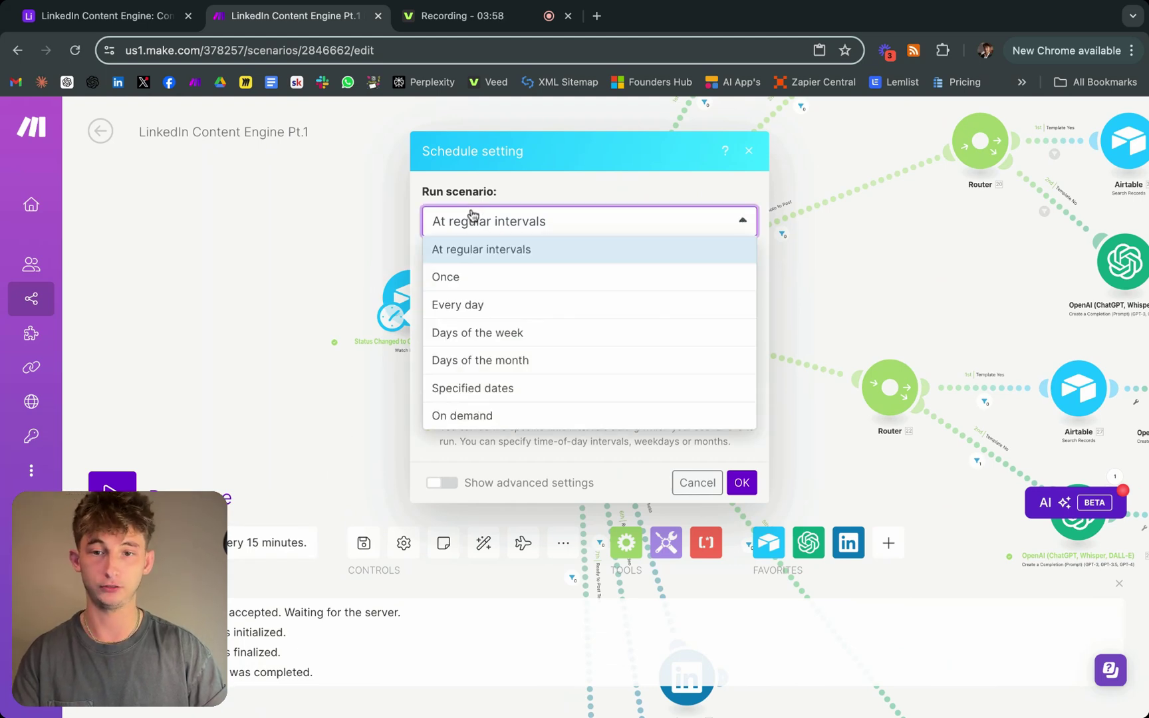
click(500, 160)
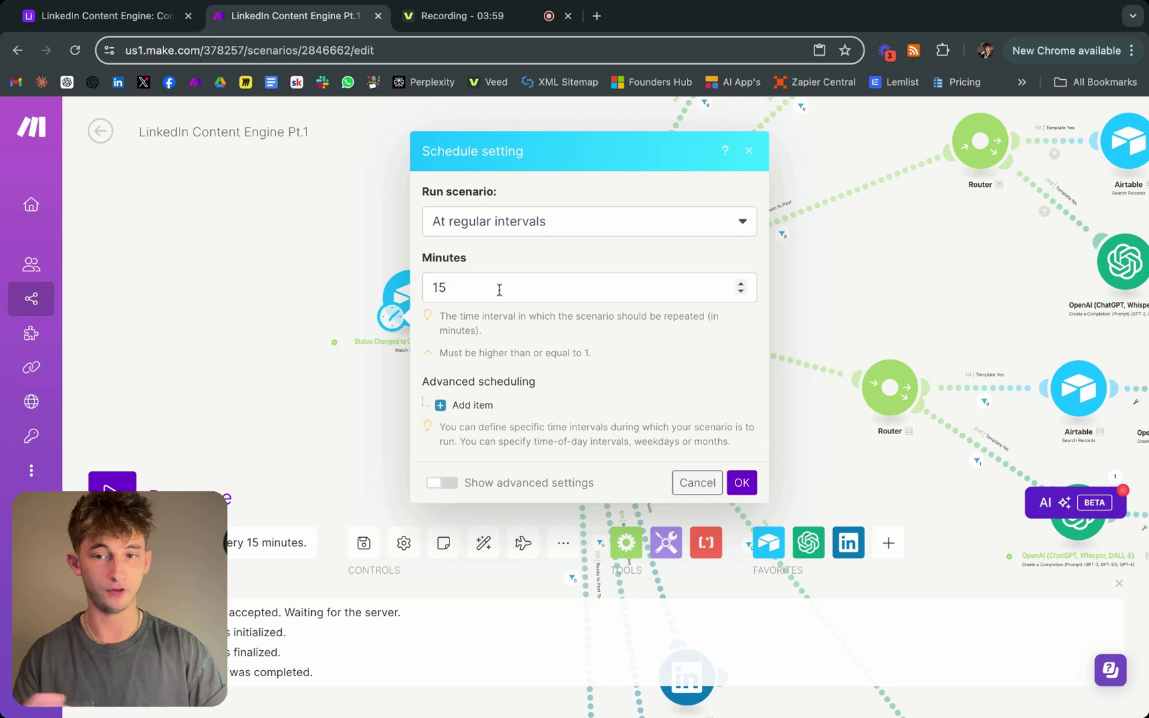
click(260, 395)
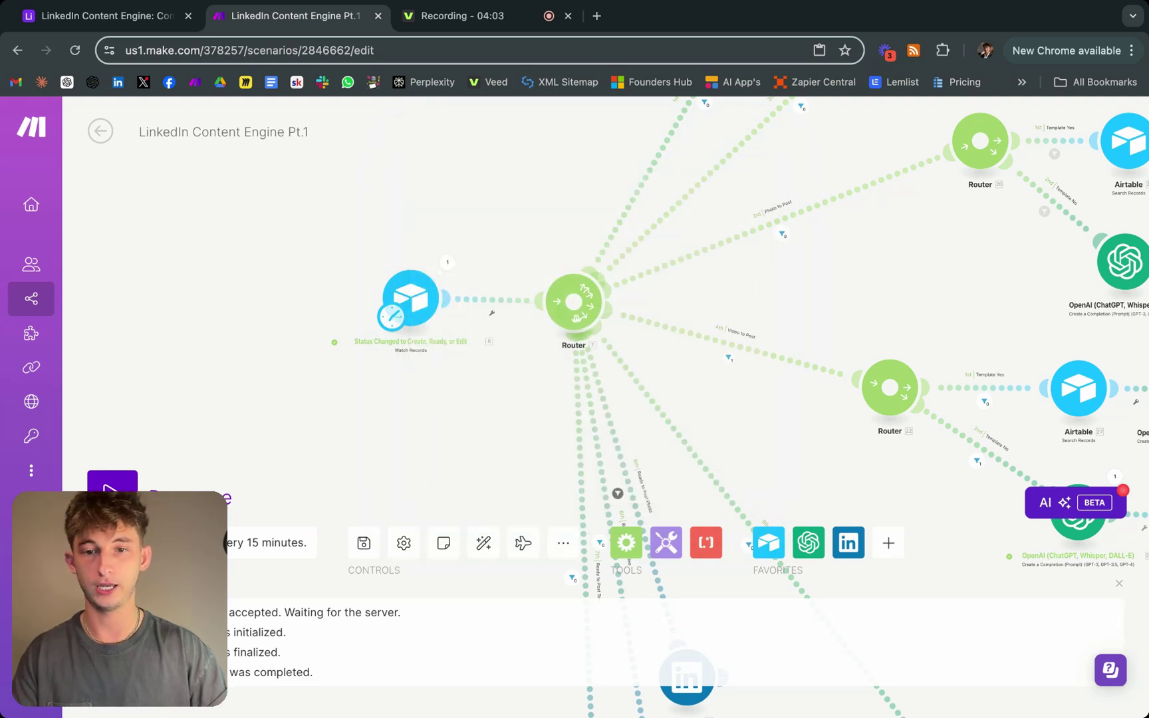
Run the LinkedIn Content Engine Pt.1 scenario once and follow the execution along the Text to Post route.
click(112, 484)
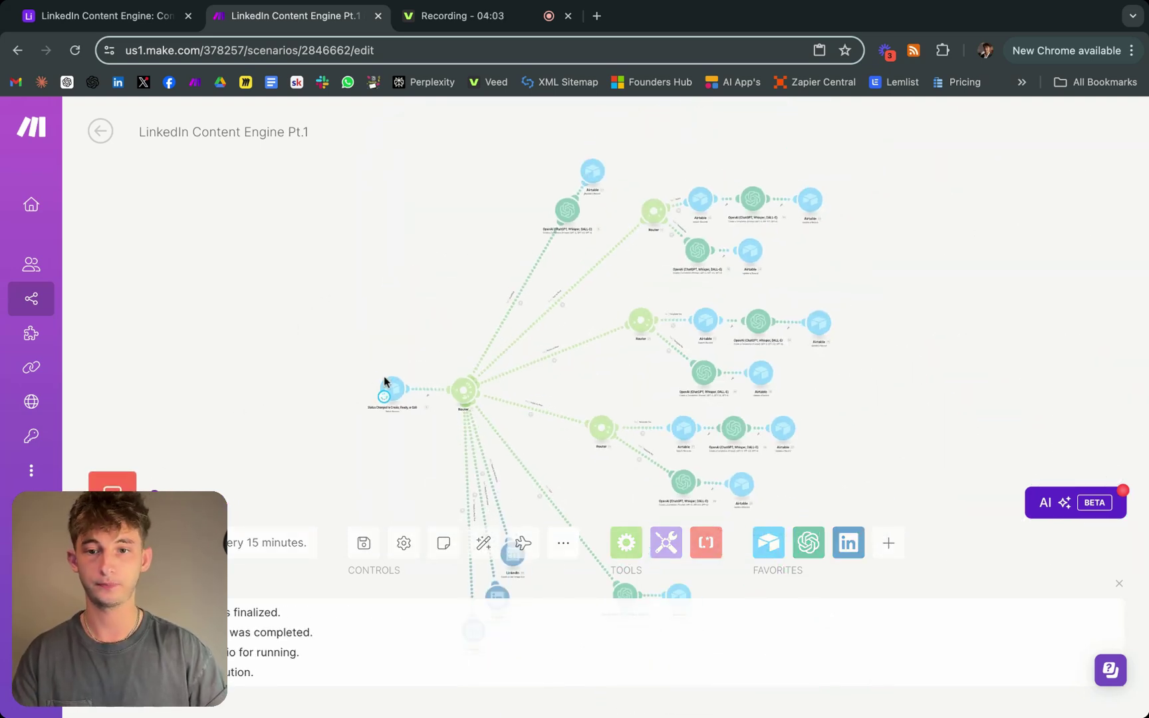
scroll(459, 351, up, 3)
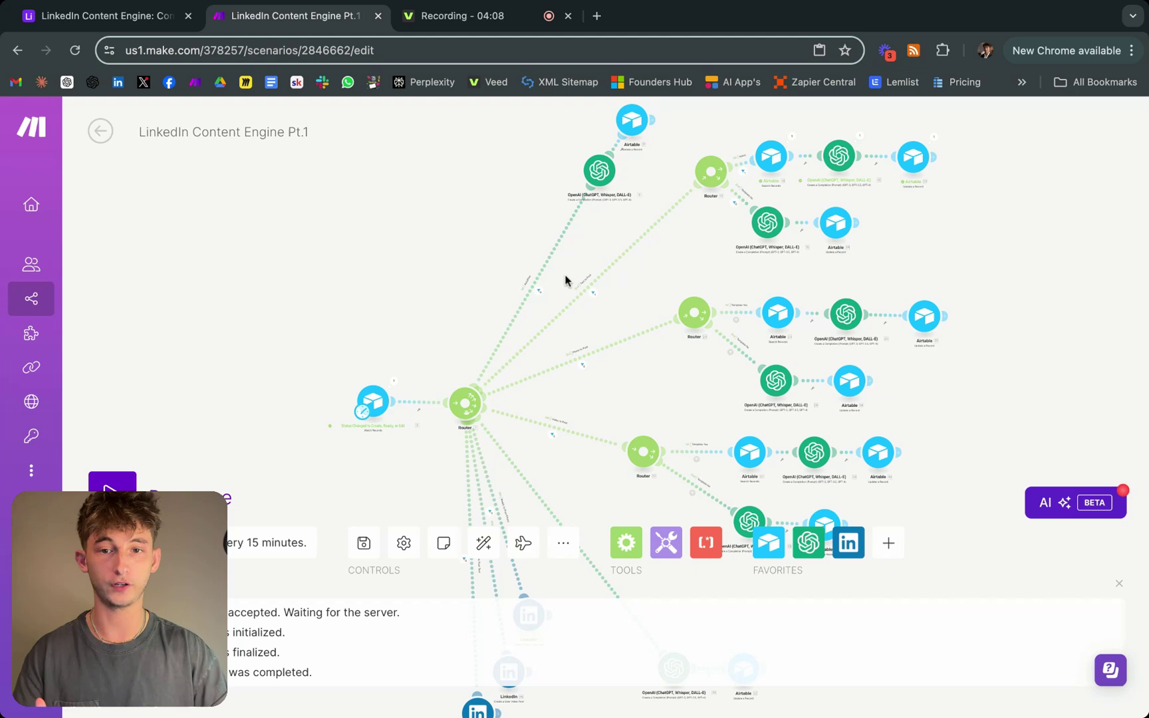
scroll(566, 280, up, 2)
scroll(604, 239, right, 3)
scroll(495, 317, up, 2)
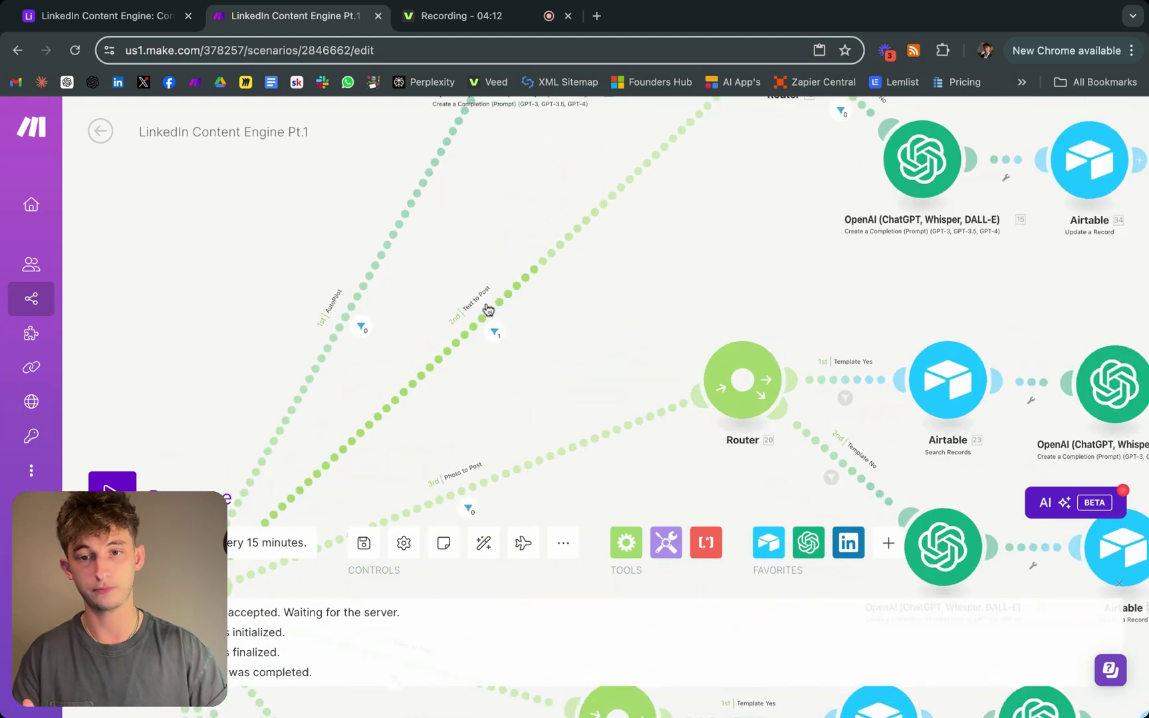
Examine the Text to Post router's Template Yes and Template No branches, including their Airtable and OpenAI modules.
scroll(506, 300, down, 5)
scroll(495, 323, up, 4)
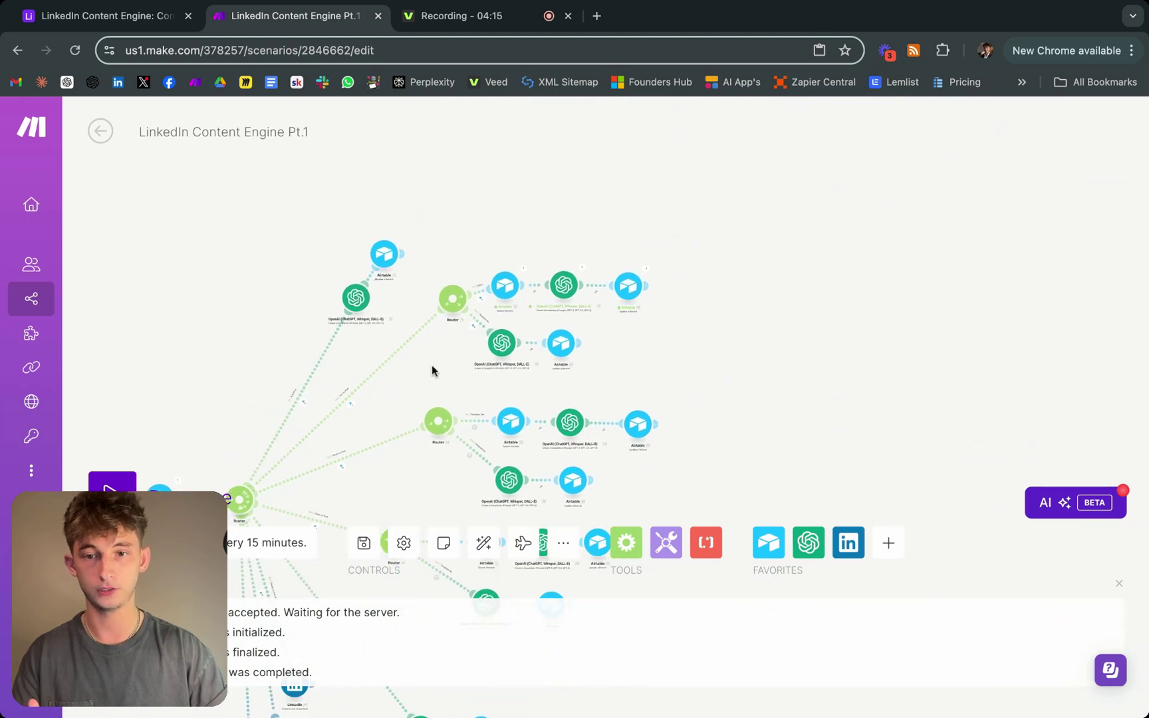
scroll(424, 365, up, 3)
scroll(424, 364, right, 2)
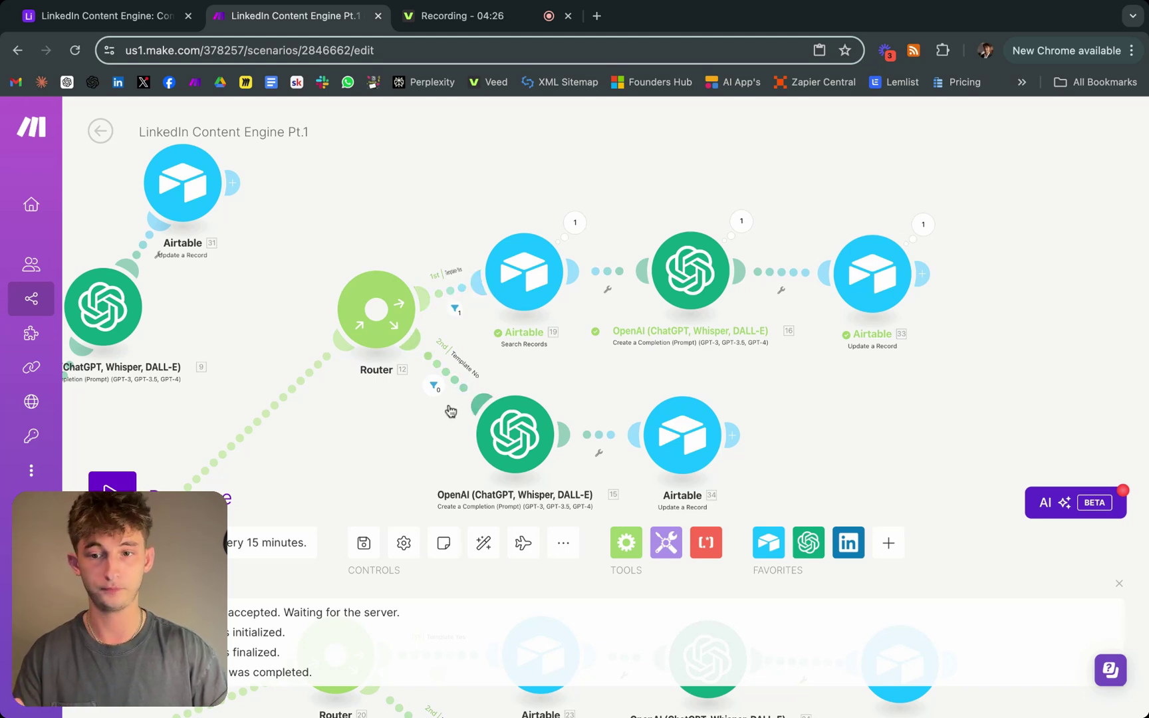
drag(354, 451, 544, 290)
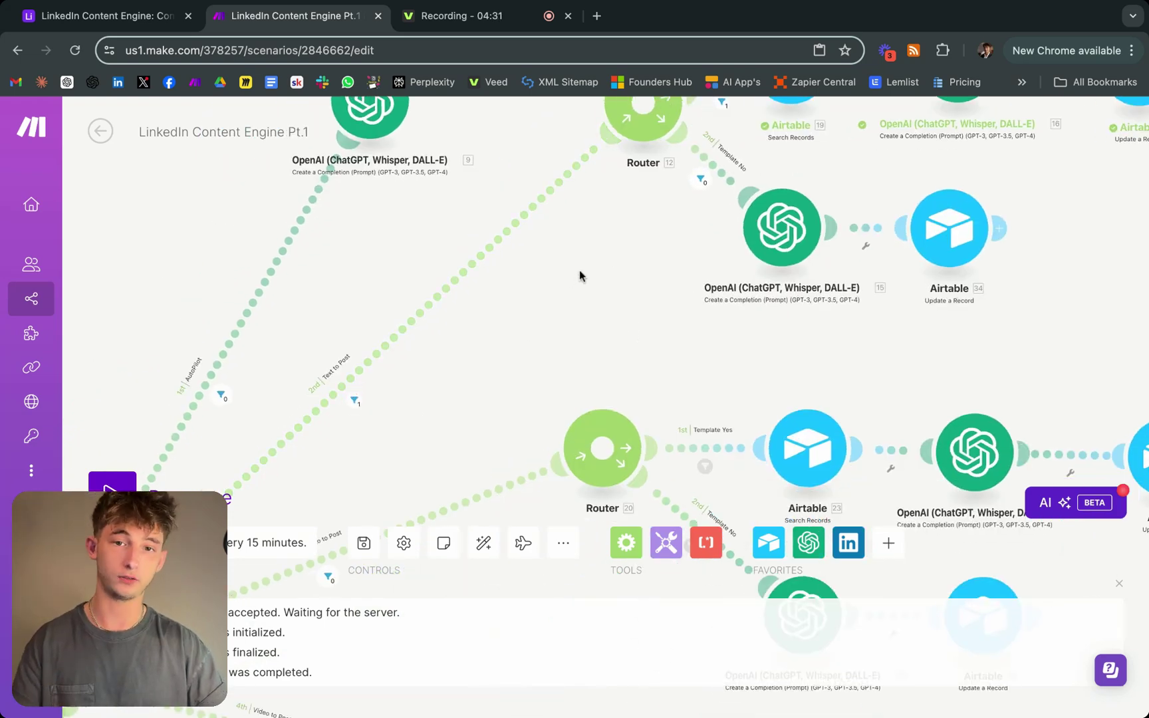
scroll(577, 279, right, 5)
scroll(576, 279, up, 4)
scroll(408, 449, right, 2)
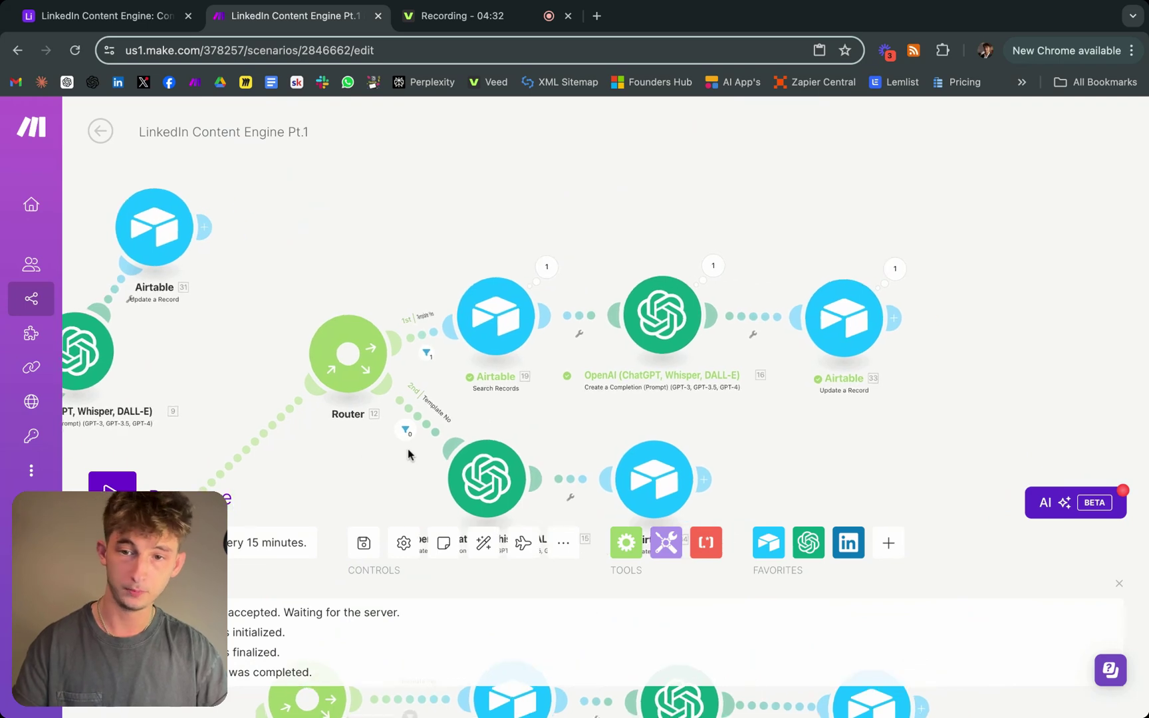
scroll(440, 383, right, 1)
scroll(440, 383, down, 1)
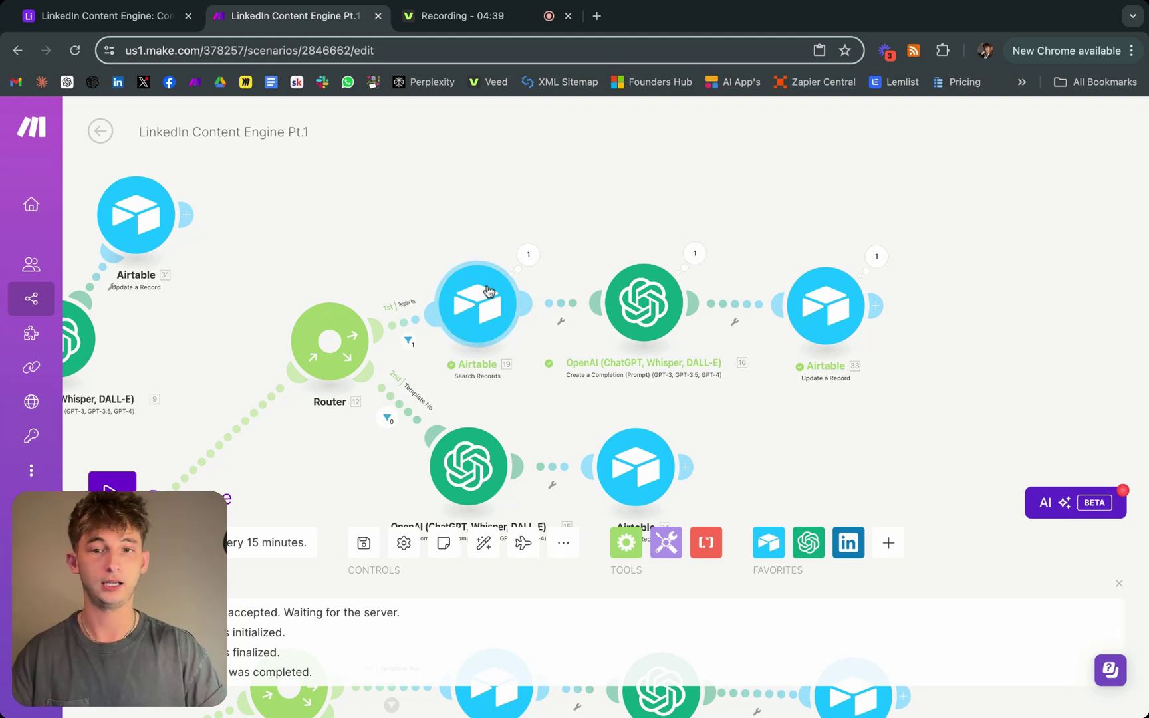
scroll(495, 215, right, 2)
right_click(495, 215)
click(494, 195)
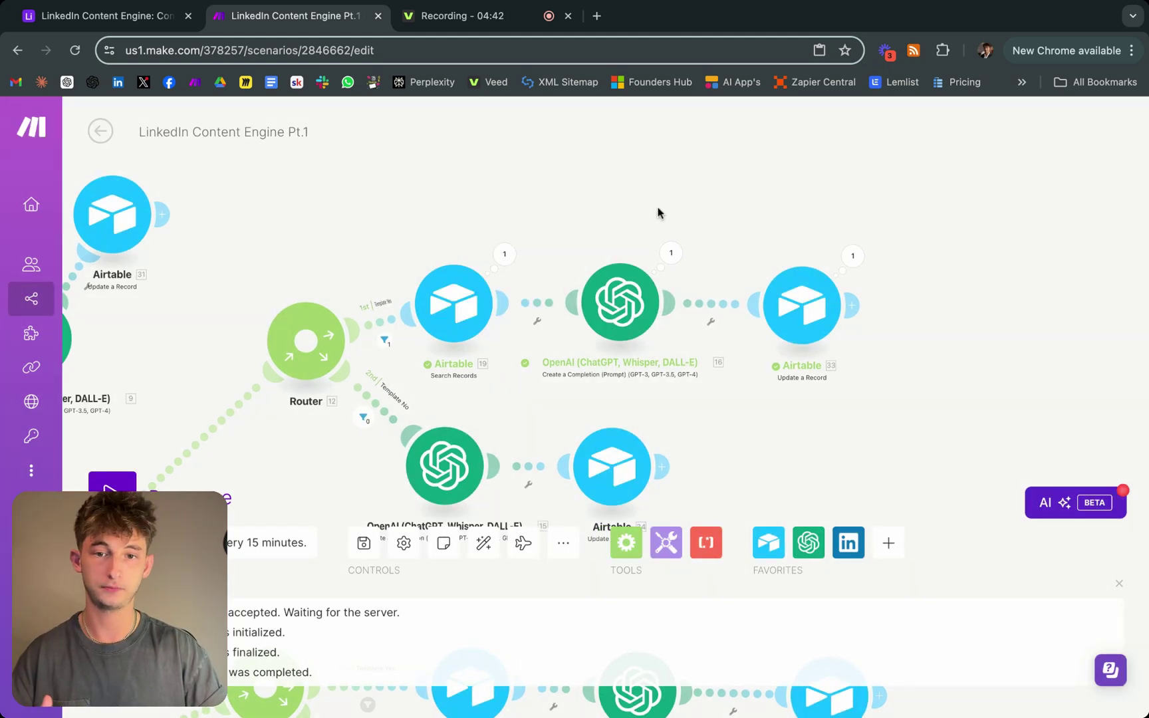
scroll(658, 213, right, 4)
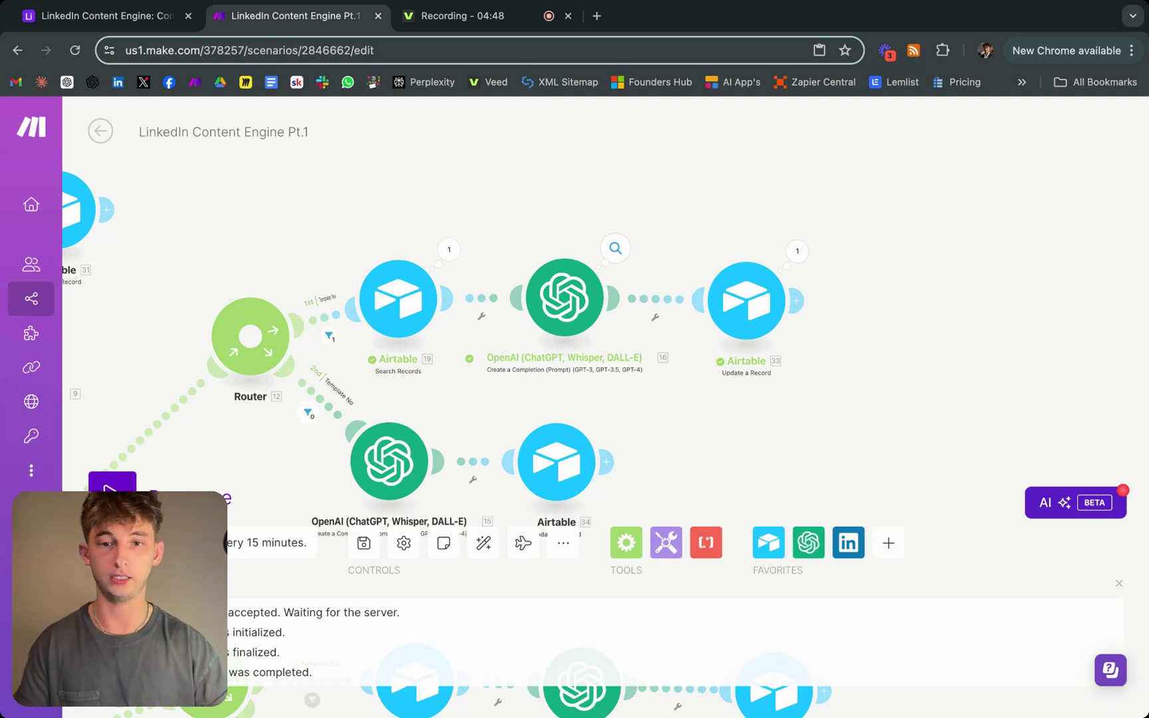
scroll(565, 202, right, 4)
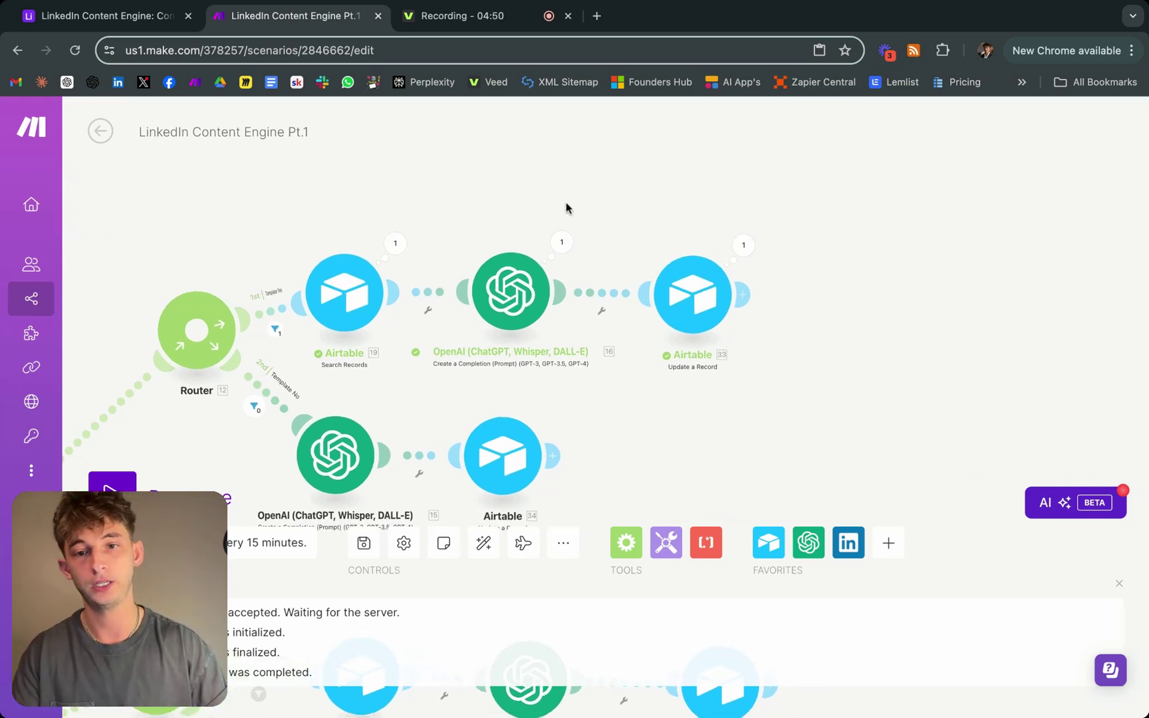
Inspect the Template Yes branch's OpenAI run output, reading the generated post and its hashtags, and close it.
click(561, 243)
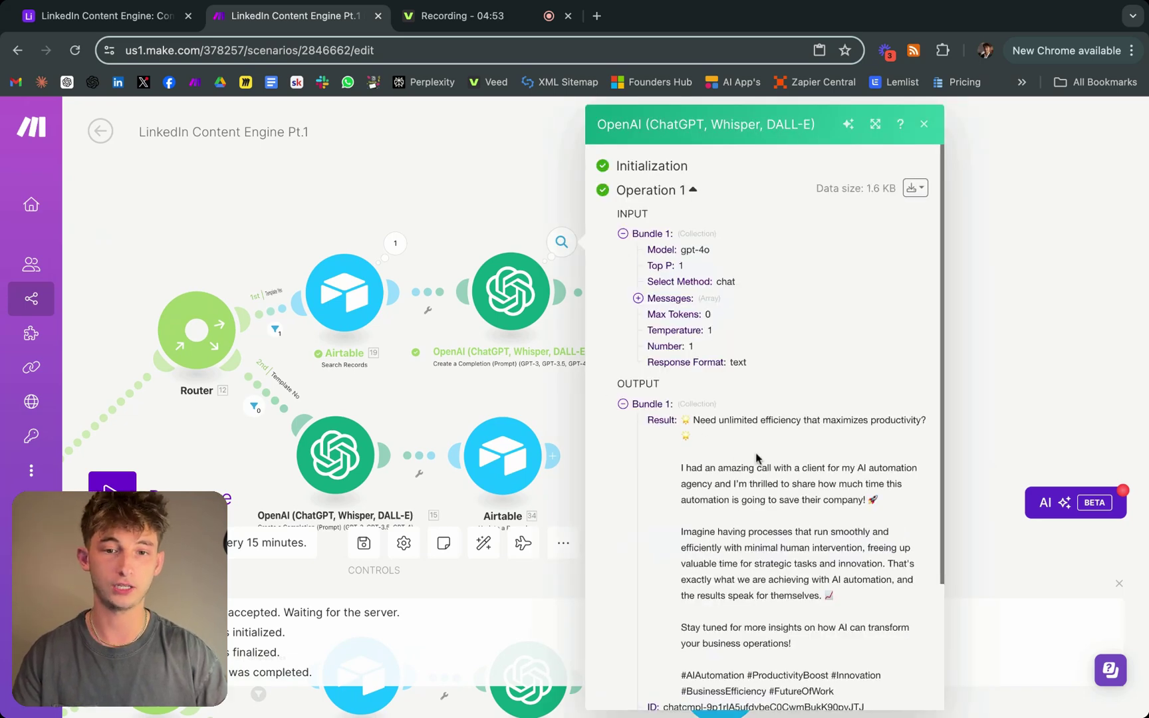
scroll(735, 457, down, 5)
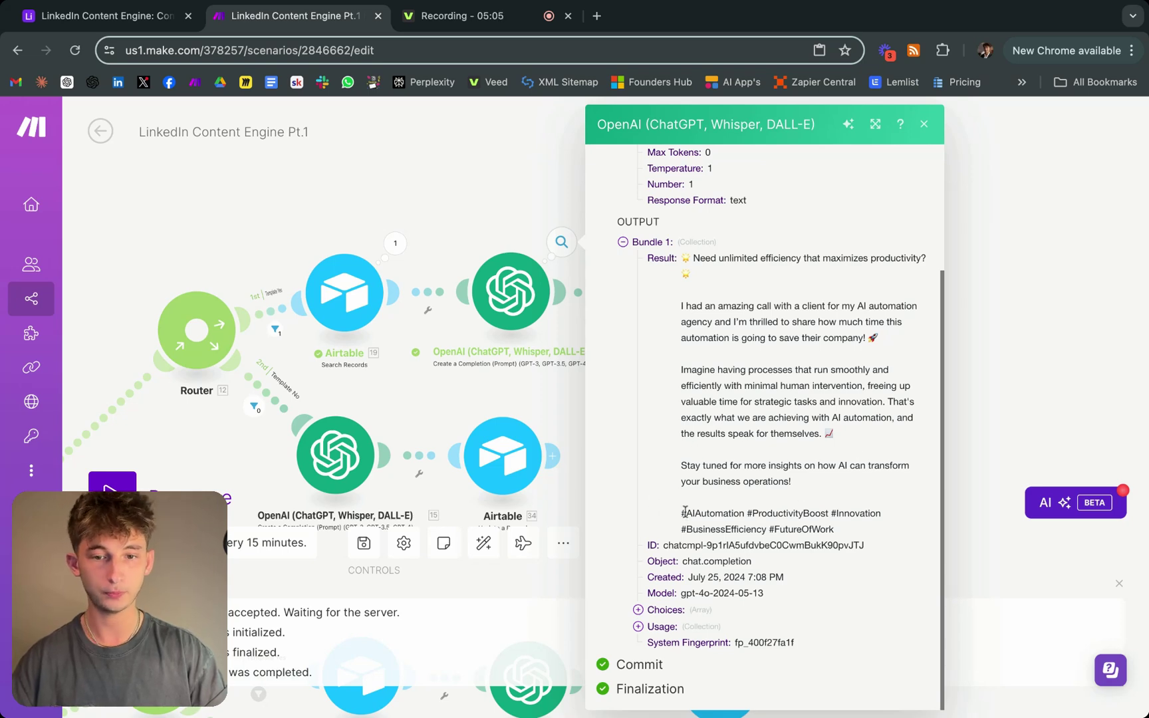
drag(684, 512, 834, 530)
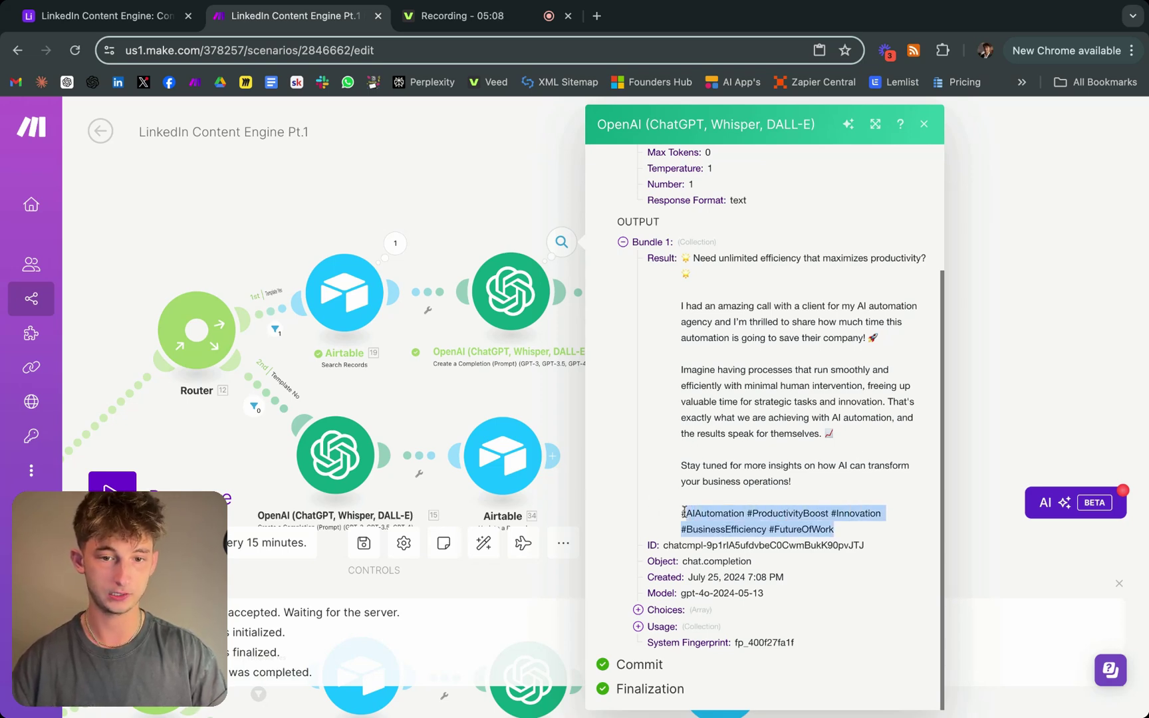
click(846, 530)
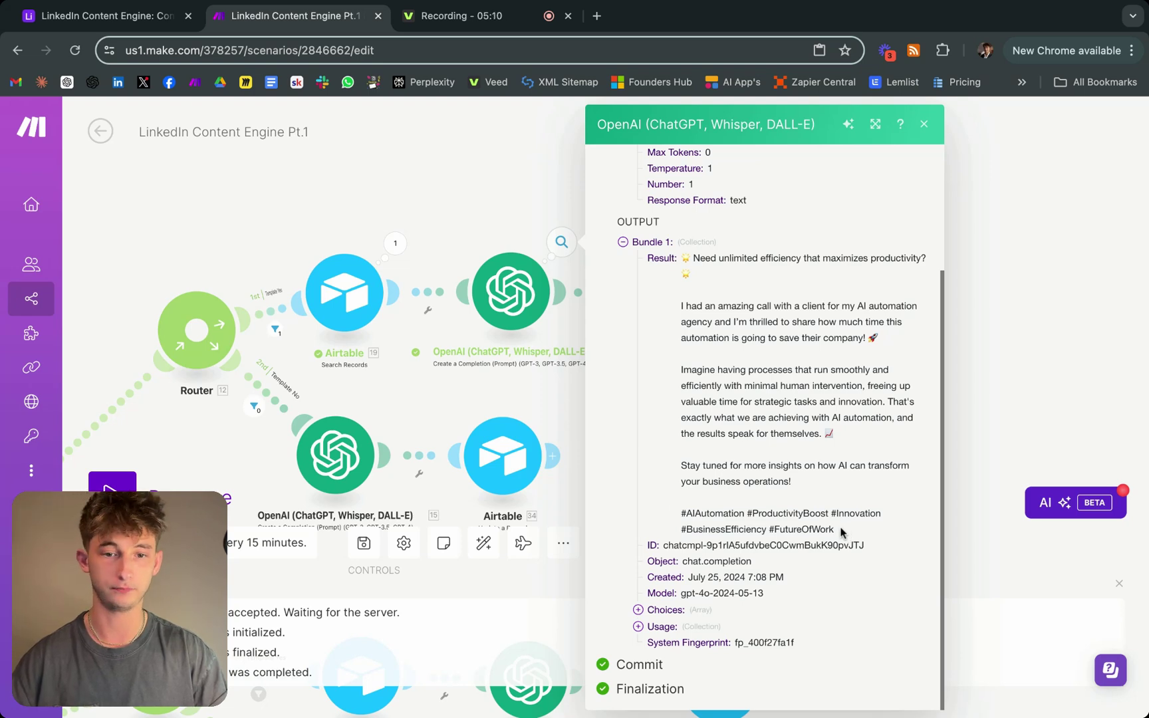
click(519, 392)
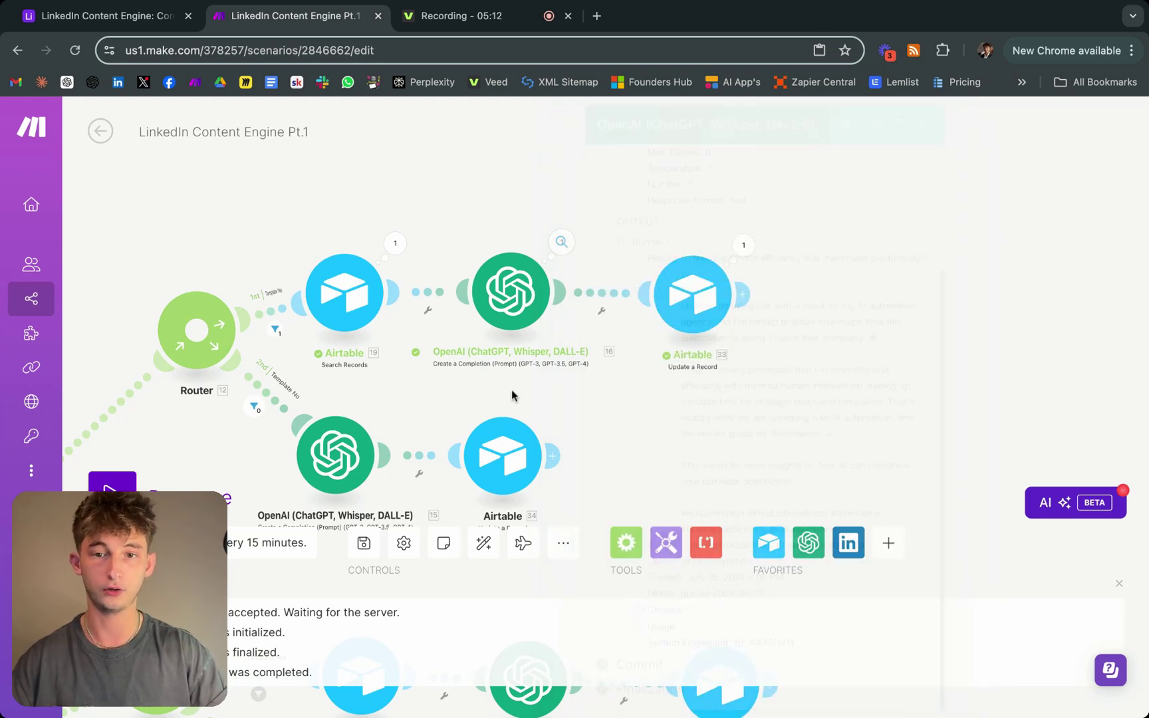
Switch to Airtable, move the Call with client card to Edit, and enter "Remove the hashtags but keep everything the same" as its edit instruction.
click(100, 15)
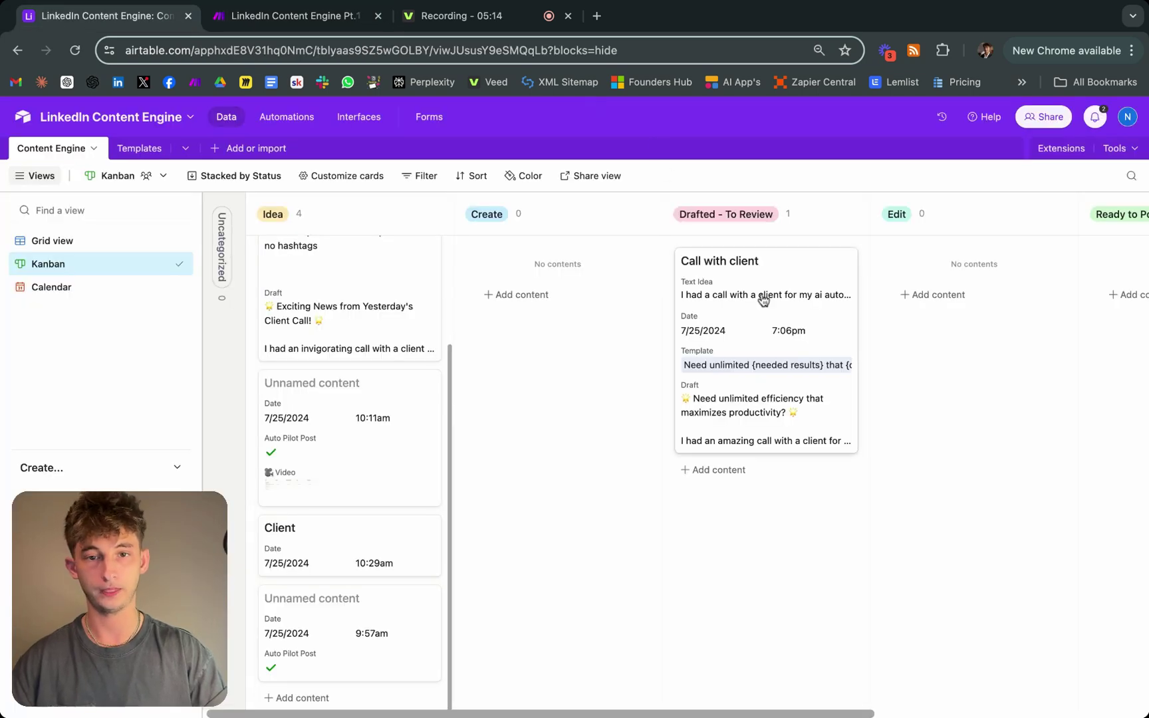
drag(788, 332, 951, 316)
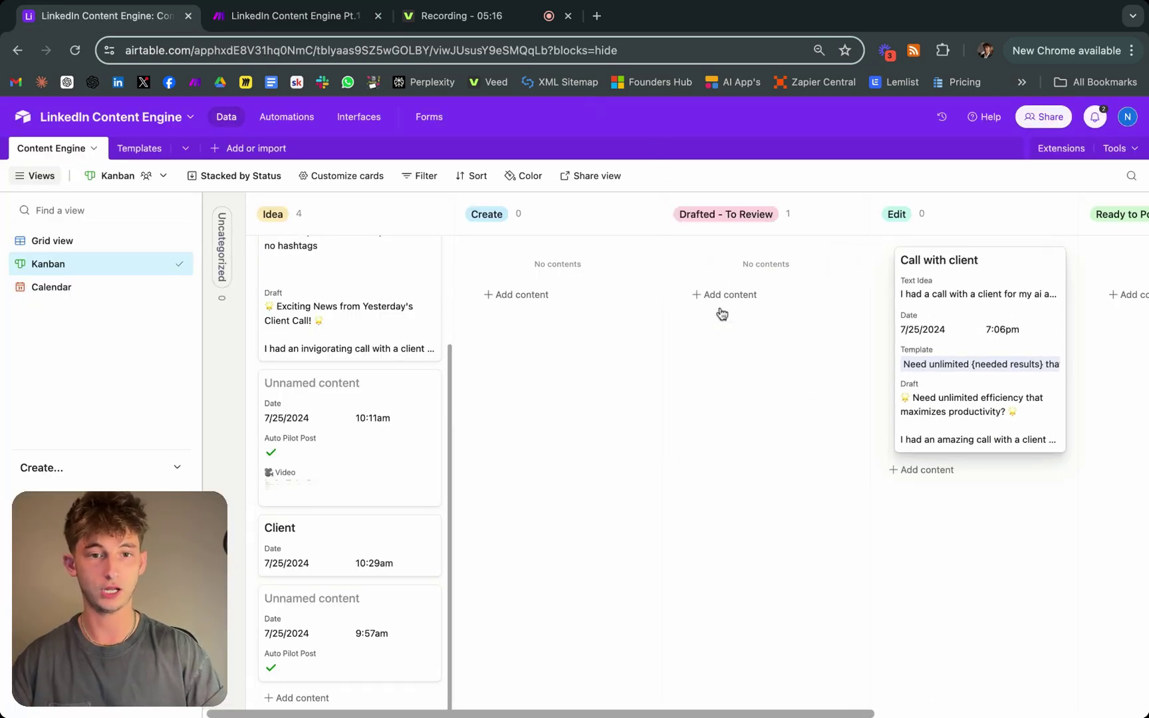
click(943, 357)
scroll(742, 347, down, 8)
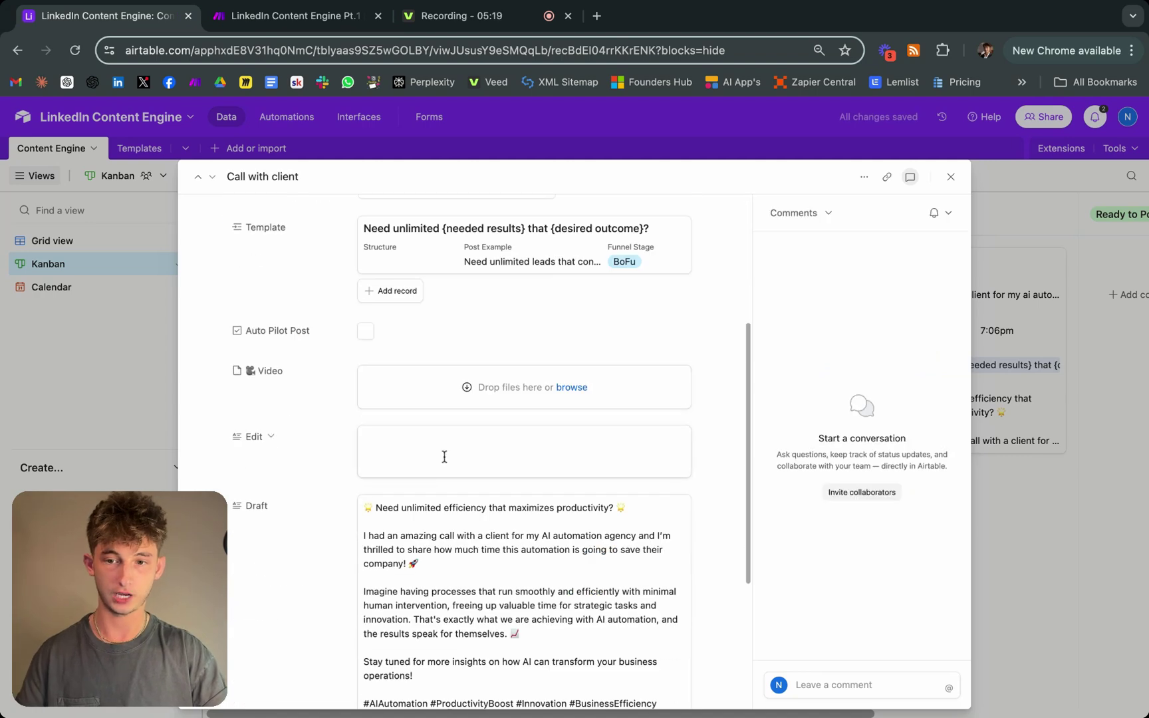
click(411, 277)
text(Remove th)
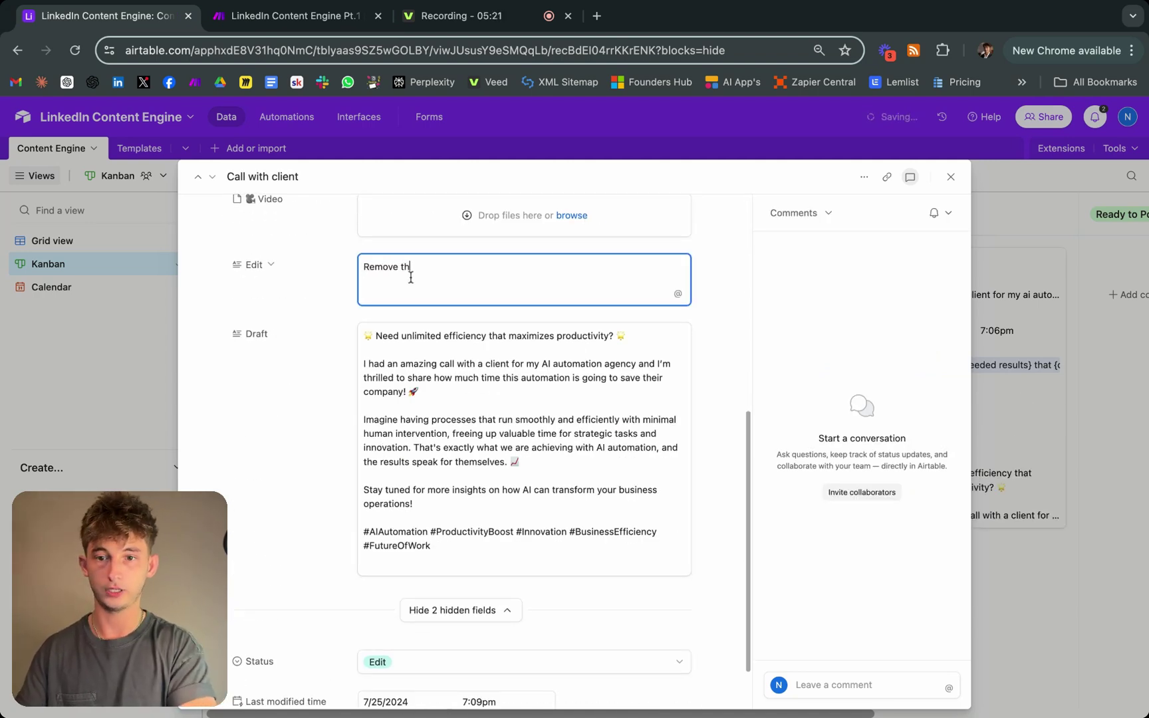
text(e hashtags but keep everythin t)
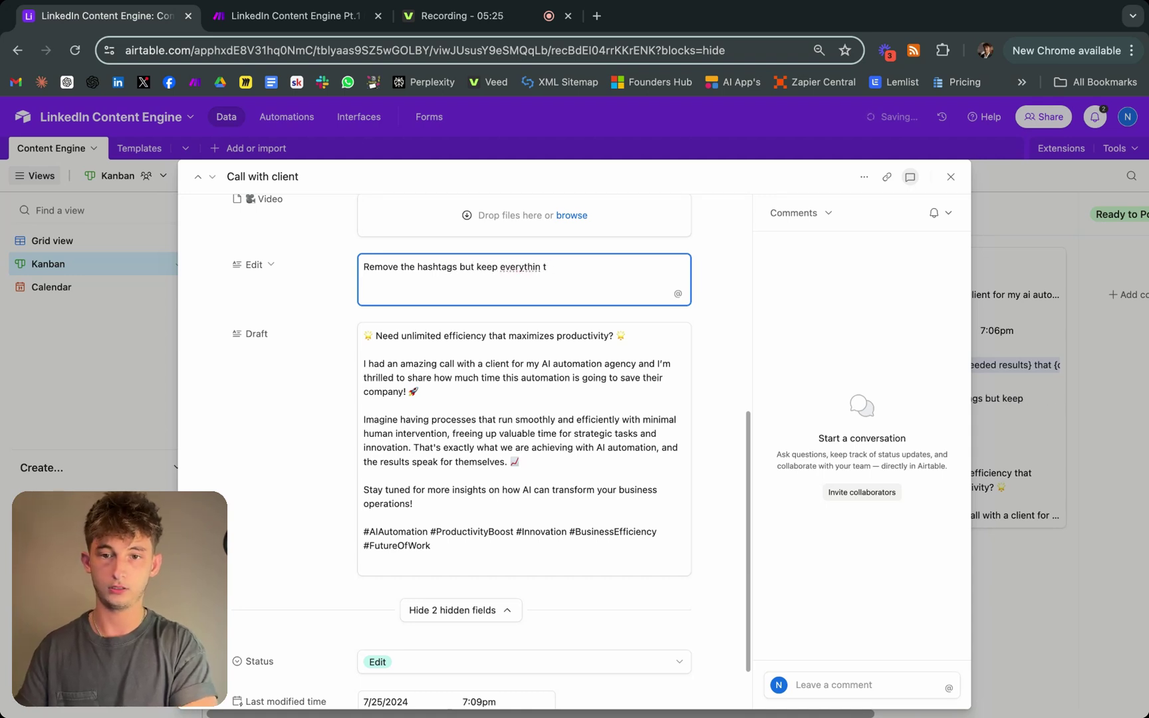
key(BackSpace)
key(BackSpace)
text(g the sa)
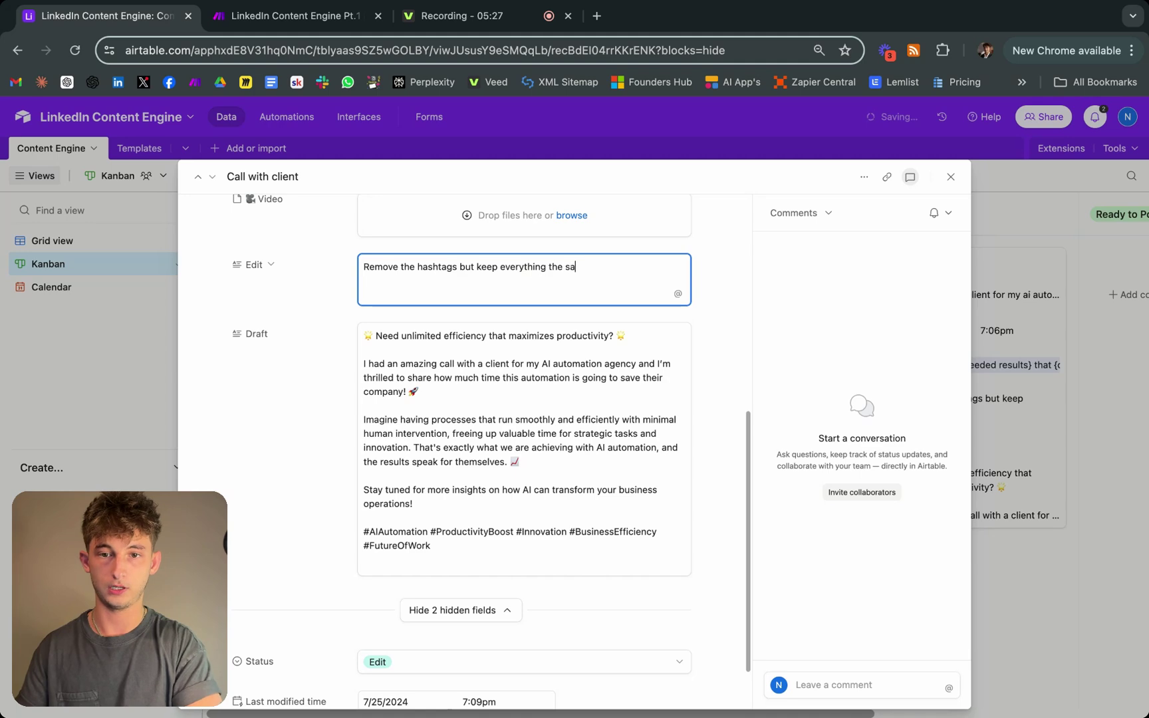
text(me)
click(128, 353)
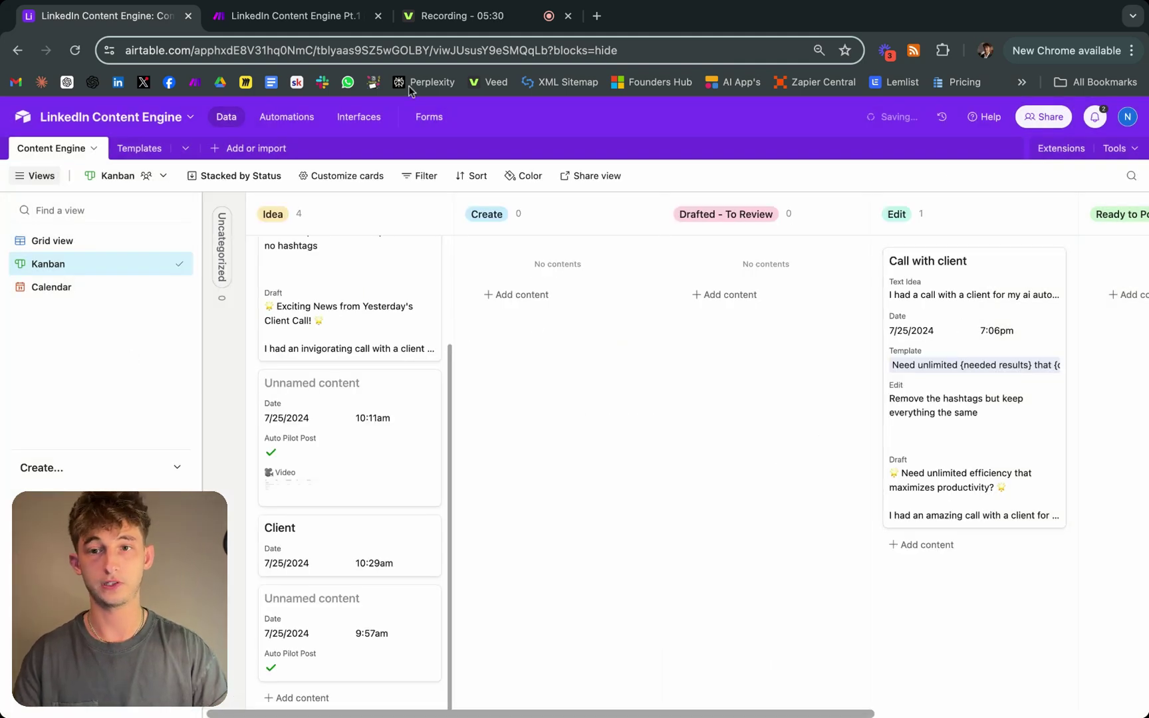
Run the Make scenario on the edit request, follow its Edit route to the Airtable update, and return to the Airtable board.
click(292, 16)
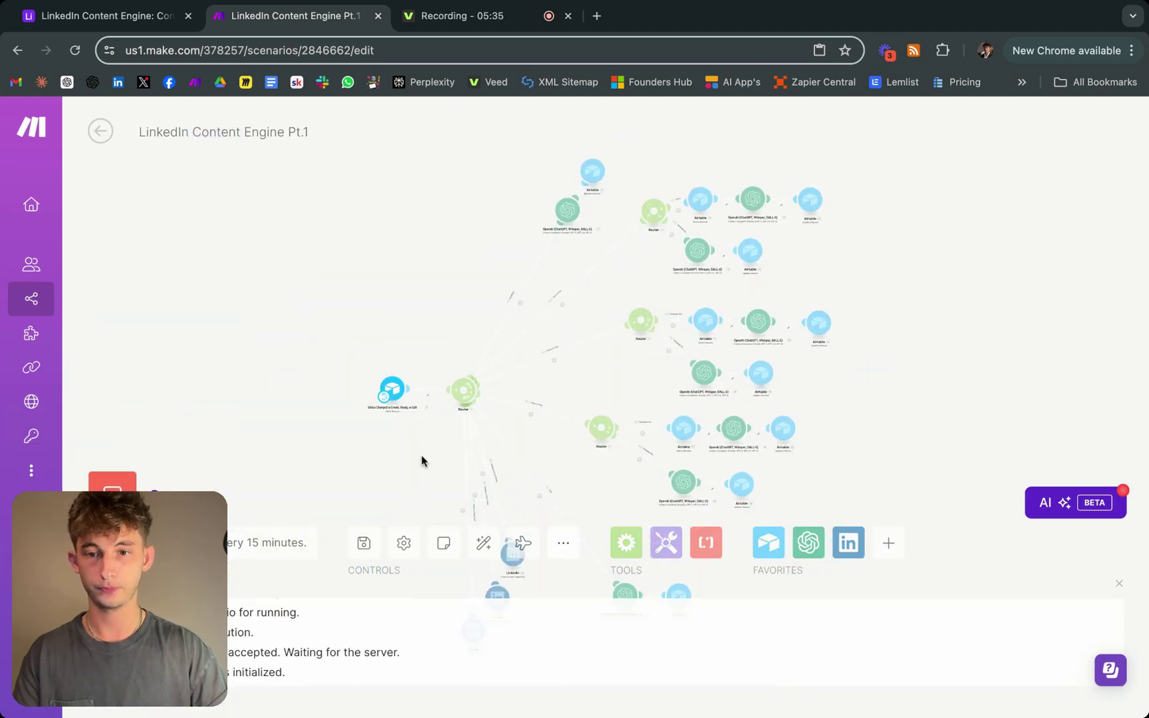
scroll(419, 470, down, 5)
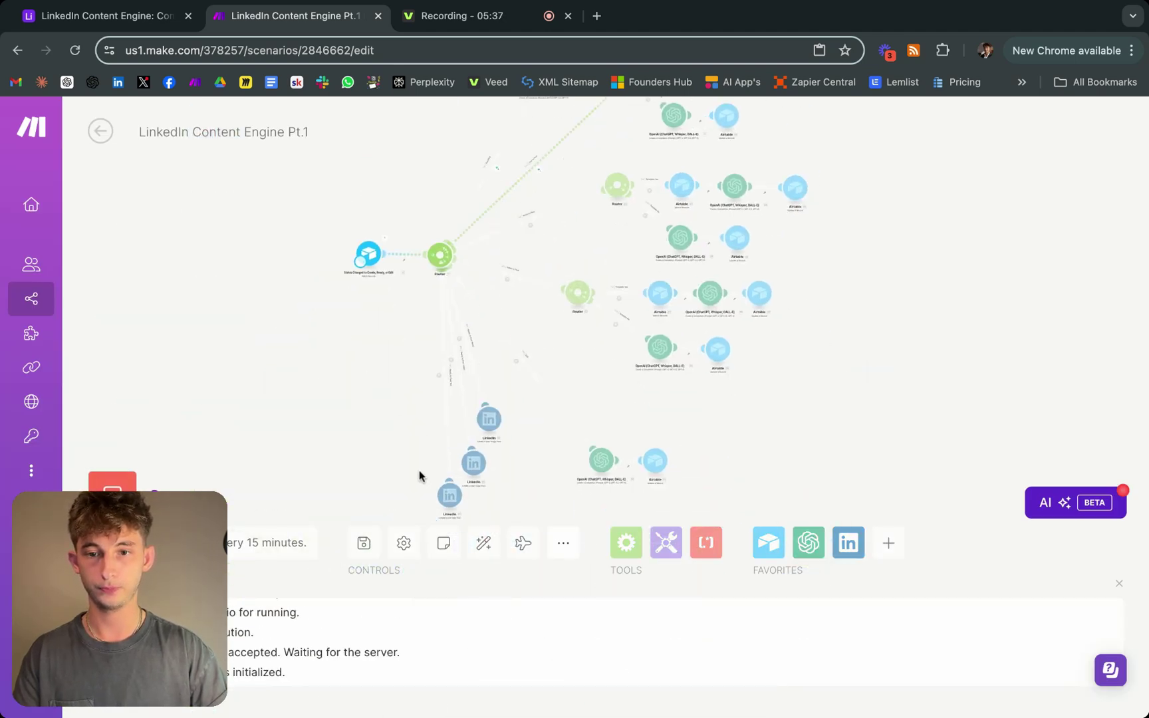
scroll(513, 316, up, 10)
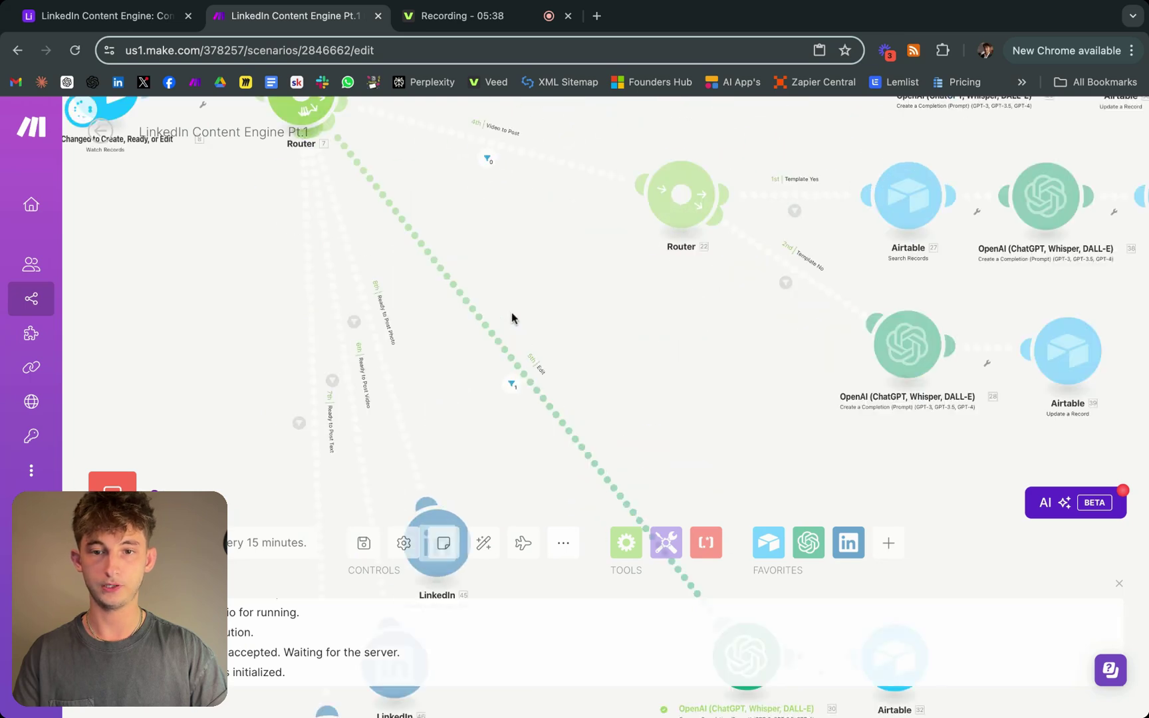
scroll(546, 324, down, 5)
scroll(546, 324, right, 4)
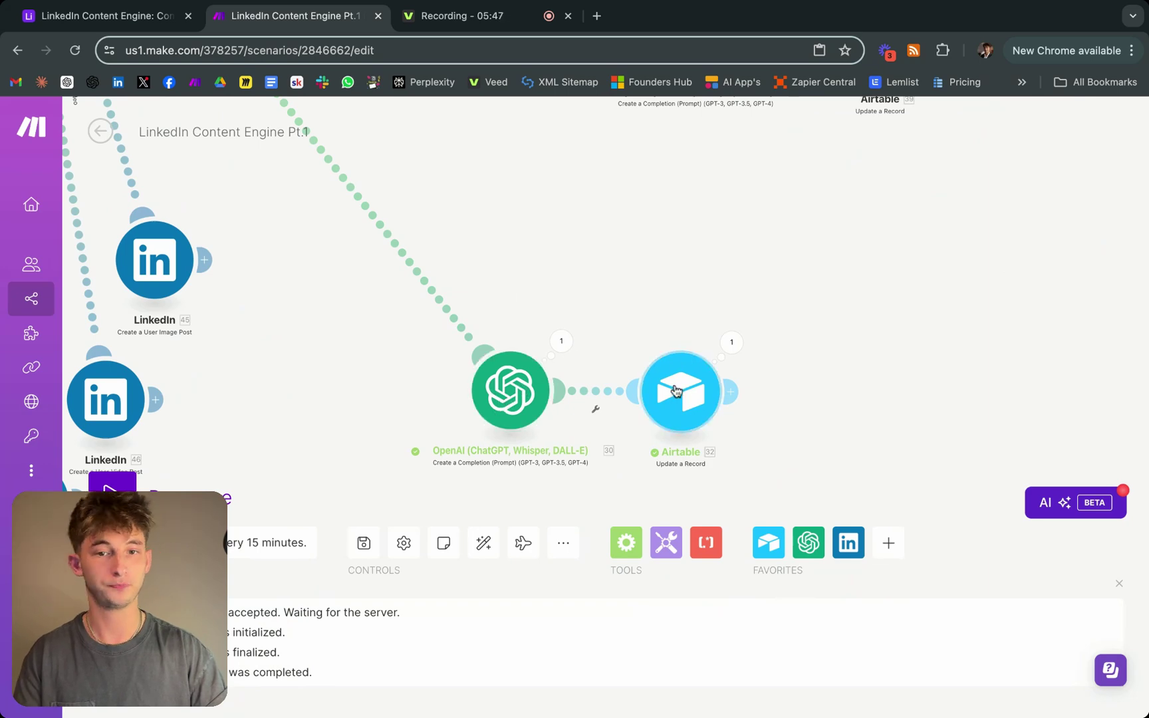
click(117, 20)
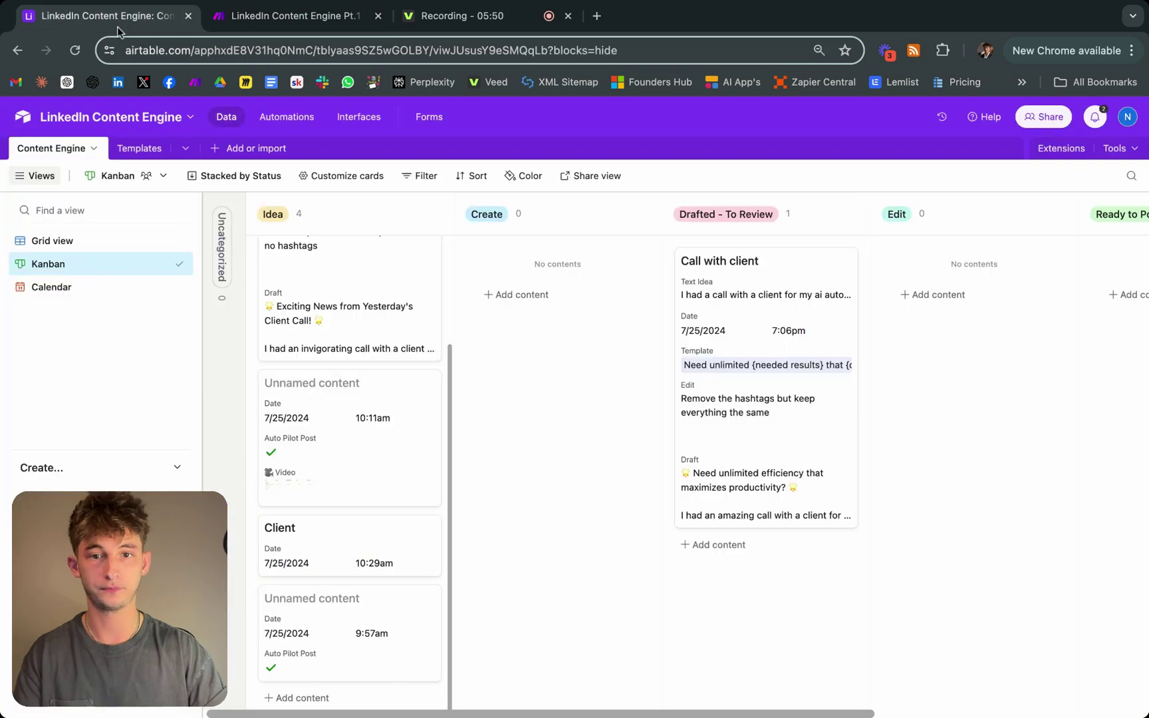
Open the Call with client record, read its revised draft and edit instruction, and close the record.
click(774, 301)
scroll(506, 432, down, 6)
click(457, 523)
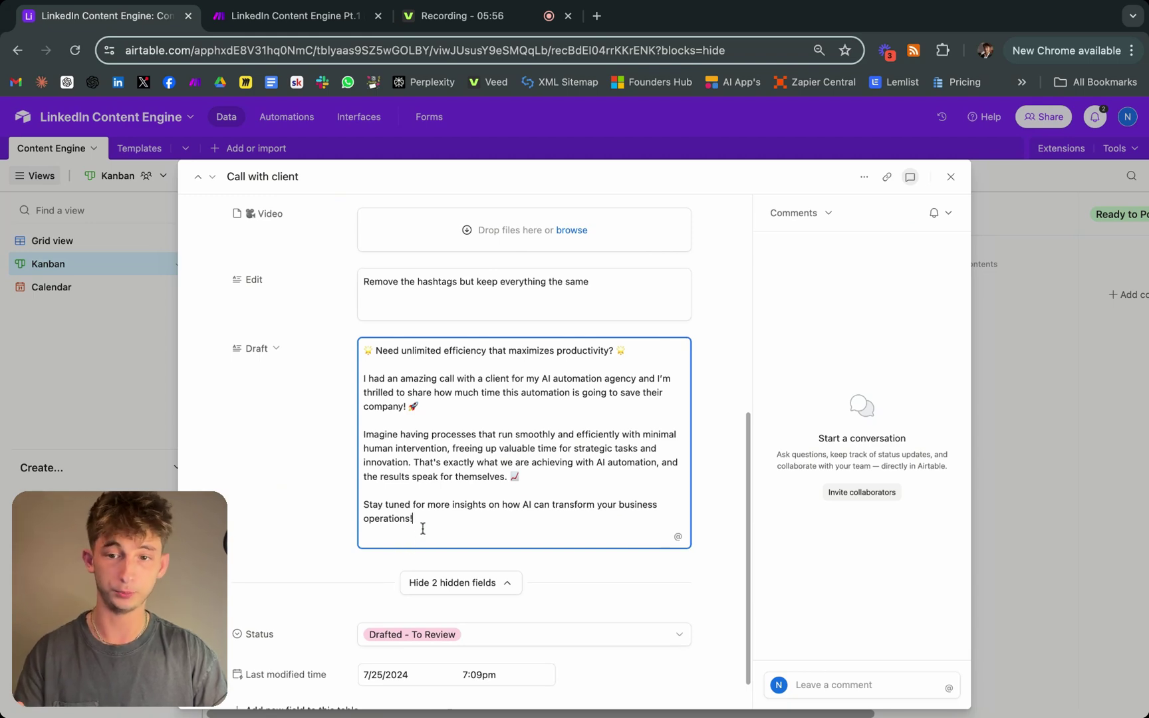
scroll(410, 530, down, 2)
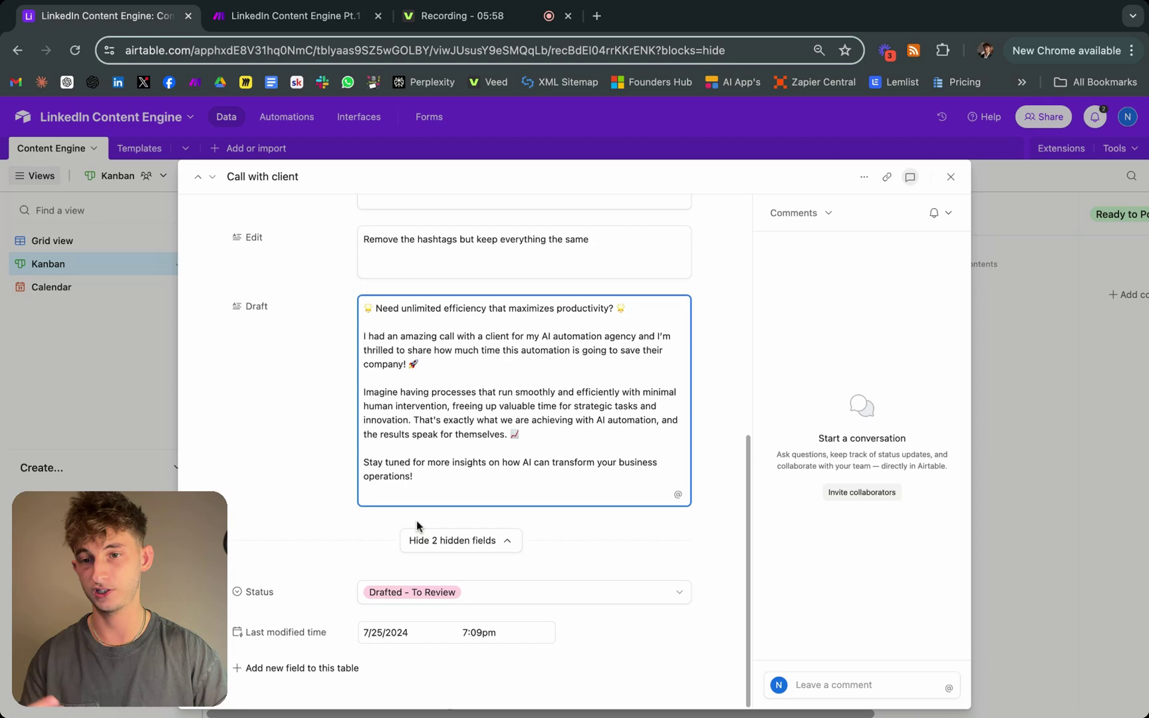
scroll(602, 443, up, 10)
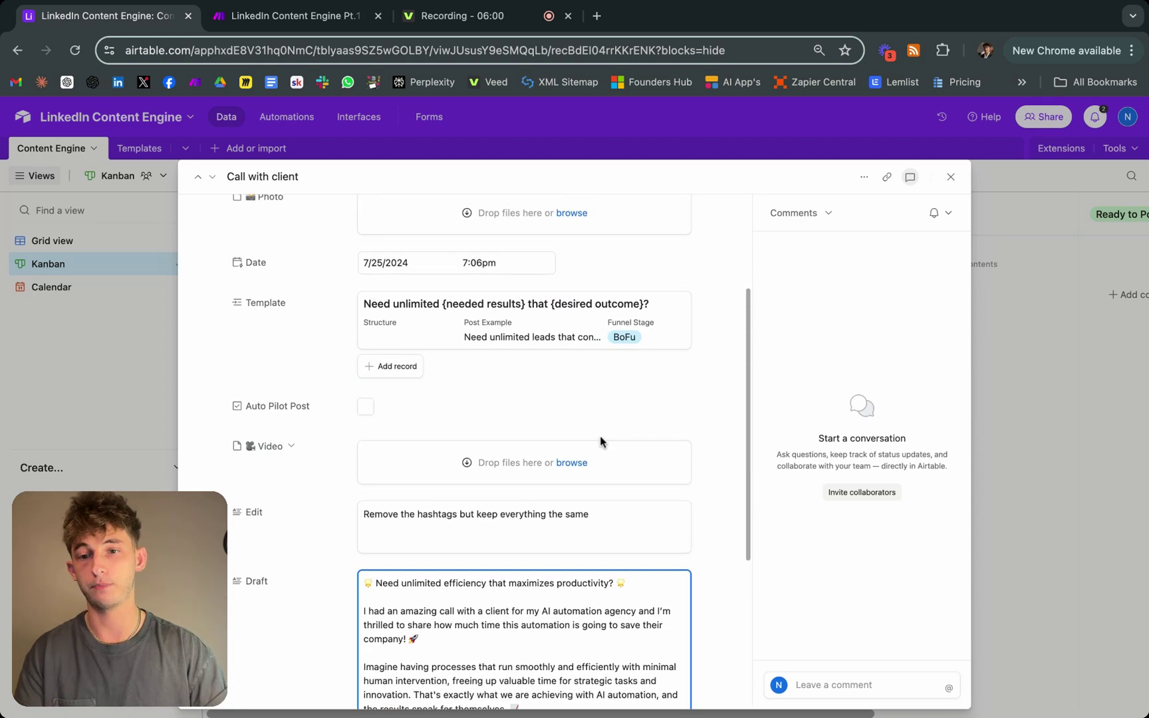
click(143, 352)
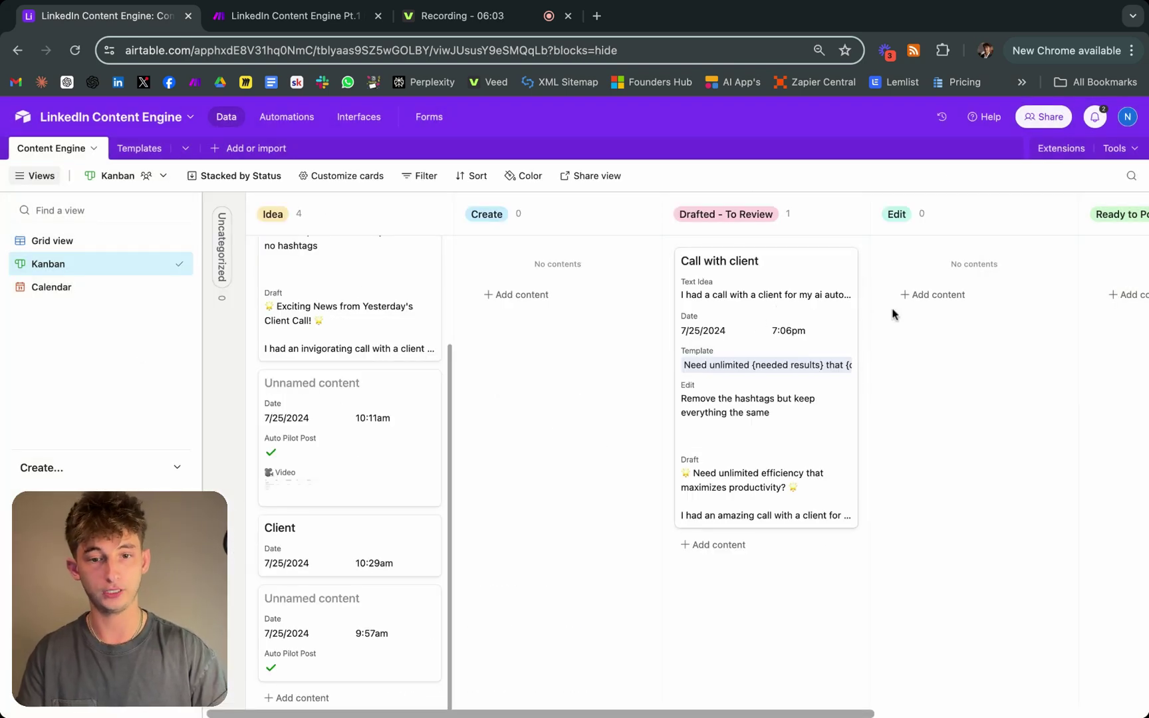
Move the Call with client card to Ready to Post and switch to the Make scenario's main router.
drag(749, 375, 798, 373)
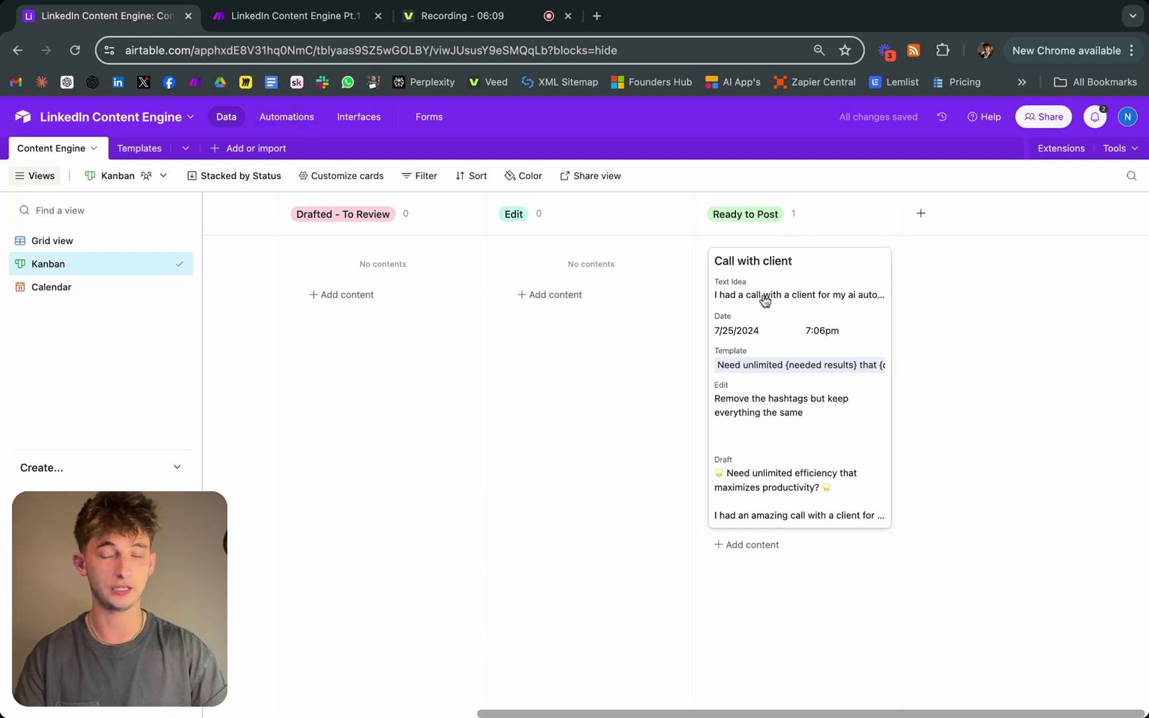
click(267, 20)
scroll(362, 331, left, 10)
scroll(363, 330, up, 4)
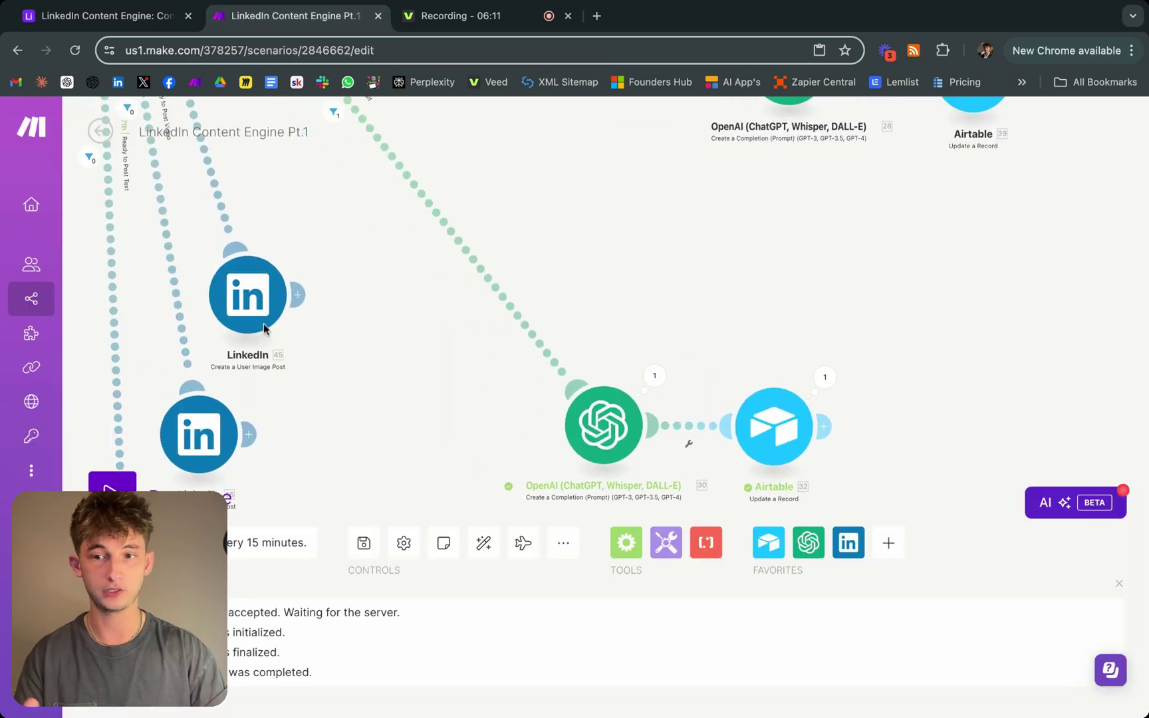
scroll(234, 324, up, 5)
scroll(233, 323, left, 2)
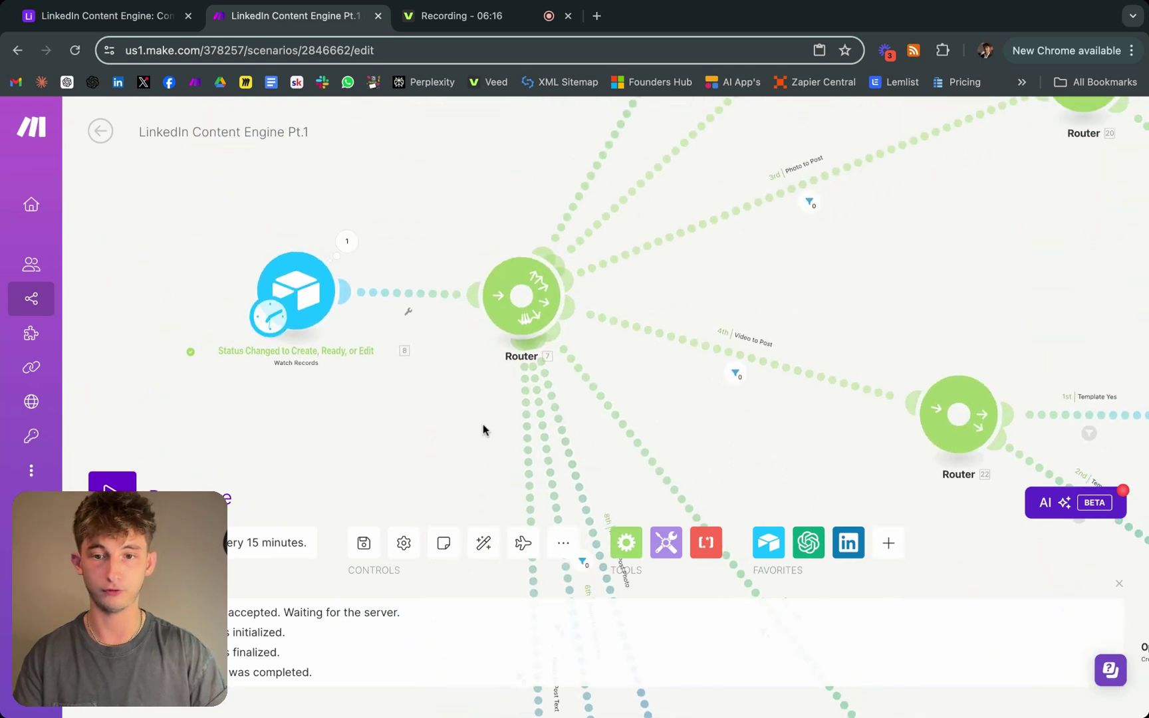
Examine the Ready to Post routes' LinkedIn image, video and text post modules, briefly opening the text post module.
scroll(490, 377, down, 10)
scroll(376, 254, down, 6)
scroll(376, 255, right, 2)
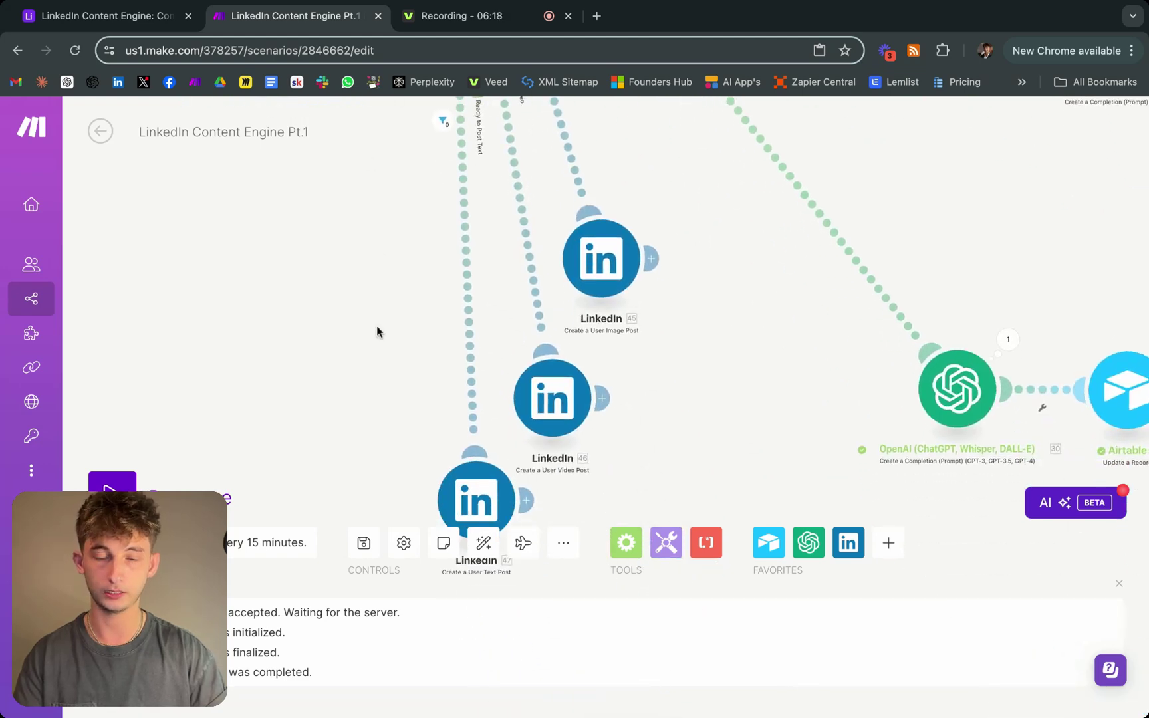
scroll(308, 306, up, 5)
scroll(308, 287, up, 2)
scroll(308, 287, right, 2)
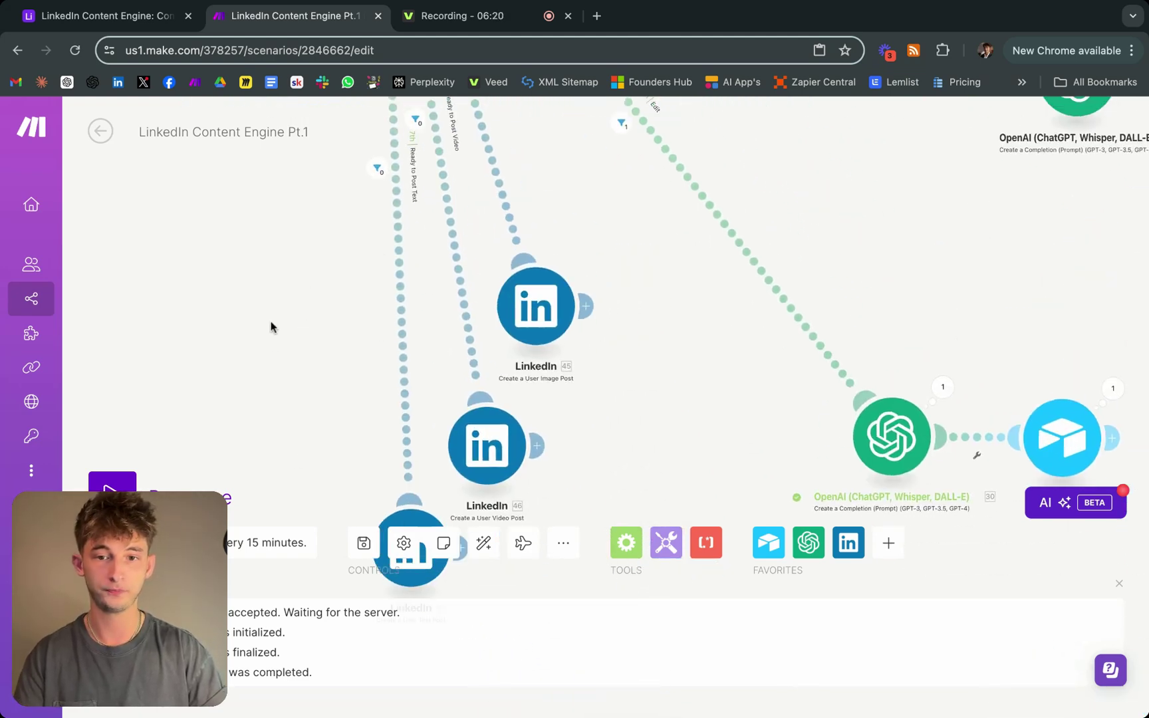
scroll(270, 326, down, 1)
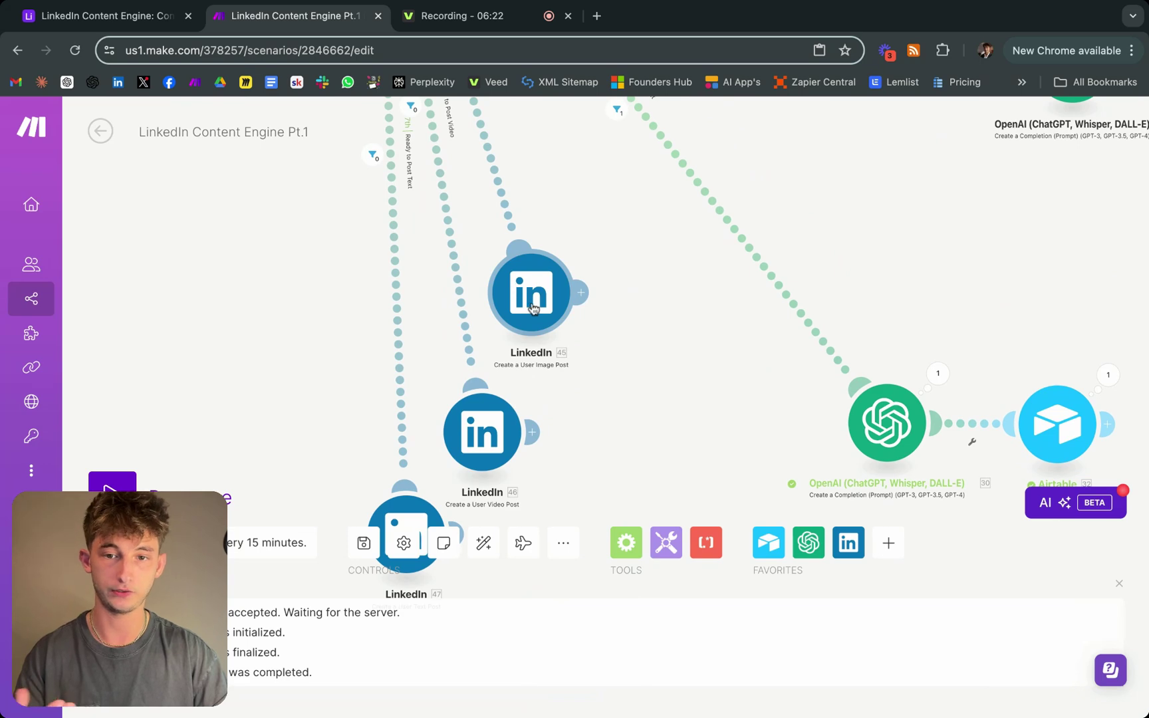
scroll(559, 483, down, 2)
scroll(559, 483, left, 1)
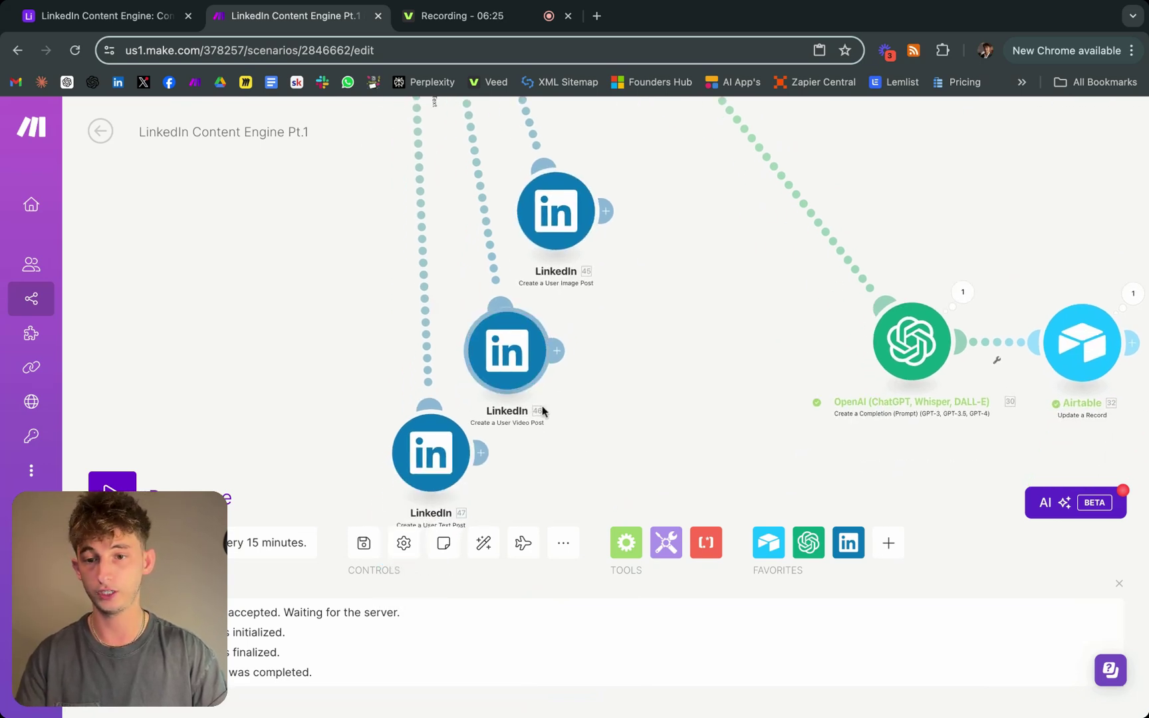
scroll(532, 406, down, 2)
scroll(532, 406, left, 2)
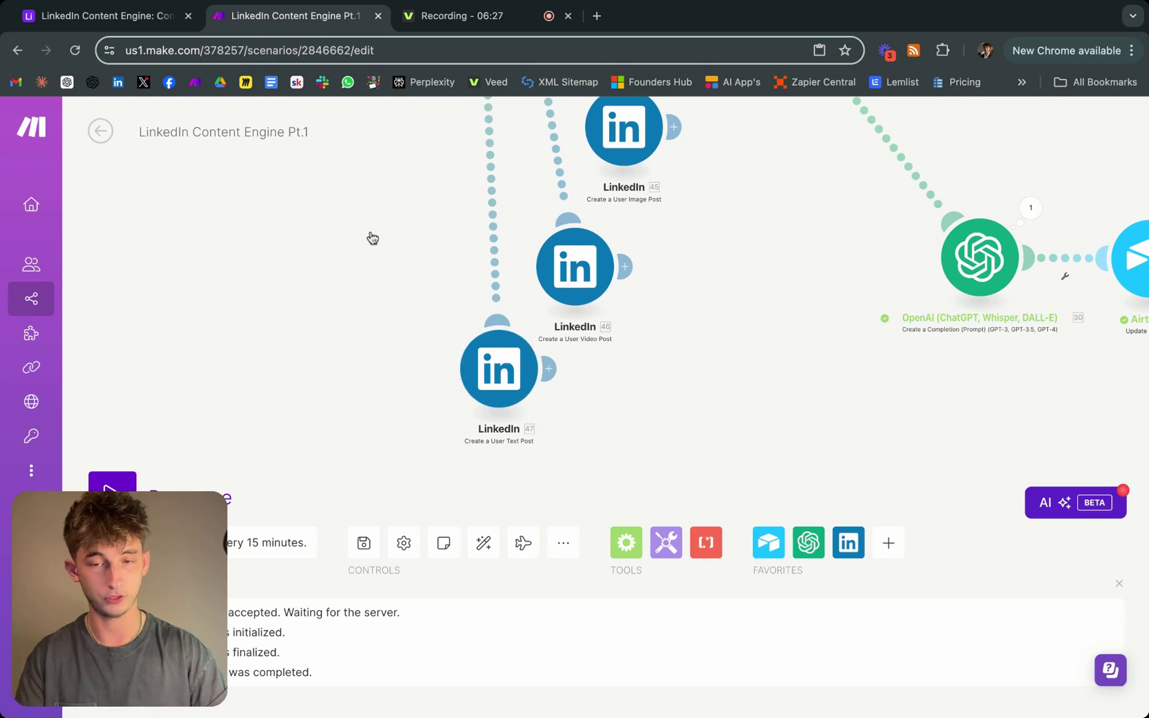
scroll(373, 241, up, 1)
scroll(372, 241, left, 1)
click(505, 398)
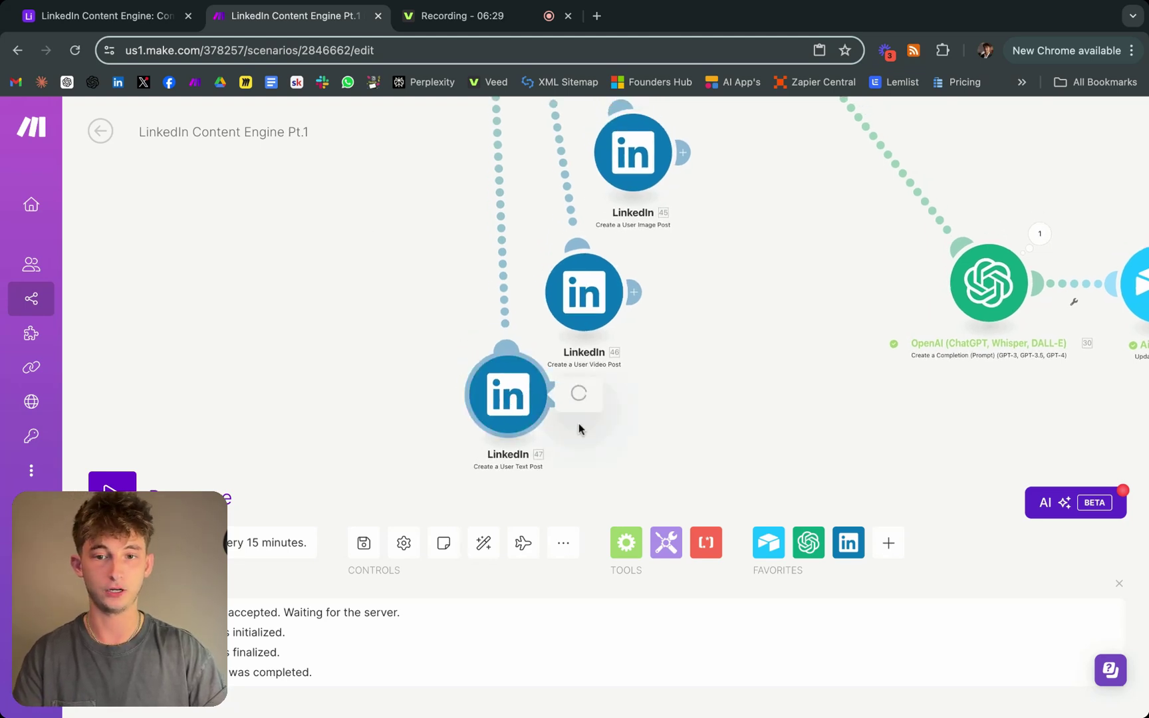
click(403, 218)
Inspect the Ready to Post Text filter's status, photo and video conditions, compare them with the Airtable card, and close the filter.
scroll(432, 306, up, 5)
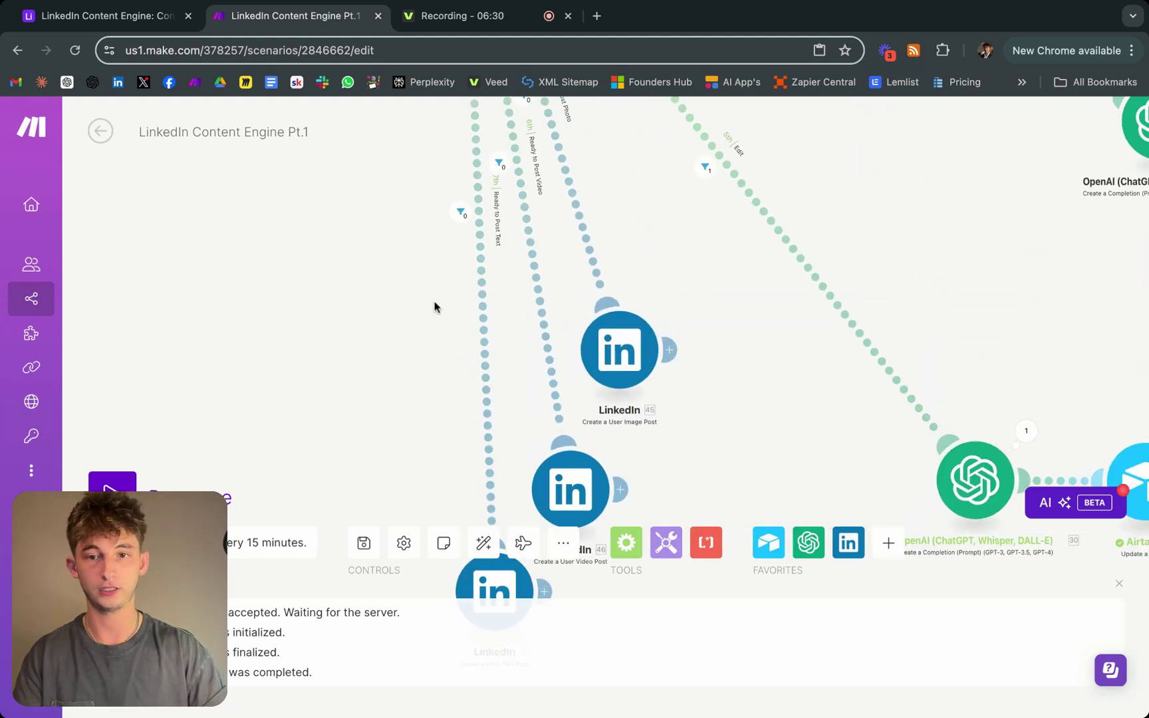
click(483, 285)
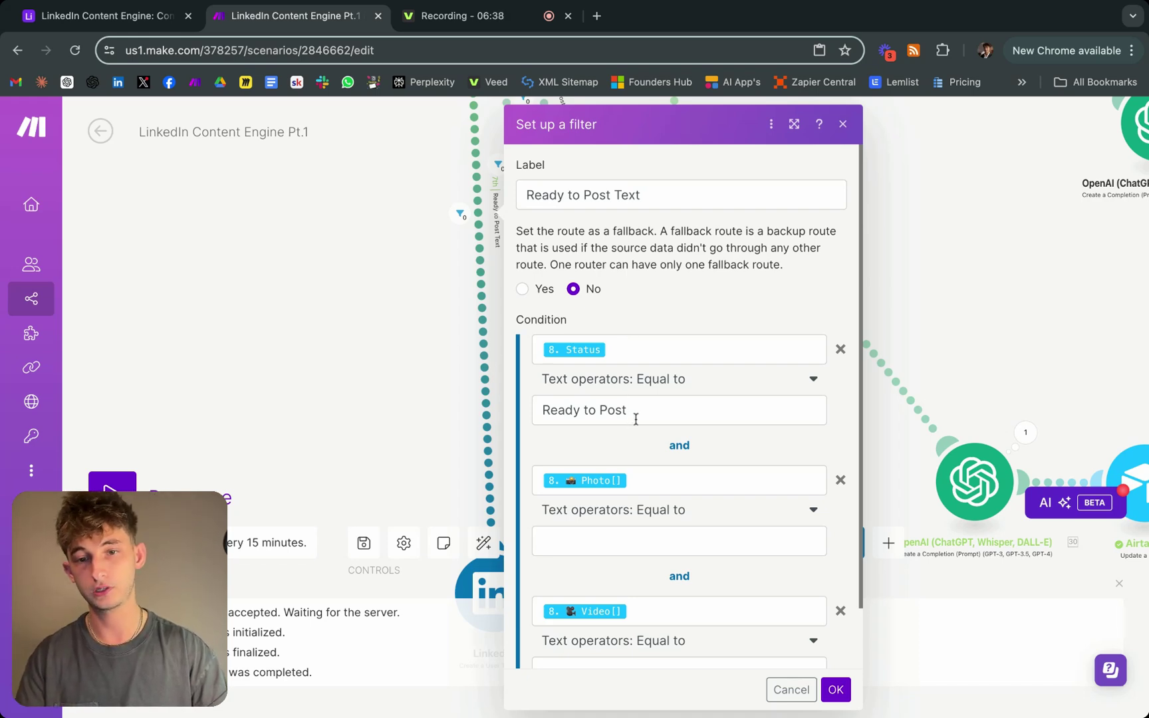
scroll(634, 419, down, 1)
click(110, 15)
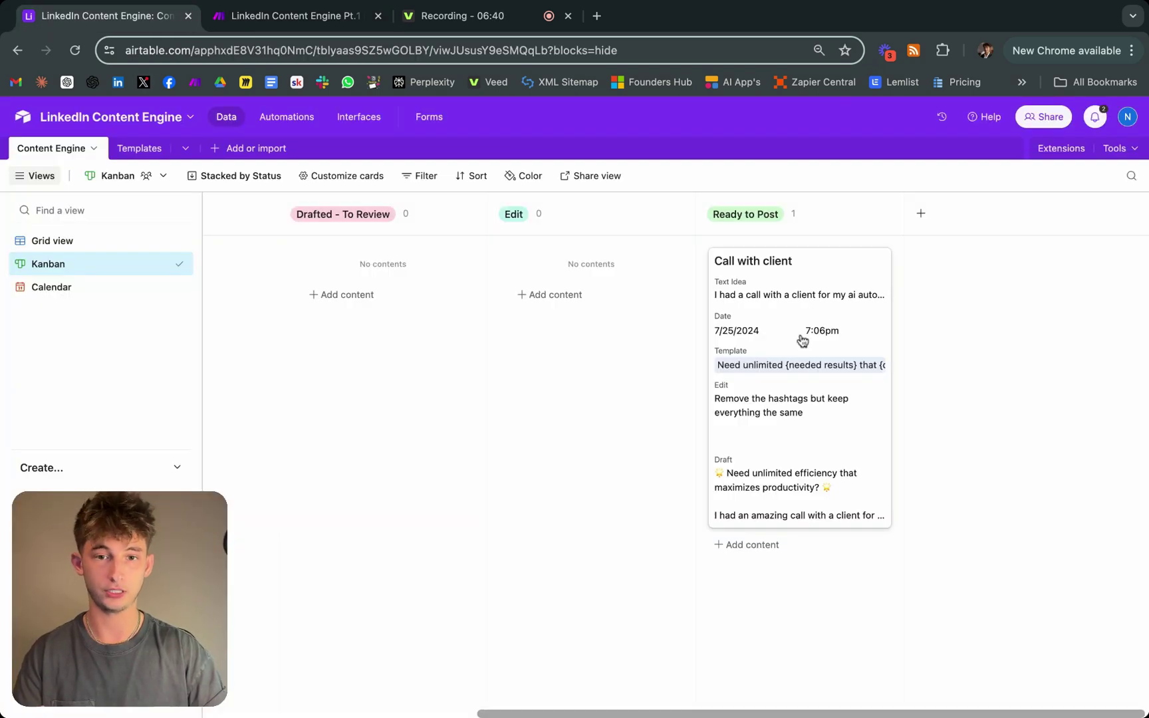
click(275, 20)
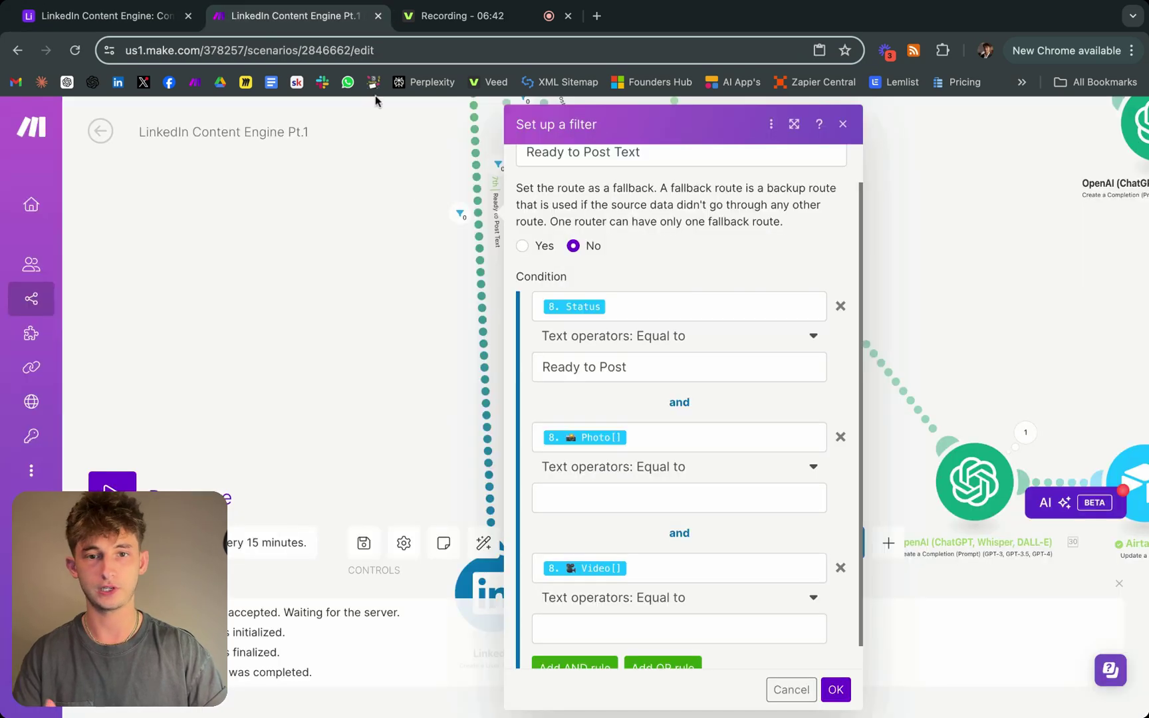
scroll(633, 436, down, 1)
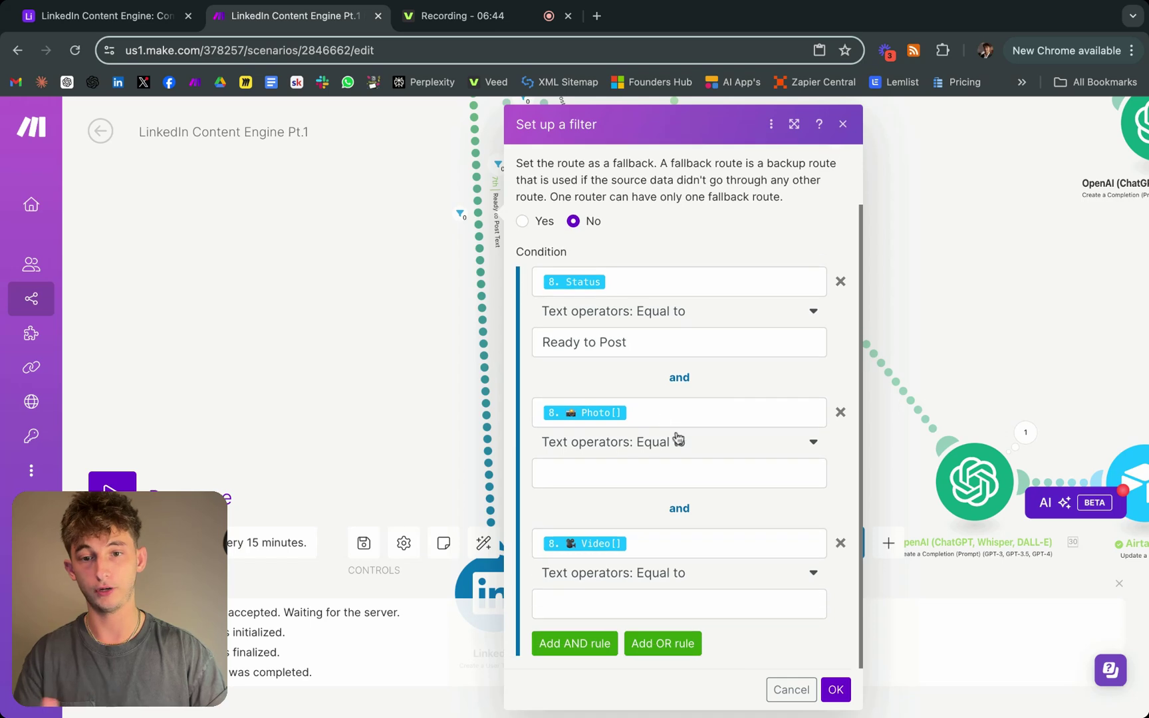
click(378, 433)
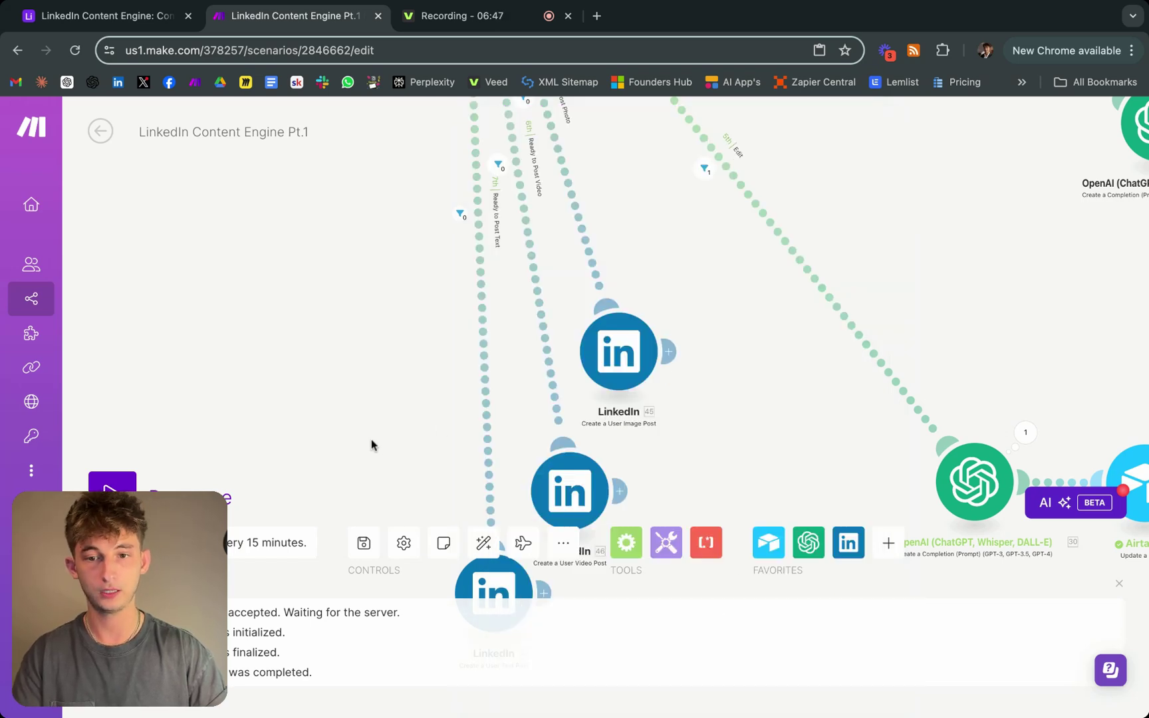
Inspect the LinkedIn text post module's Content mapping and the Airtable fields available for it, and close the module.
click(454, 399)
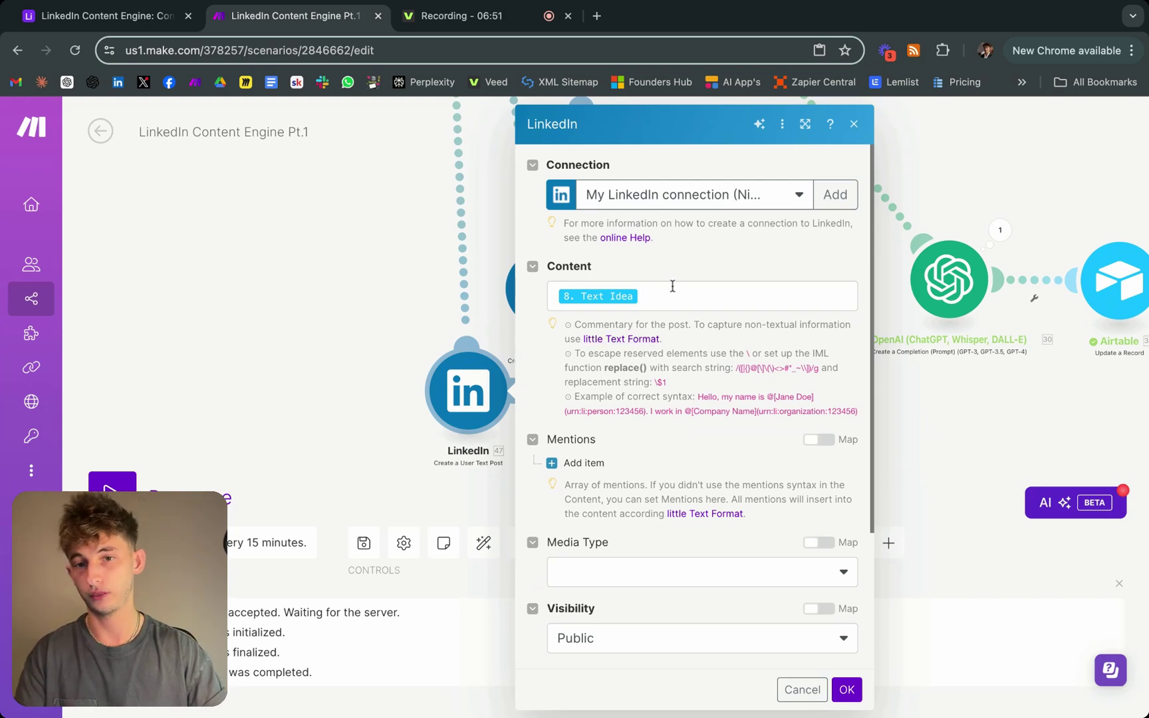
click(652, 302)
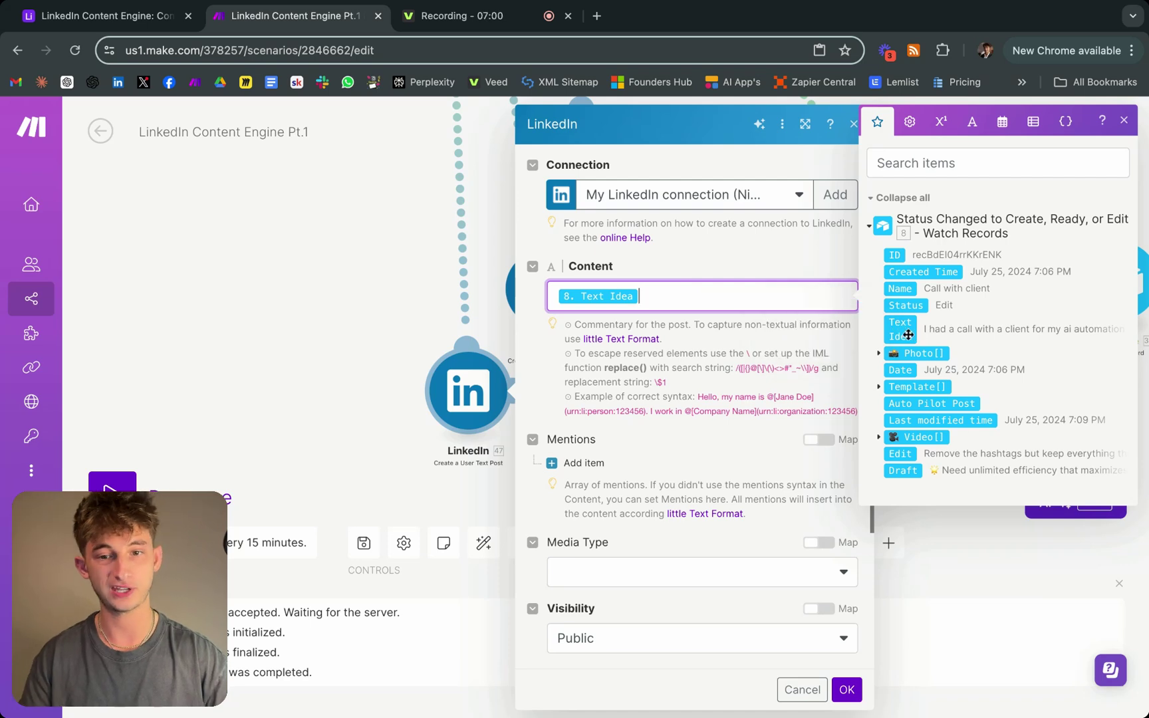
click(367, 281)
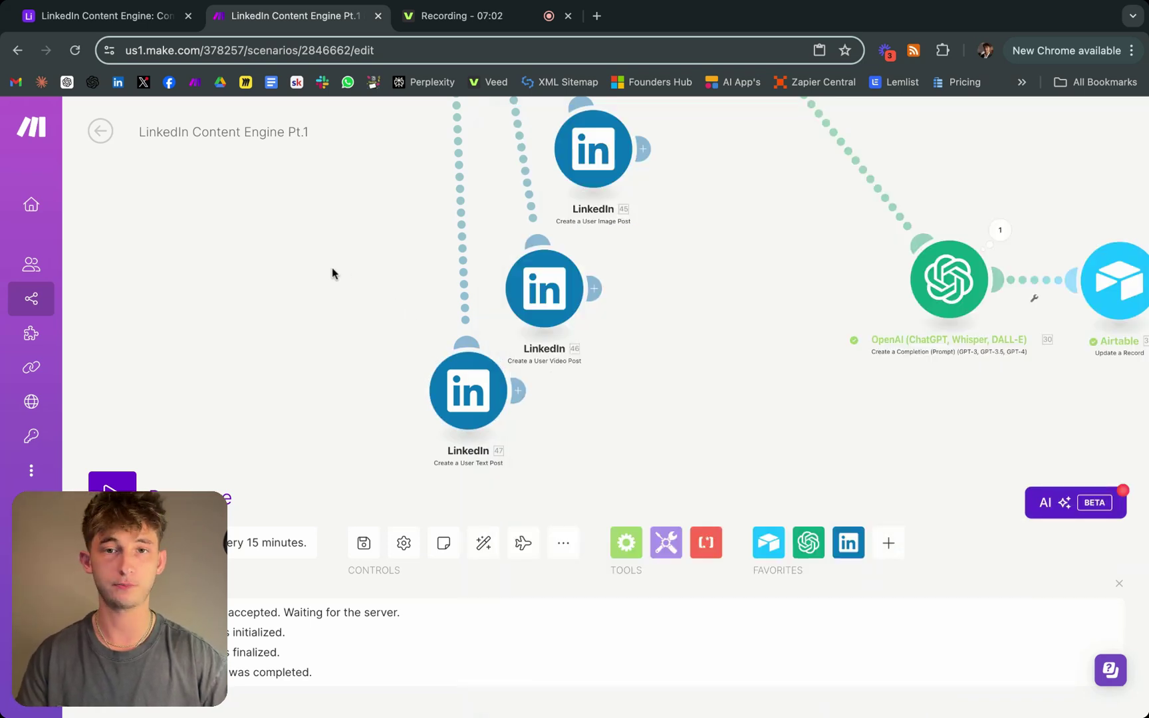
Switch to Airtable and move the Call with client card from Ready to Post back to the Idea column.
scroll(332, 269, up, 6)
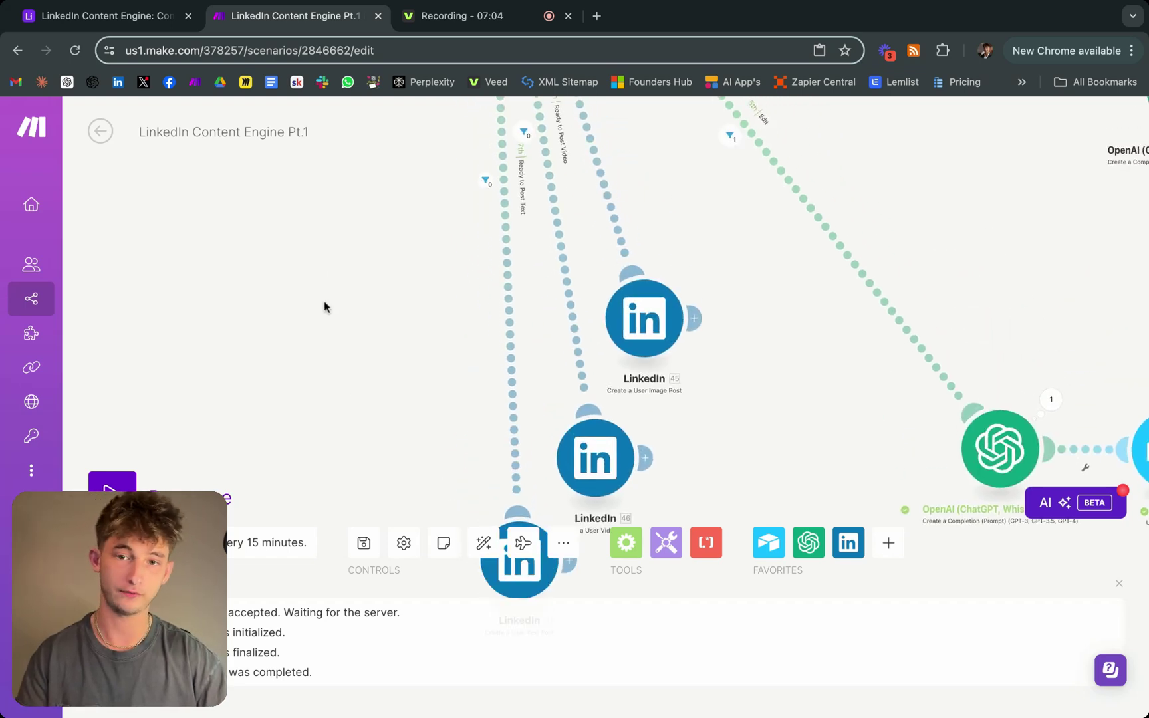
scroll(324, 306, up, 10)
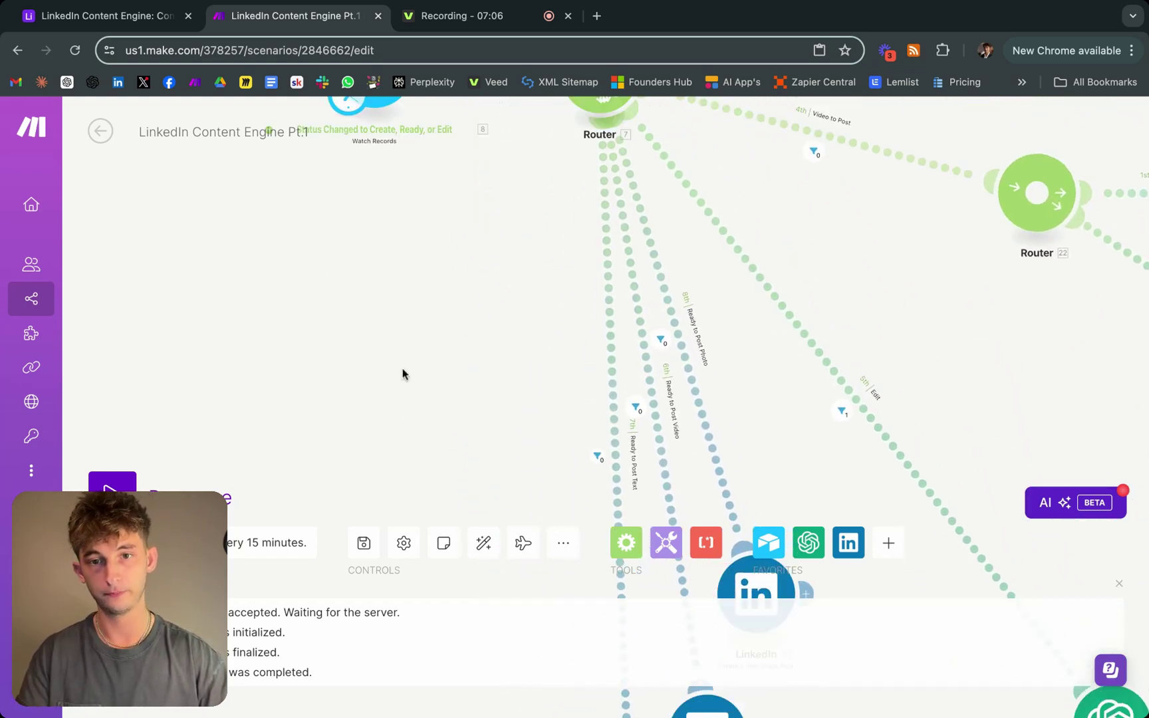
scroll(428, 452, down, 3)
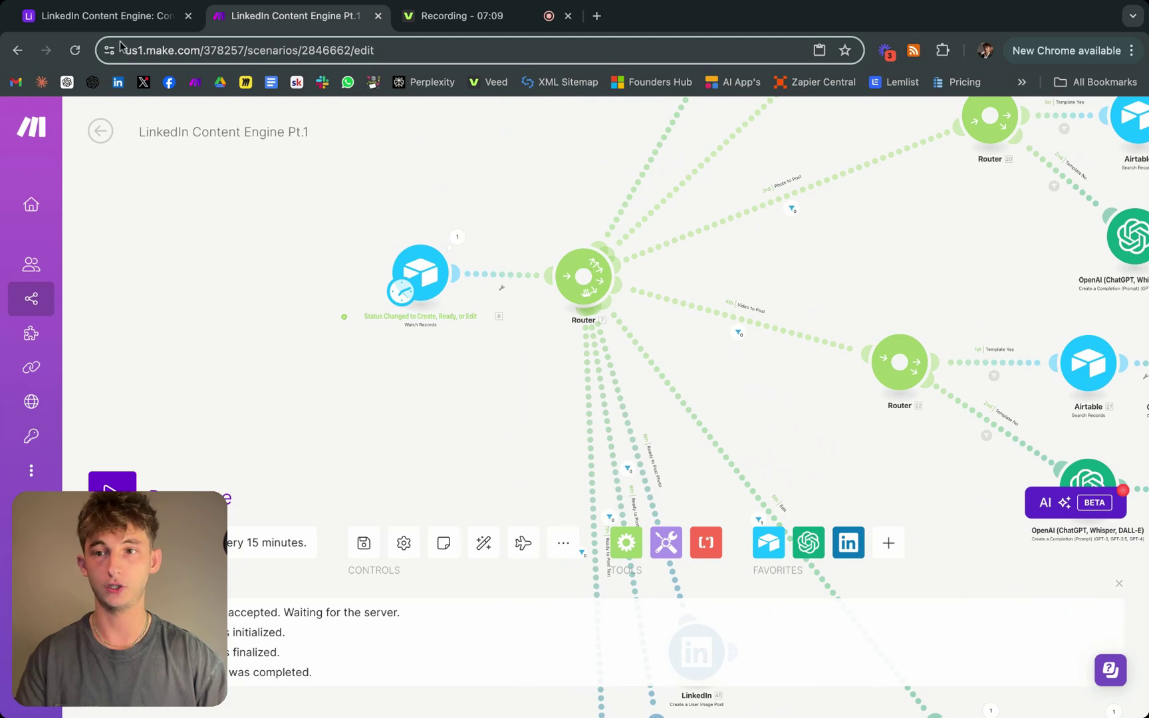
click(115, 19)
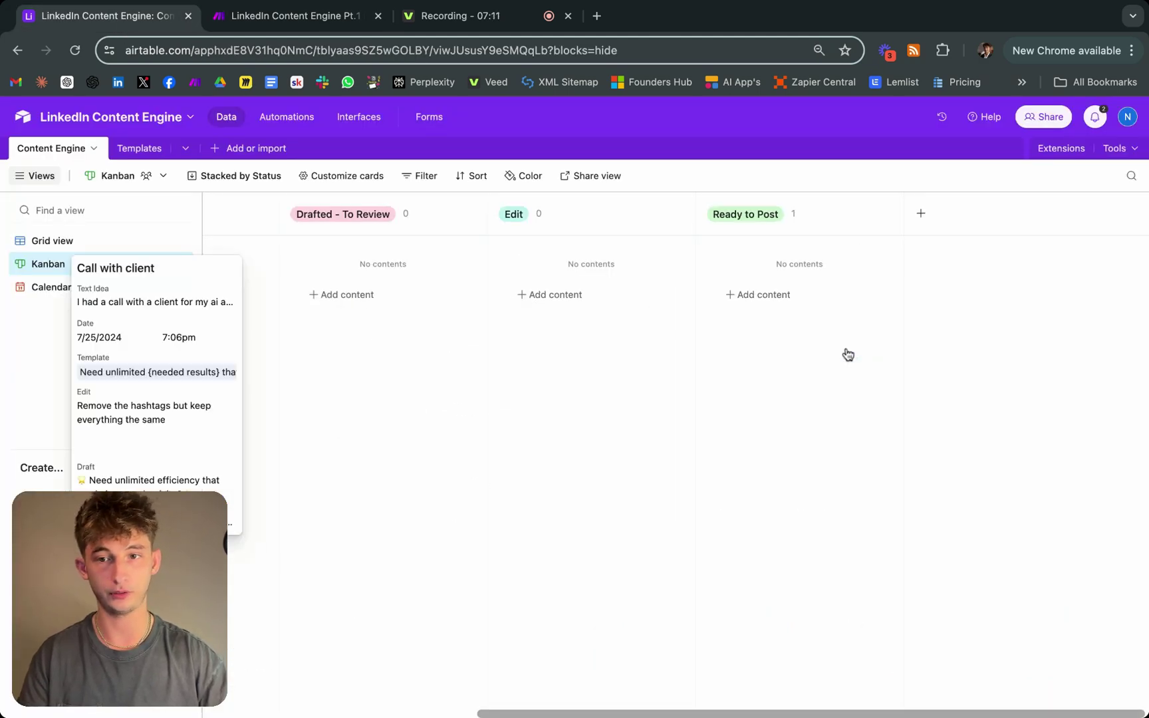
scroll(848, 354, left, 10)
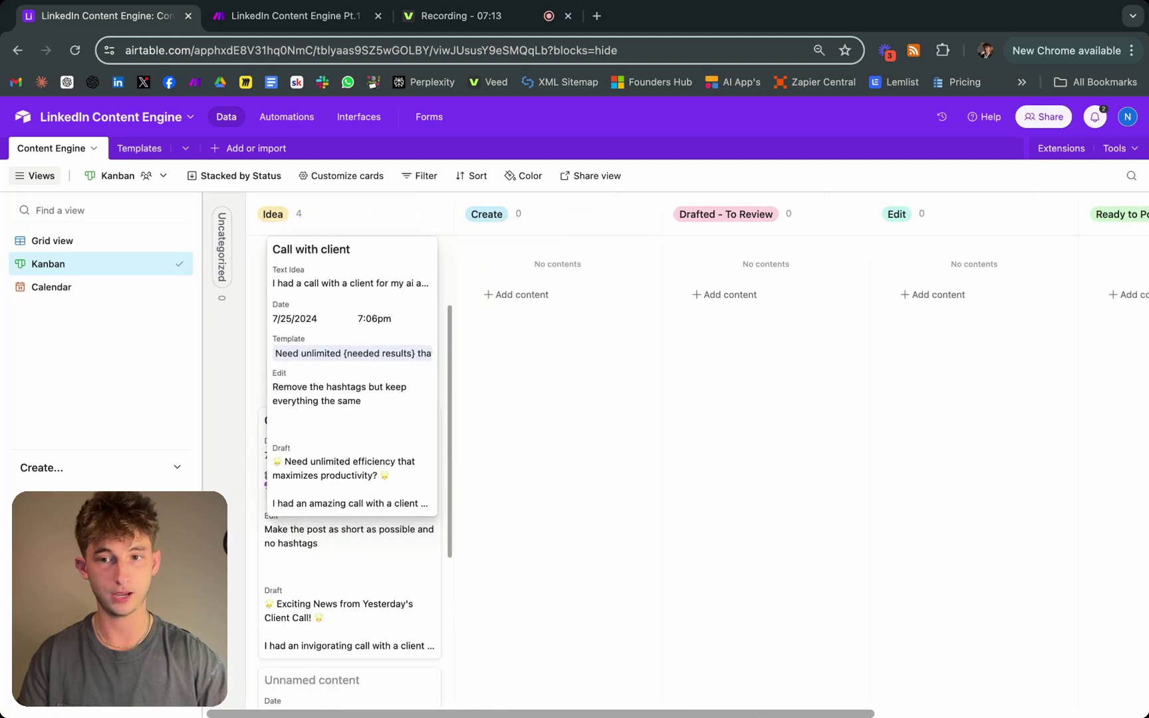
Add a new content record to the Idea column and enable Auto Pilot Post for it.
scroll(392, 511, down, 5)
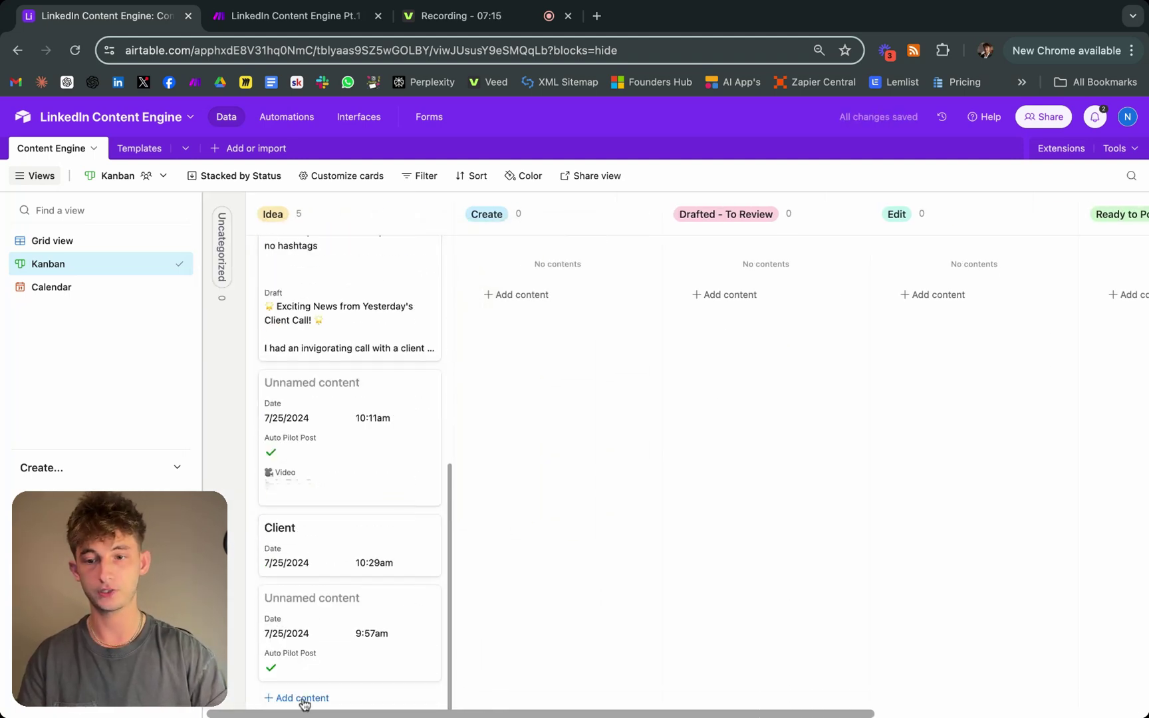
click(303, 698)
scroll(390, 417, down, 3)
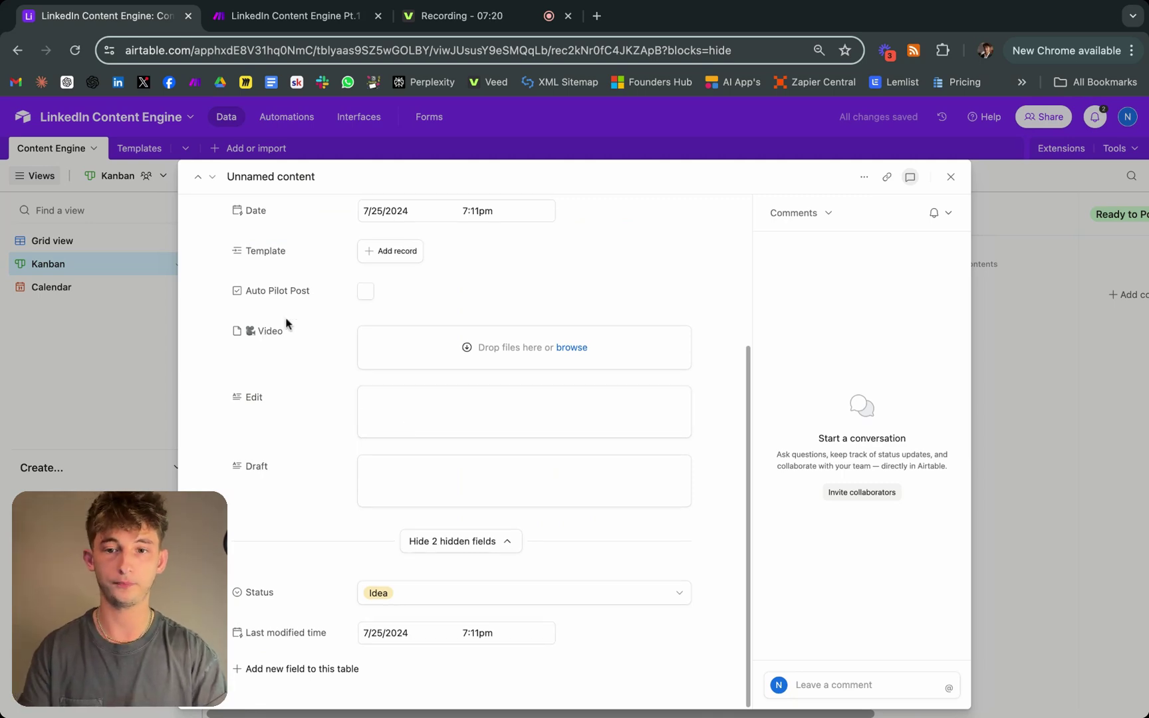
click(366, 291)
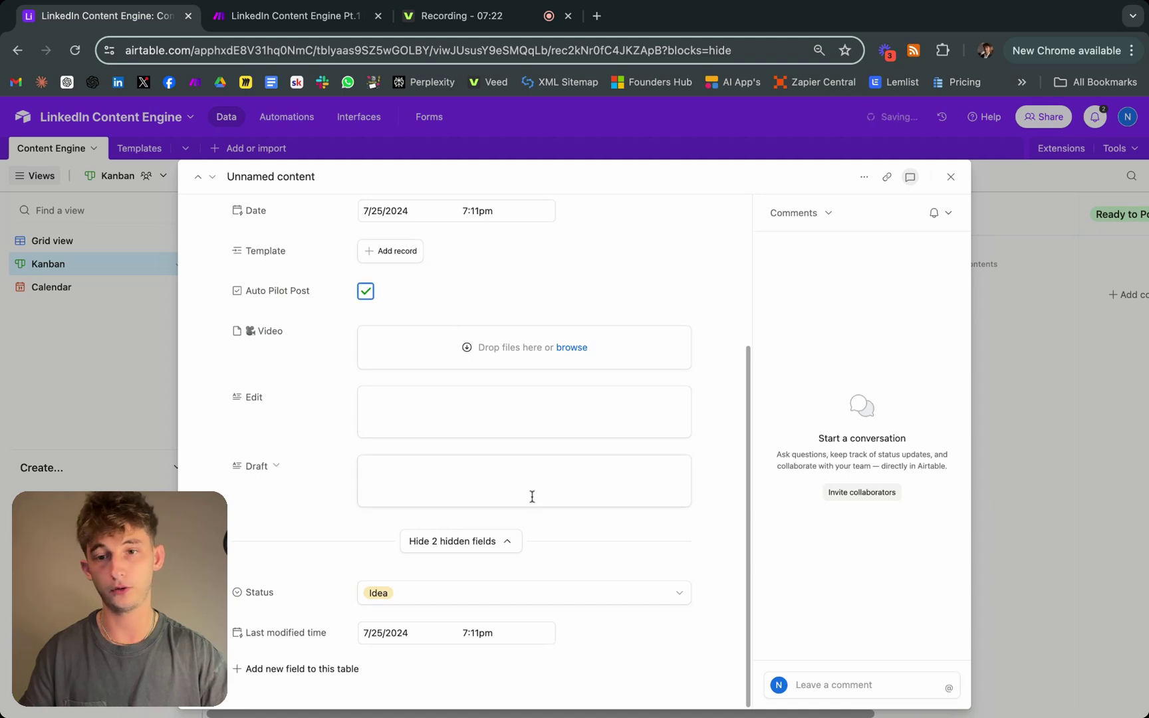
Name the new content record "Version 1 Test", review its remaining fields, and close it.
scroll(533, 495, up, 3)
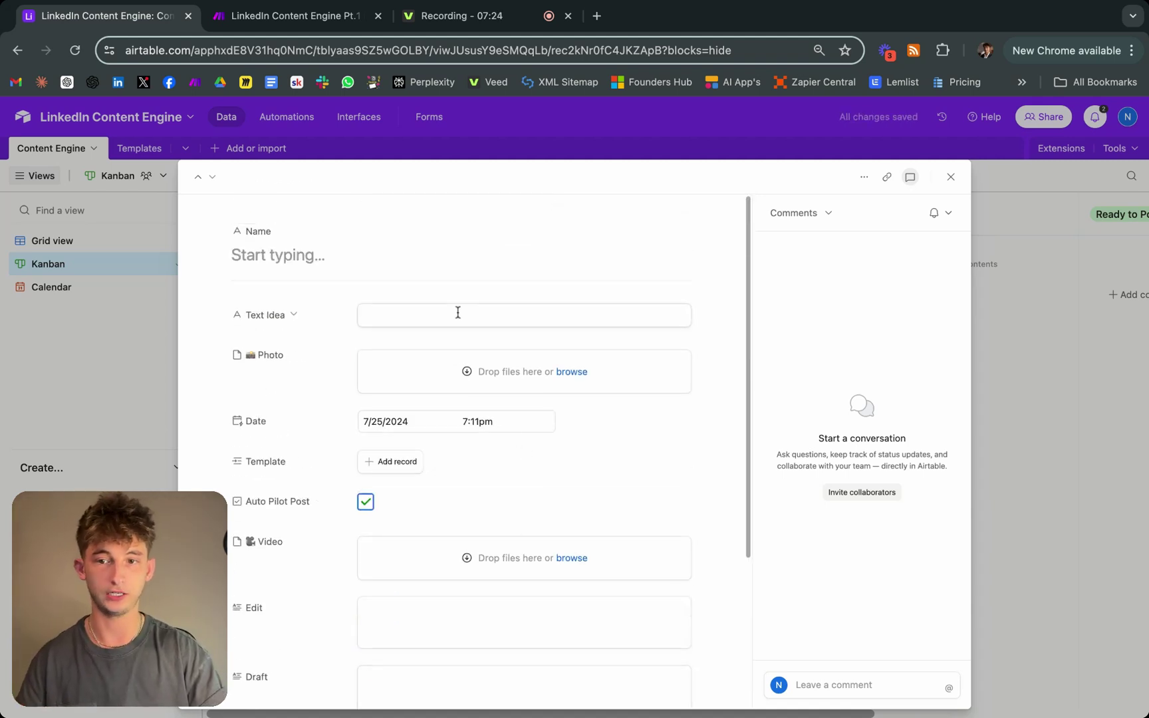
scroll(569, 490, down, 5)
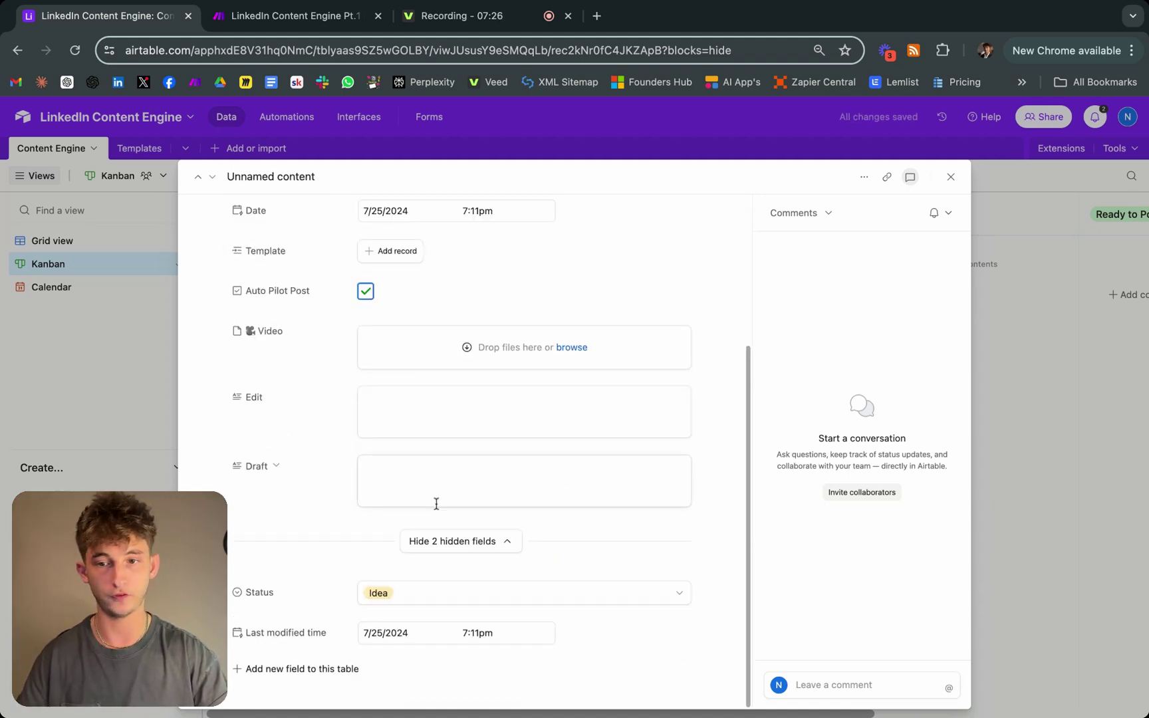
scroll(295, 303, up, 5)
click(309, 255)
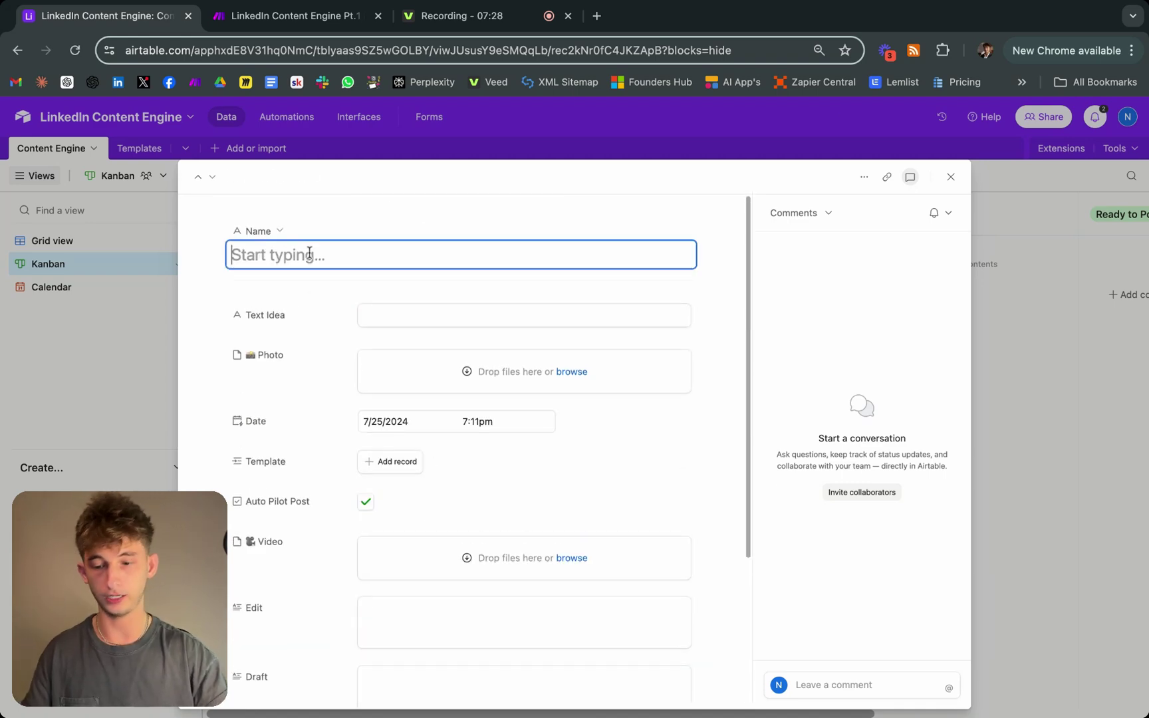
text(Version 1 Test)
scroll(703, 454, down, 5)
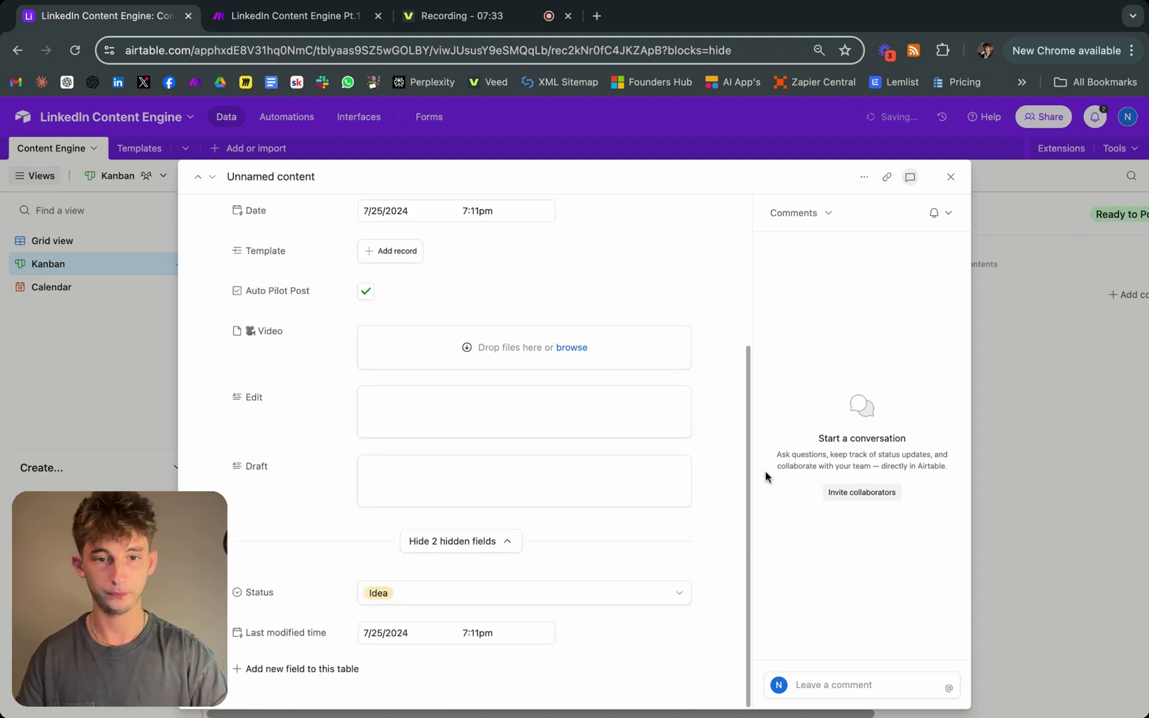
click(1013, 399)
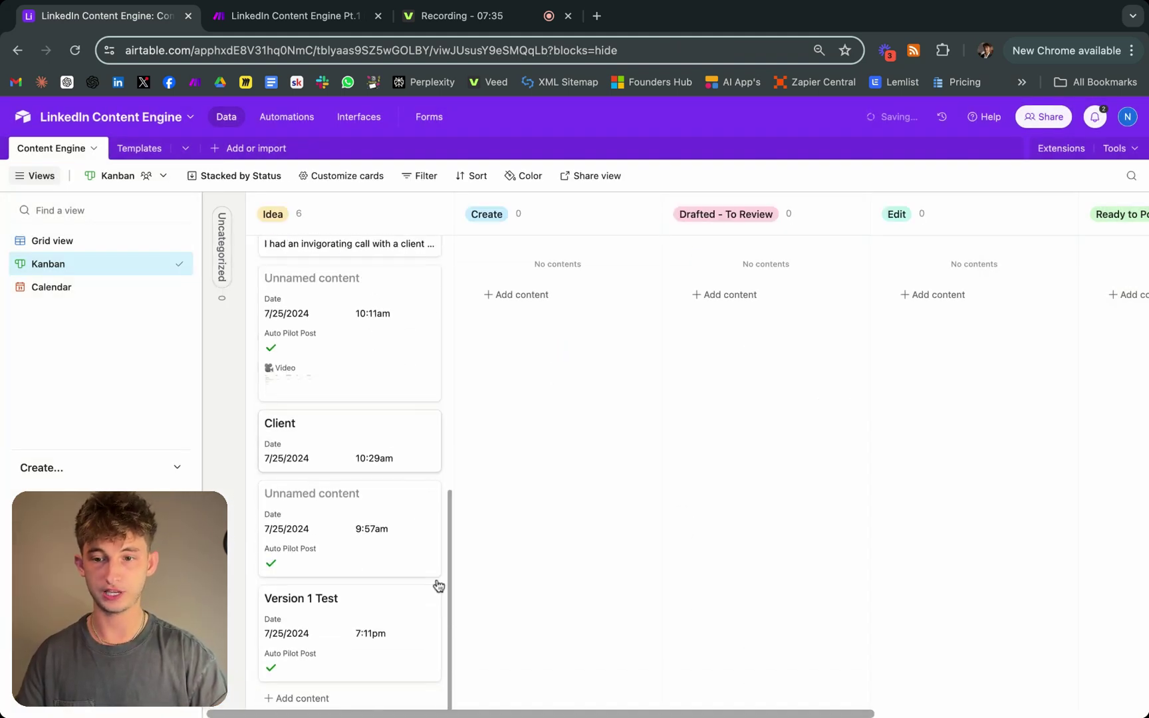
Move the Version 1 Test card from Idea to the Create column, switch to Make and run the scenario once.
drag(305, 639, 530, 350)
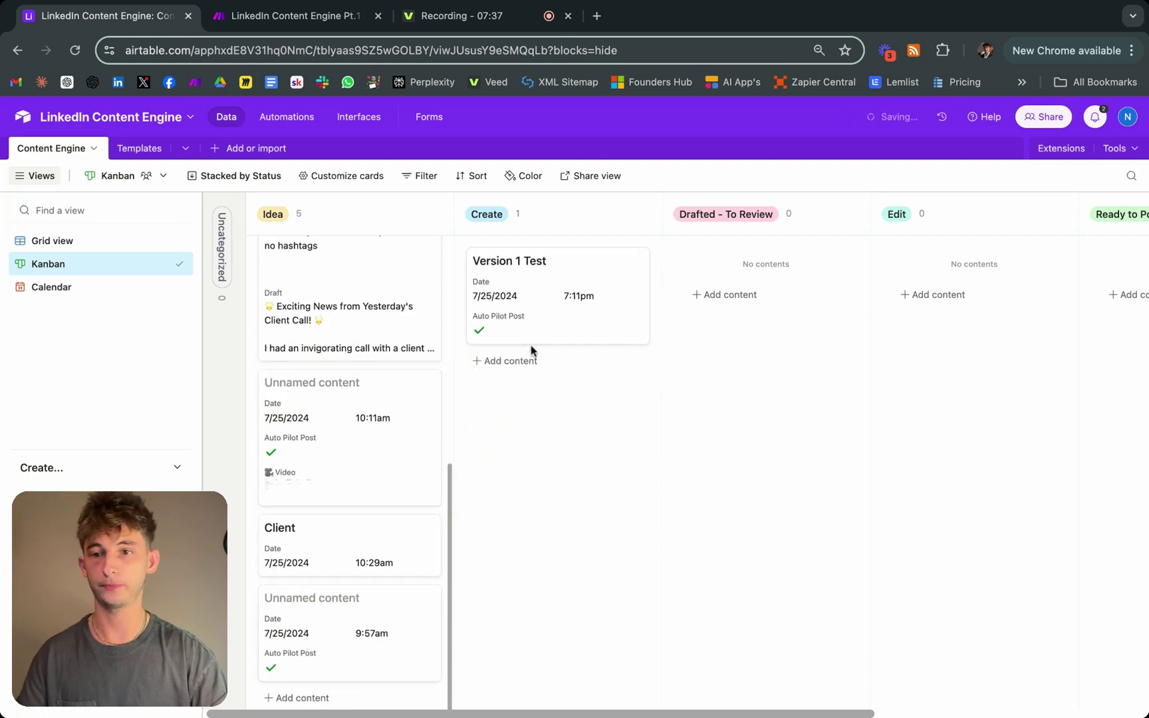
click(267, 16)
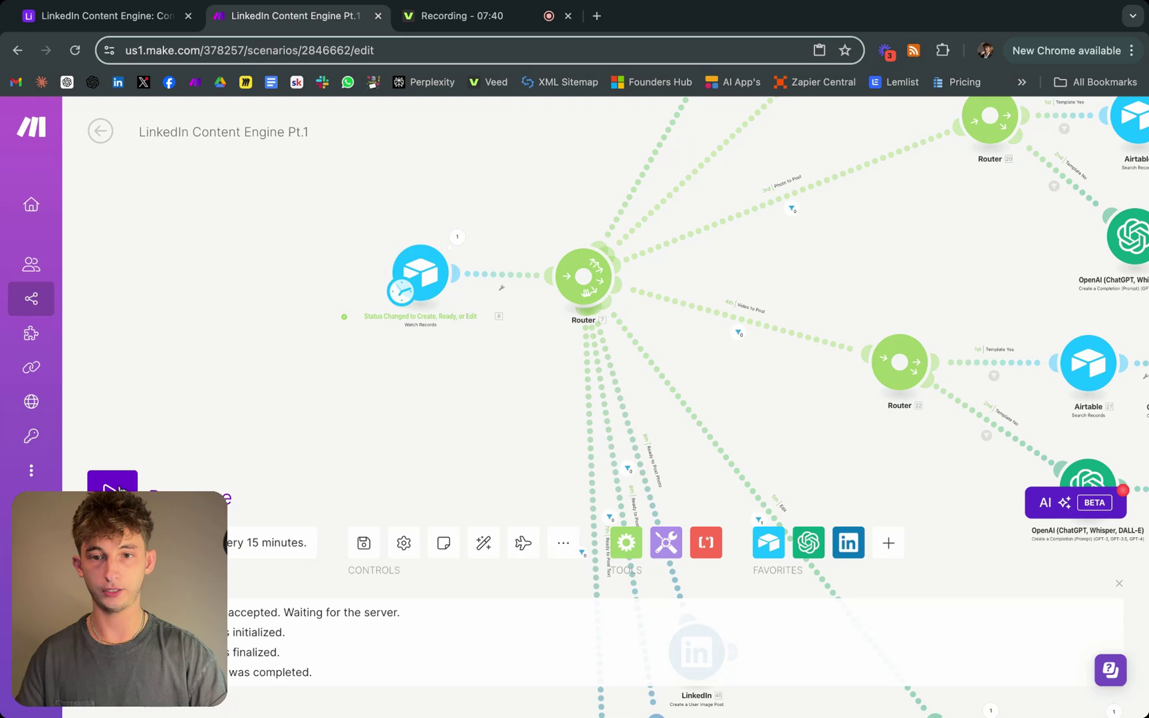
scroll(236, 386, down, 5)
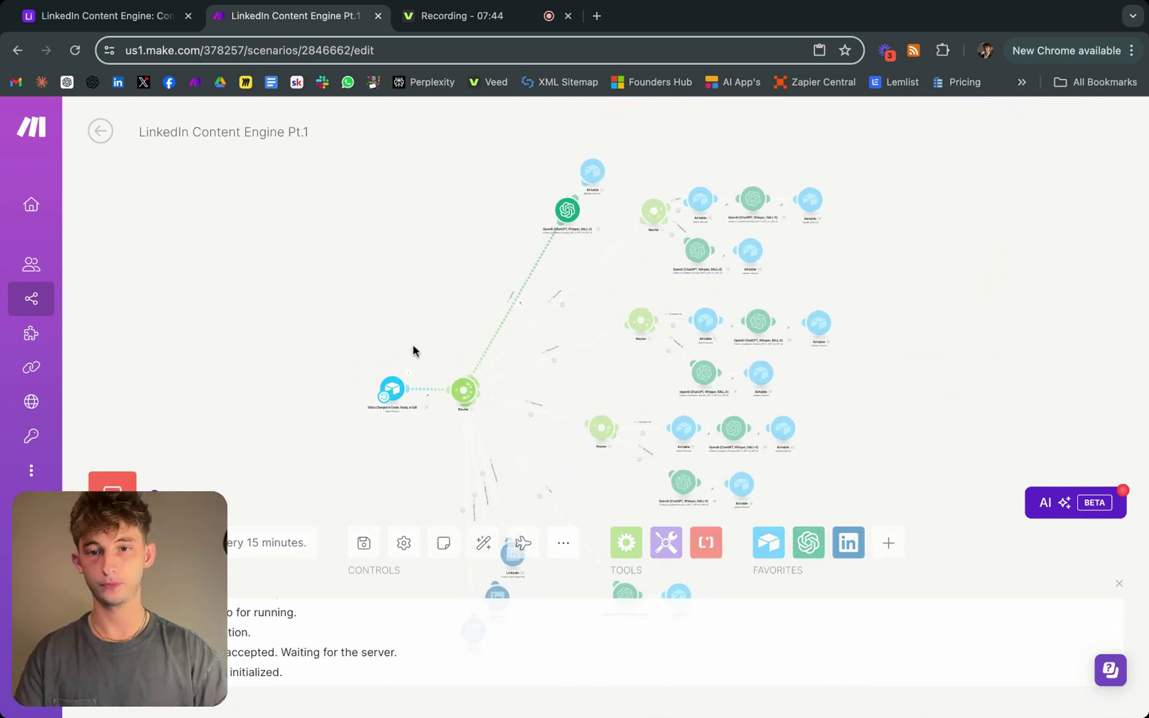
Inspect the AutoPilot route's filter conditions on Auto Pilot Post and Status, and close the filter.
scroll(451, 319, up, 2)
scroll(451, 319, up, 3)
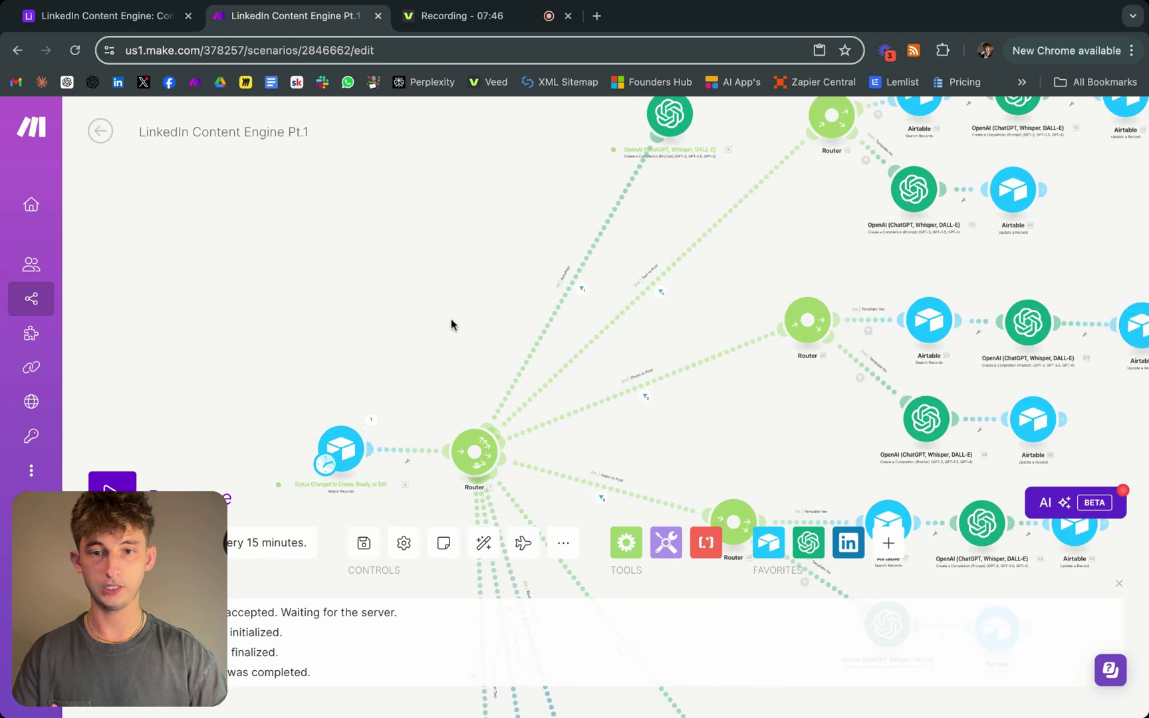
scroll(434, 320, up, 3)
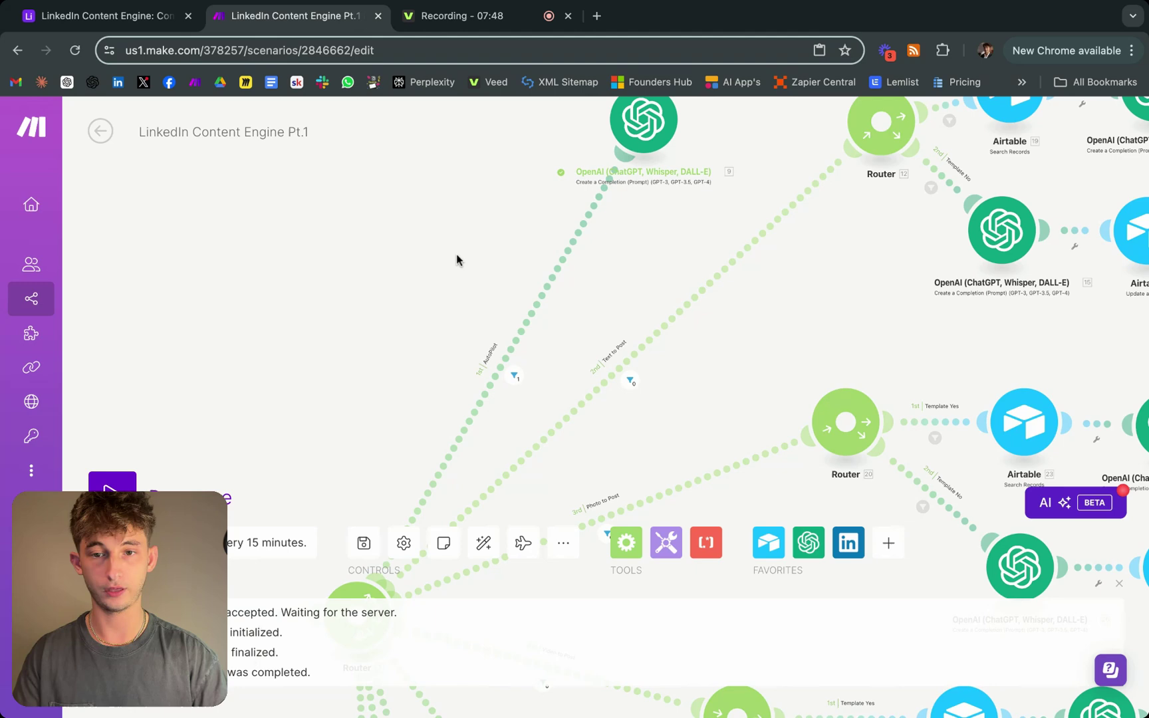
scroll(455, 382, down, 3)
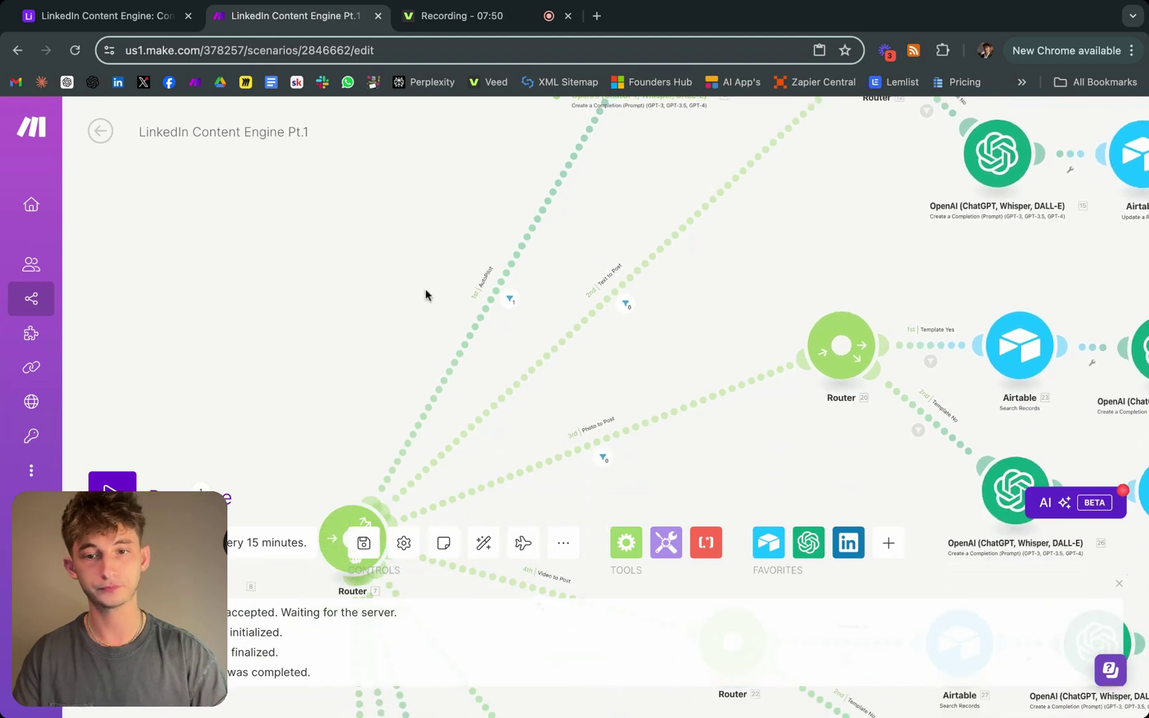
click(508, 301)
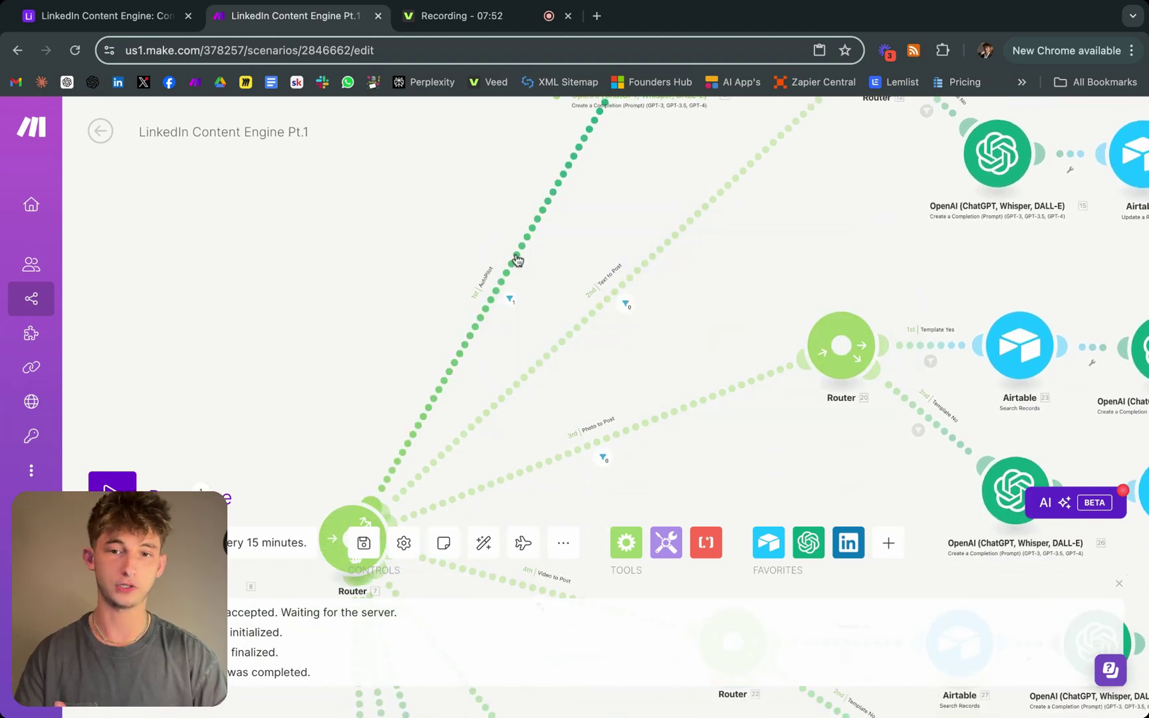
click(515, 261)
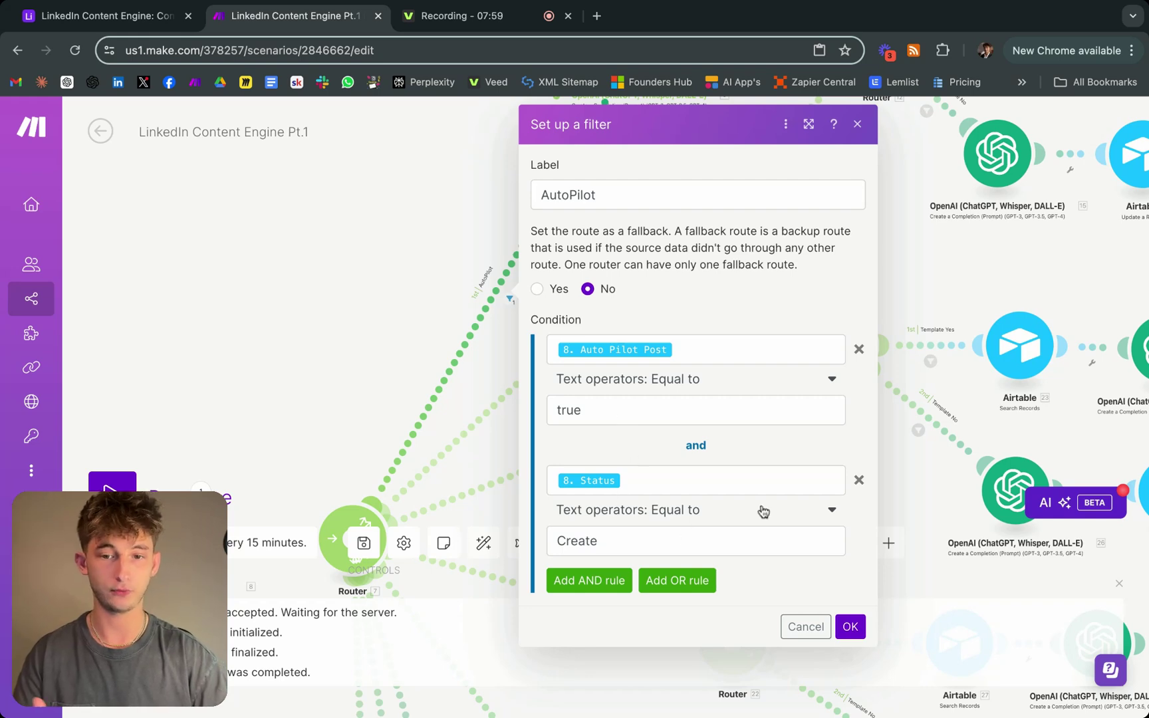
click(372, 242)
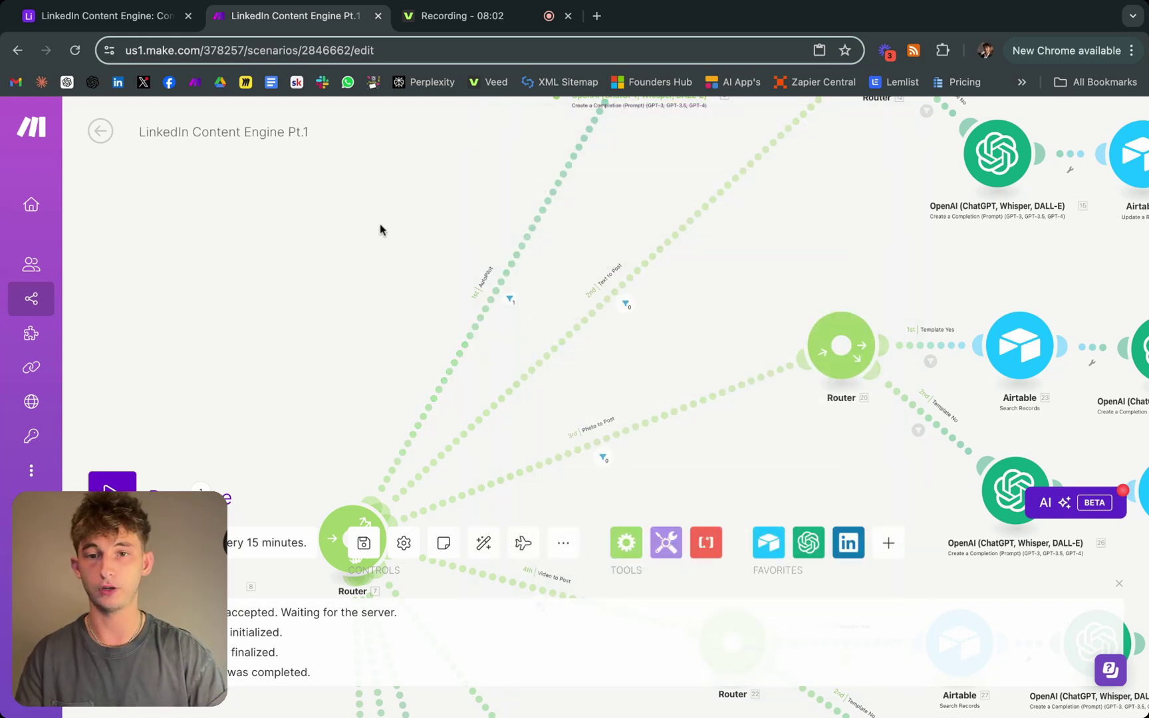
Review the model and system message of the OpenAI module on the AutoPilot route, and close the module.
scroll(333, 319, up, 5)
scroll(332, 320, right, 3)
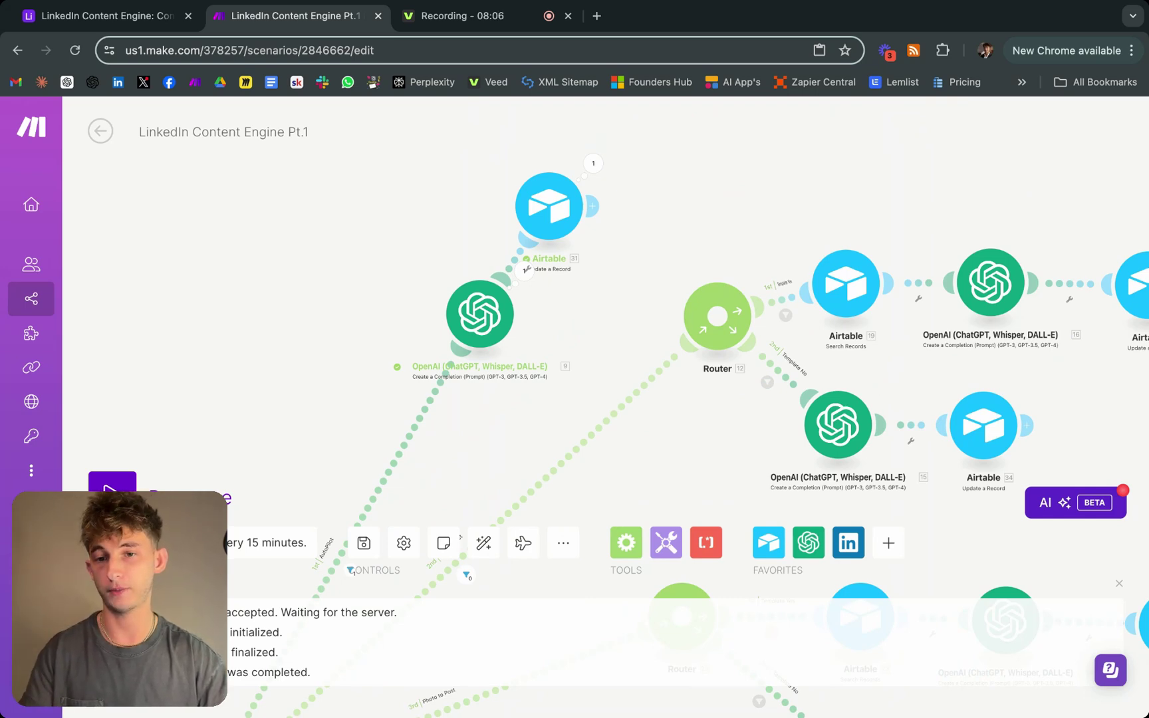
scroll(271, 371, down, 2)
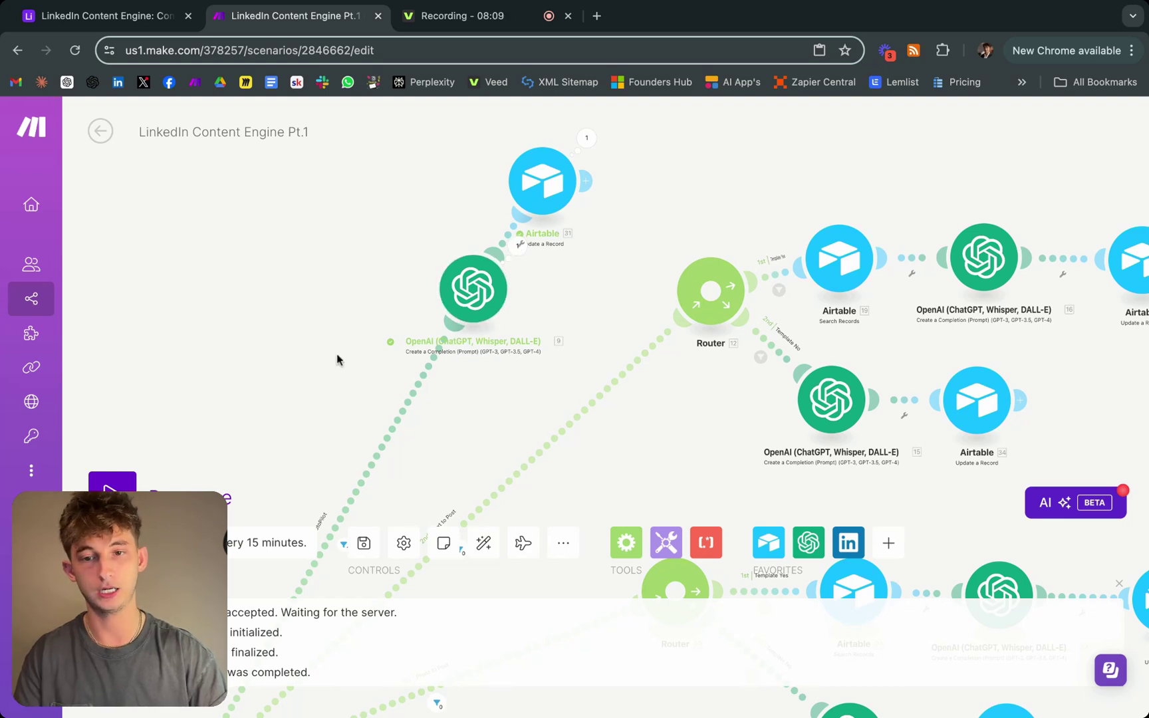
click(471, 293)
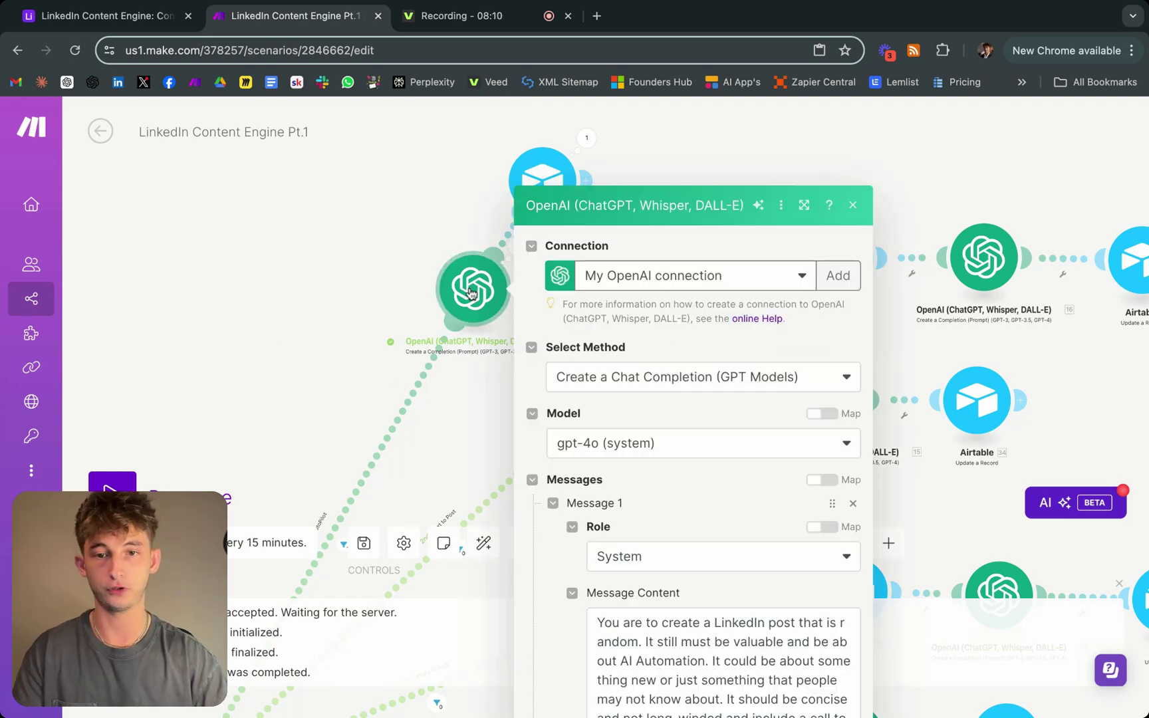
scroll(601, 378, down, 2)
scroll(602, 377, down, 1)
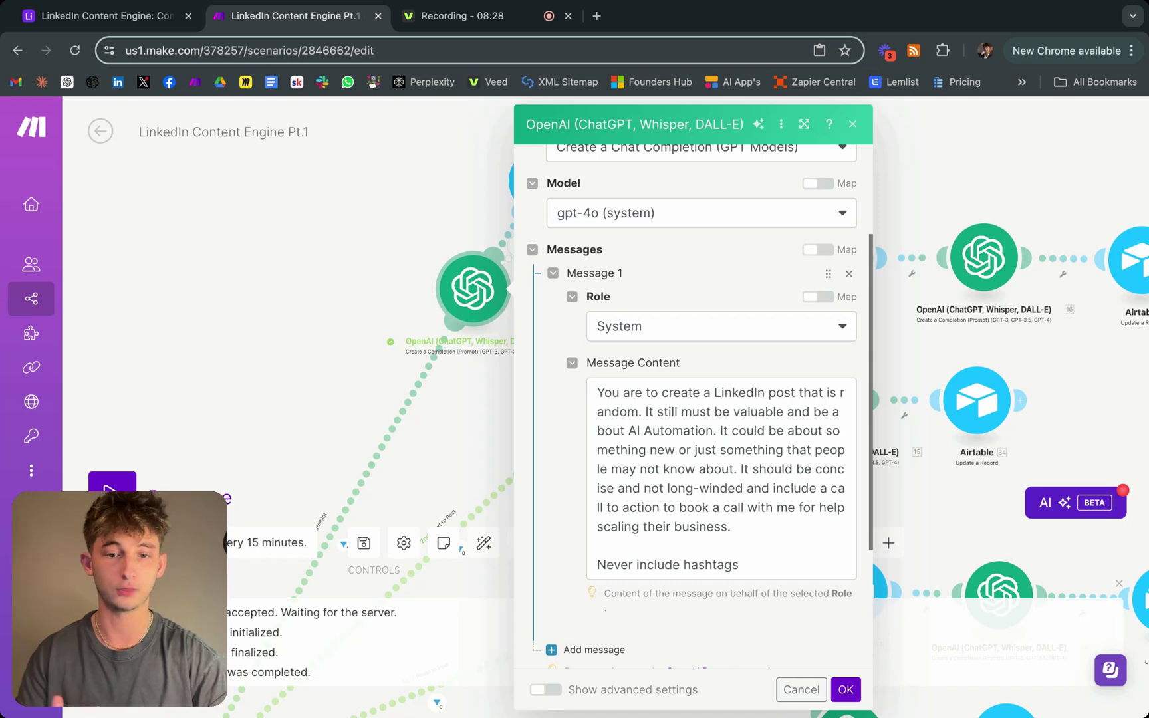
scroll(705, 519, down, 2)
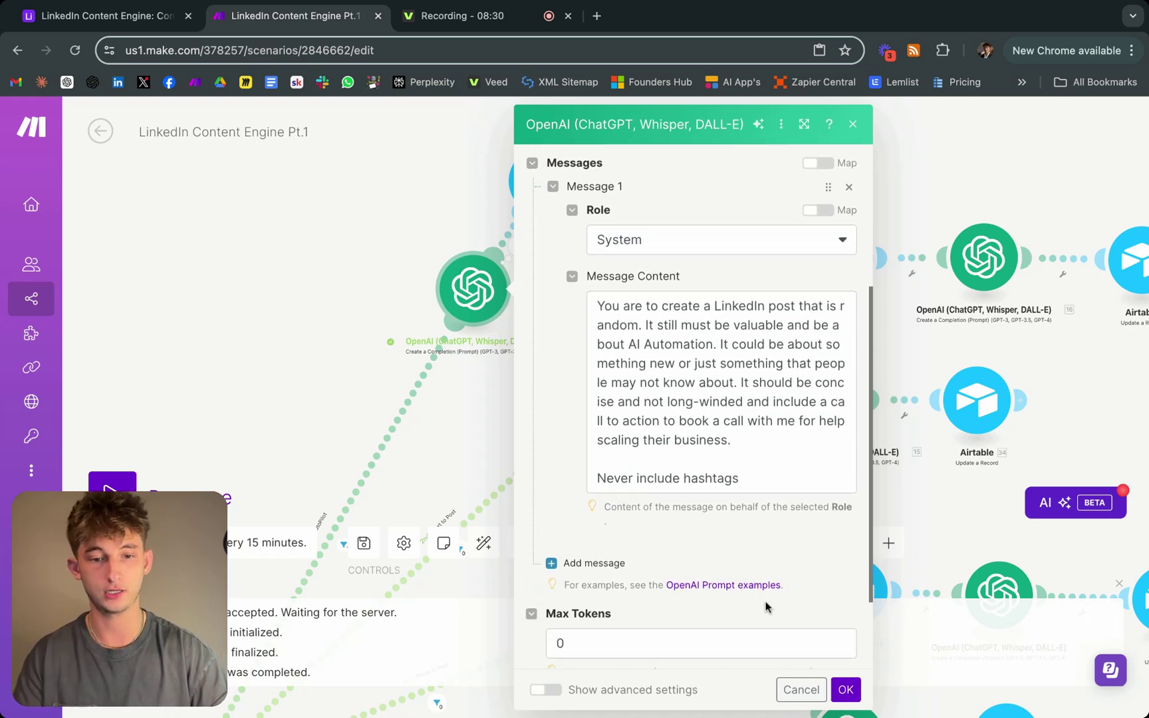
click(846, 691)
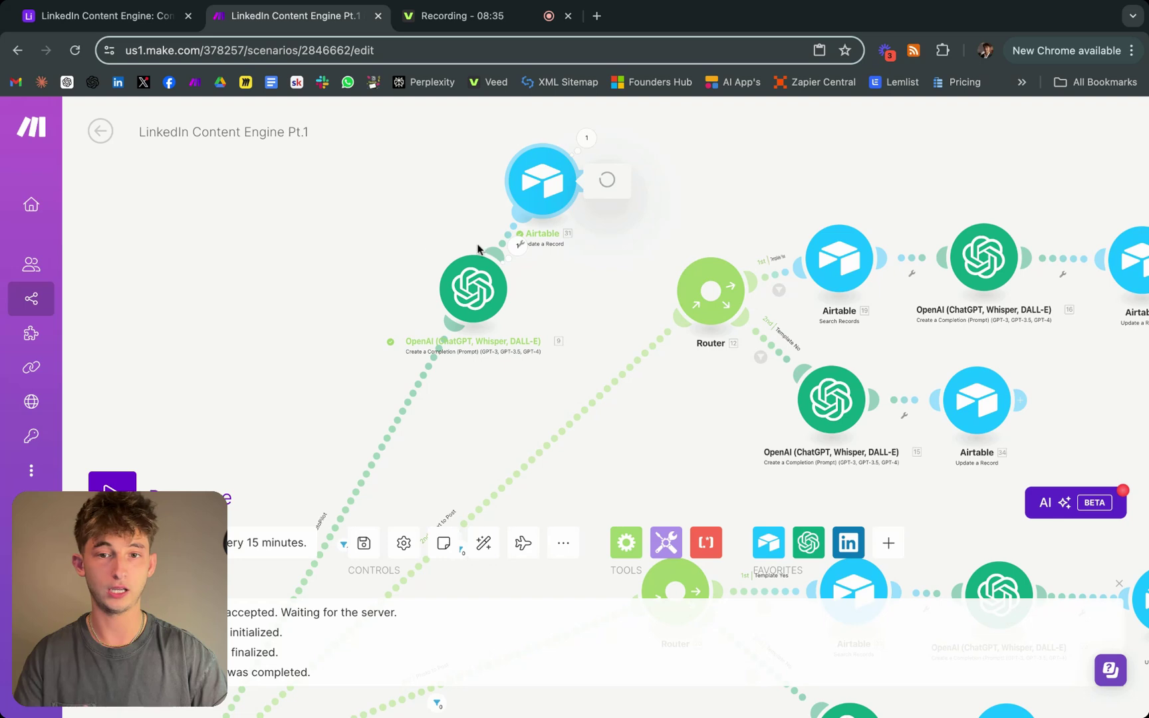
Inspect the AutoPilot route's Airtable Update a Record mapping, check the Version 1 Test card in Airtable, and close the module in Make.
click(512, 250)
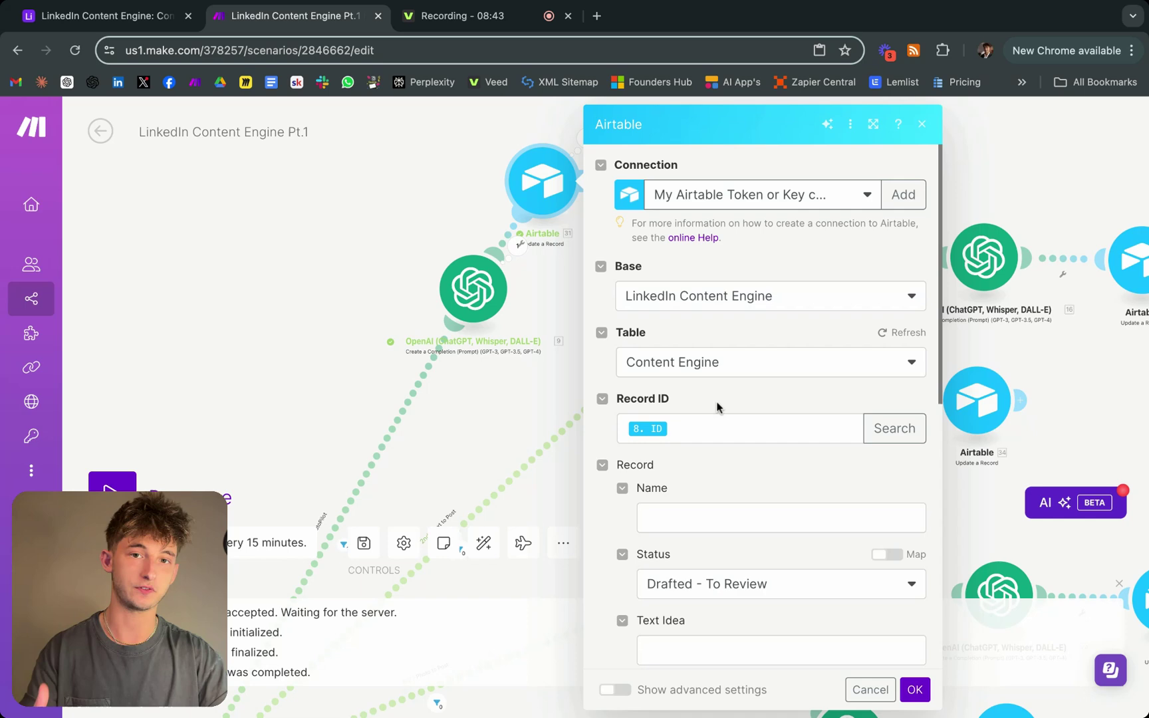
scroll(726, 450, down, 5)
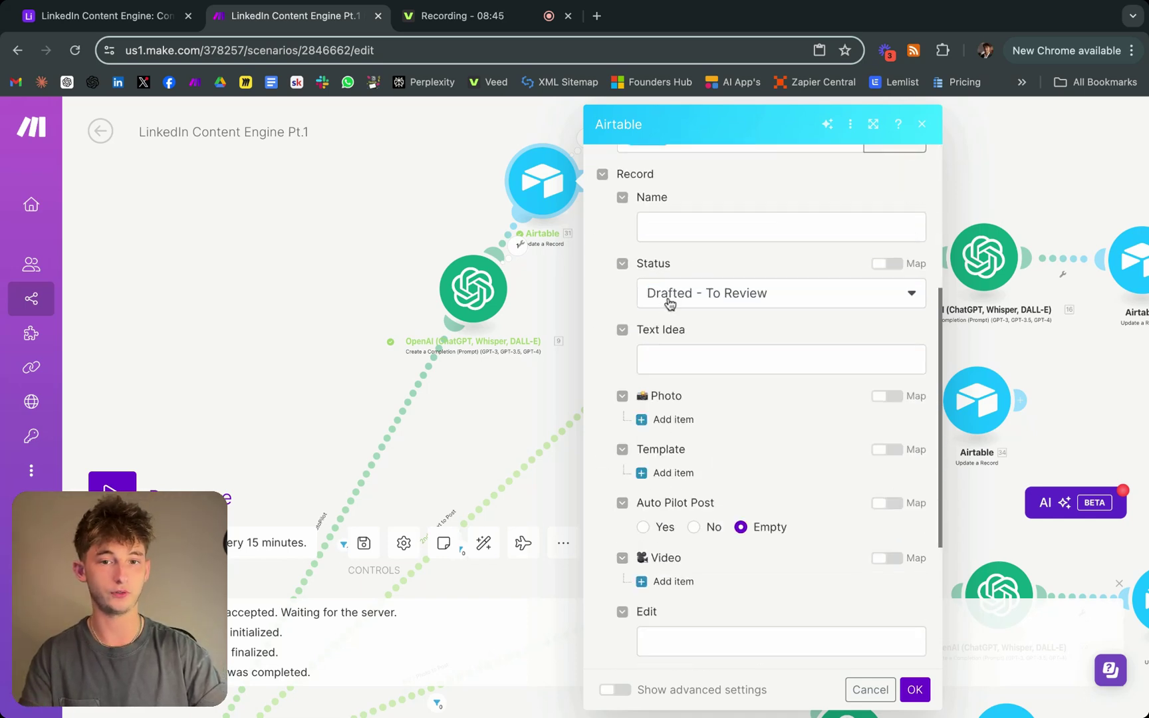
click(100, 16)
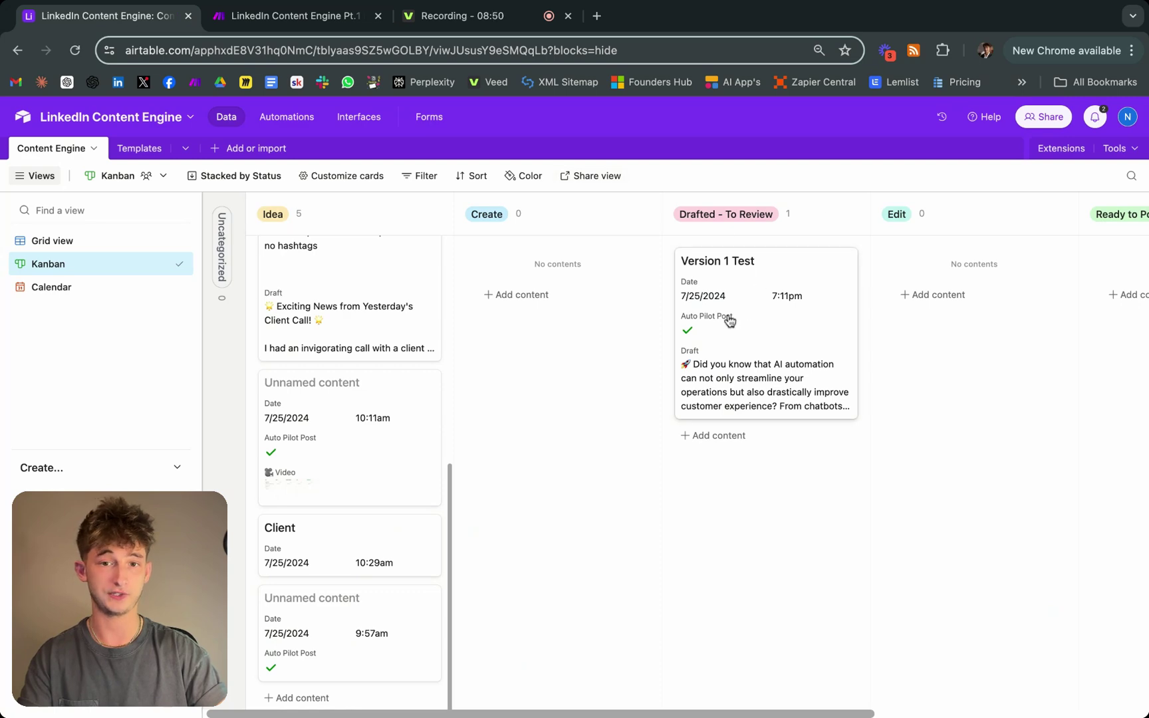
click(293, 16)
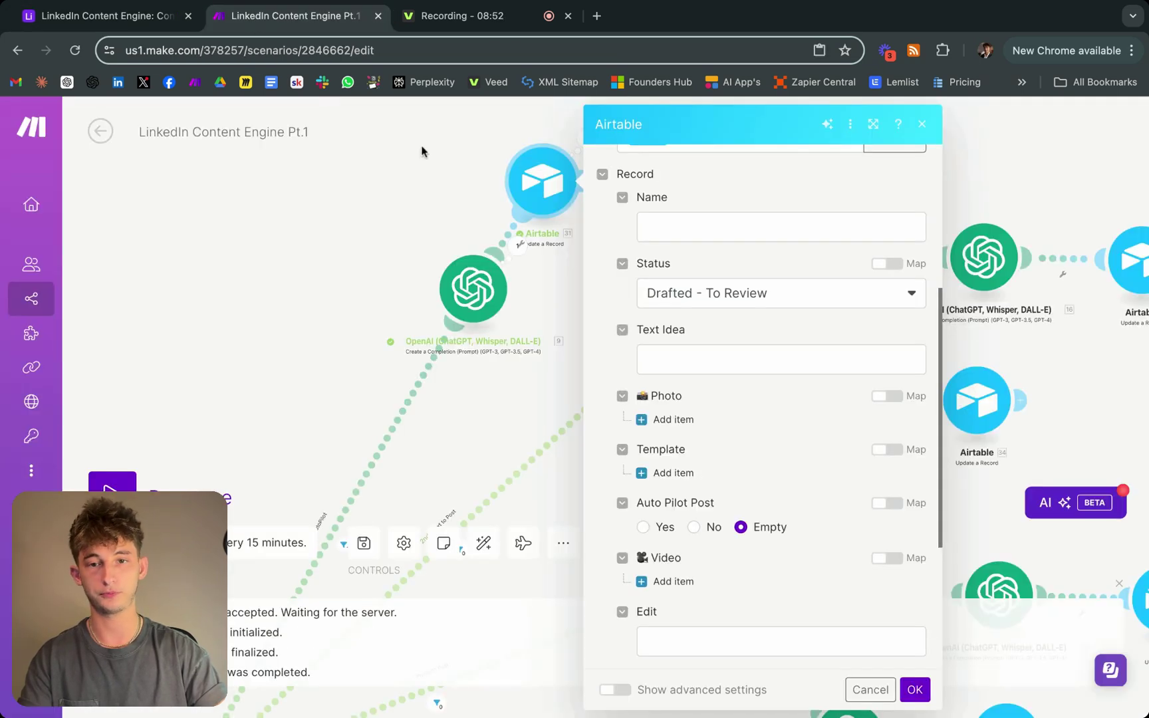
click(352, 230)
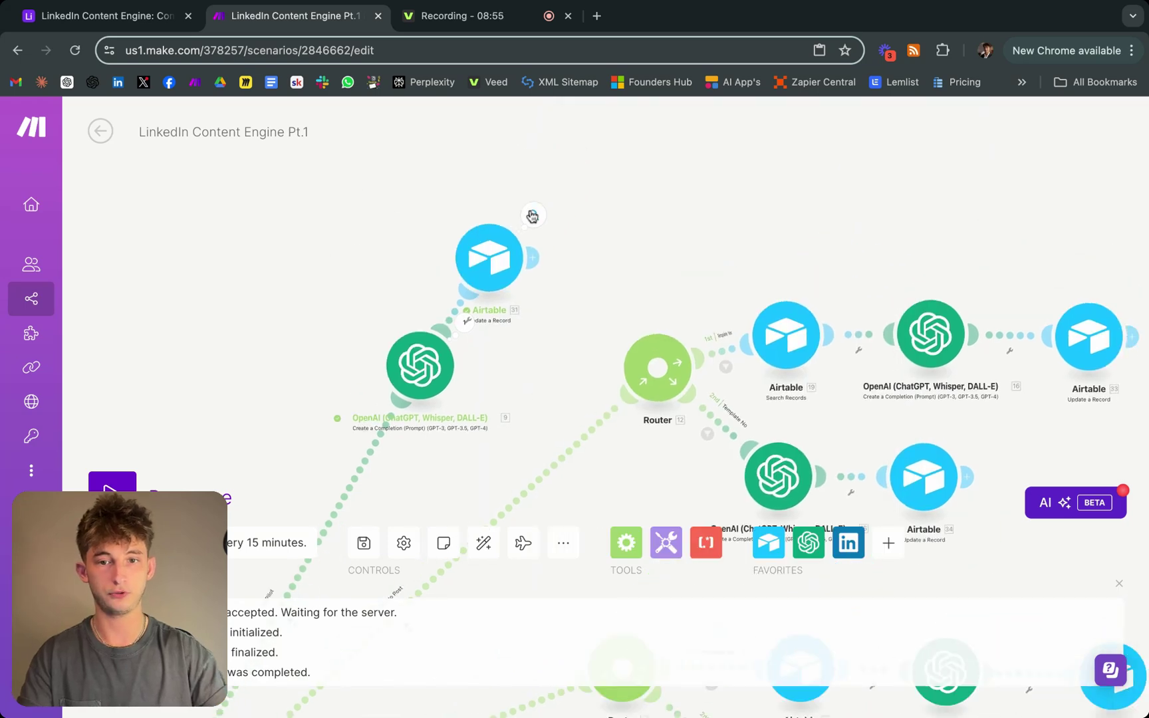
Examine the output bundle of the AutoPilot route's Airtable module and highlight its Draft text.
click(533, 215)
scroll(819, 534, down, 2)
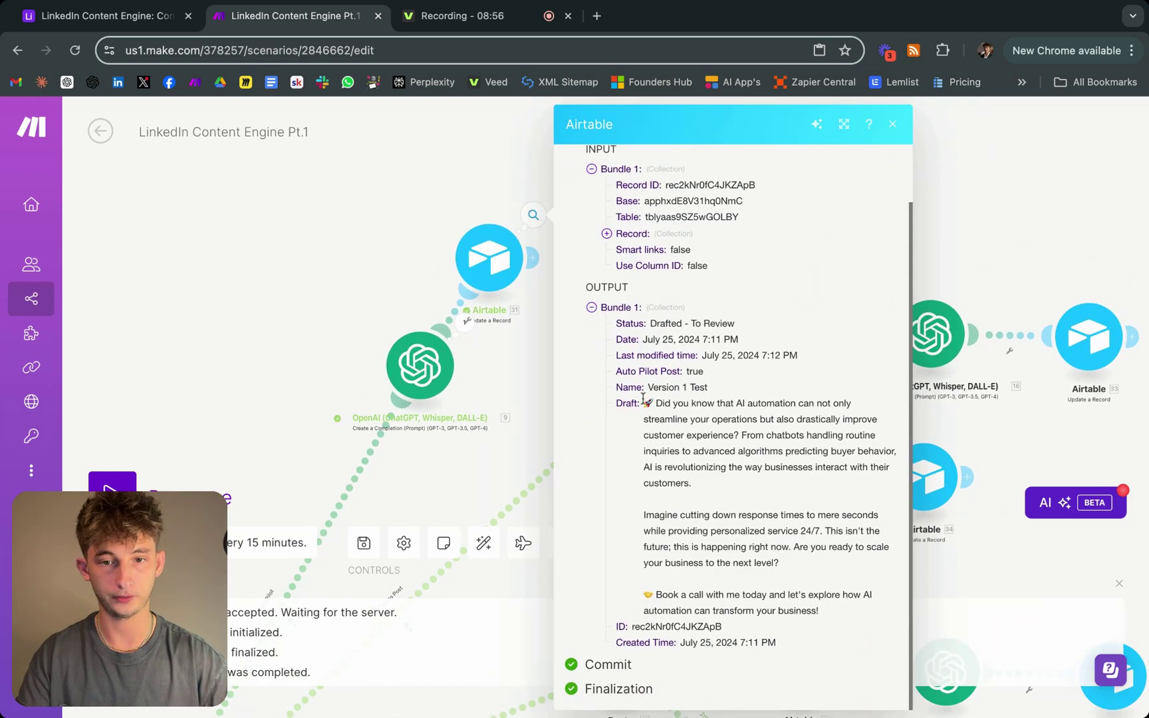
drag(647, 399, 777, 574)
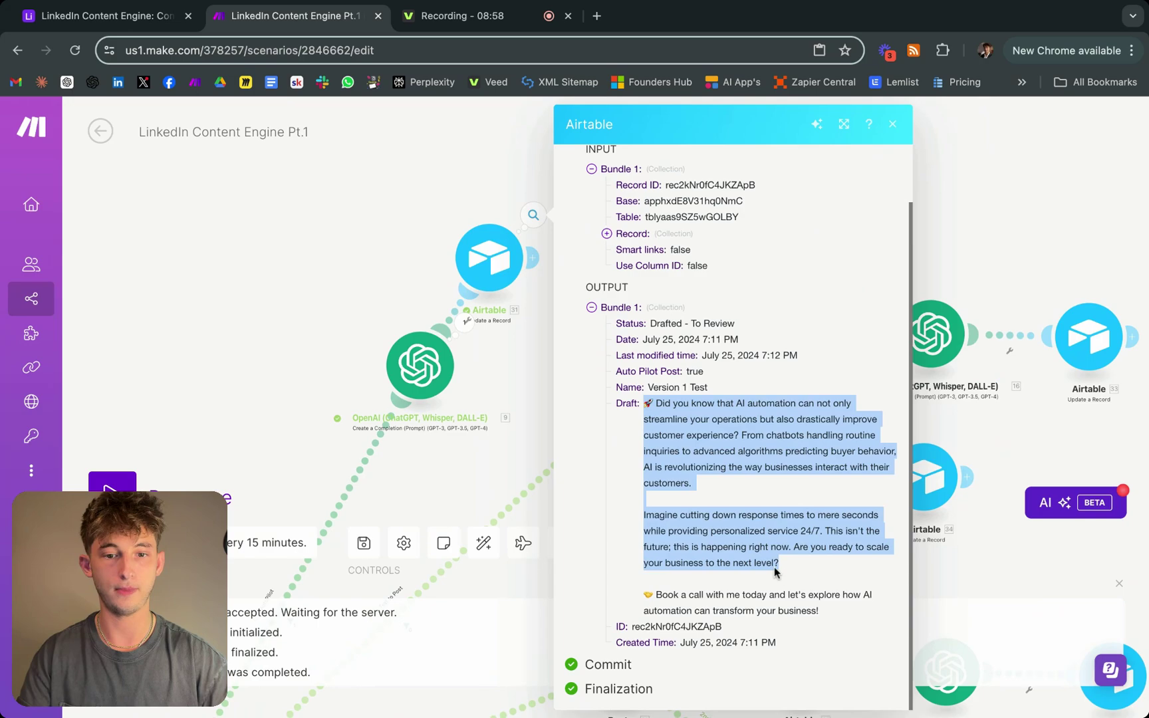
Switch to Airtable, enter "Can you make this two paragraphs longer" in the Version 1 Test record's Edit field, and close the record.
click(116, 16)
click(752, 372)
scroll(323, 554, down, 5)
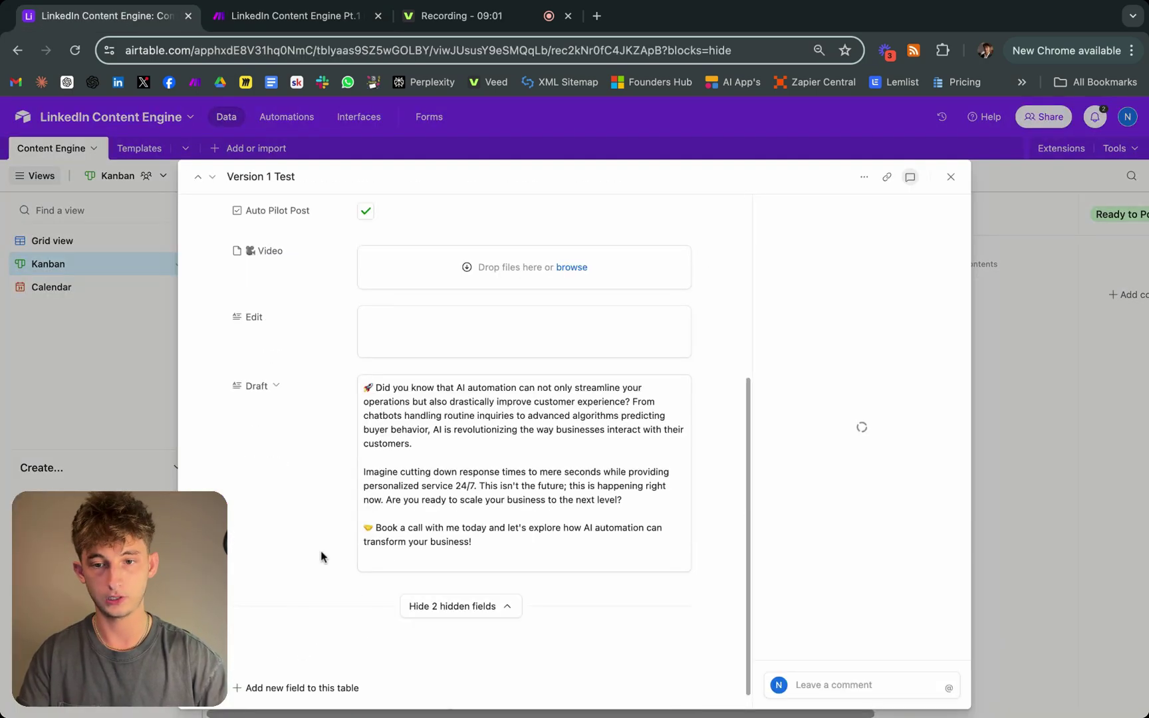
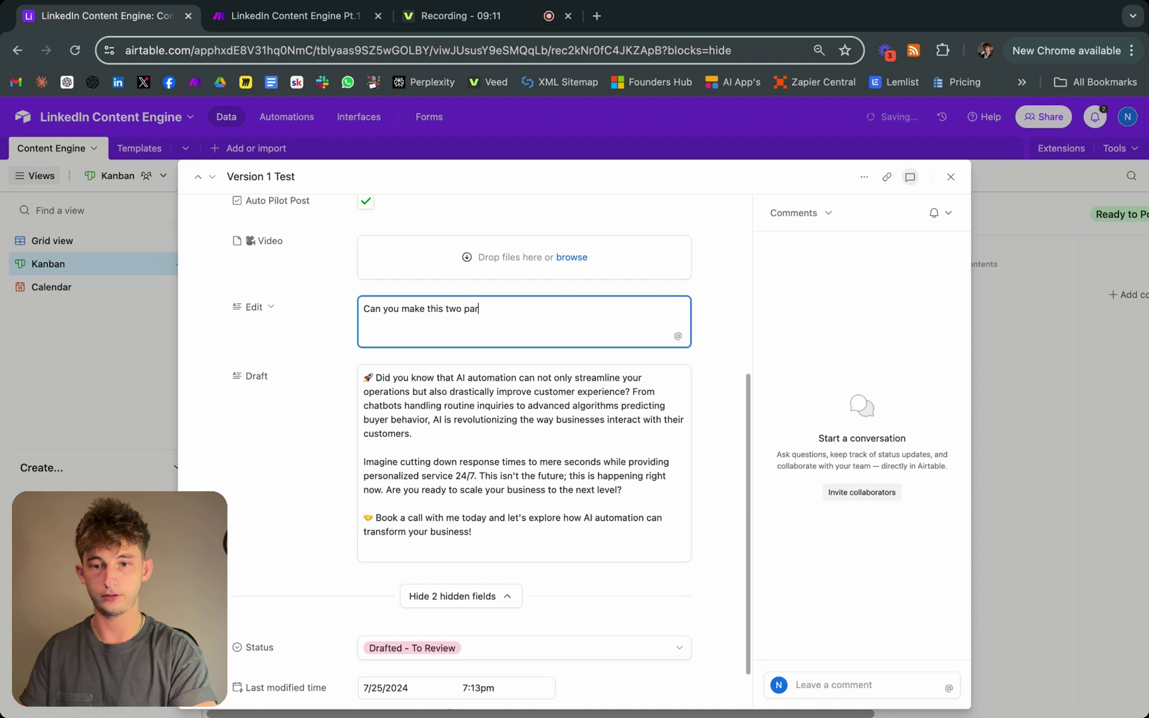
text(p)
key(BackSpace)
text(graphs longer)
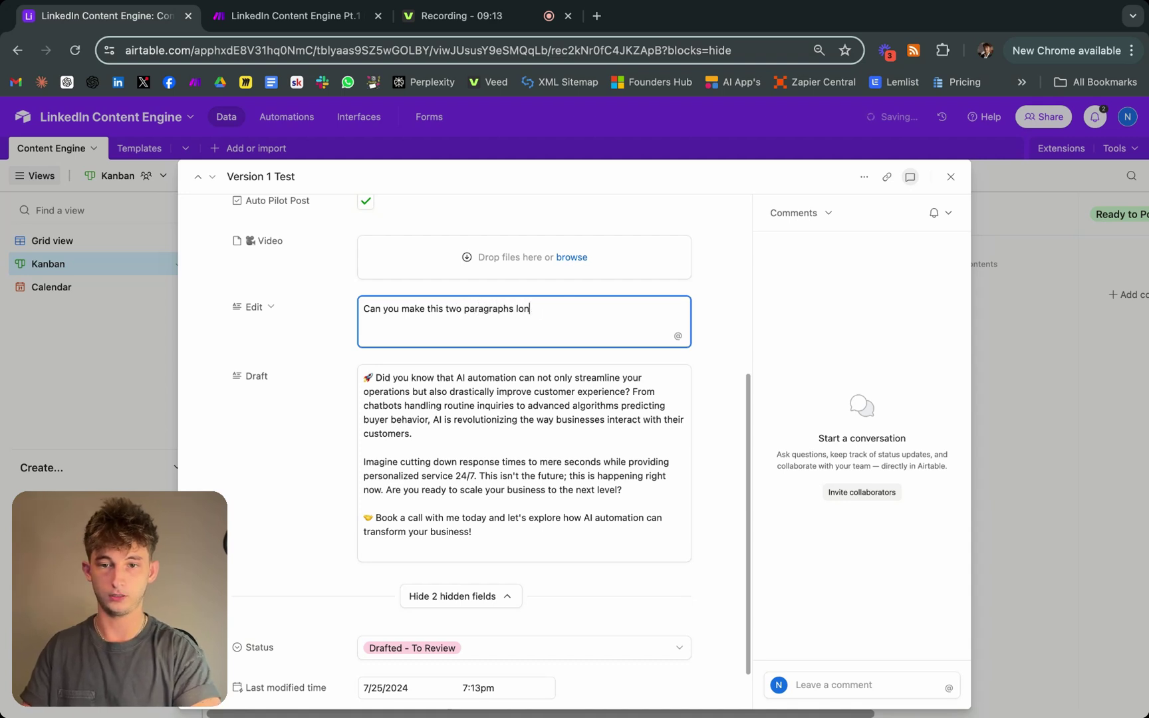
click(80, 391)
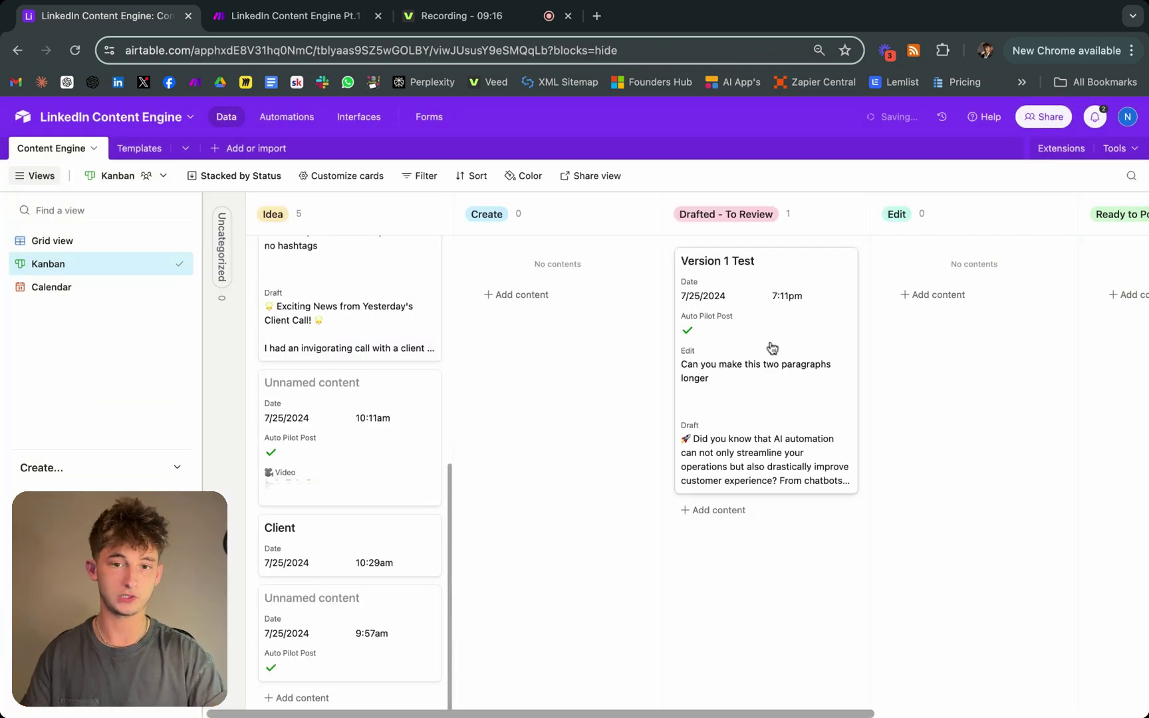
Move the Version 1 Test card to the Edit column, switch to Make, run the scenario once and follow its Edit route.
drag(753, 346, 750, 357)
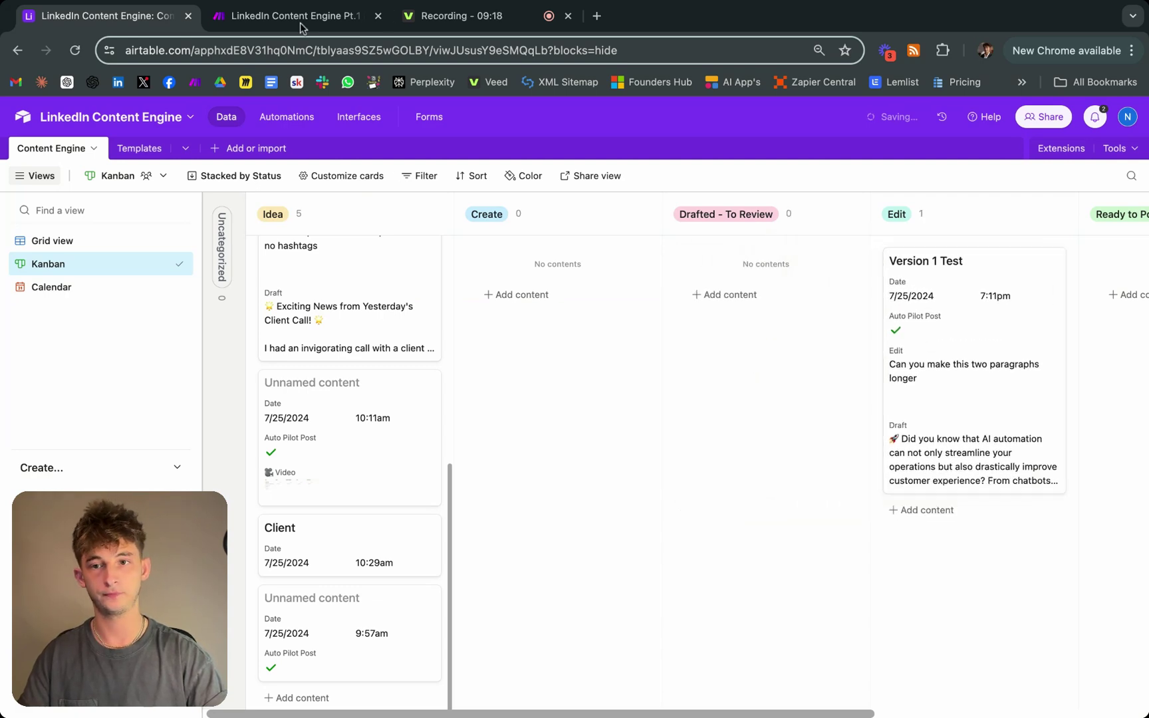
click(302, 19)
key(Escape)
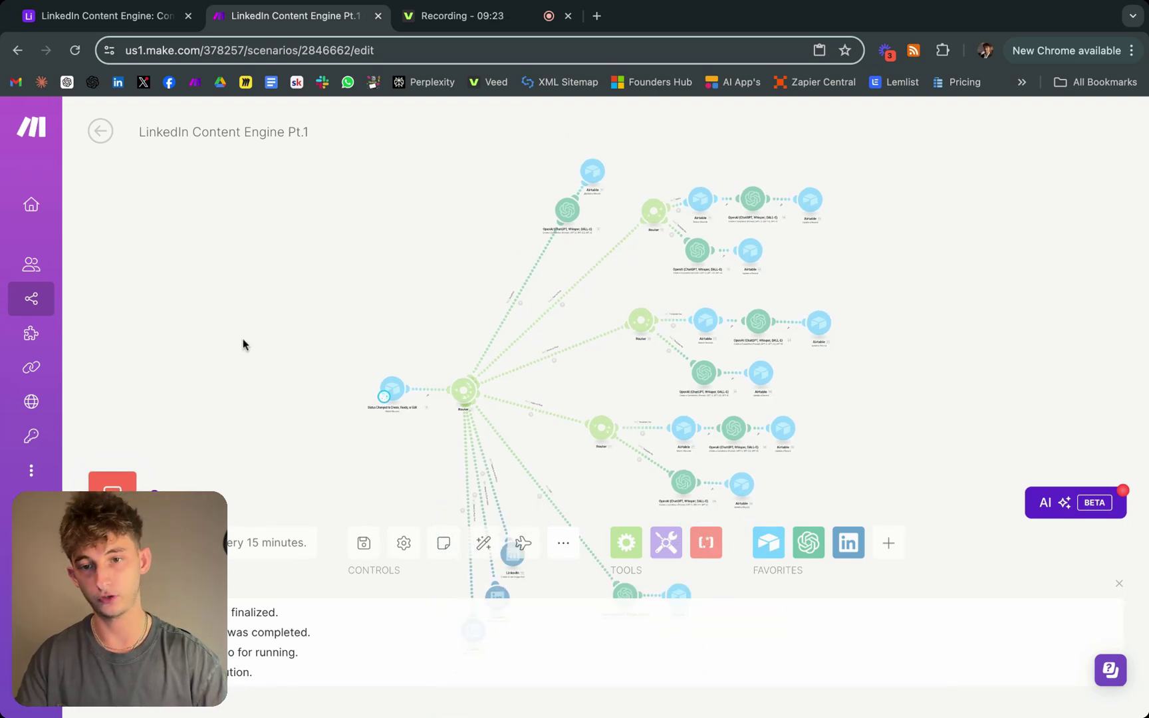
scroll(256, 344, down, 5)
scroll(506, 411, up, 3)
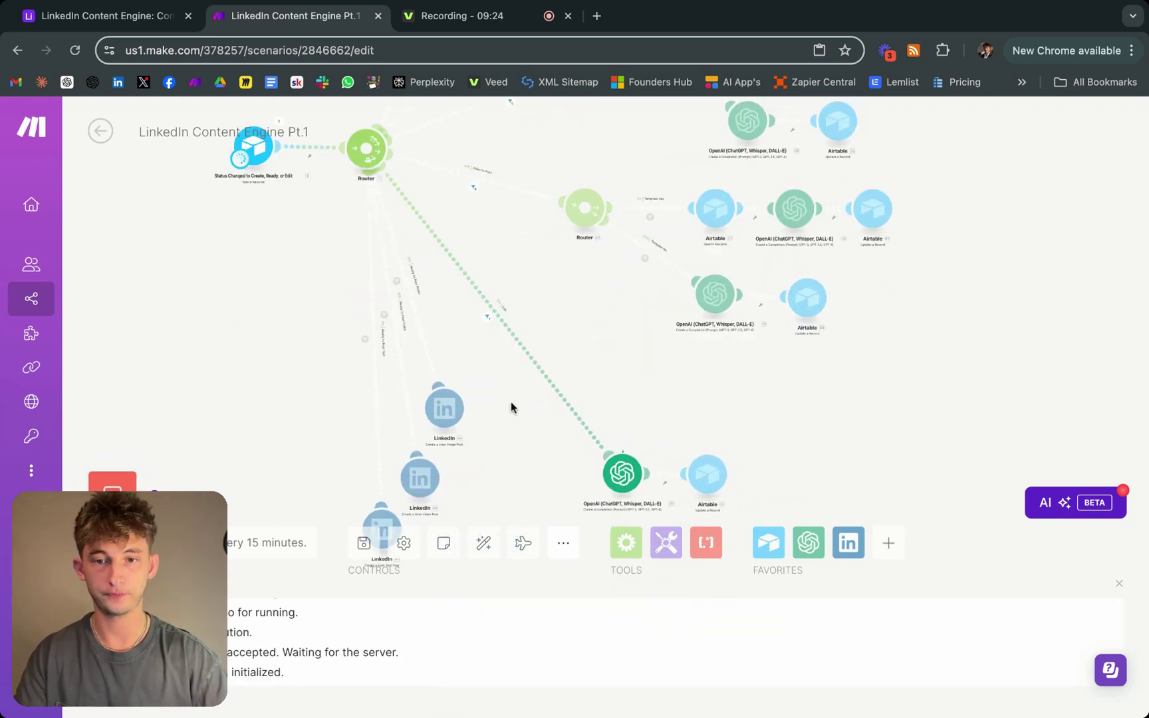
scroll(518, 329, up, 3)
scroll(556, 342, down, 5)
scroll(556, 342, right, 4)
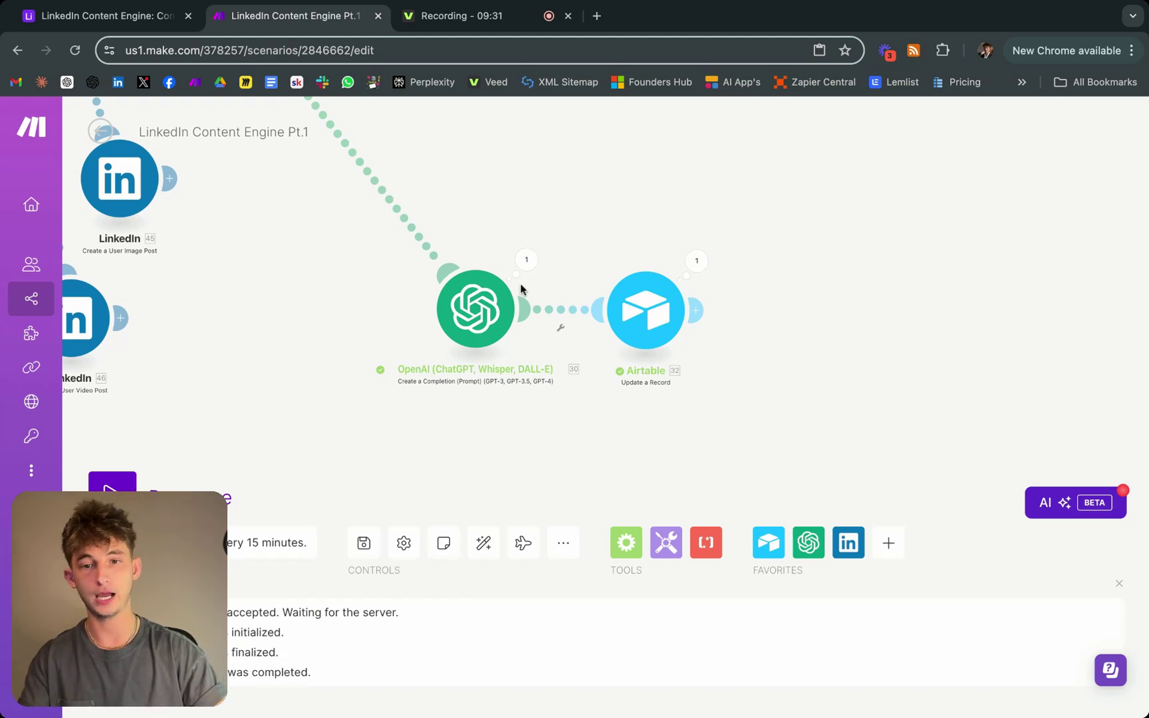
Switch to Airtable, open the Version 1 Test record and read through its rewritten Draft text and Status.
click(120, 19)
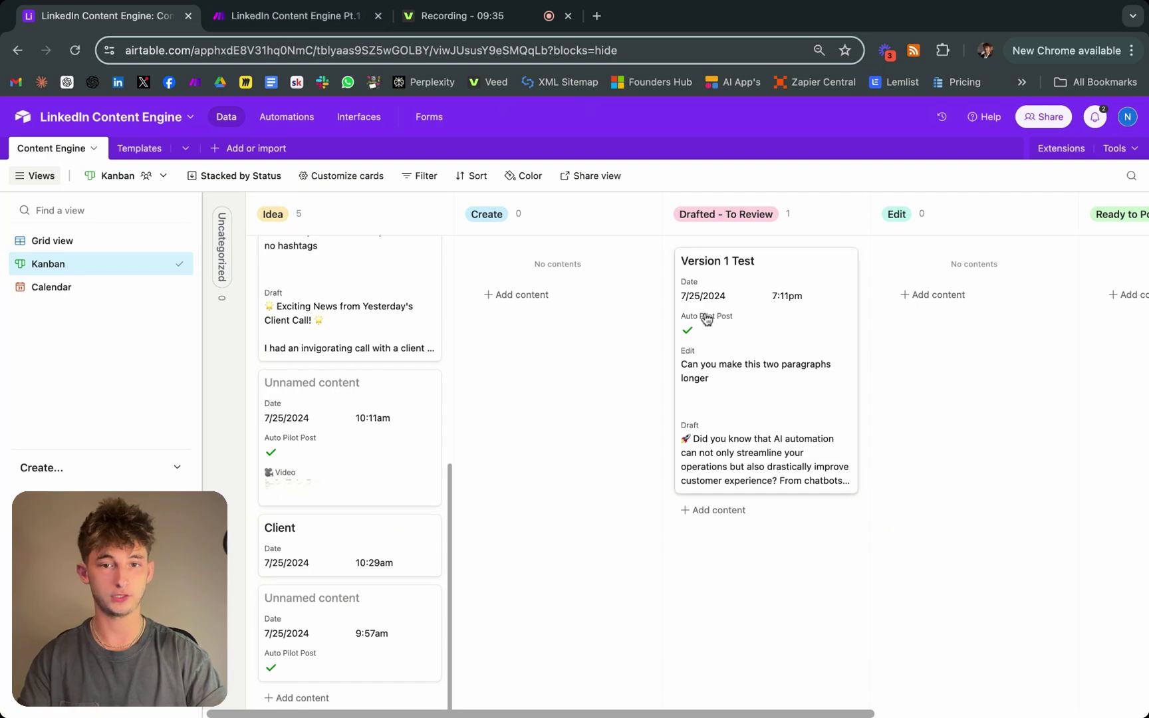
click(773, 419)
scroll(464, 449, down, 15)
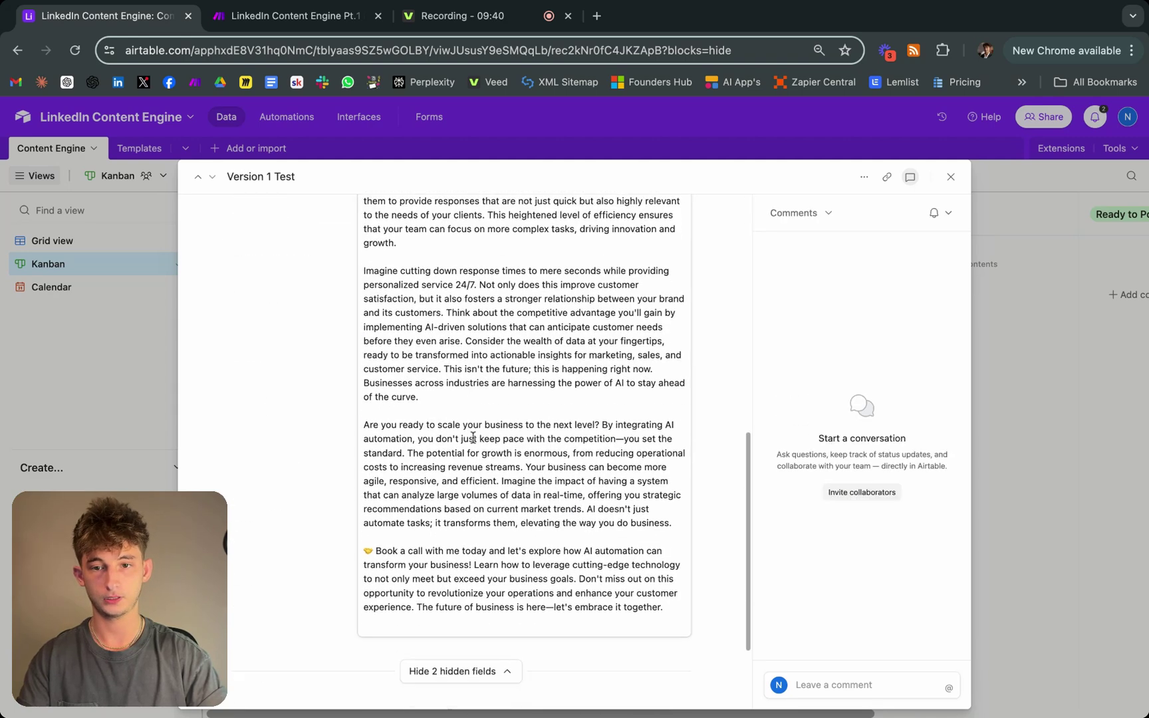
scroll(490, 422, up, 3)
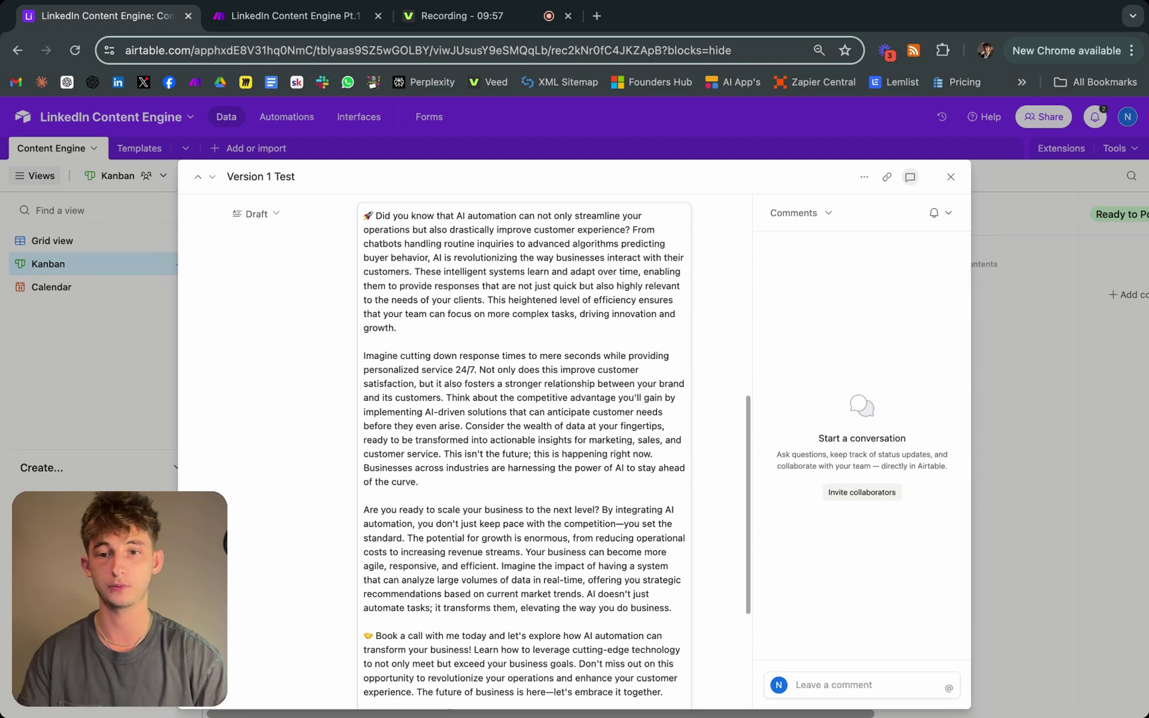
scroll(556, 456, down, 3)
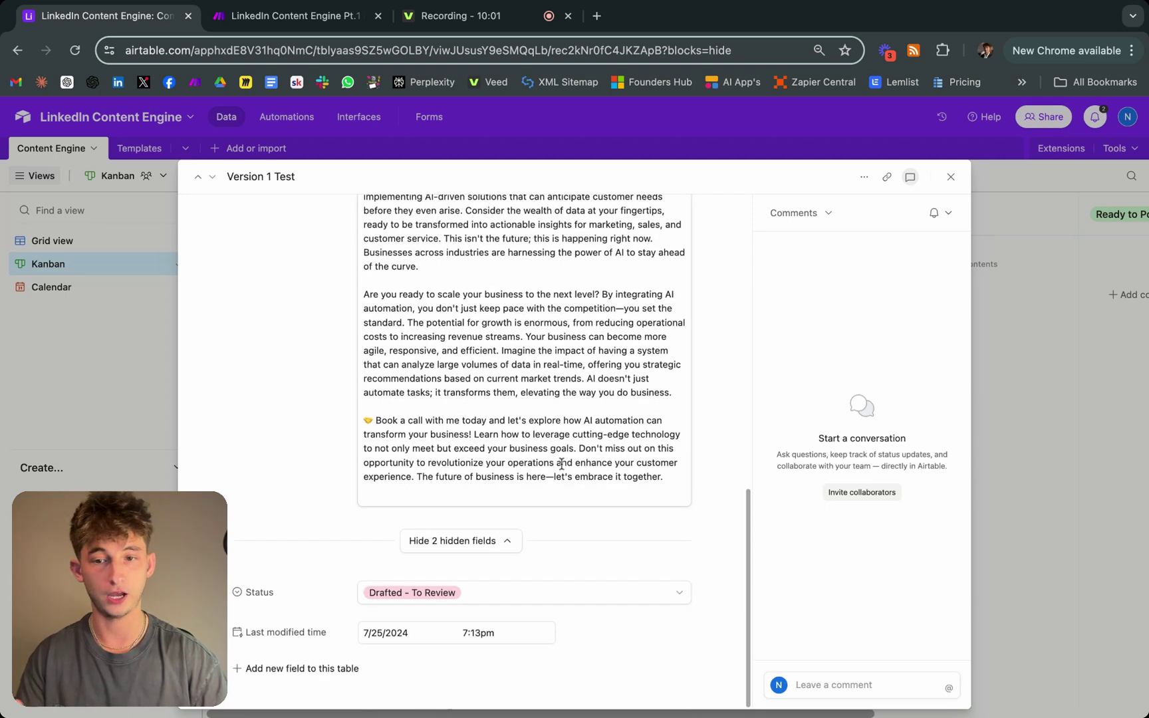
scroll(489, 489, up, 4)
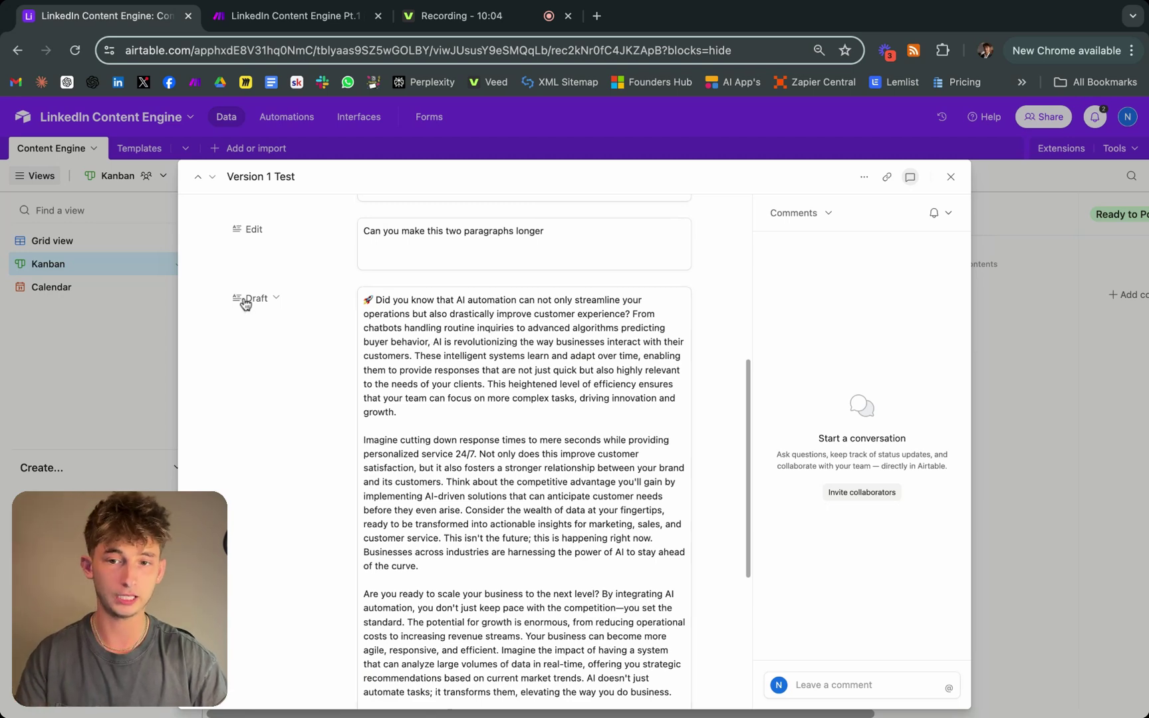
Finish reading the Version 1 Test record's Draft, close the record and move its card to the Idea column.
click(371, 299)
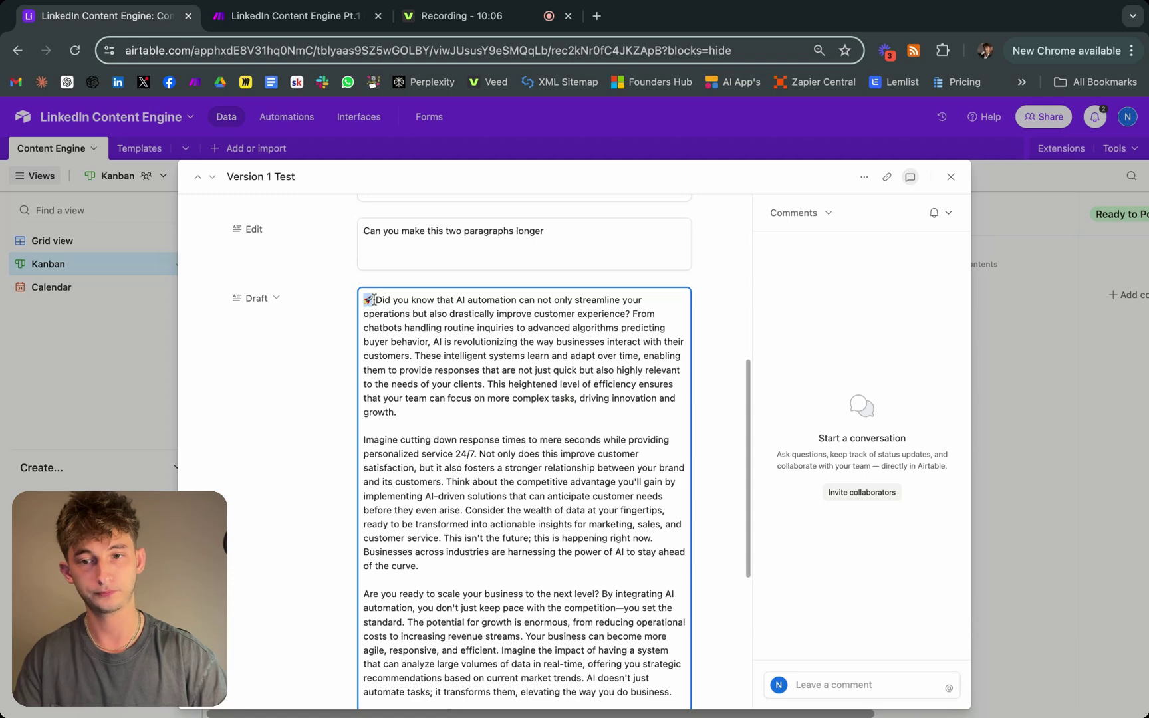
scroll(436, 342, down, 5)
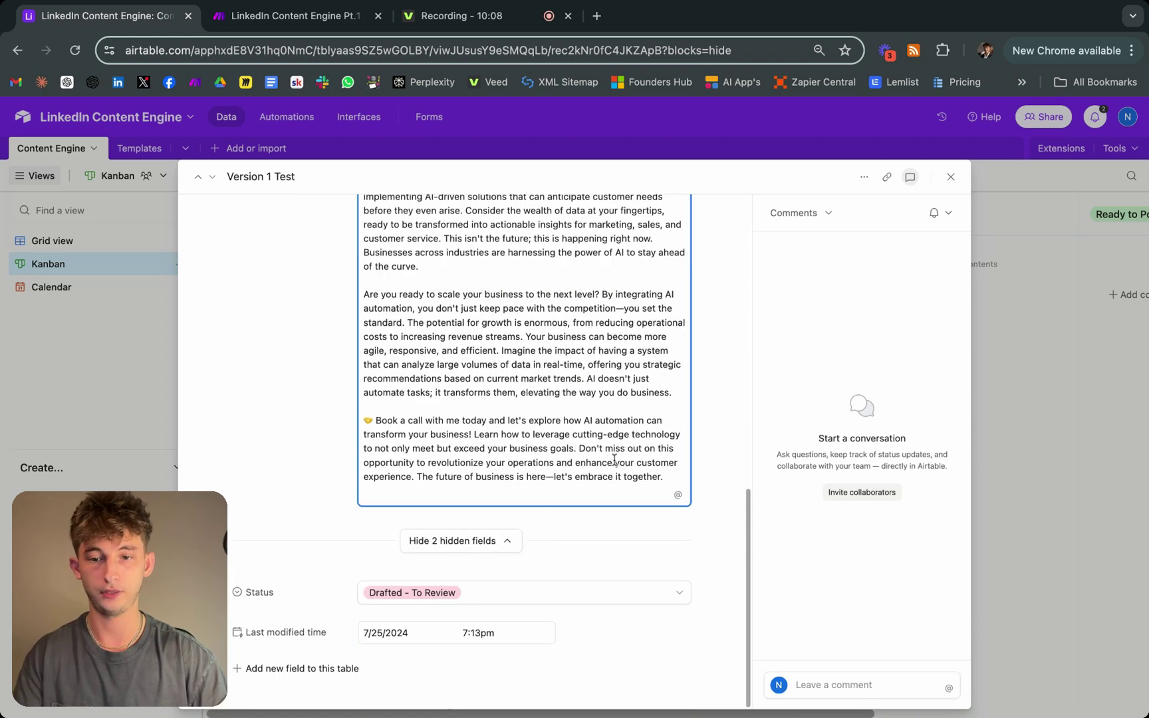
key(Escape)
key(Escape)
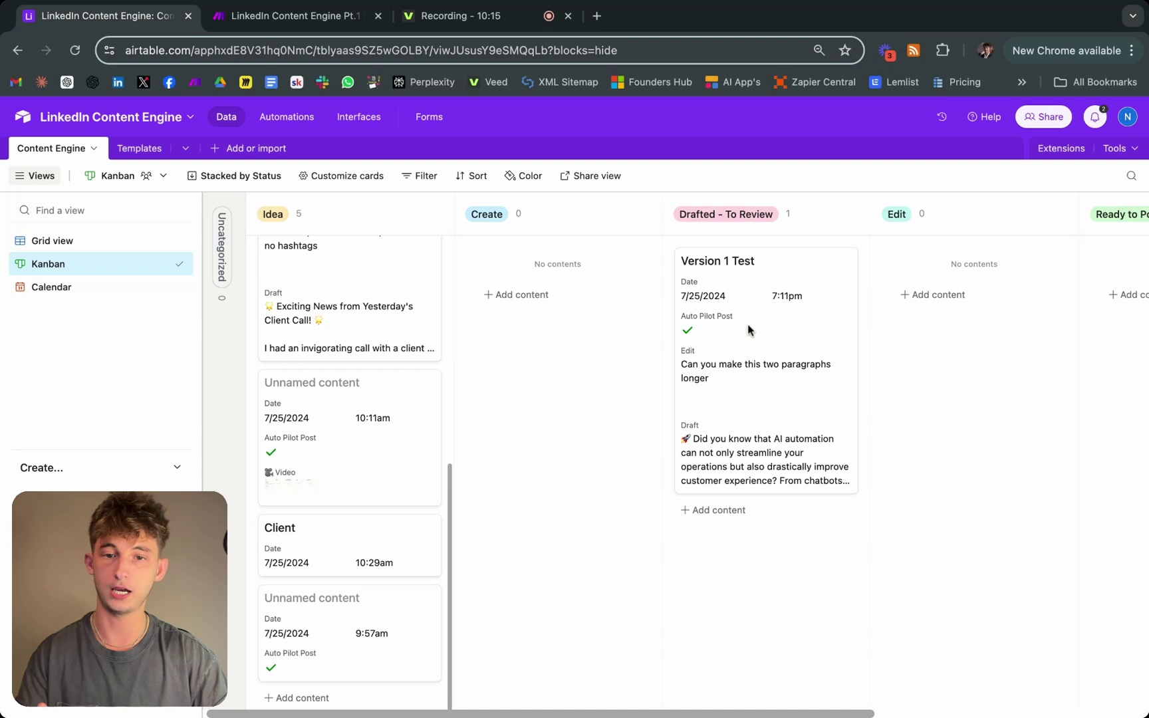
drag(748, 329, 345, 346)
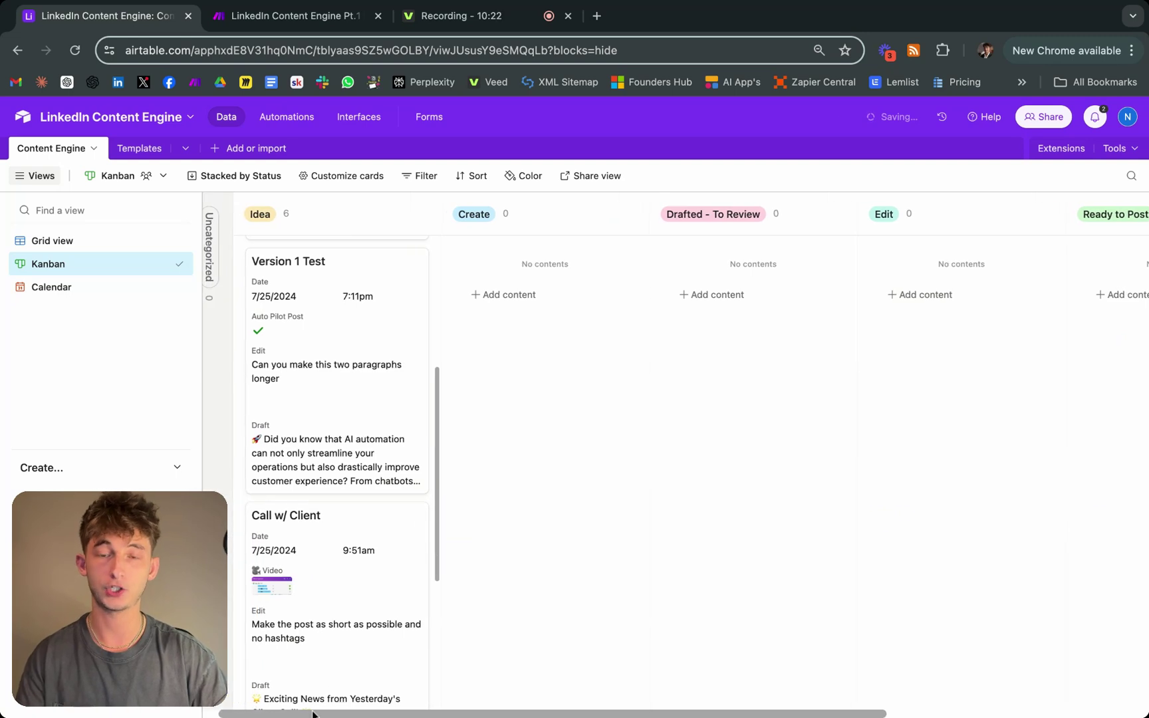
Add a new content record in the Idea column and name it Video Post.
scroll(379, 490, down, 6)
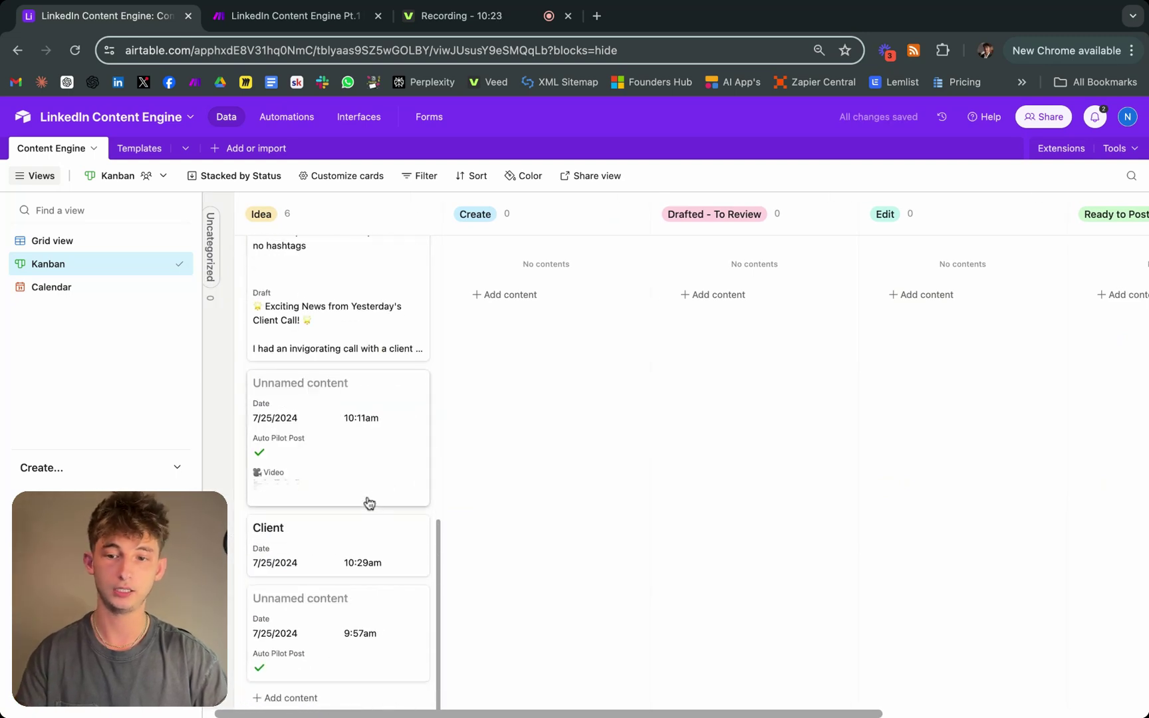
click(295, 698)
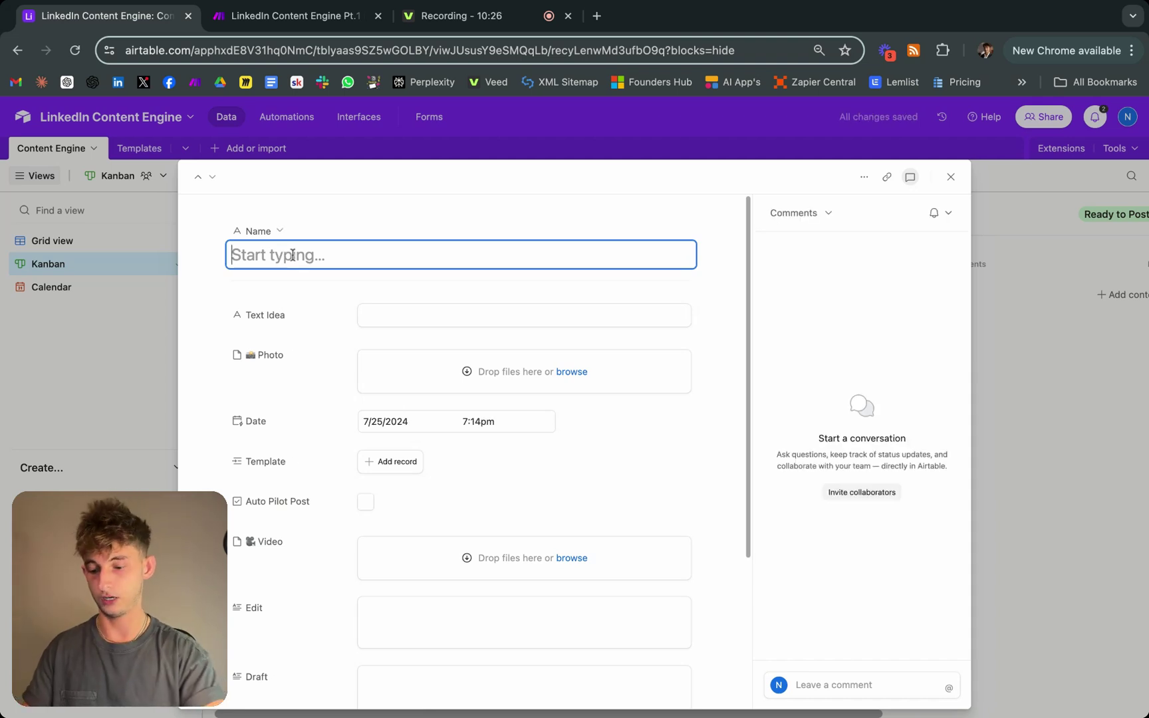
text(Video Post)
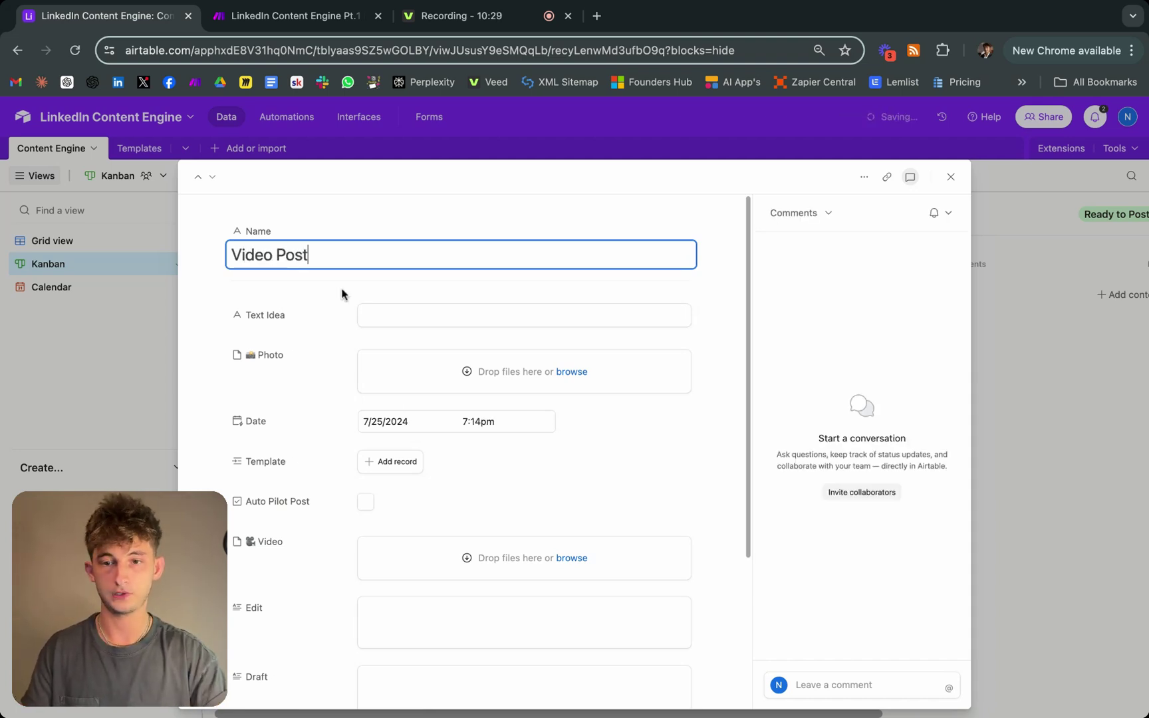
Start the Video Post record's Text Idea with "I have a meeting next week with a CEO and I'm nervous but I know".
click(392, 317)
text(I)
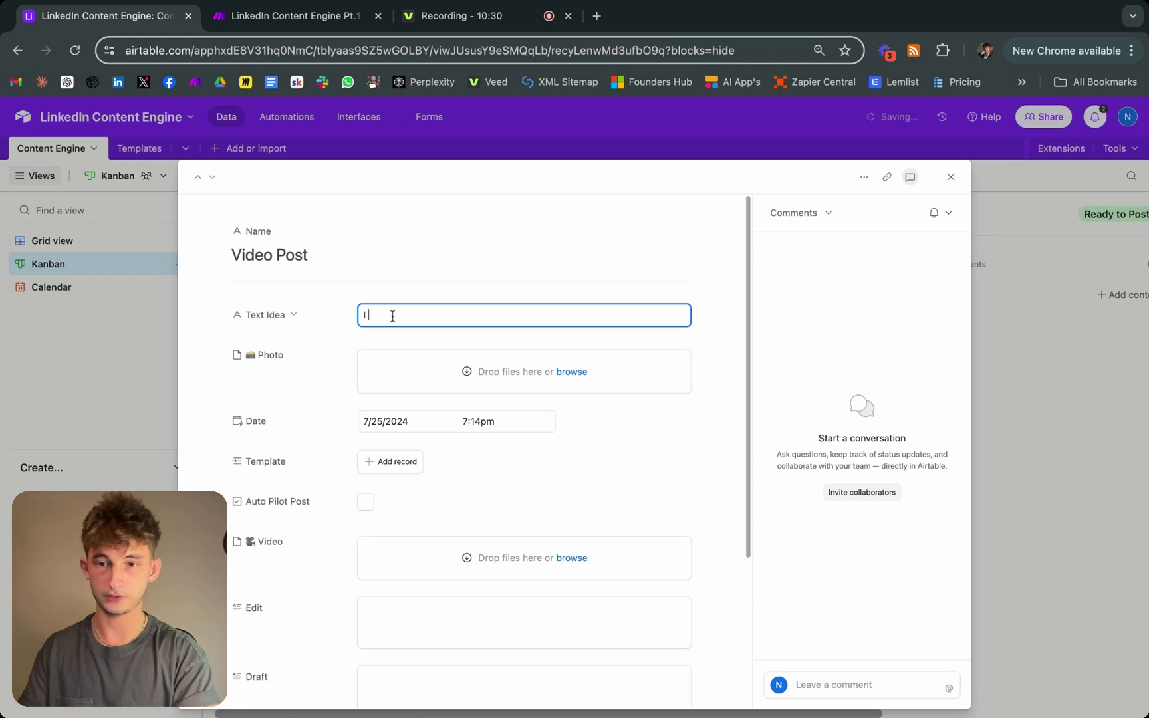
text( have )
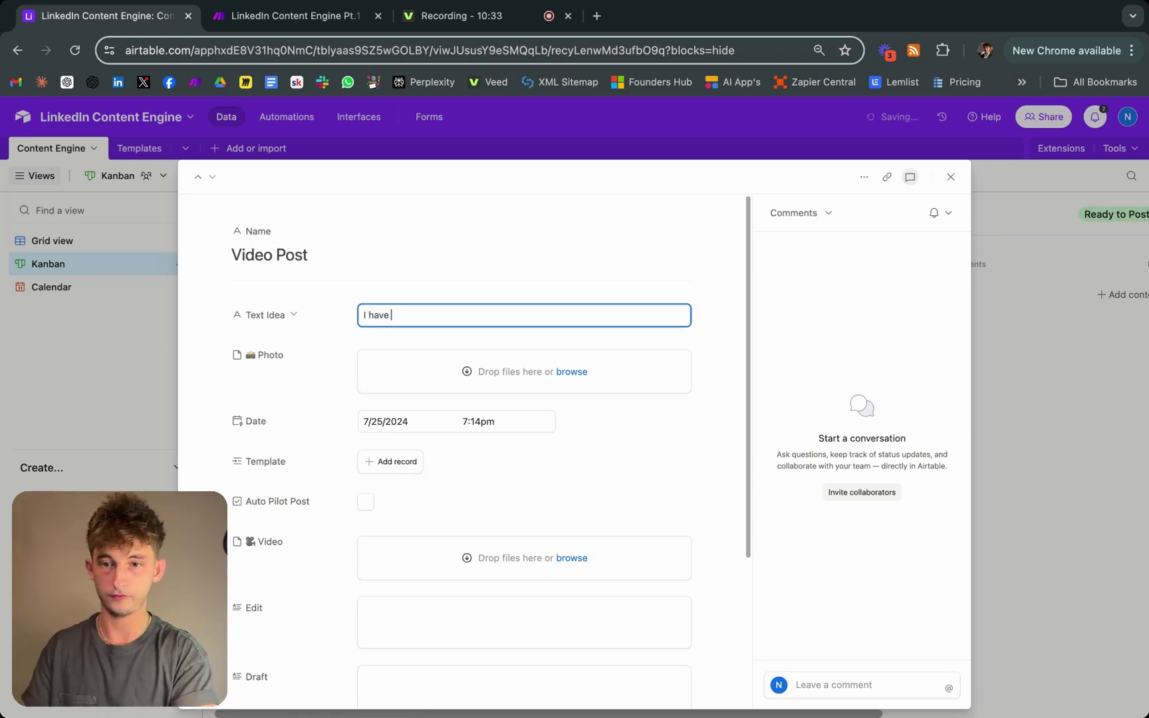
text(a meeting next with)
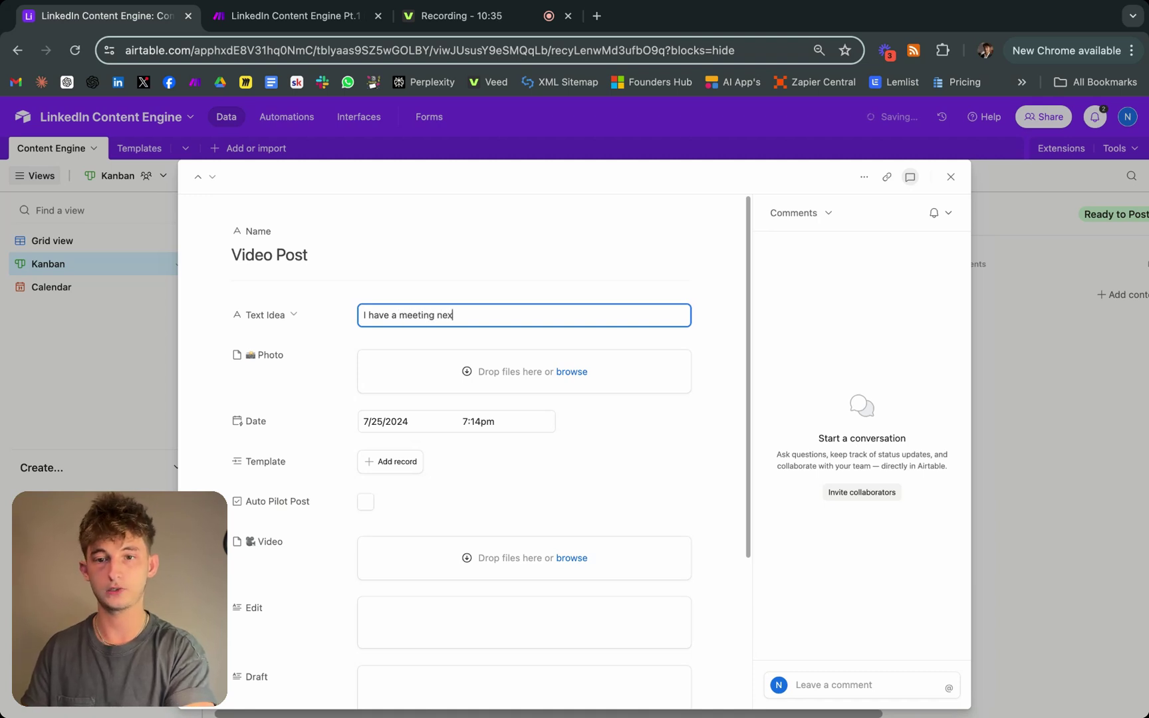
key(BackSpace)
key(BackSpace)
text(eek with a )
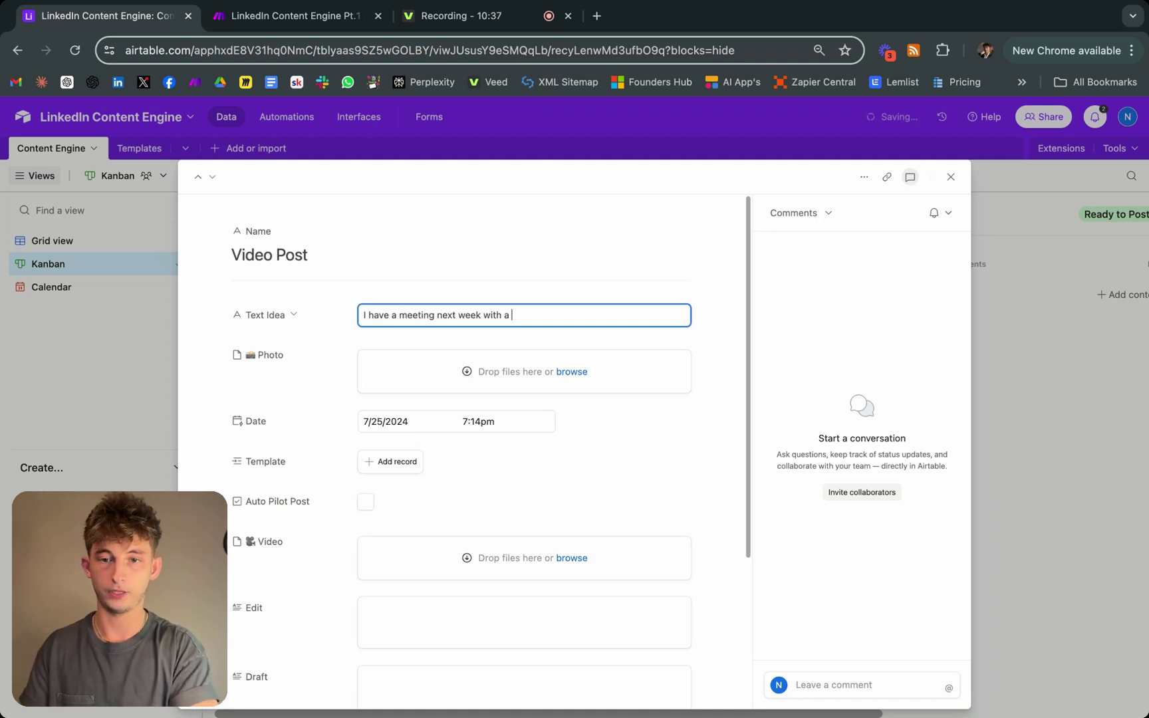
text(CEO and I'm nerv)
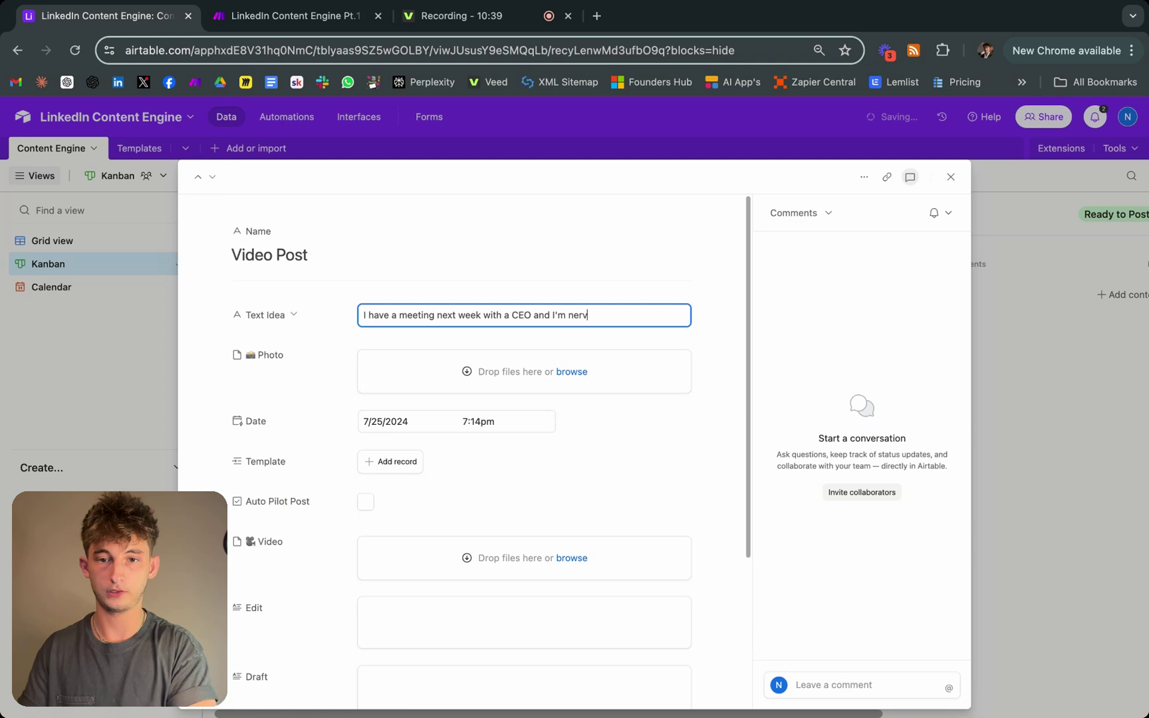
text(ous but I know )
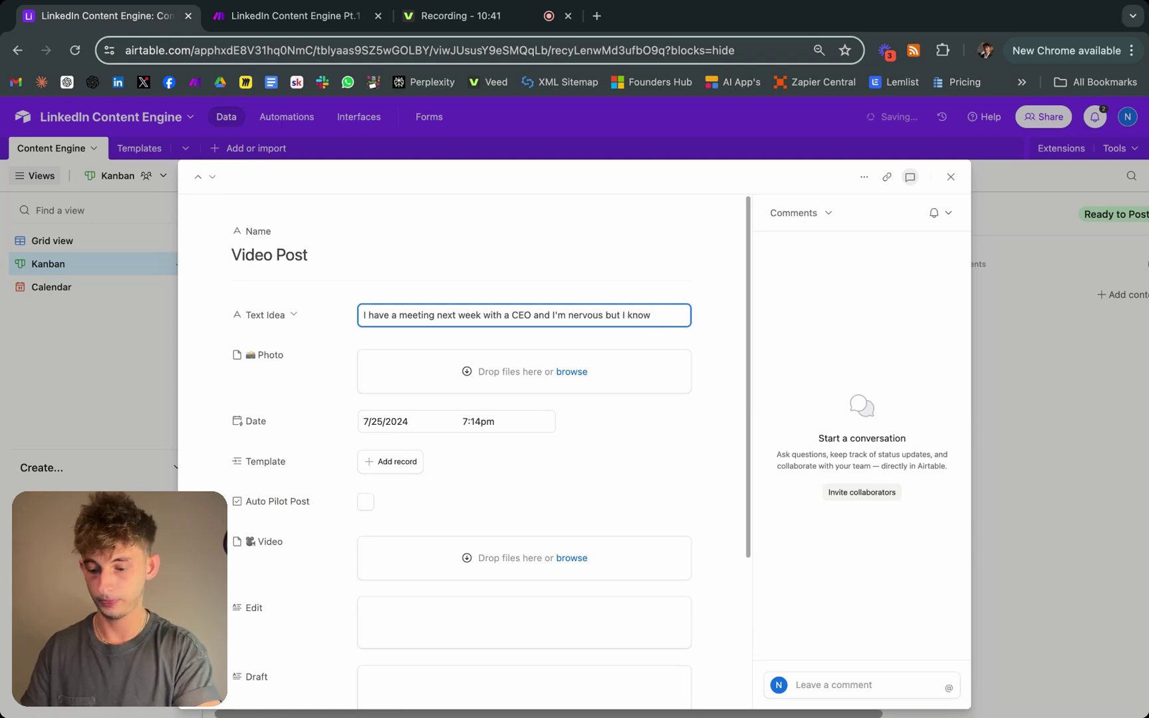
Complete the Text Idea sentence with "I am capable because of my service and offer is so strong".
text(I can)
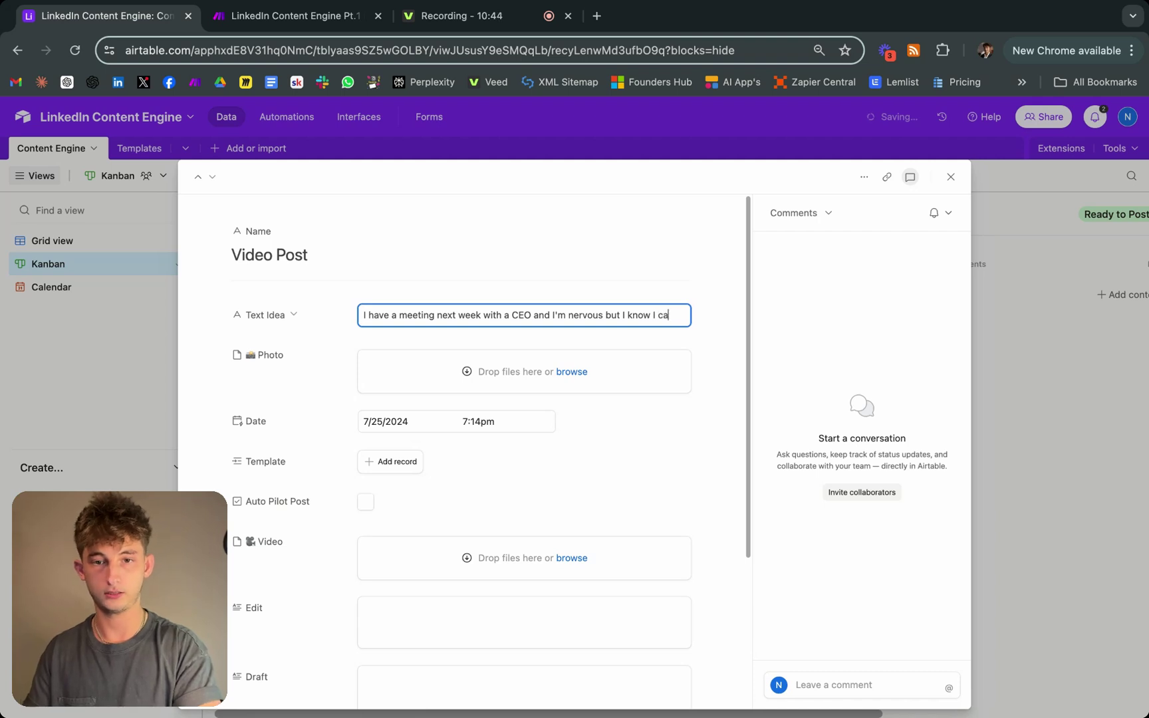
key(BackSpace)
key(BackSpace)
text(am capable)
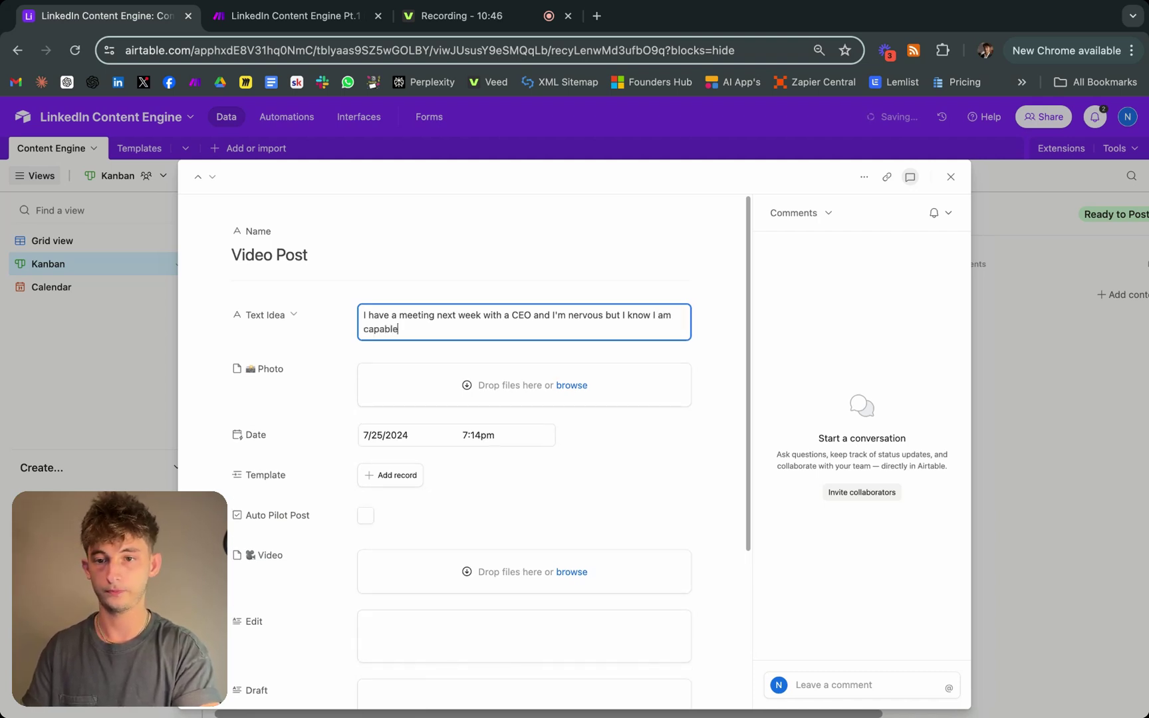
text( because o)
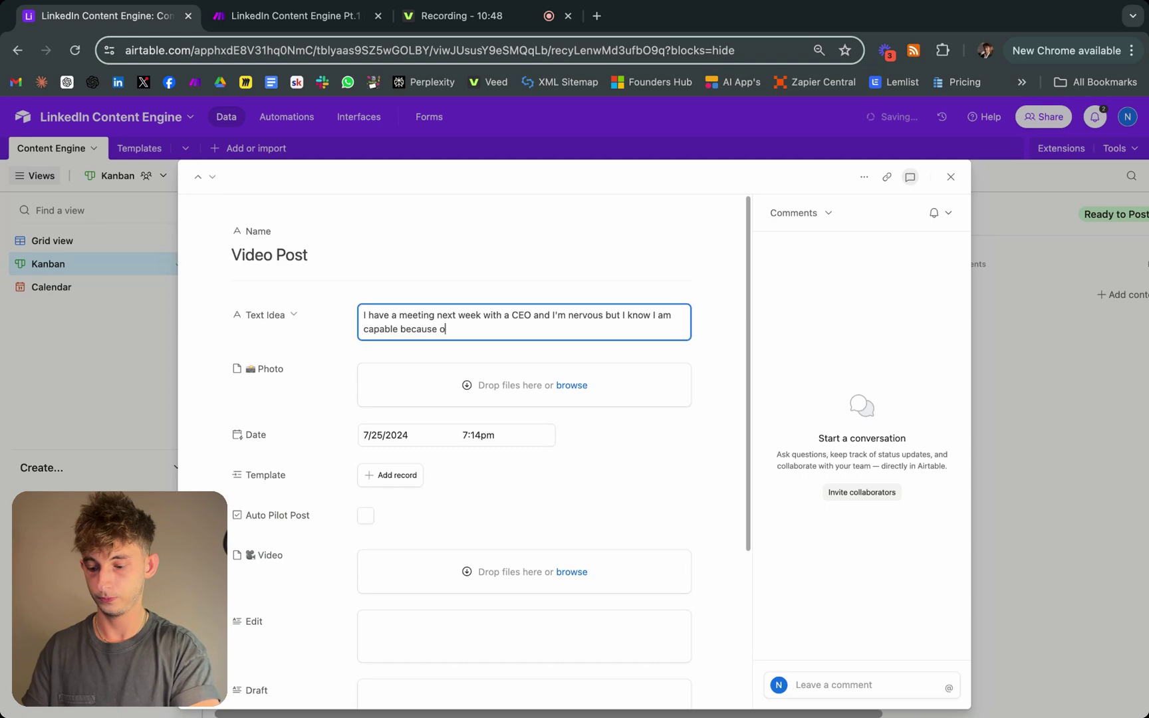
text(f my service a)
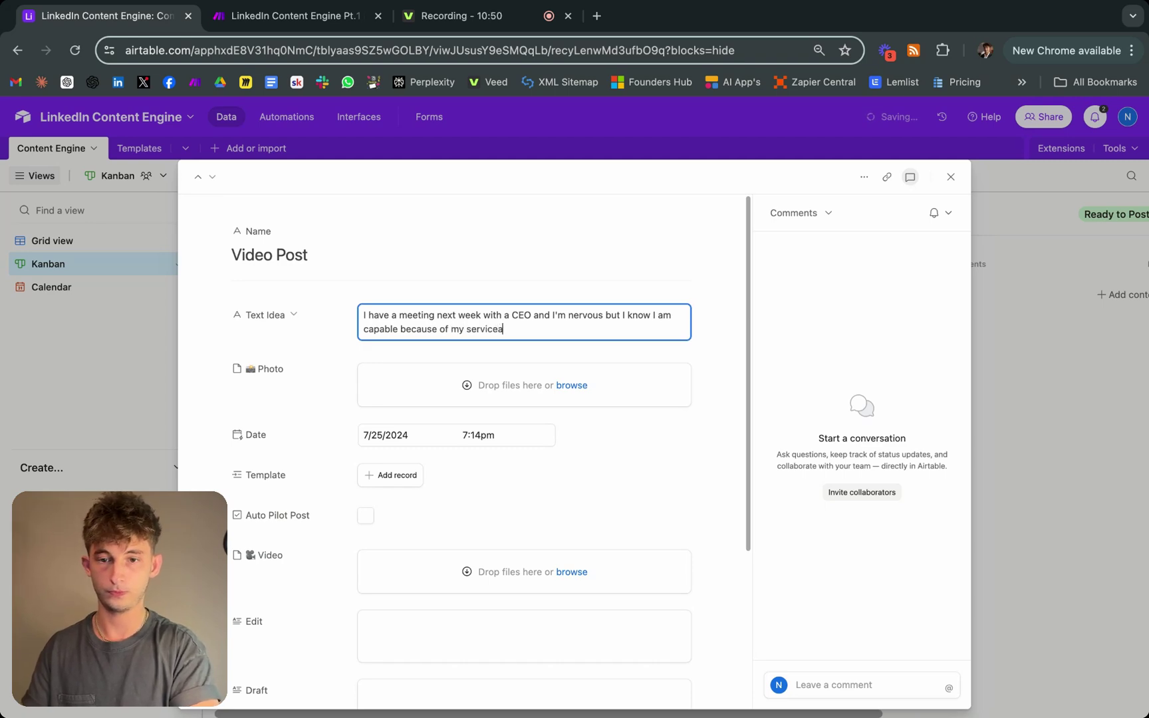
key(BackSpace)
text(and offer is so strong)
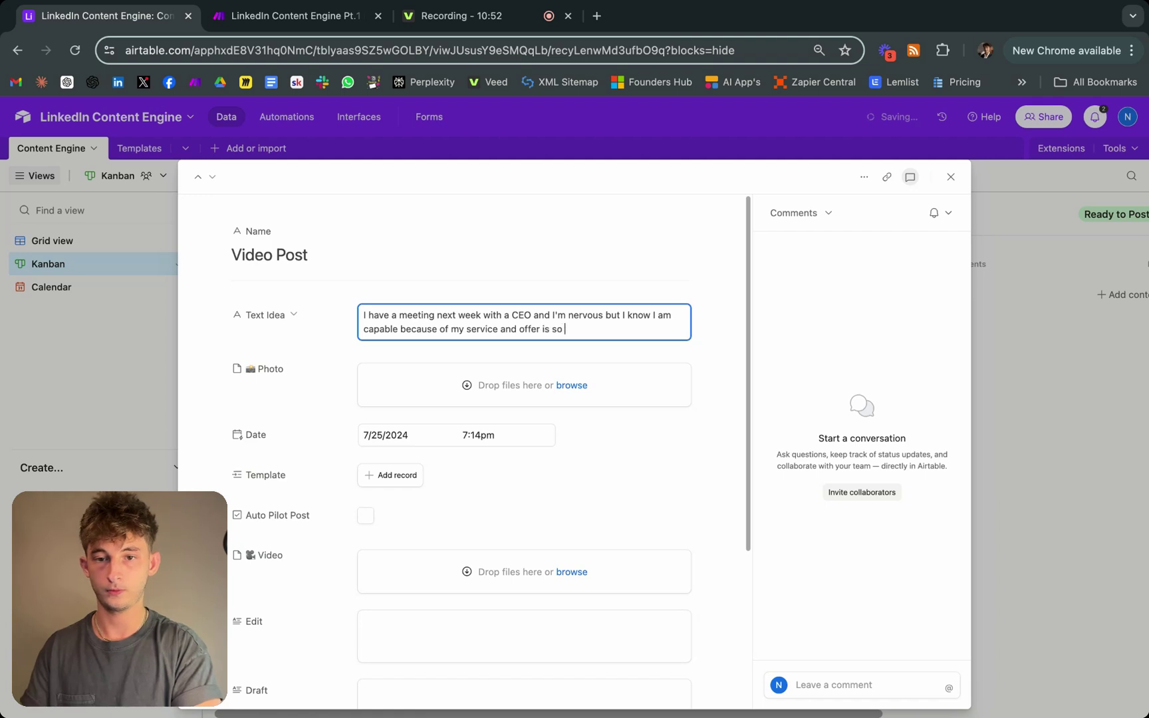
click(548, 469)
Upload the screenshot PNG from the local files to the Video Post record's Photo field.
scroll(571, 478, down, 3)
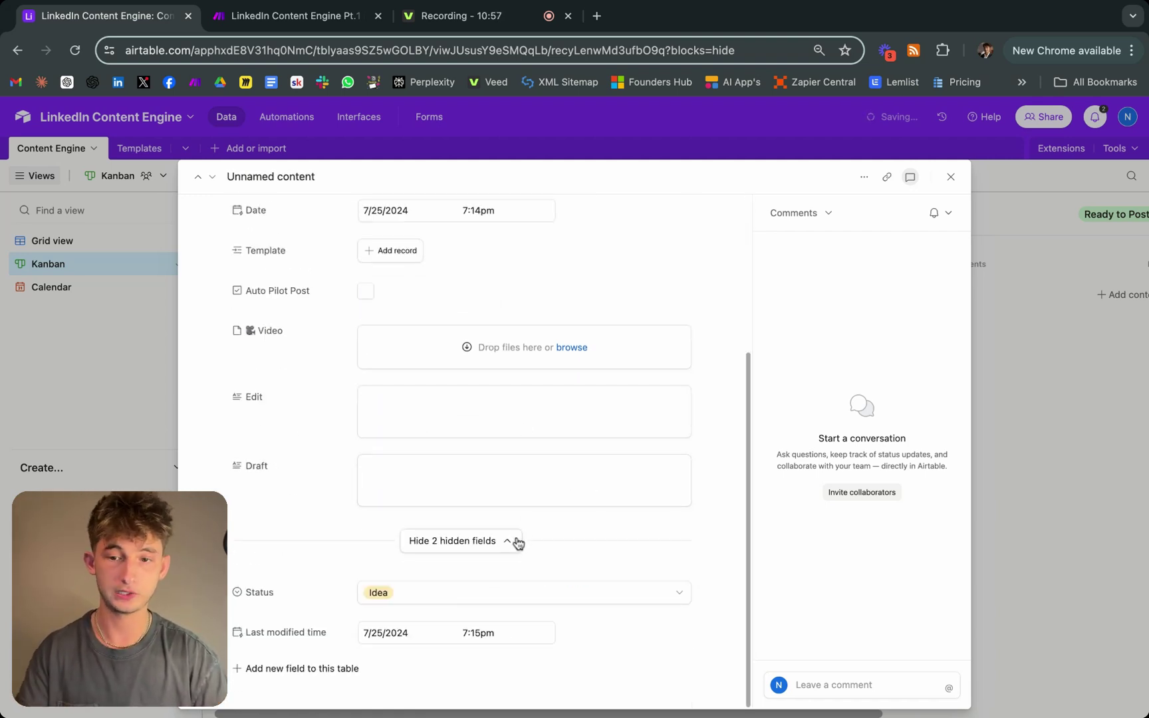
scroll(516, 536, up, 4)
scroll(553, 479, down, 3)
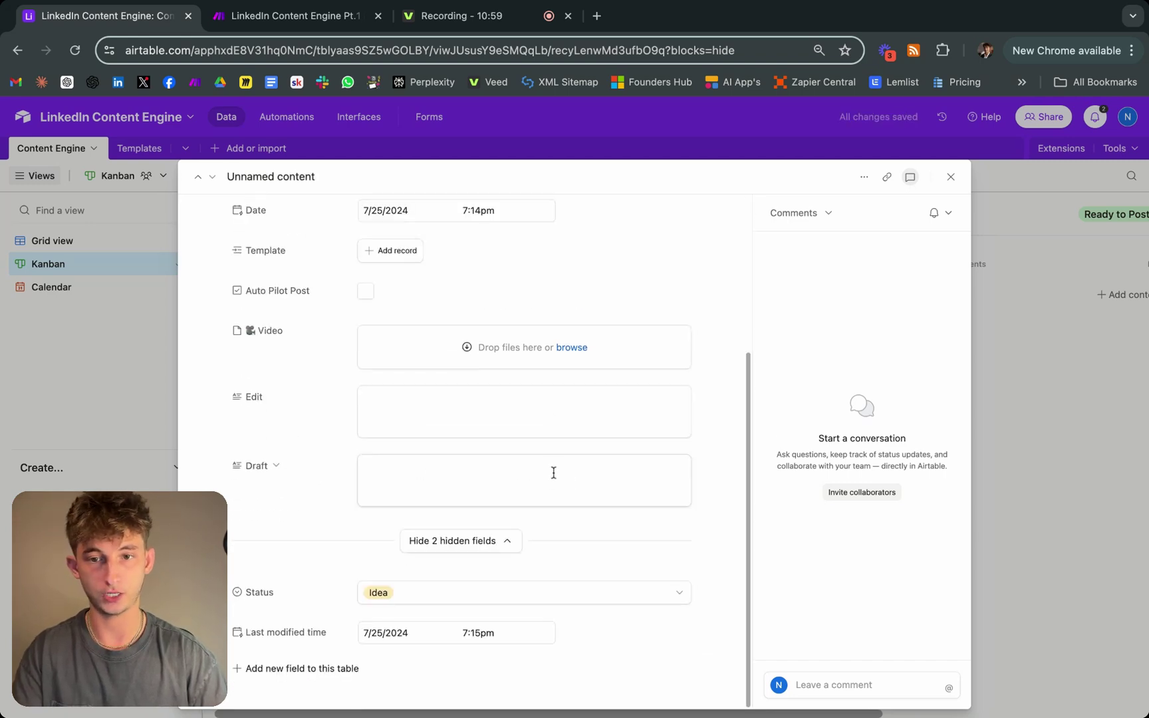
scroll(553, 472, up, 3)
scroll(566, 471, down, 1)
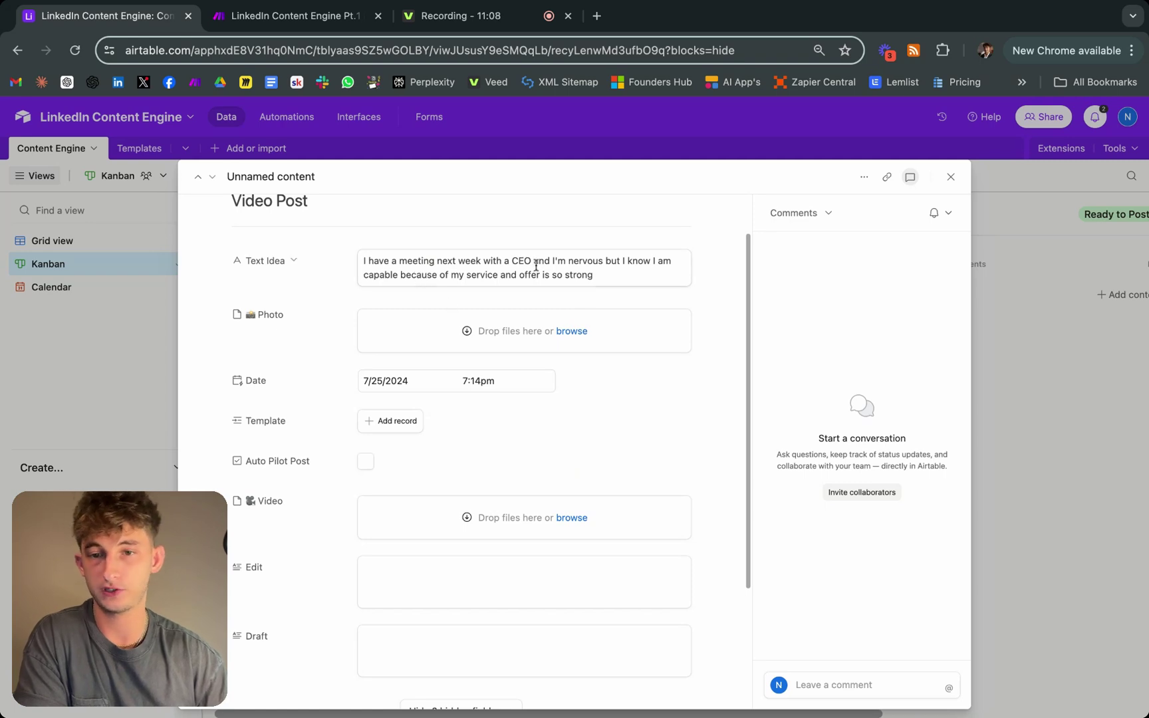
scroll(412, 385, down, 2)
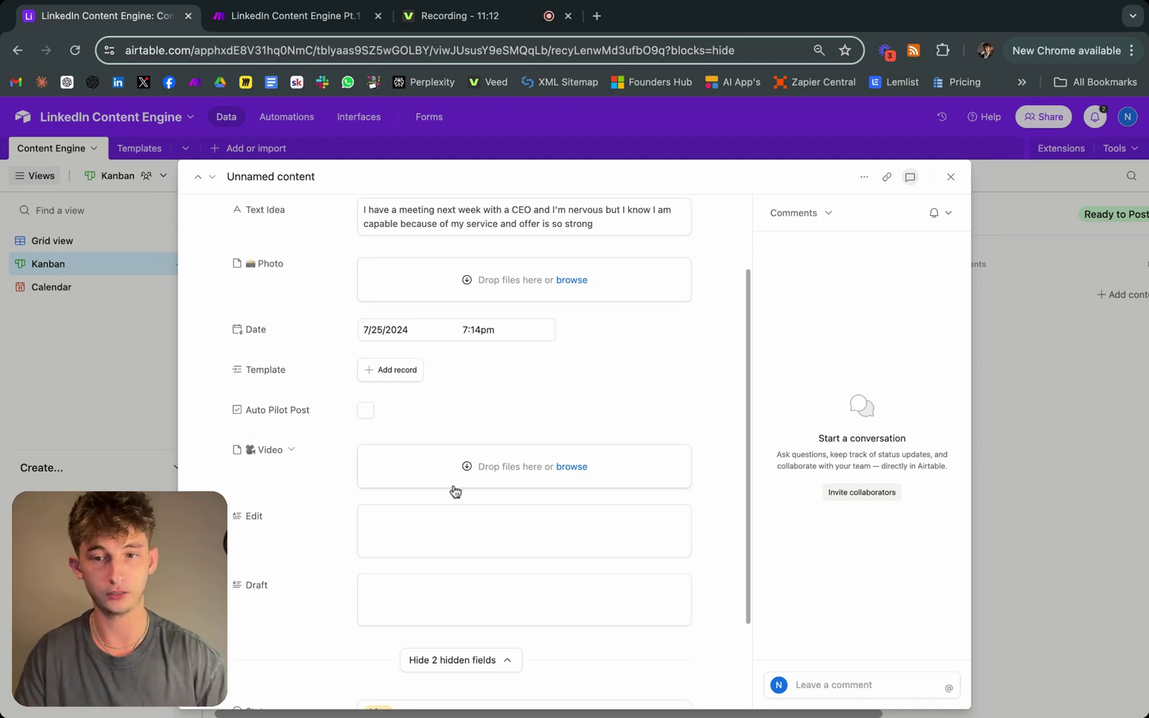
click(567, 284)
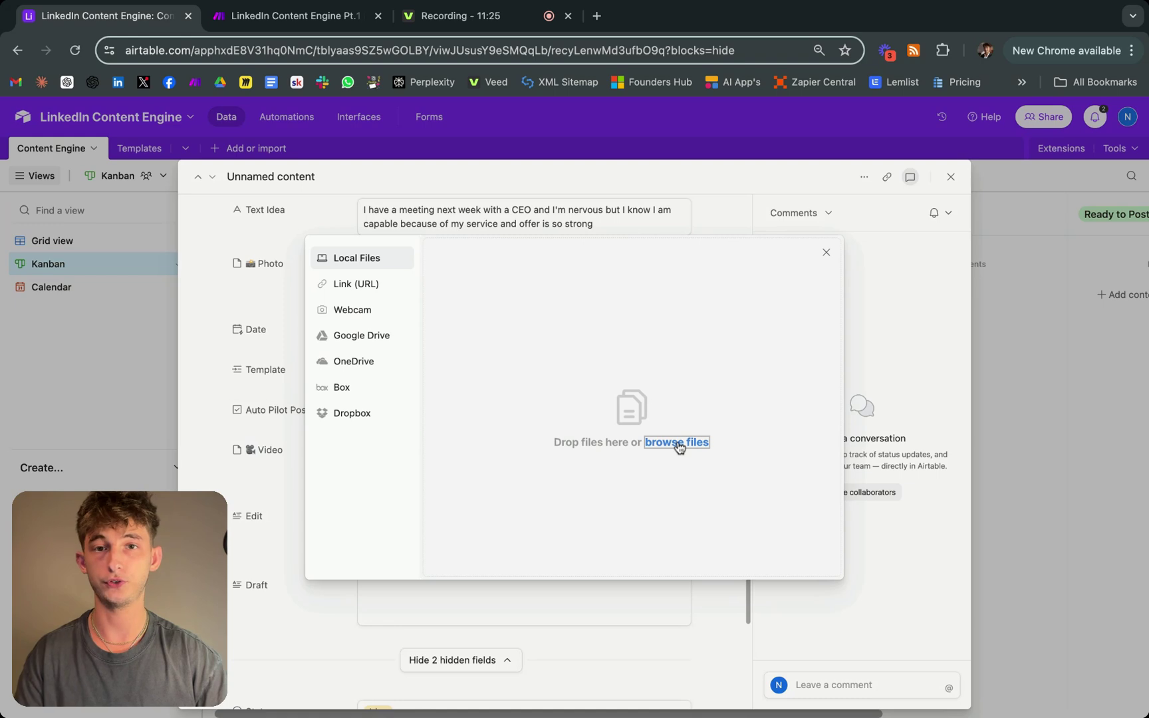
click(677, 443)
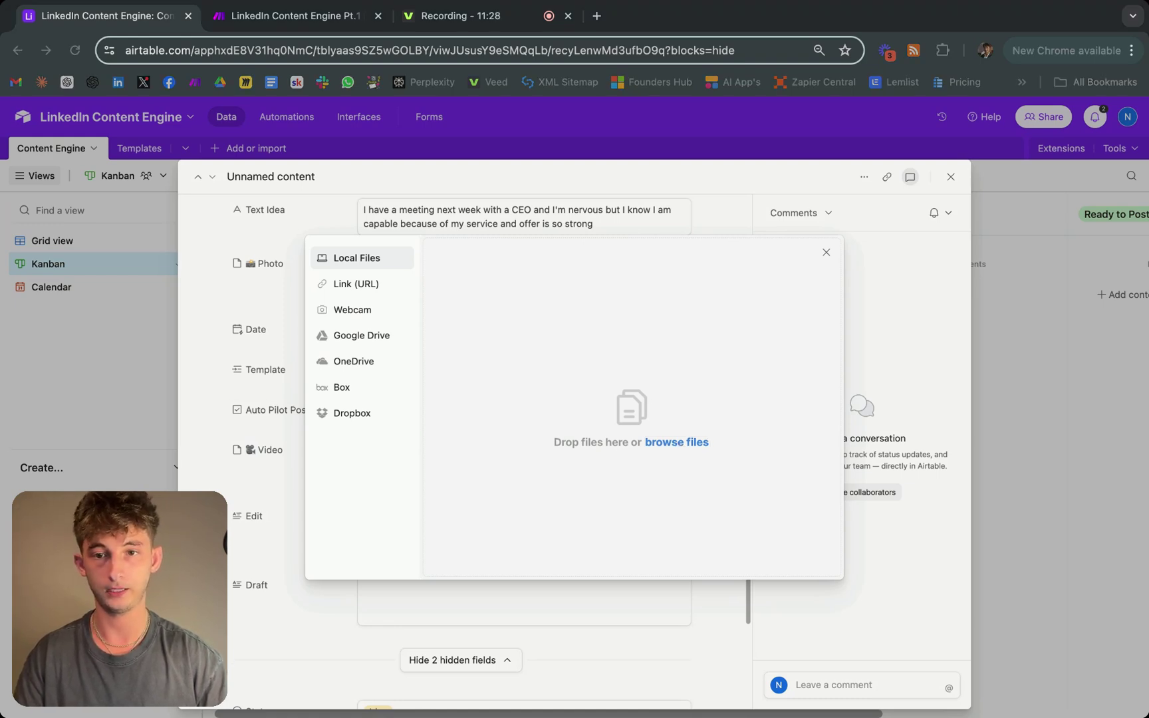
key(Return)
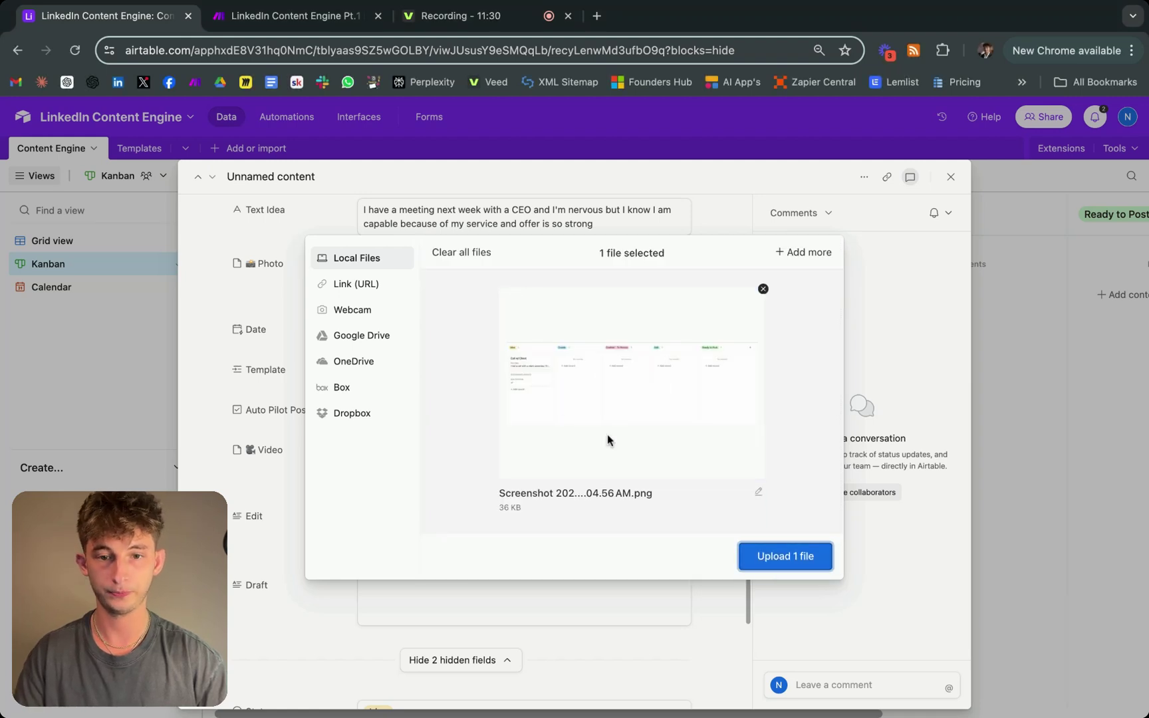
click(773, 555)
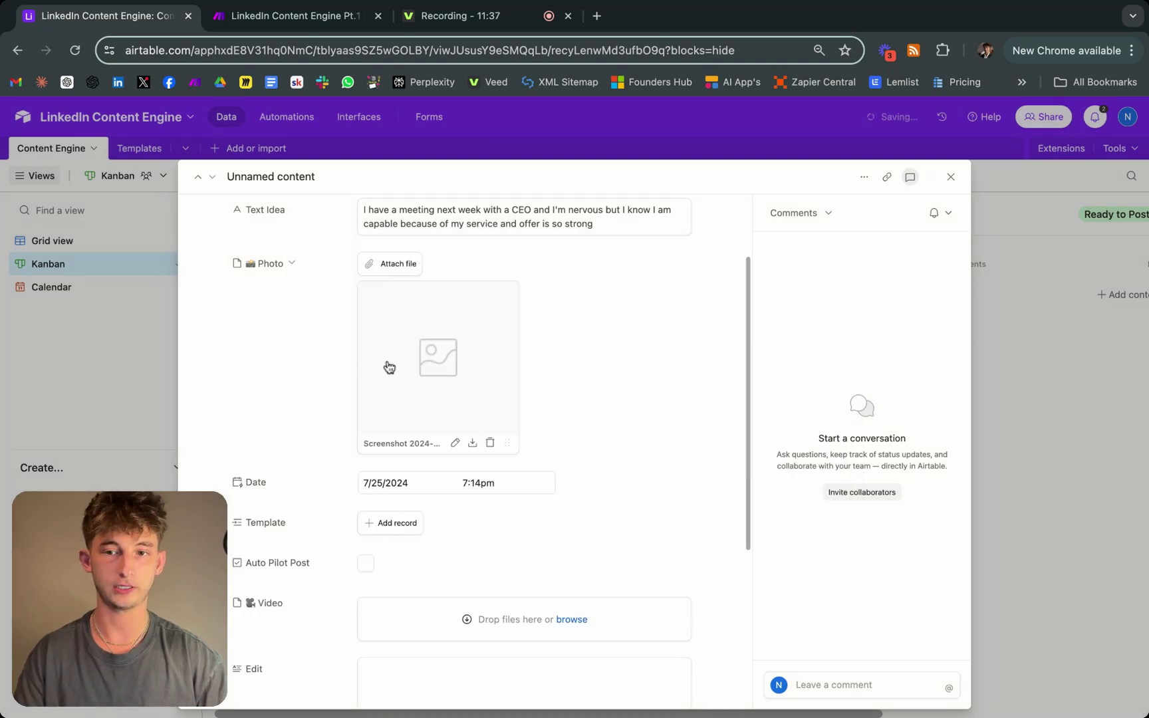
Browse the templates that can be linked in the Video Post record's Template field, and close the record without choosing one.
scroll(578, 485, down, 2)
scroll(458, 503, down, 3)
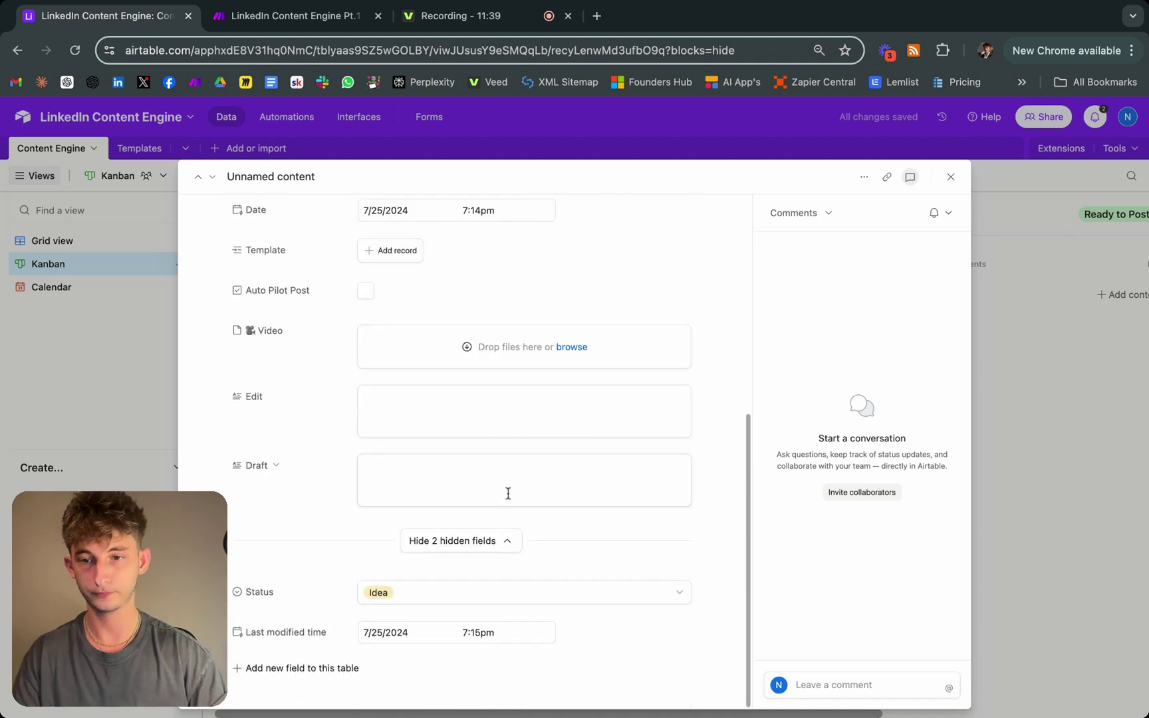
scroll(509, 490, up, 3)
click(387, 451)
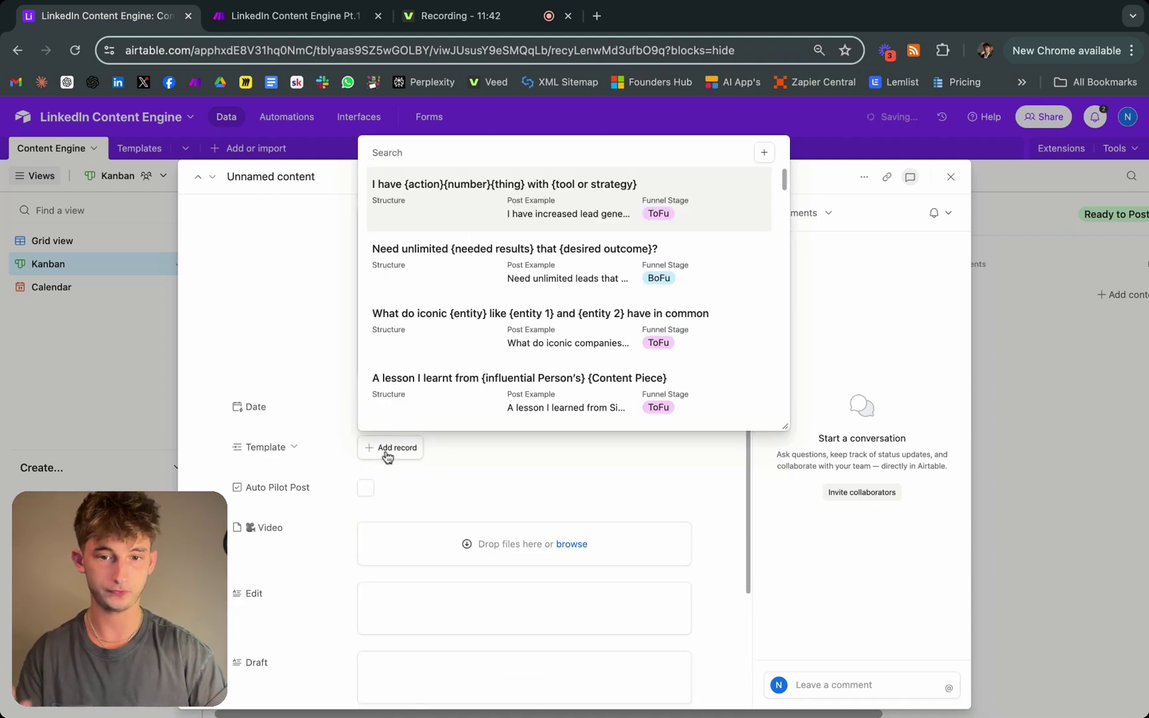
scroll(786, 181, down, 5)
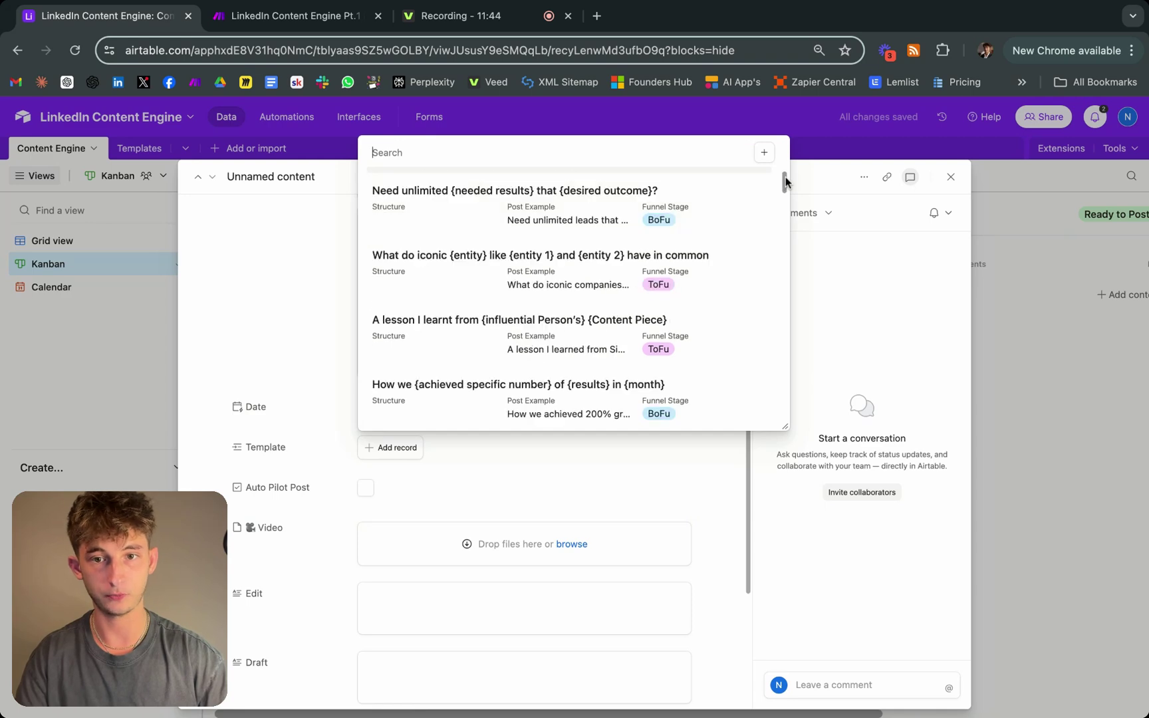
click(313, 358)
click(148, 411)
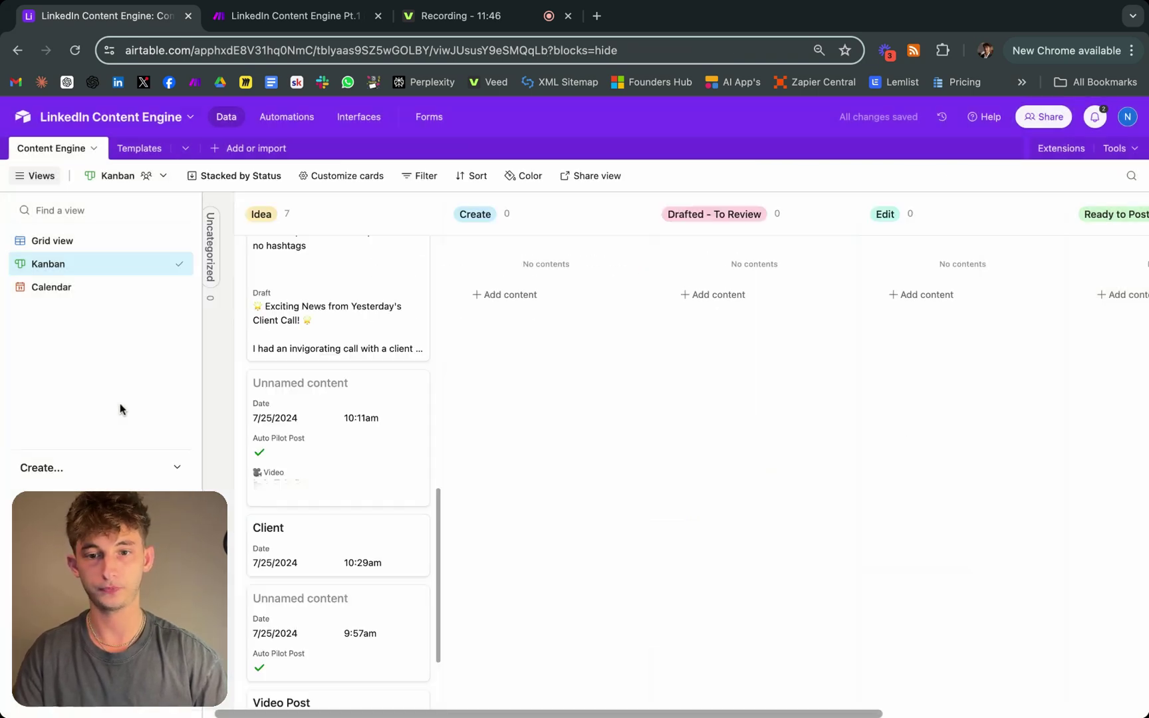
Look through the Templates table and read the post example for "A lesson I learnt from {influential Person's} {Content Piece}".
click(145, 150)
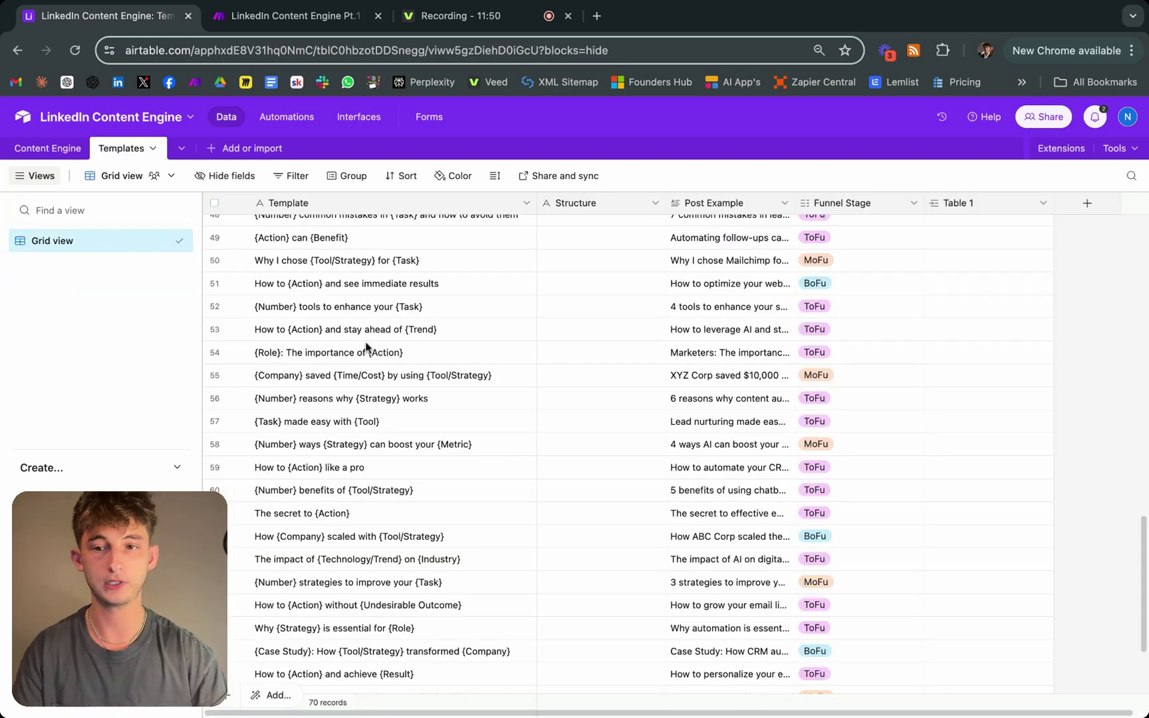
scroll(415, 350, down, 5)
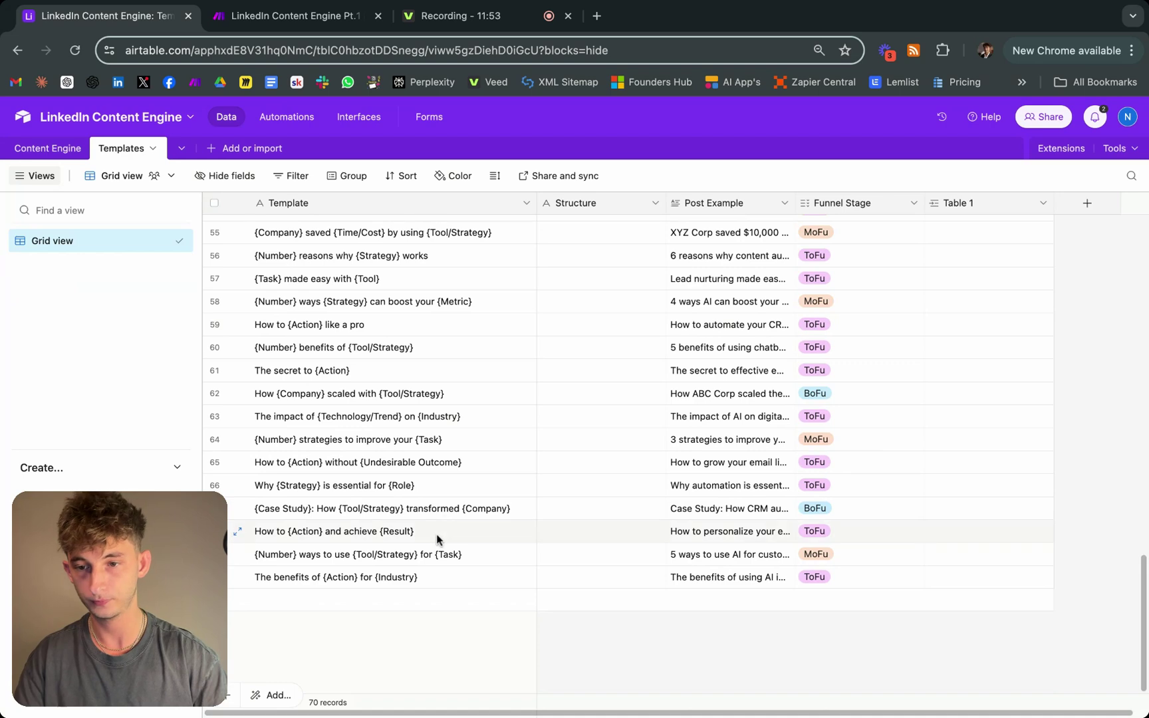
scroll(339, 570, up, 15)
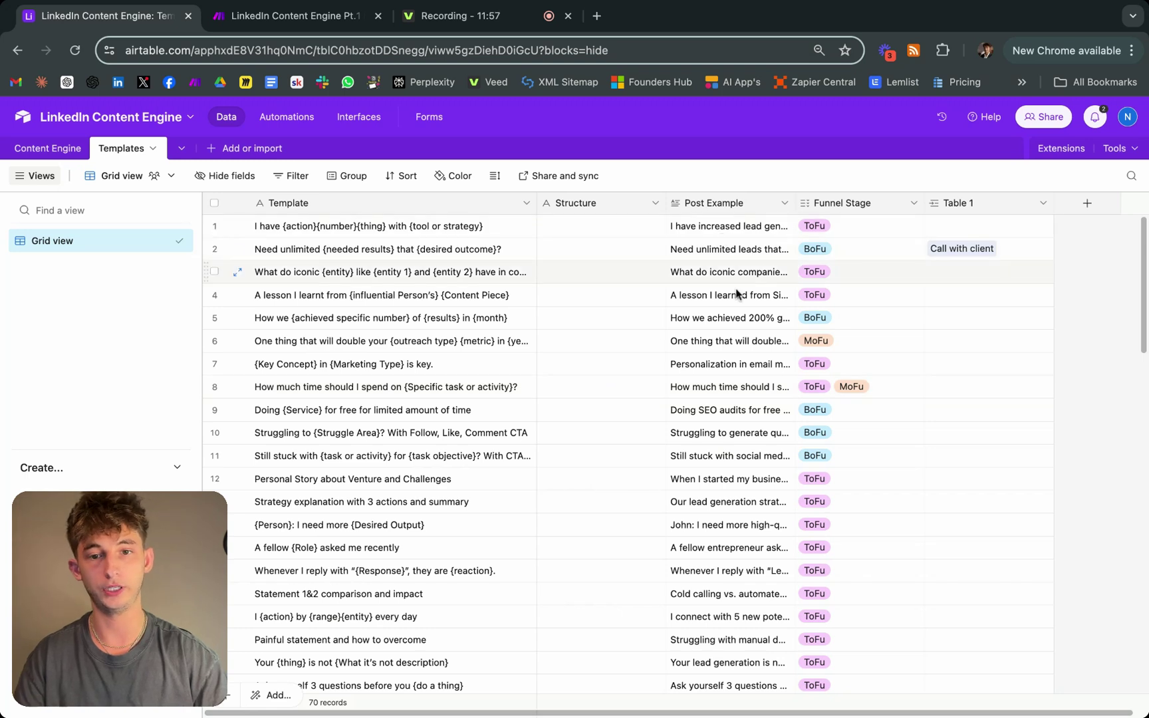
click(708, 297)
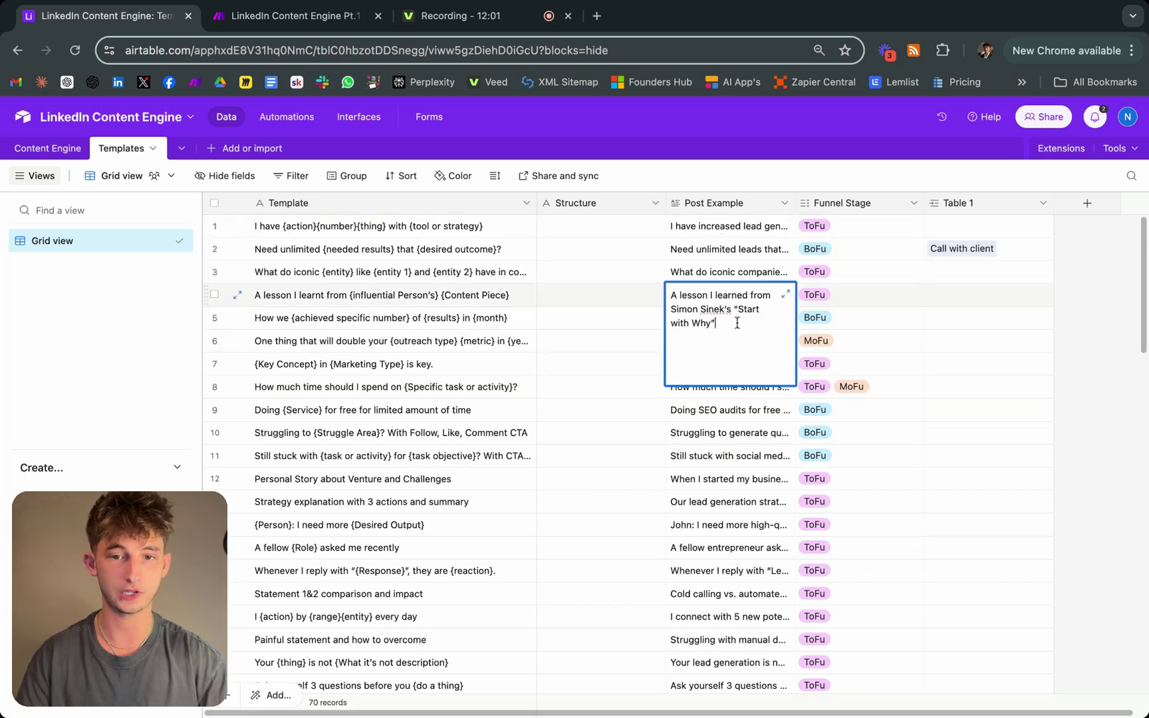
click(424, 294)
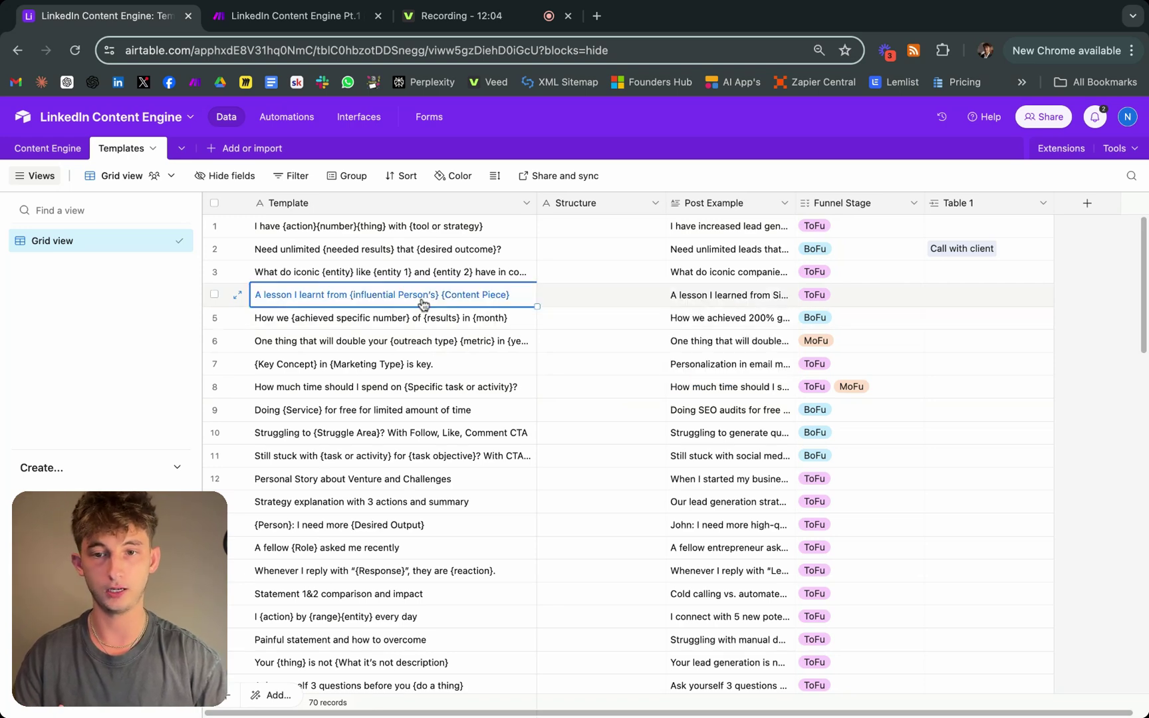
Review the template text "A lesson I learnt from {influential Person's} {Content Piece}" and the post example for "Personal Story about Venture and Challenges".
click(423, 303)
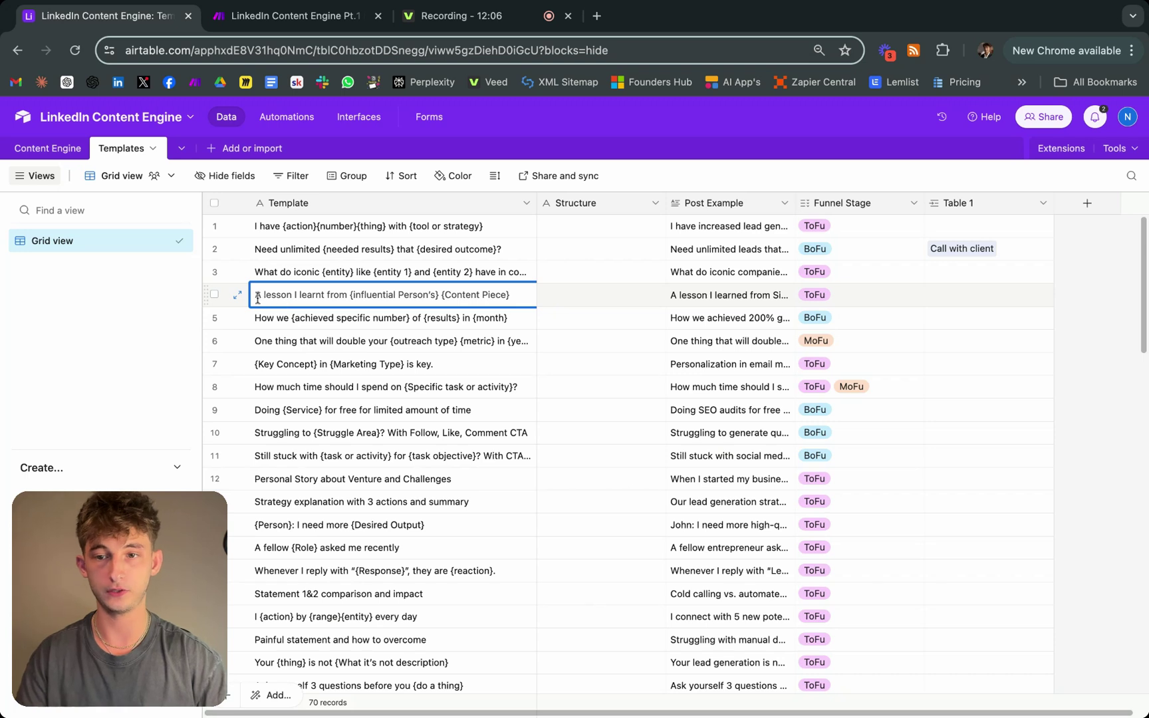
drag(258, 298, 512, 296)
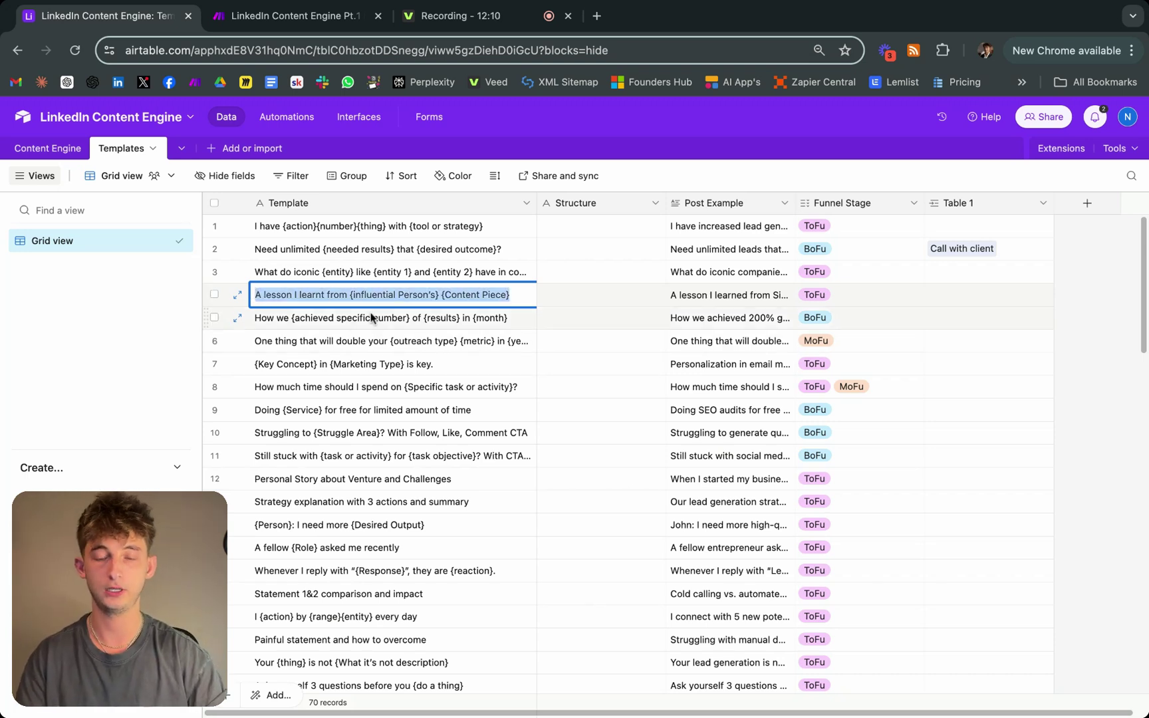
click(483, 296)
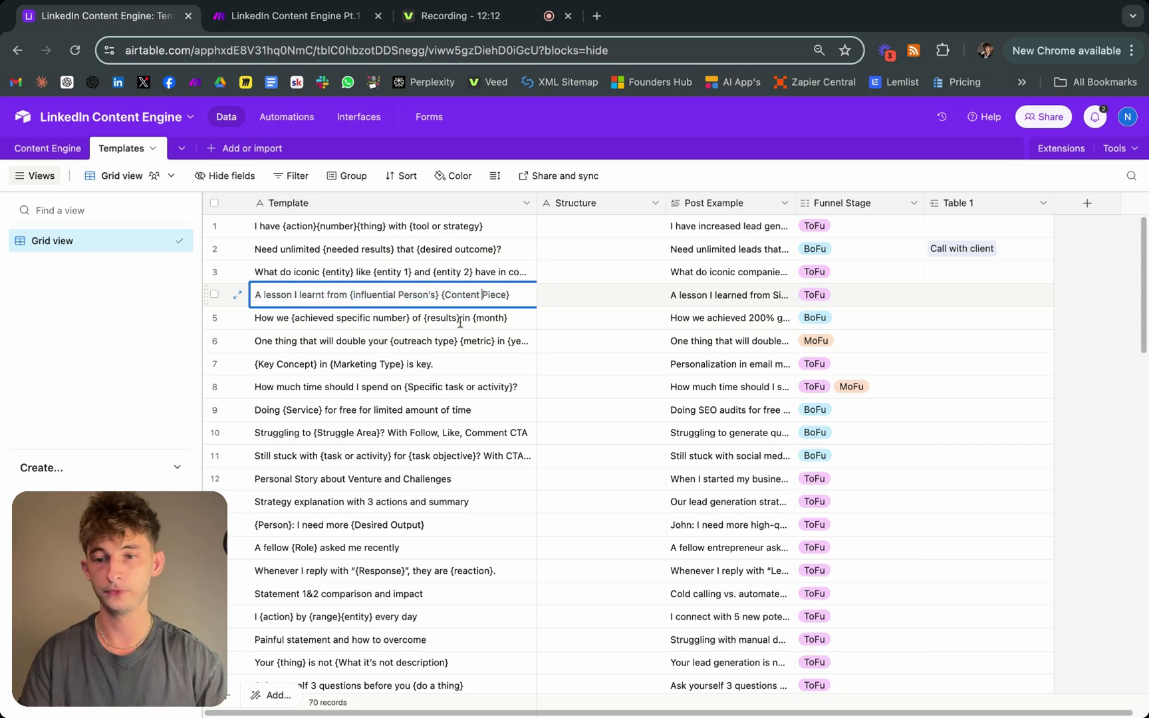
scroll(452, 399, down, 3)
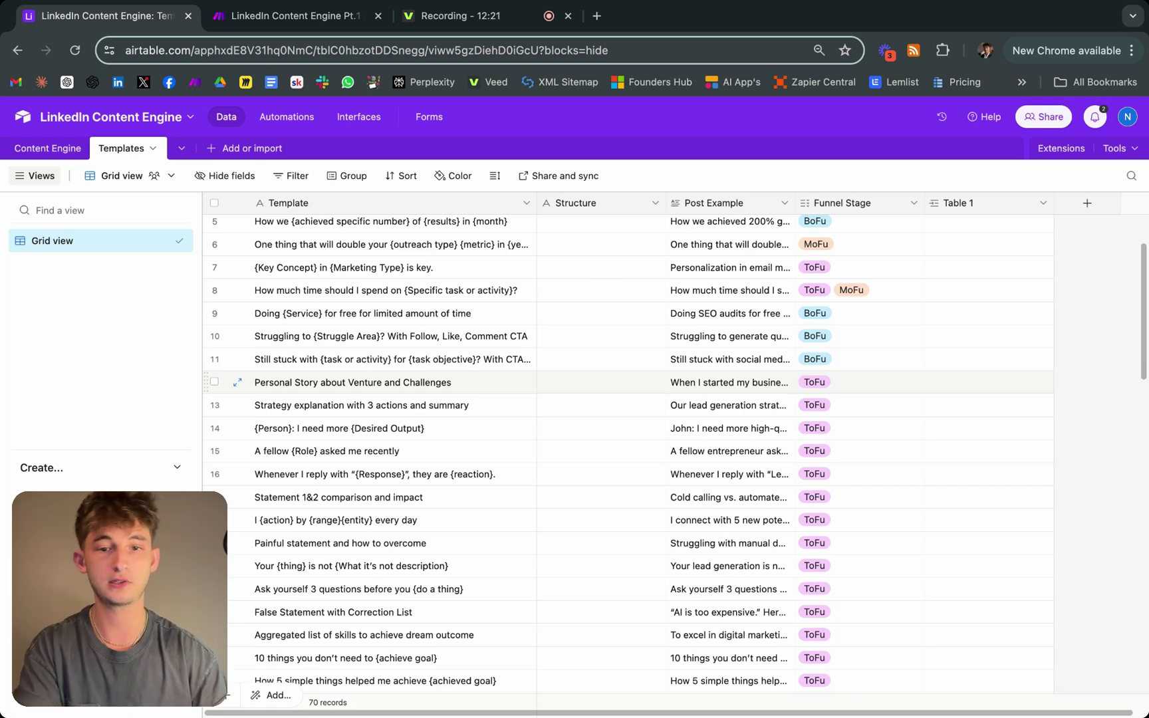
double_click(675, 383)
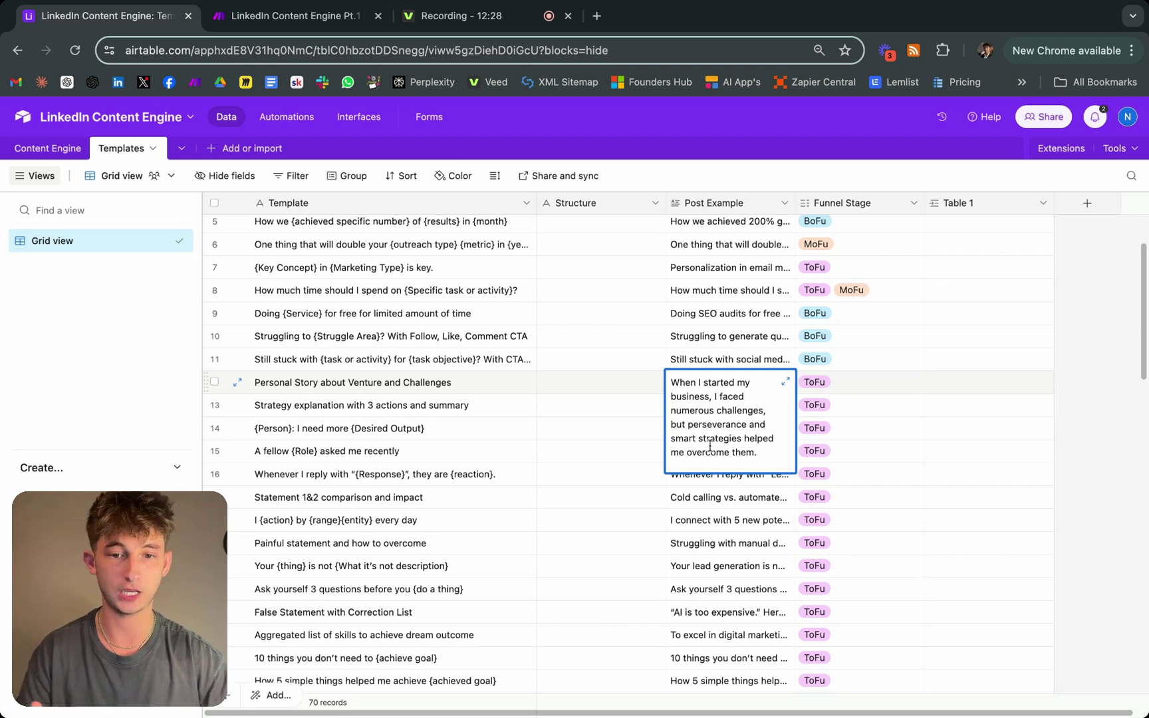
click(680, 523)
Read the full "{2 word question}? {action_suggestion} of {process}" template and its post example further down the Templates table.
scroll(346, 459, down, 5)
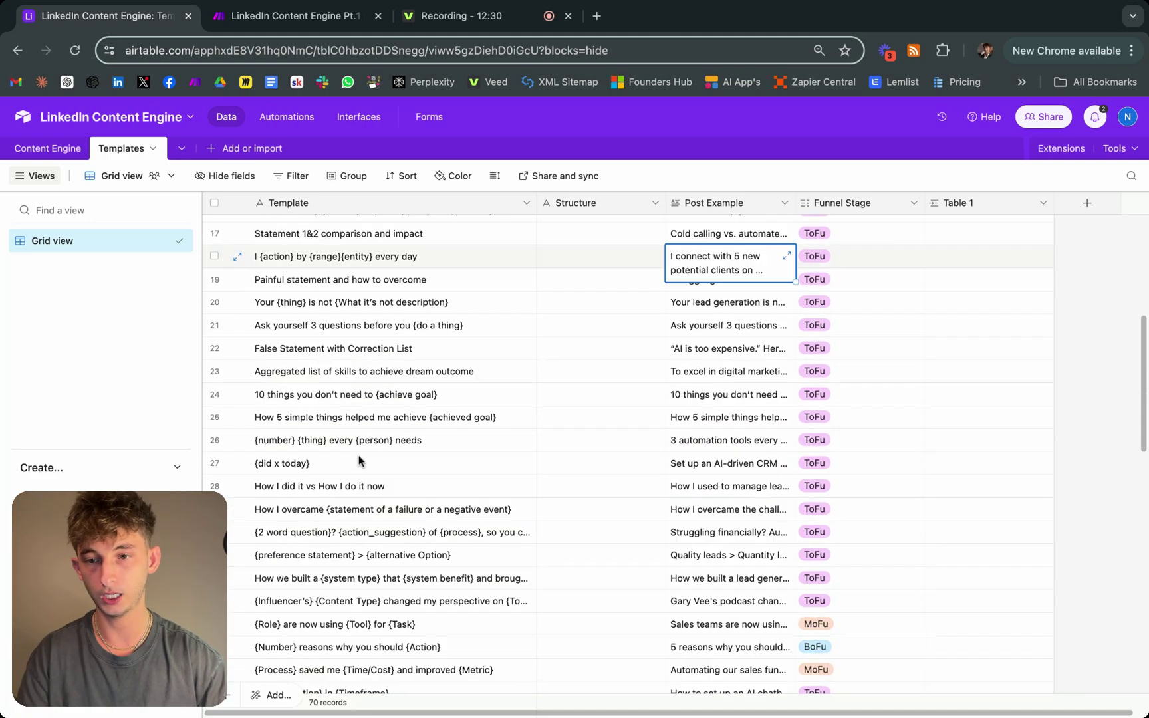
scroll(359, 460, down, 1)
double_click(297, 482)
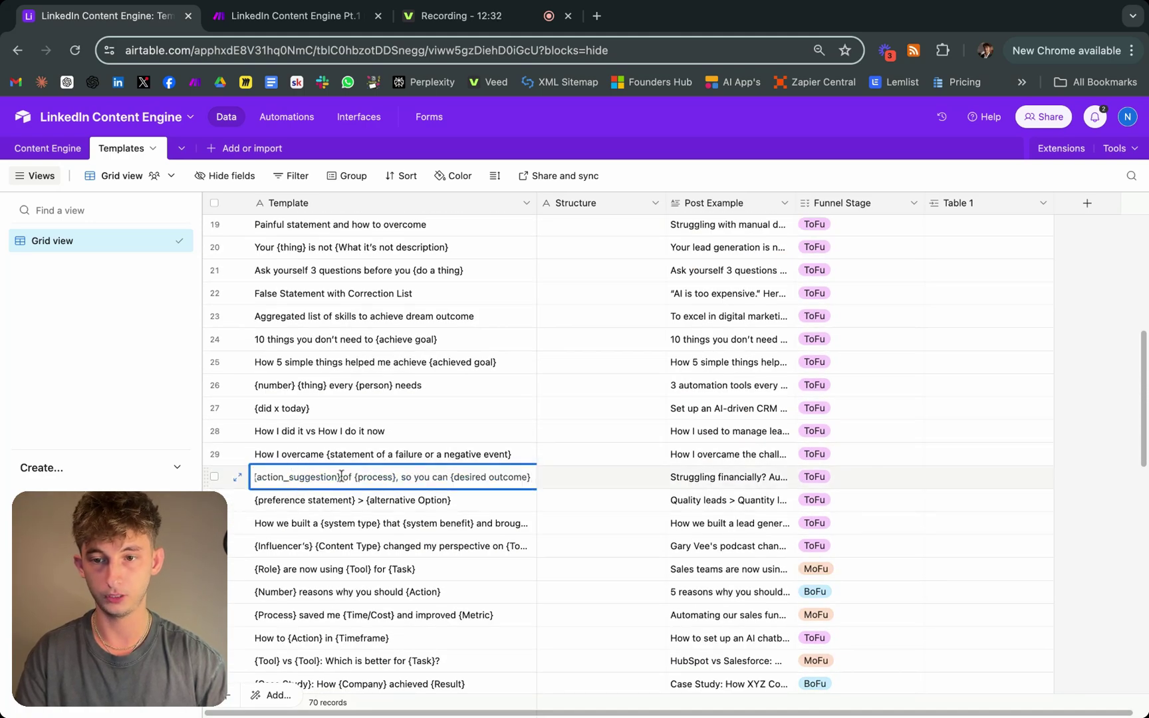
text({2 word question}?)
click(329, 503)
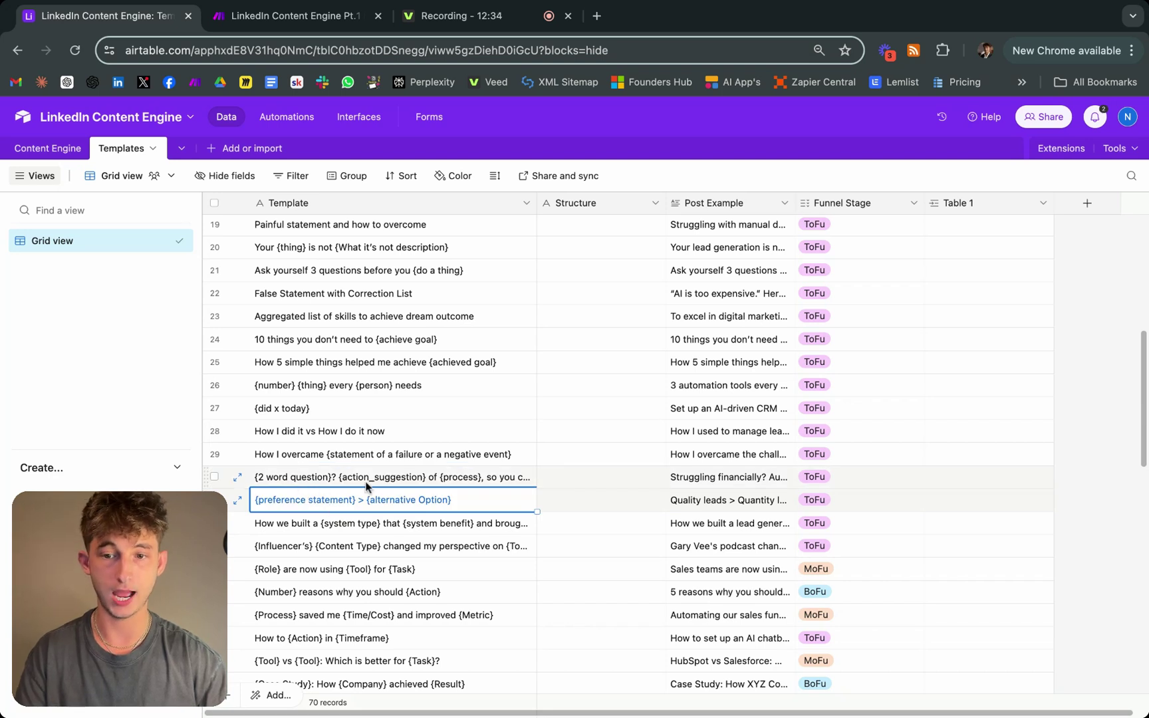
double_click(366, 482)
key(super+a)
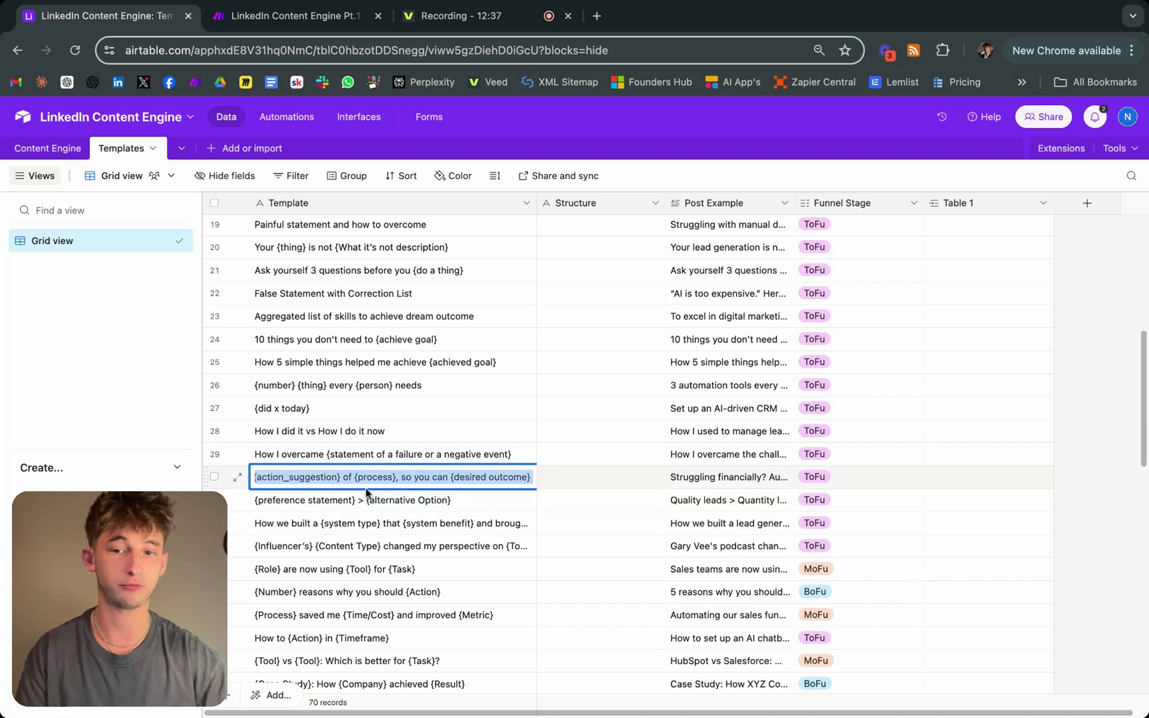
double_click(720, 492)
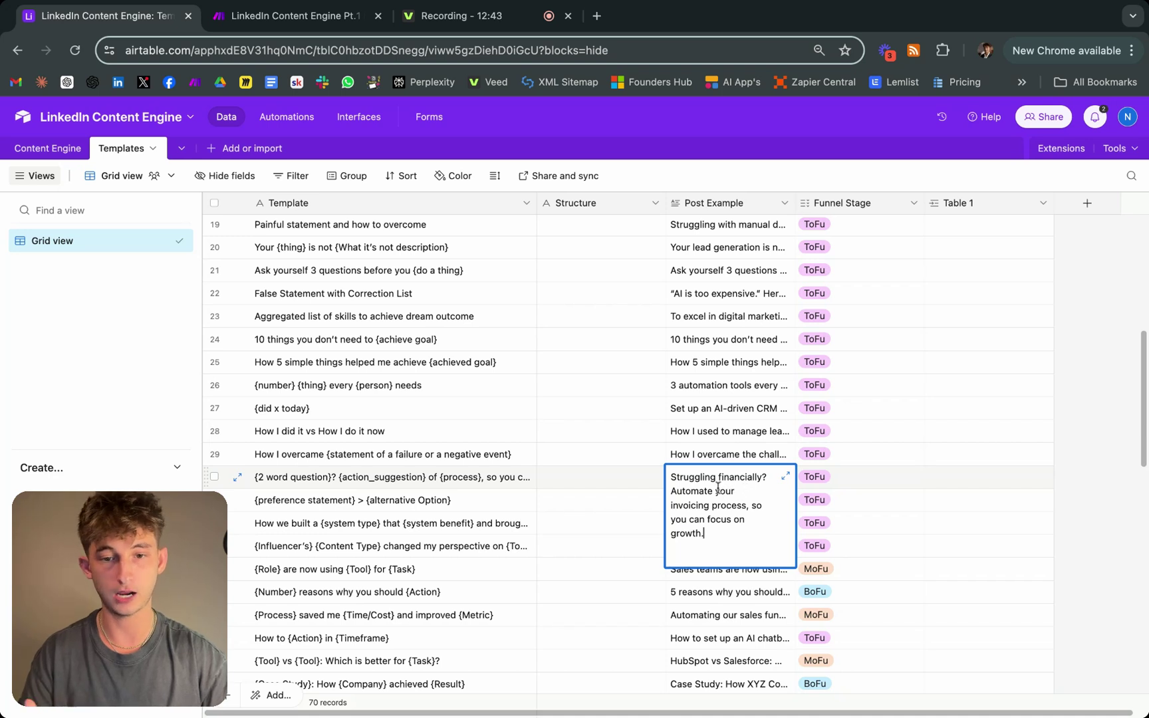
click(370, 455)
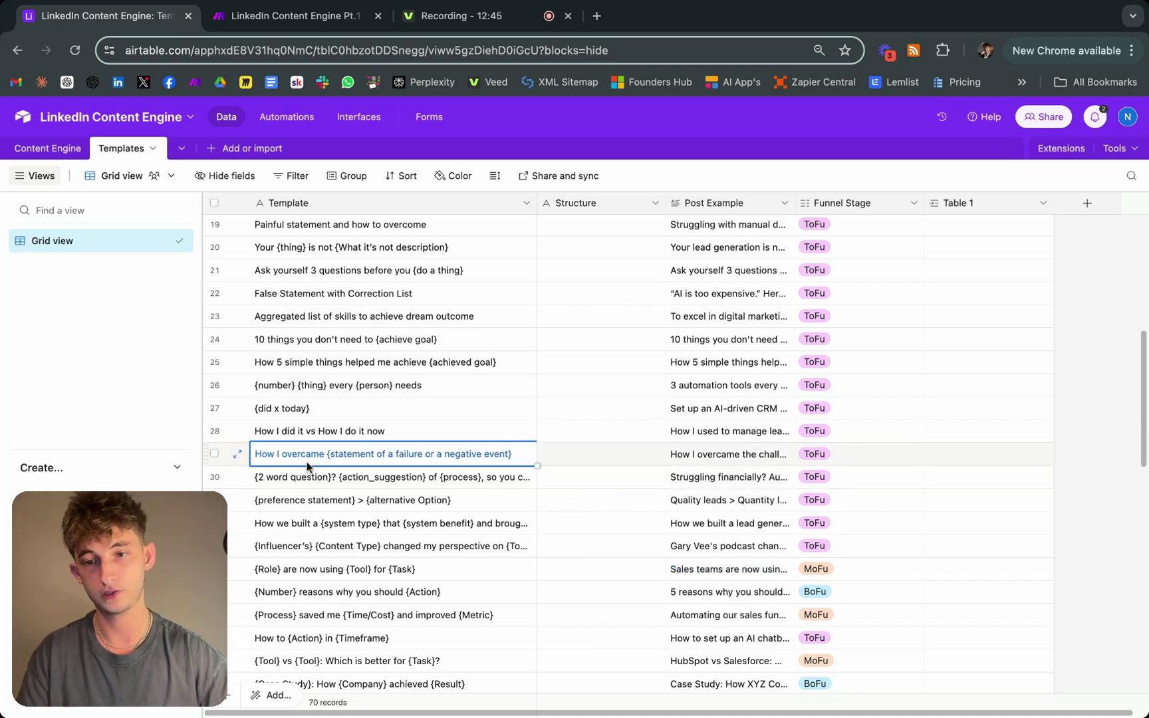
click(364, 479)
In the Content Engine table's Video Post record, link the template "Personal Story about Venture and Challenges".
click(48, 148)
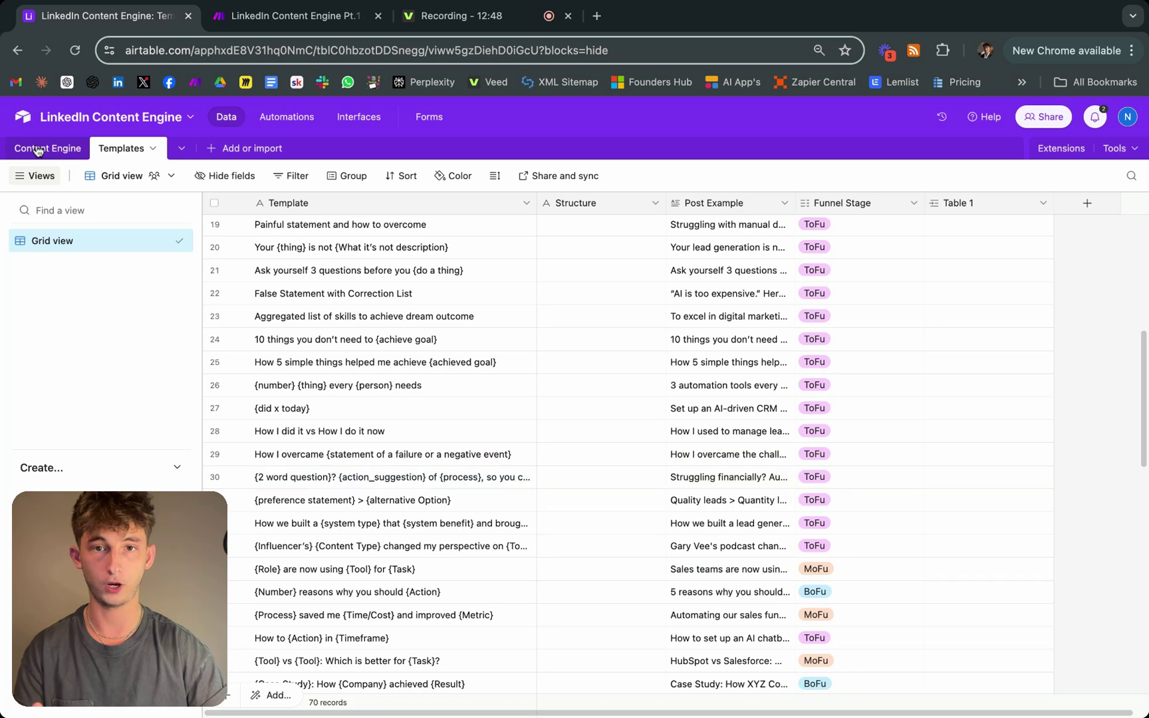
scroll(332, 425, down, 10)
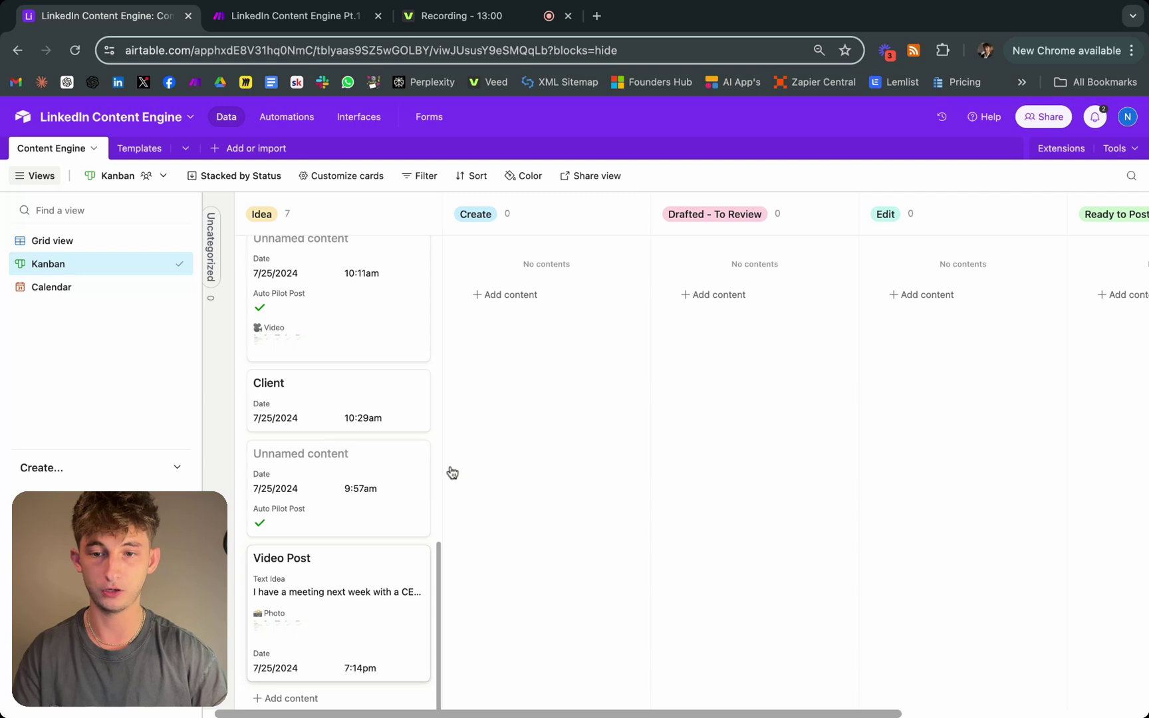
click(399, 559)
scroll(456, 557, down, 3)
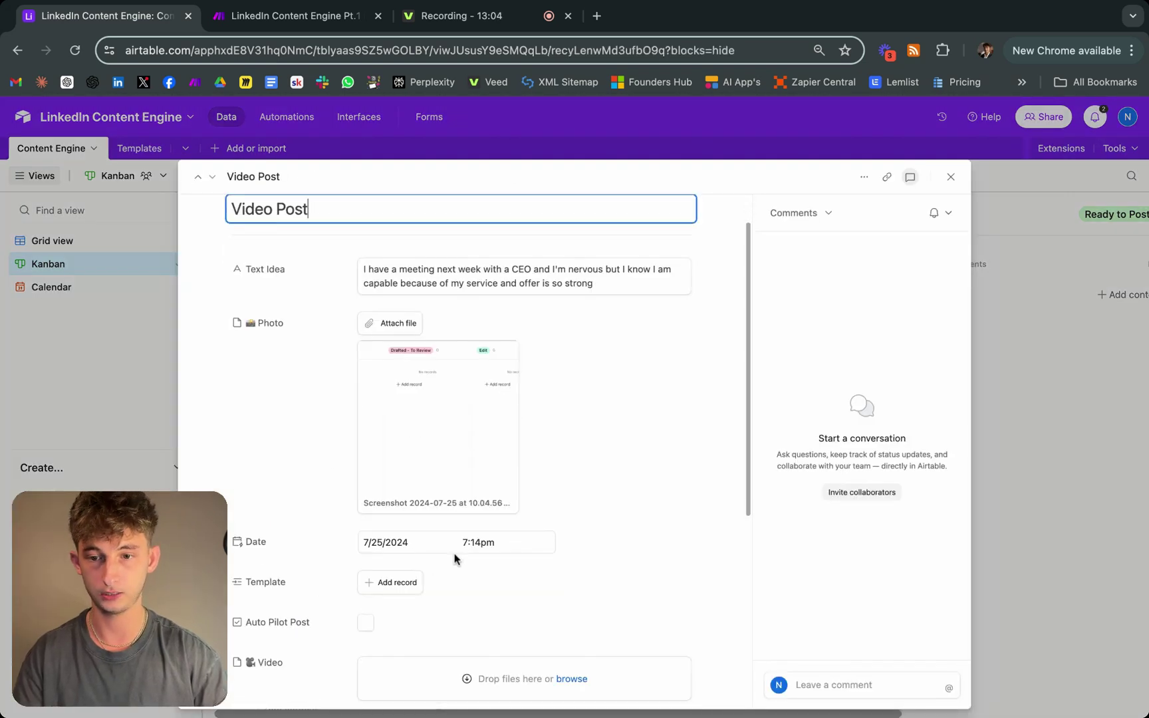
click(391, 534)
scroll(509, 572, down, 5)
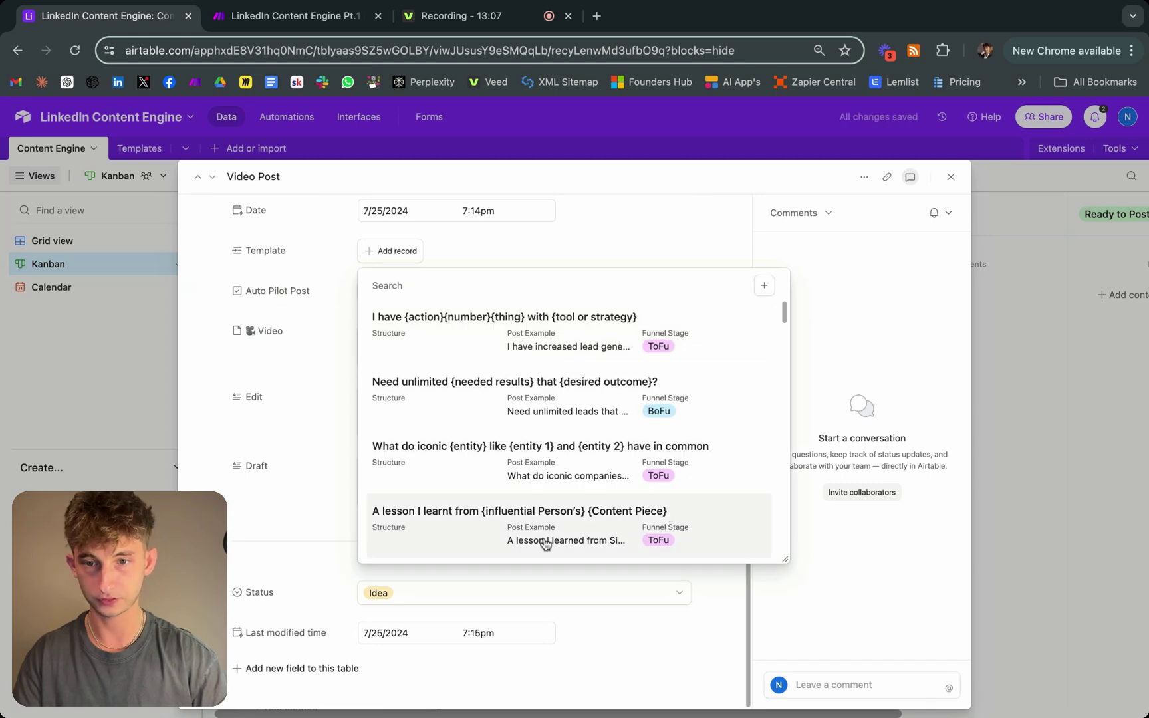
scroll(544, 541, down, 3)
scroll(544, 466, down, 4)
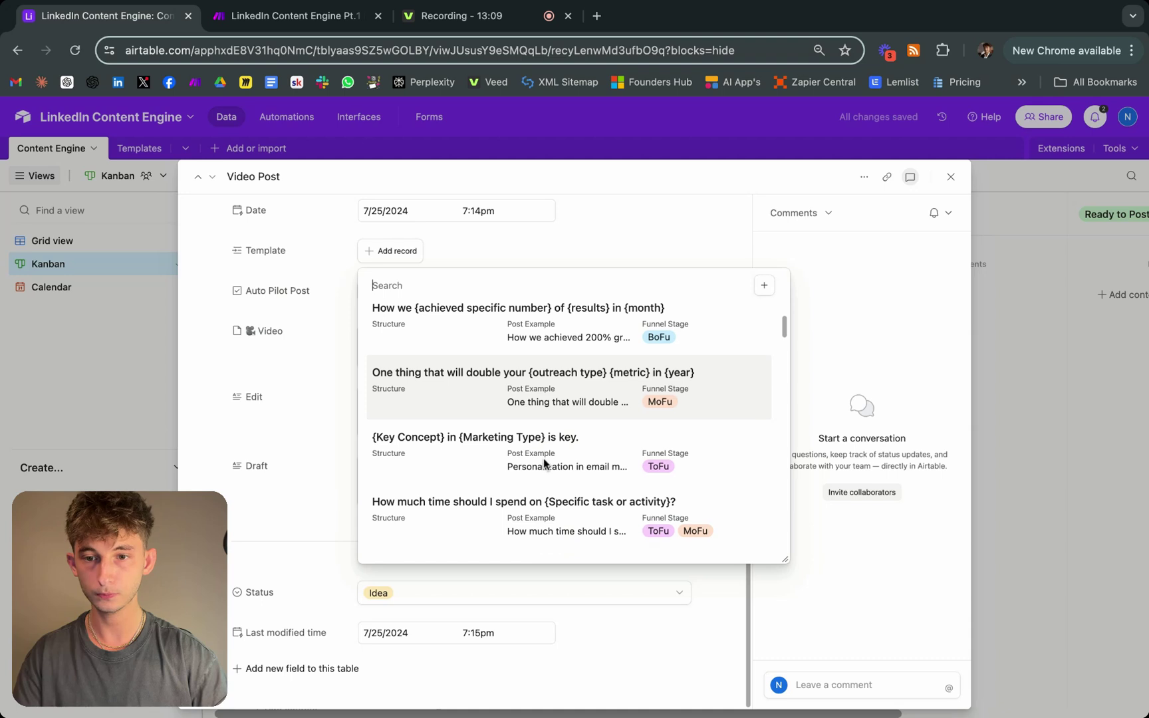
scroll(552, 466, down, 2)
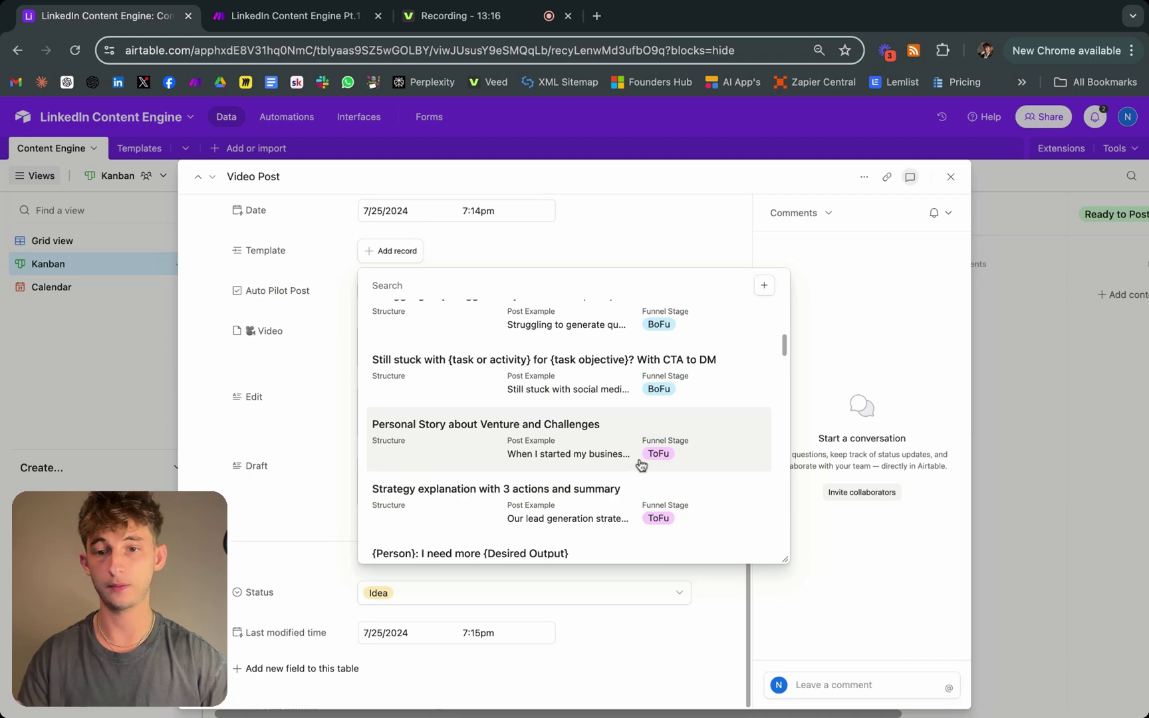
click(473, 455)
Check the Video Post record's fields, close it, and move its card from Idea to Create on the Kanban board.
scroll(344, 495, down, 2)
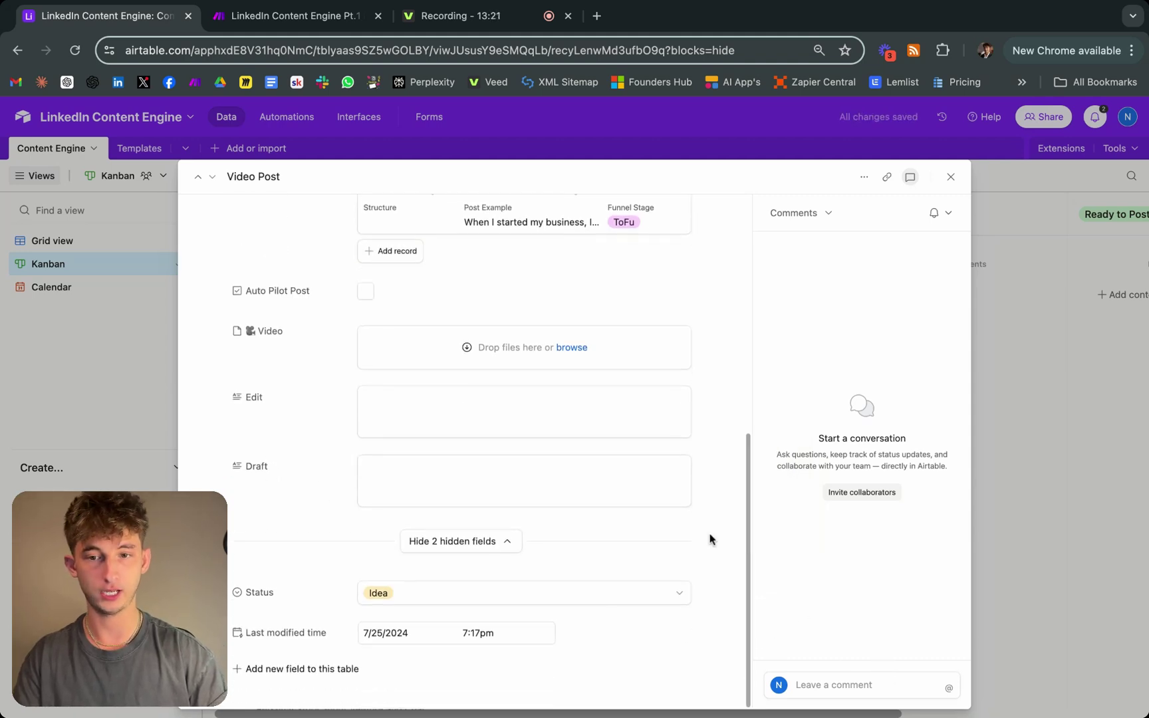
scroll(457, 521, up, 8)
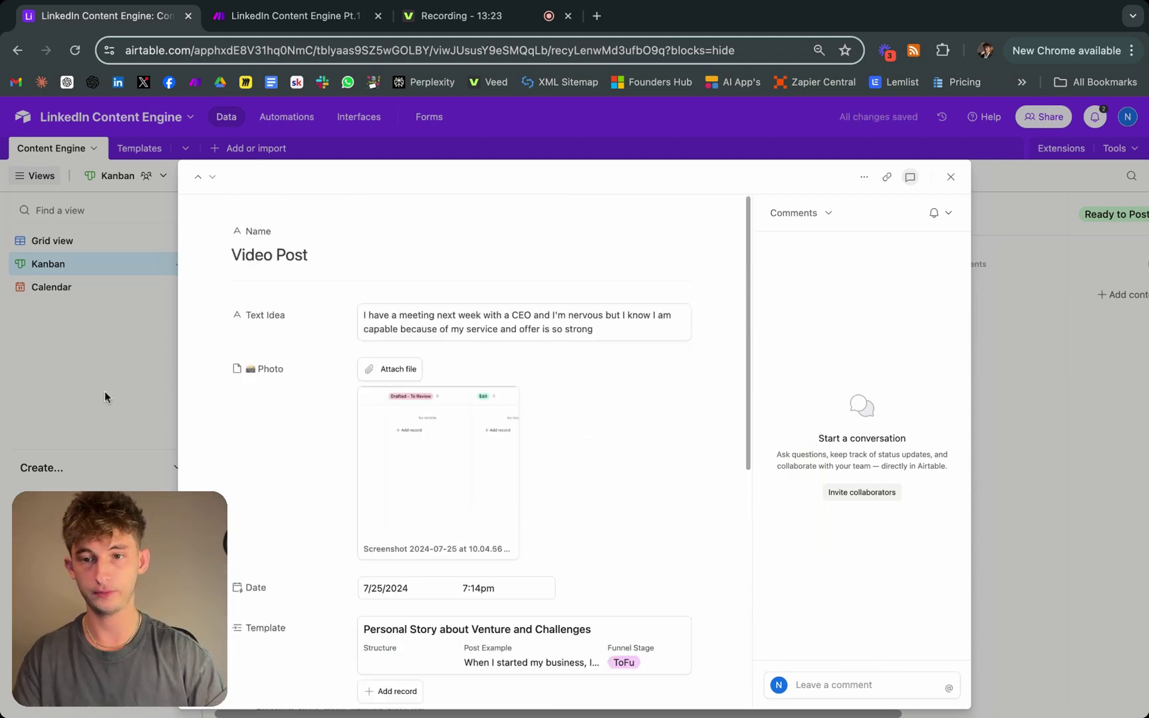
click(105, 392)
scroll(336, 501, down, 1)
drag(284, 608, 524, 357)
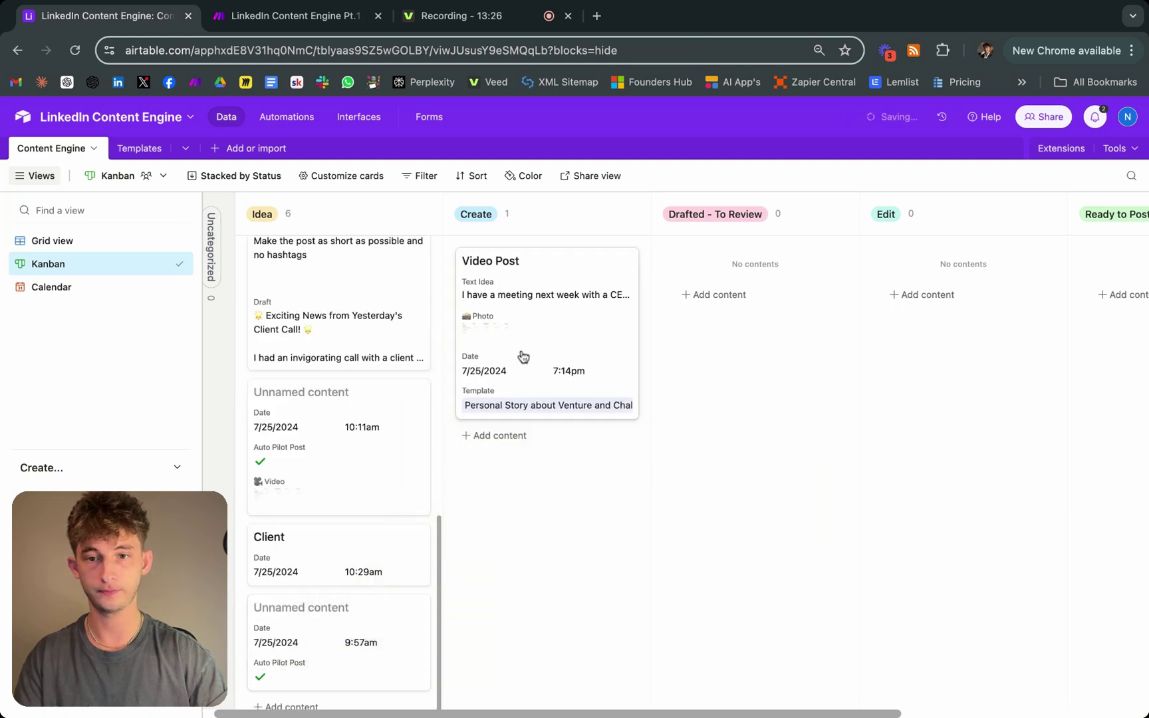
Switch to Make and run the LinkedIn Content Engine Pt.1 scenario once.
click(272, 24)
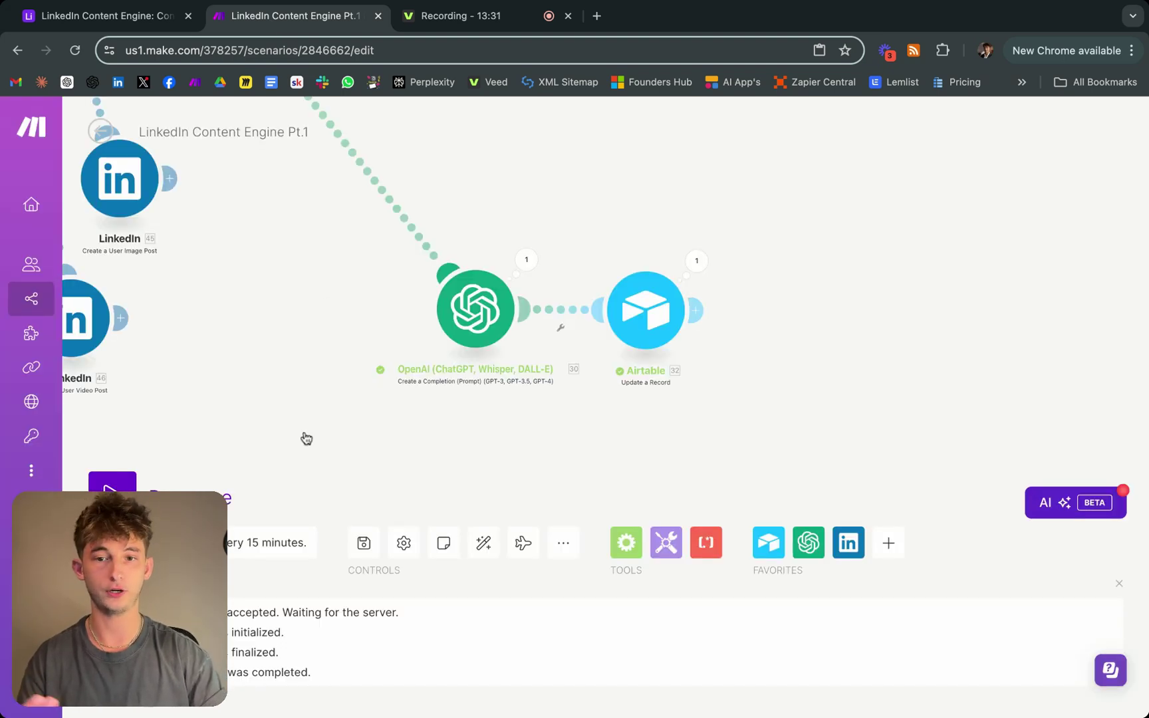
click(106, 16)
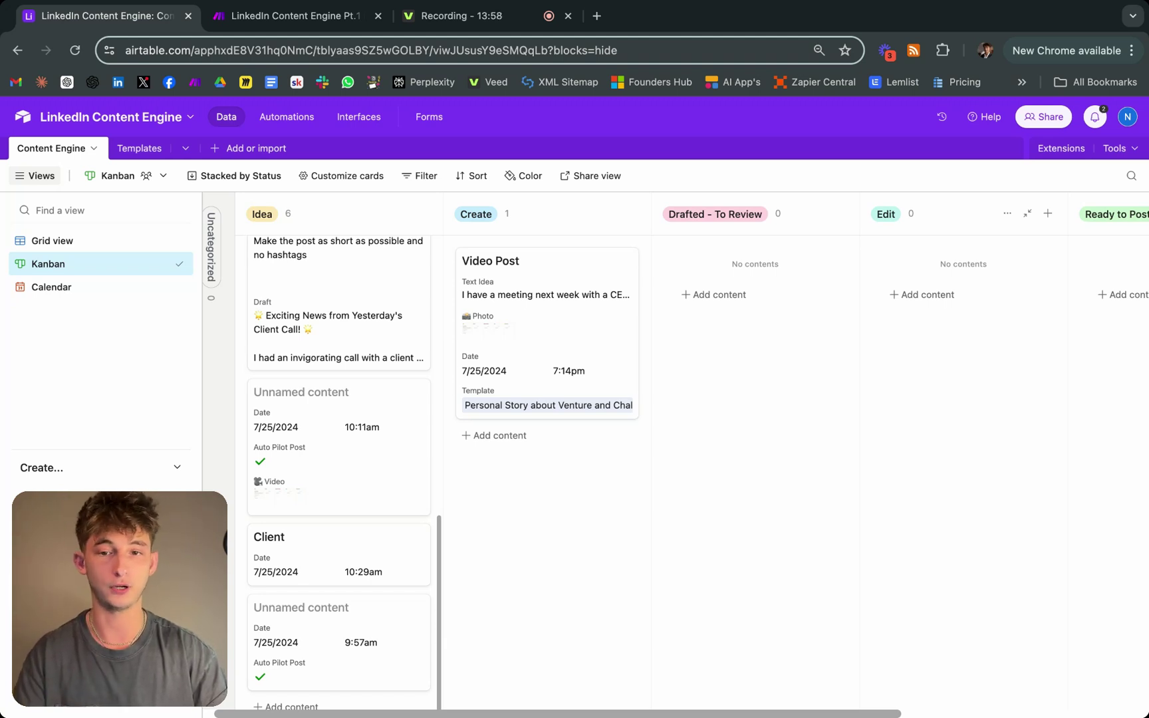
click(284, 17)
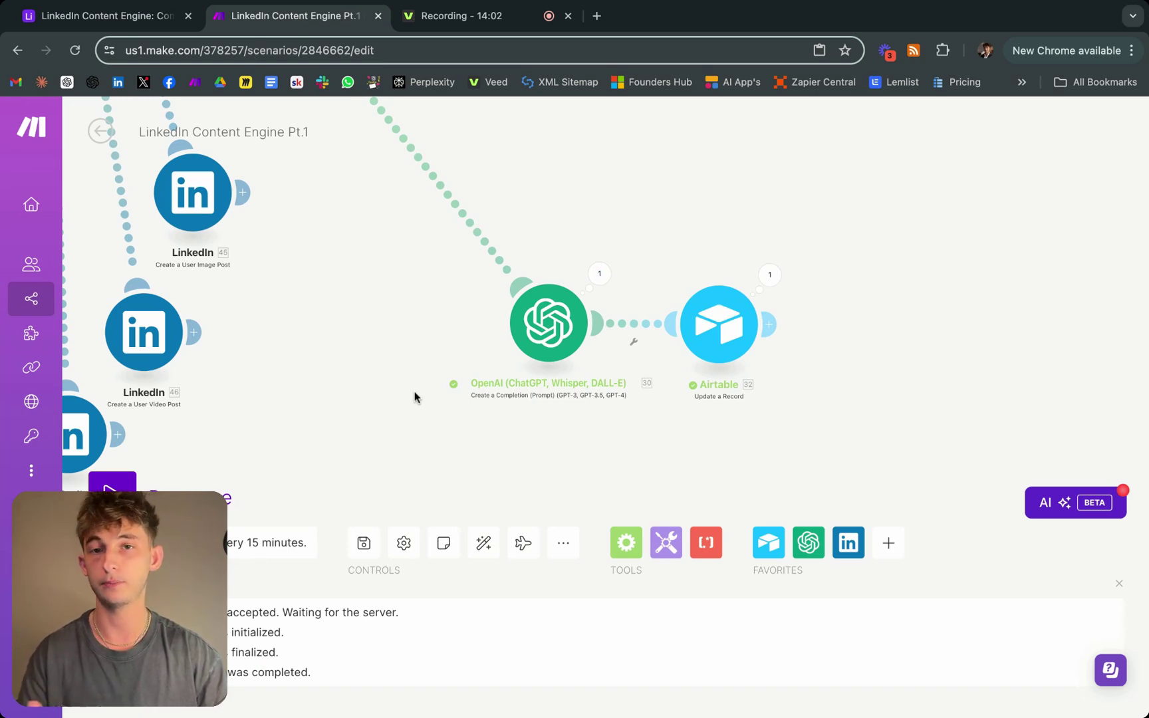
scroll(362, 366, left, 10)
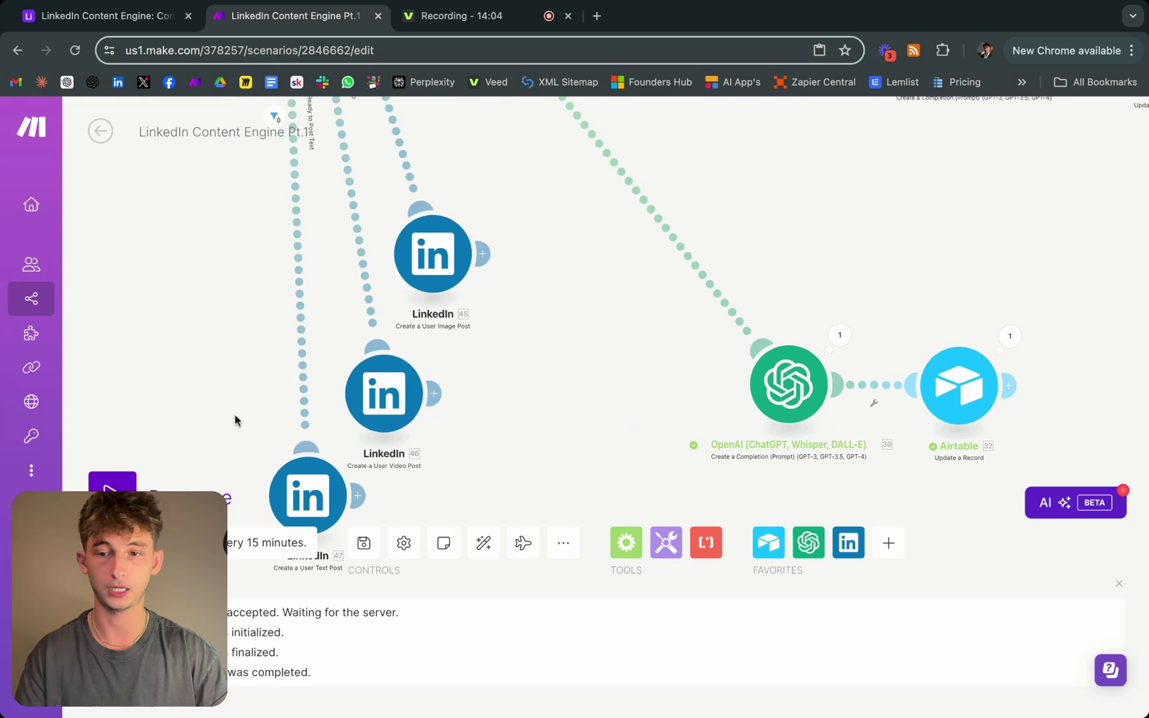
scroll(277, 318, down, 5)
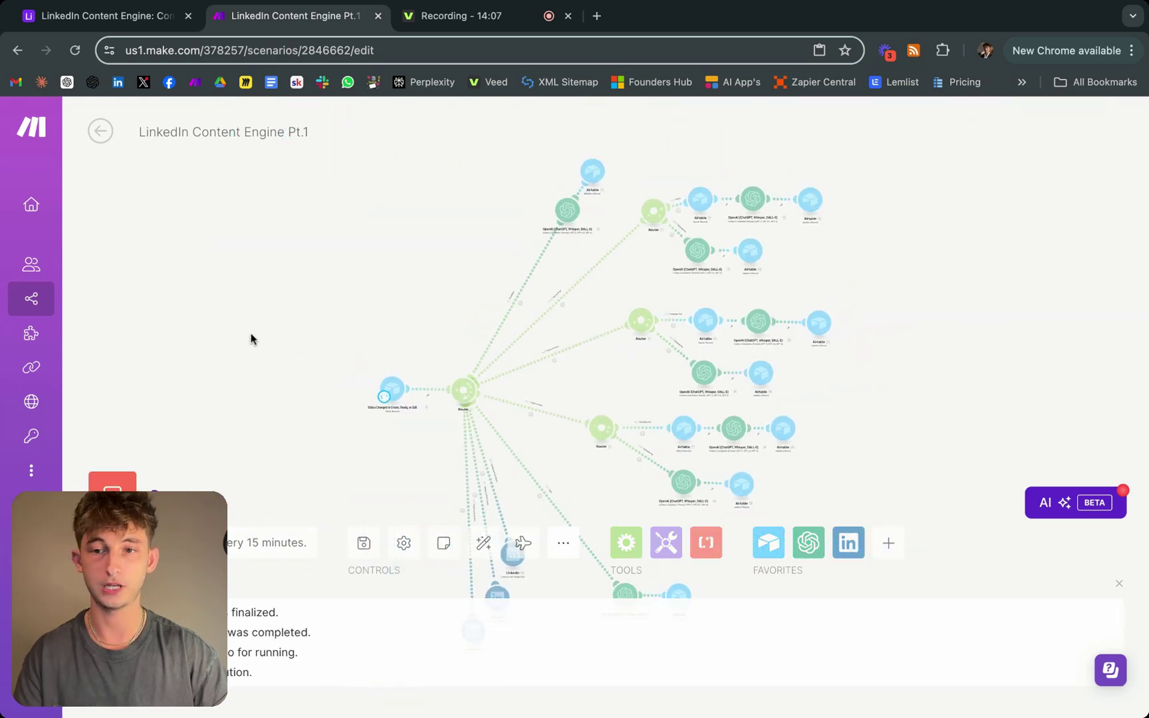
Trace the run along the Photo to Post route through Template Yes, and inspect the output of its OpenAI module.
scroll(421, 378, up, 10)
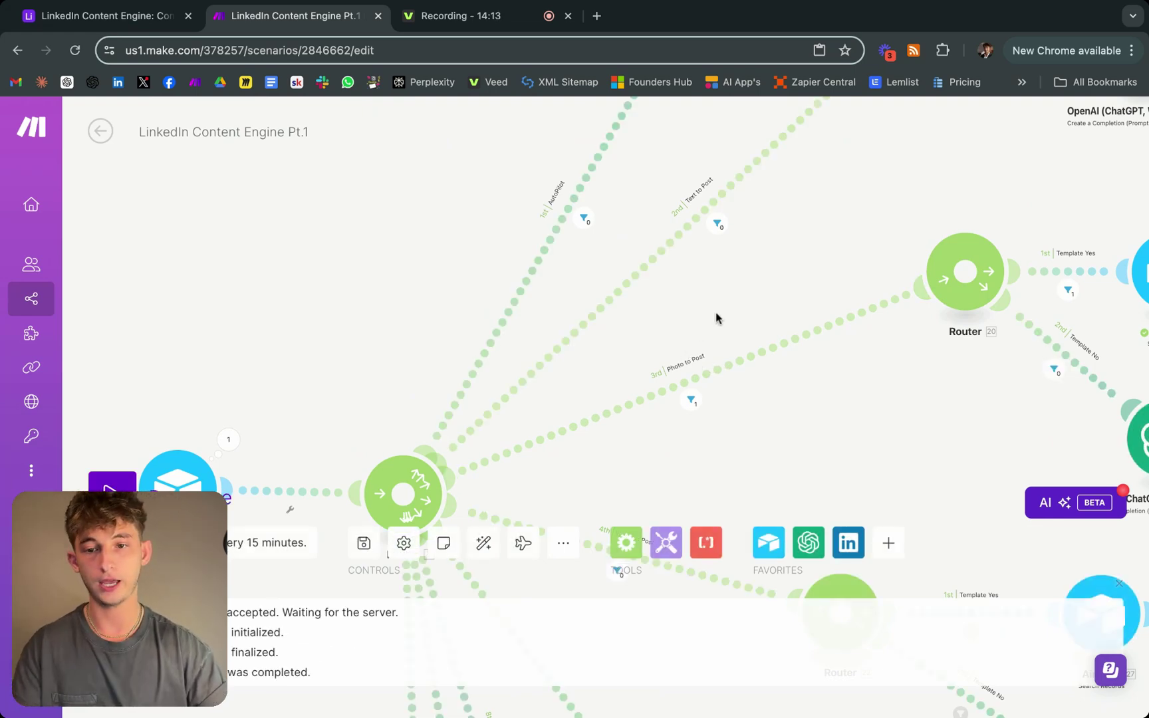
scroll(715, 311, down, 2)
scroll(715, 311, right, 4)
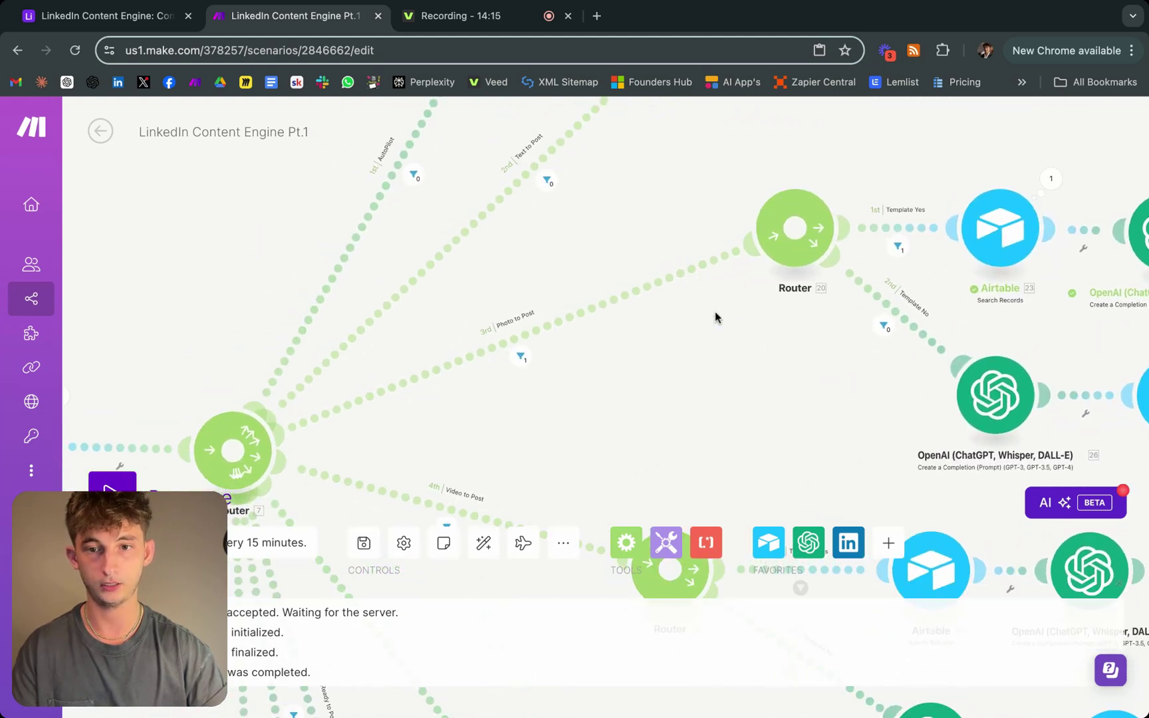
scroll(627, 247, right, 1)
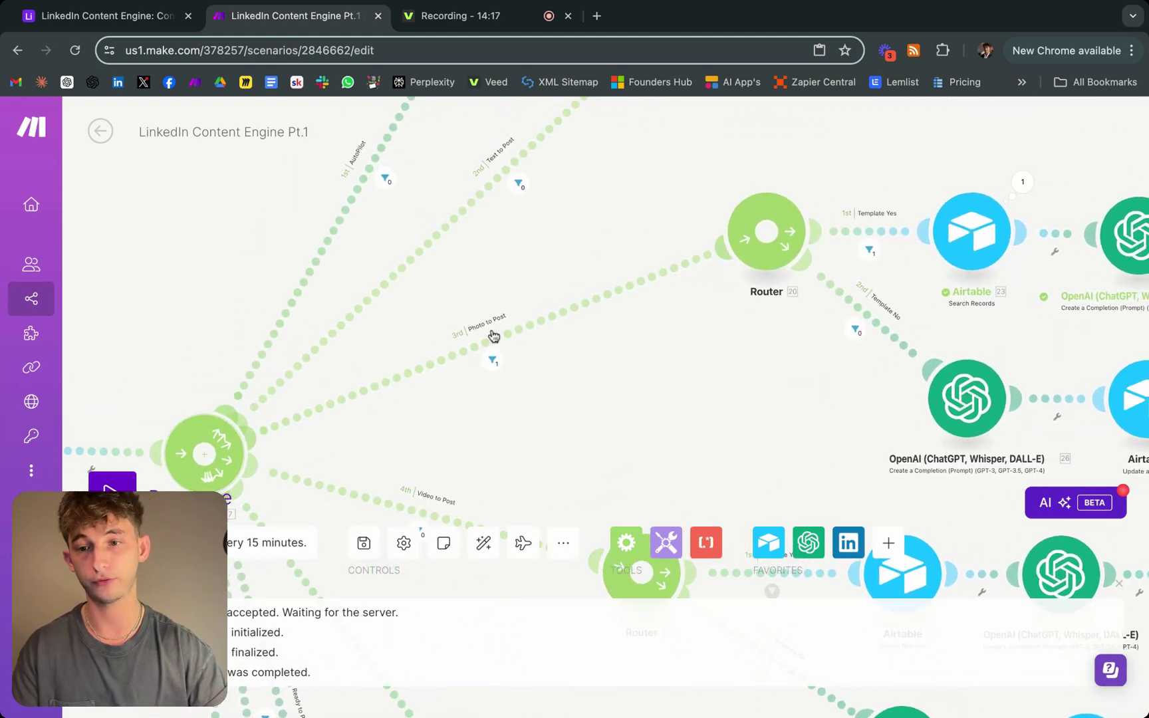
scroll(623, 235, right, 3)
scroll(622, 234, right, 9)
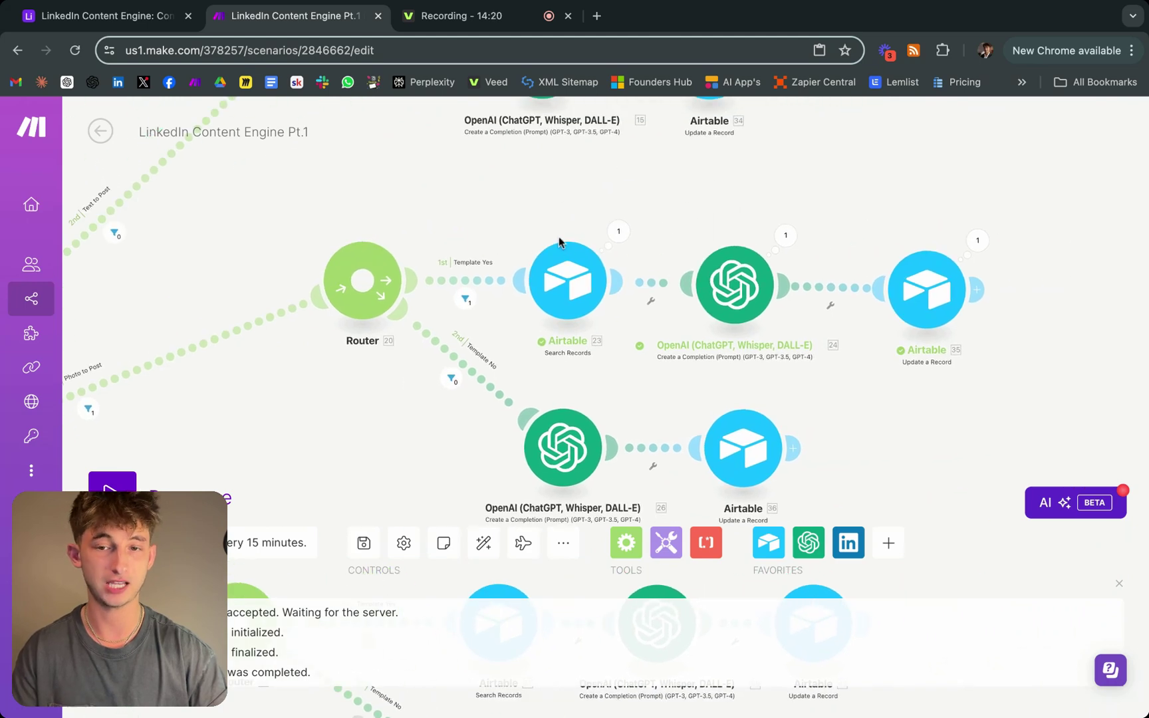
scroll(500, 203, right, 5)
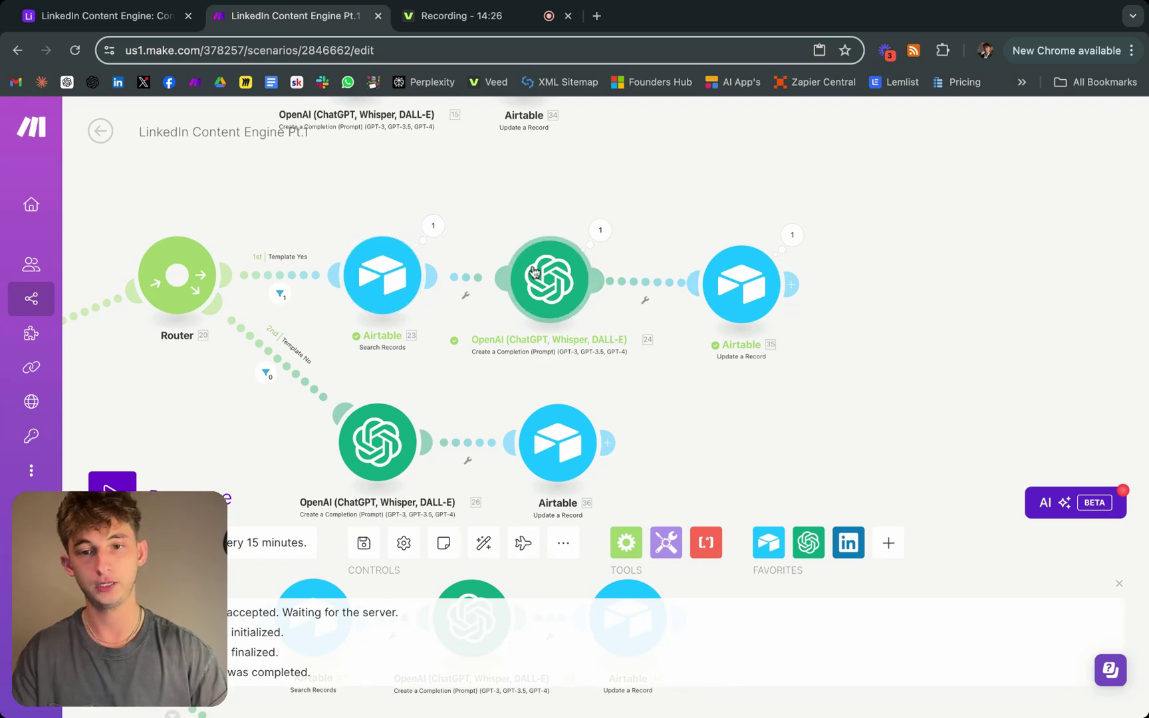
click(601, 231)
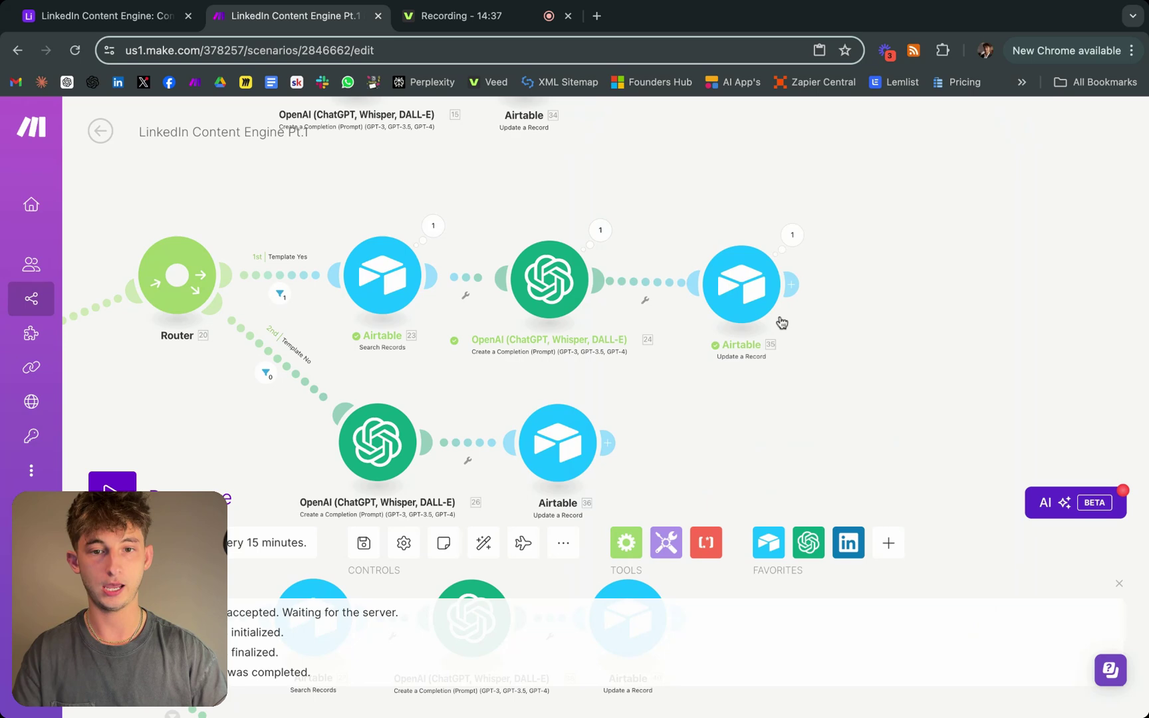
click(601, 230)
Switch to Airtable, open the Video Post record under Drafted - To Review, and read its generated Draft text.
click(130, 18)
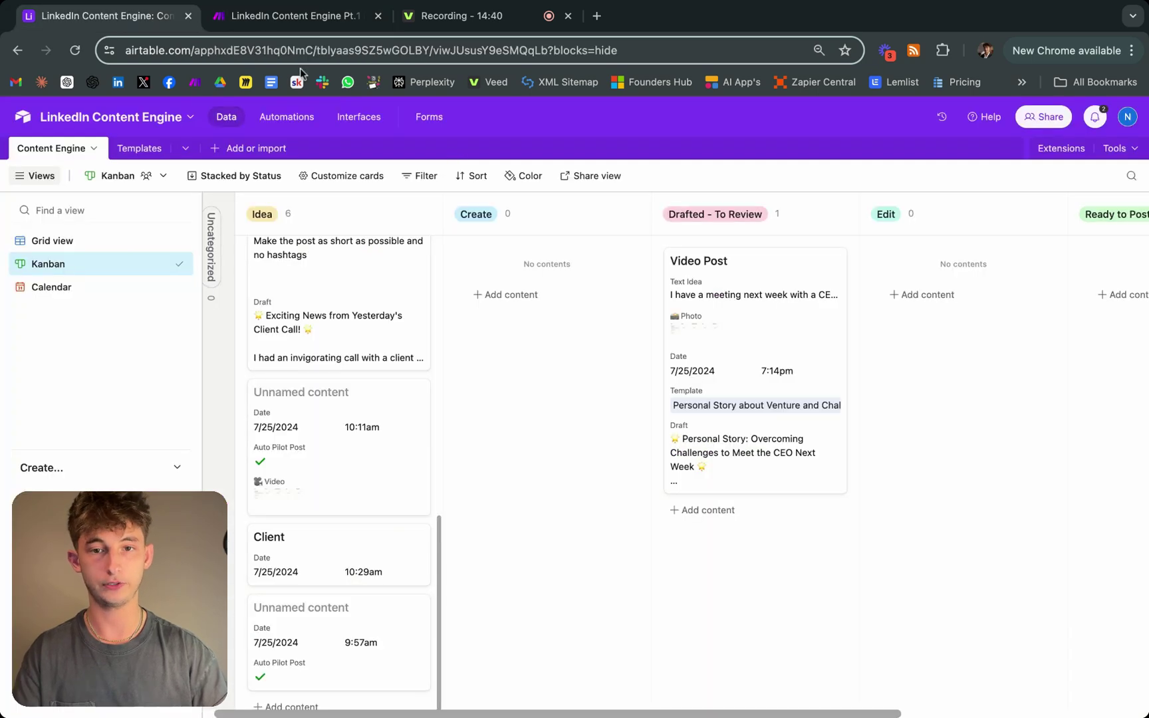
click(764, 303)
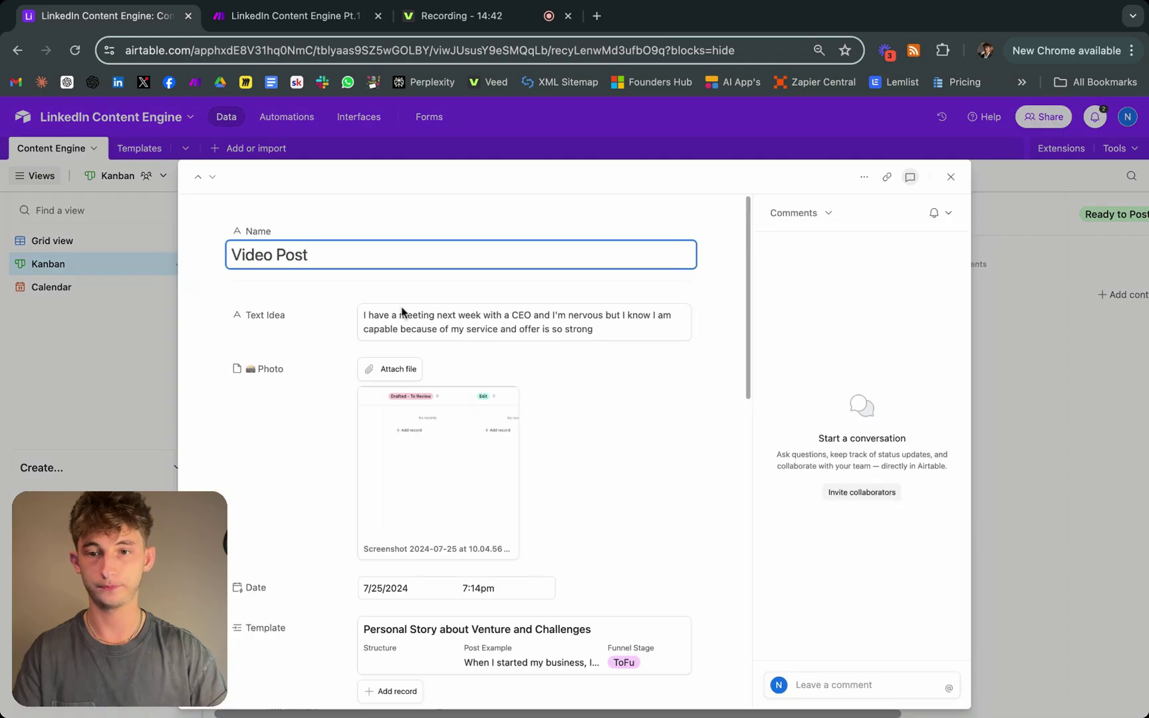
scroll(442, 412, down, 4)
scroll(451, 402, down, 10)
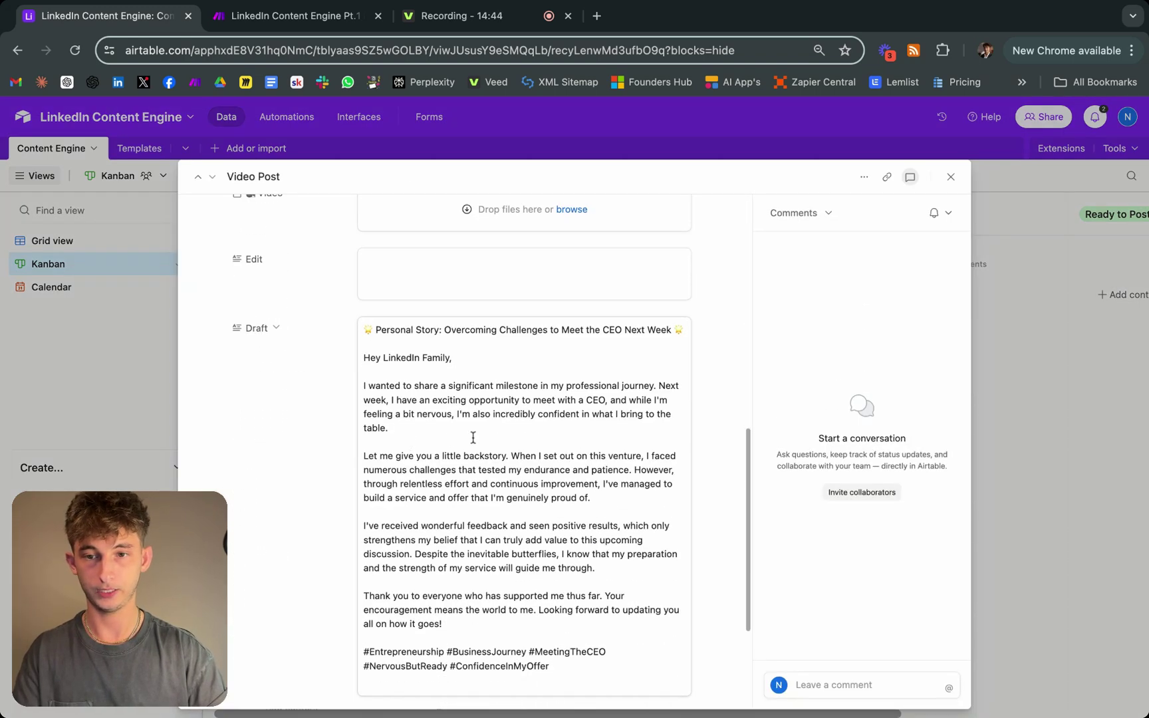
scroll(459, 391, up, 6)
scroll(467, 400, down, 1)
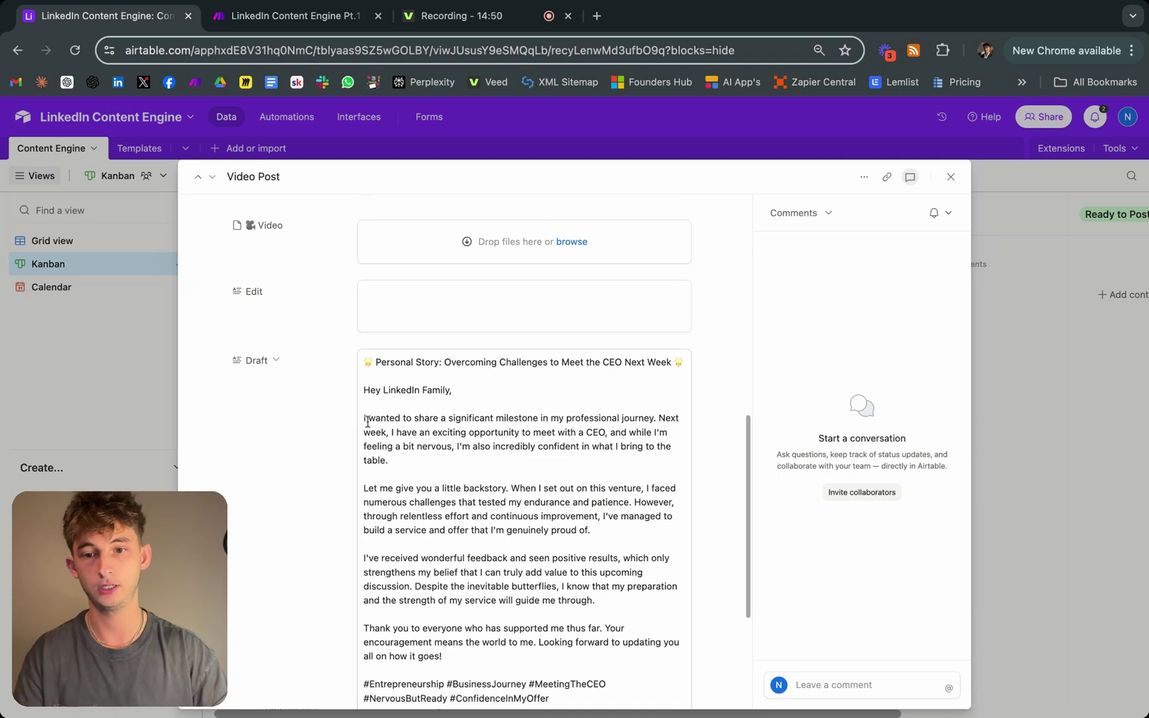
Read the rest of the Video Post record's Draft text through its hashtags, and open the empty Edit field for input.
scroll(401, 391, down, 1)
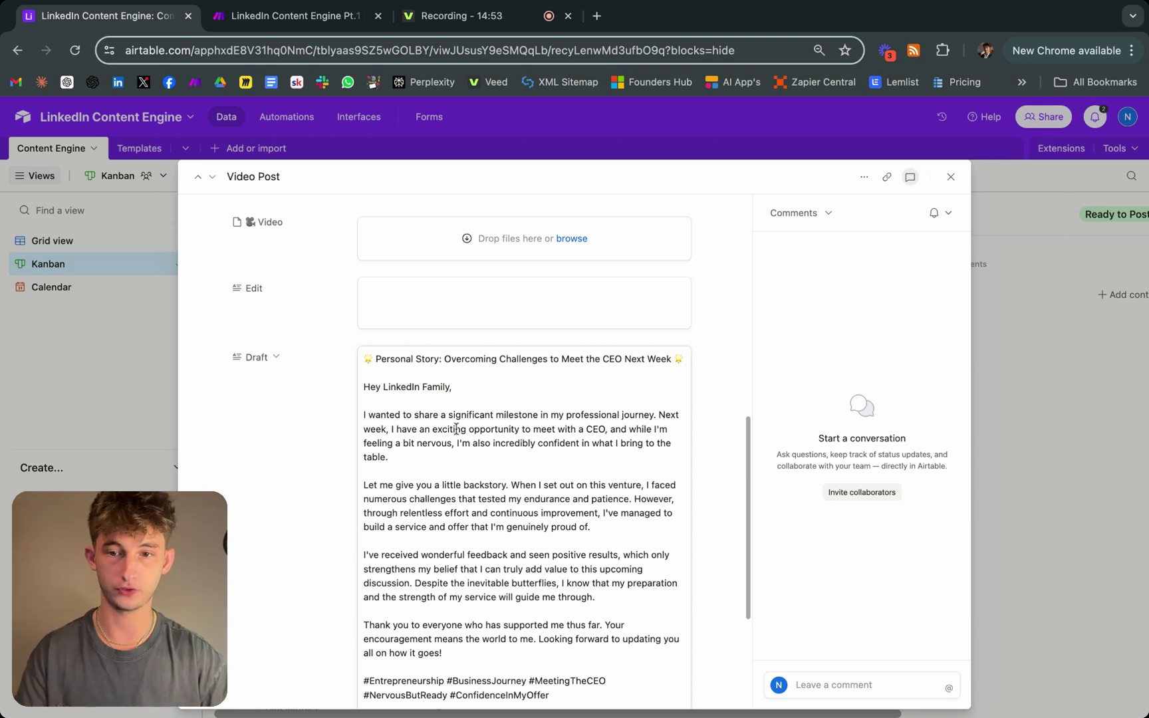
scroll(429, 466, down, 1)
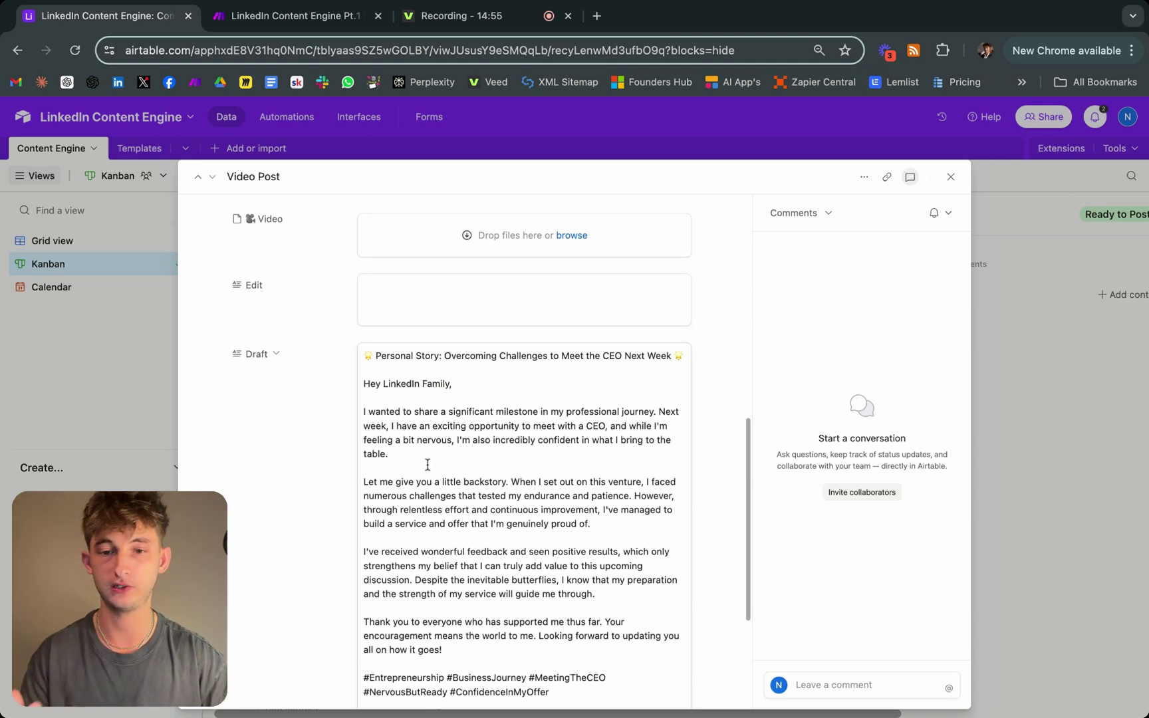
scroll(454, 459, down, 3)
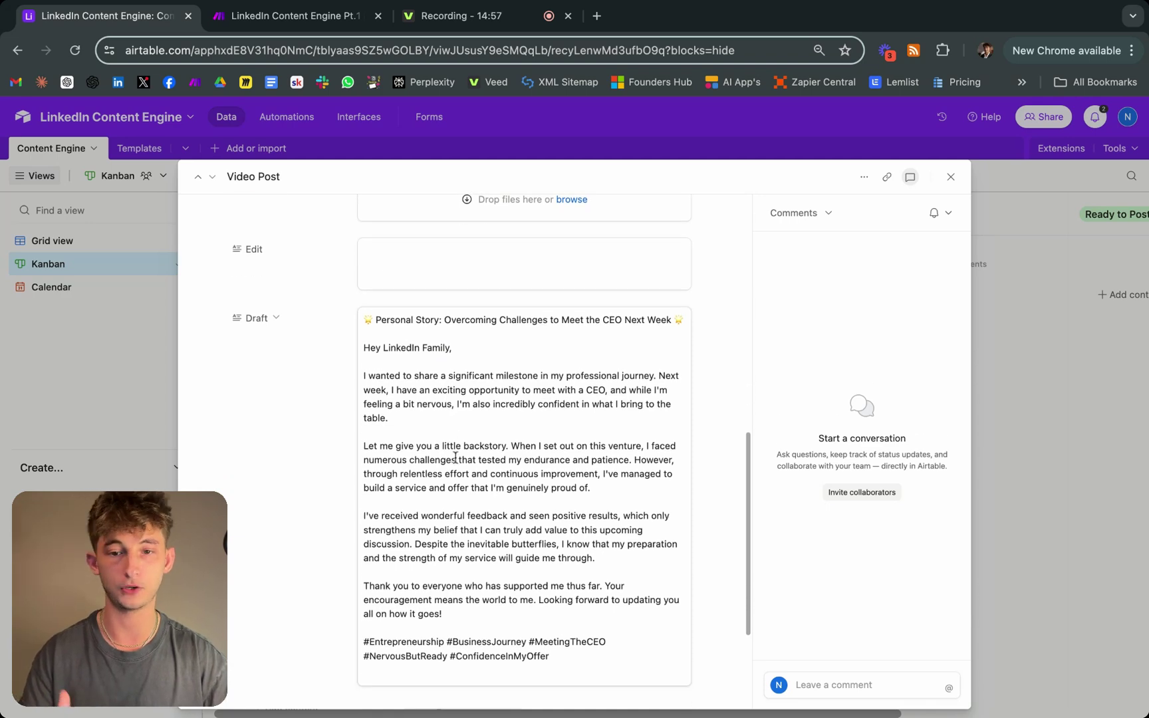
scroll(452, 461, down, 5)
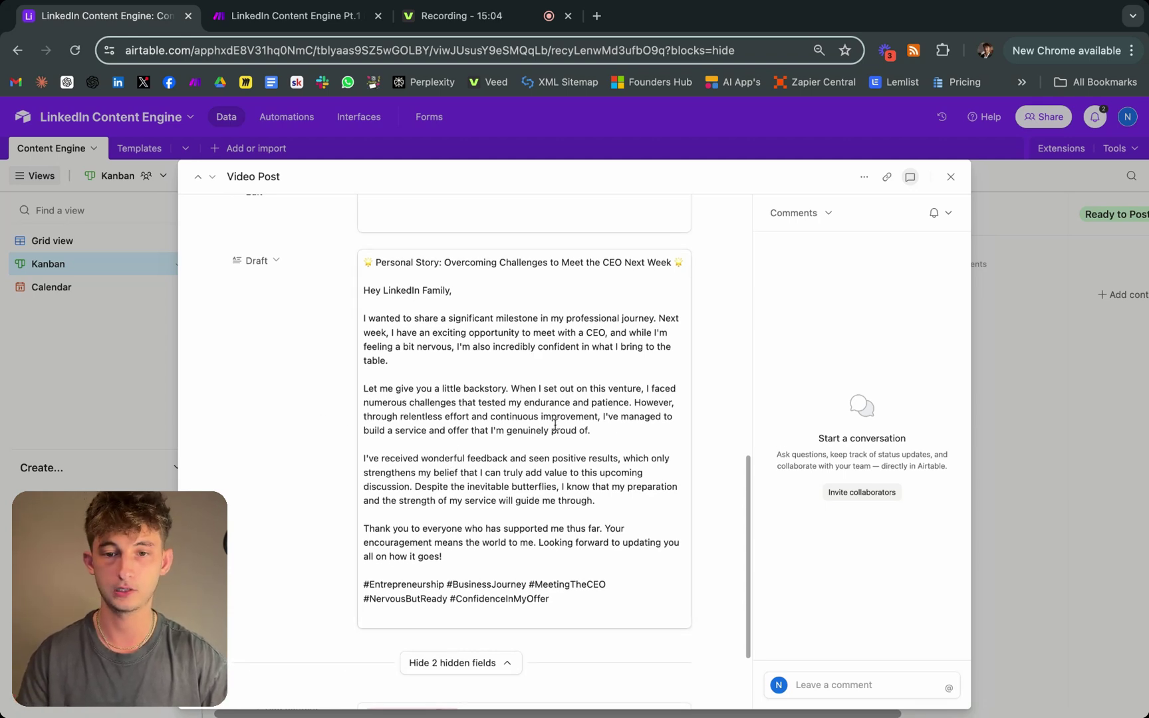
scroll(556, 424, up, 15)
click(441, 437)
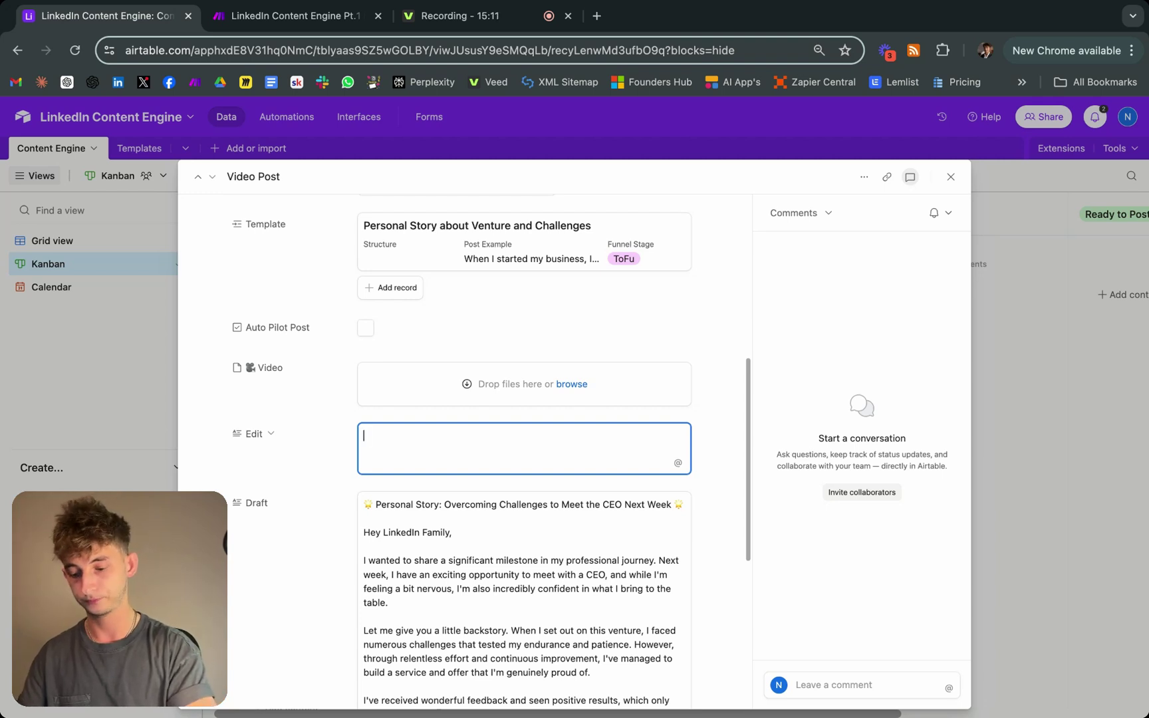
text(I almost went bankr)
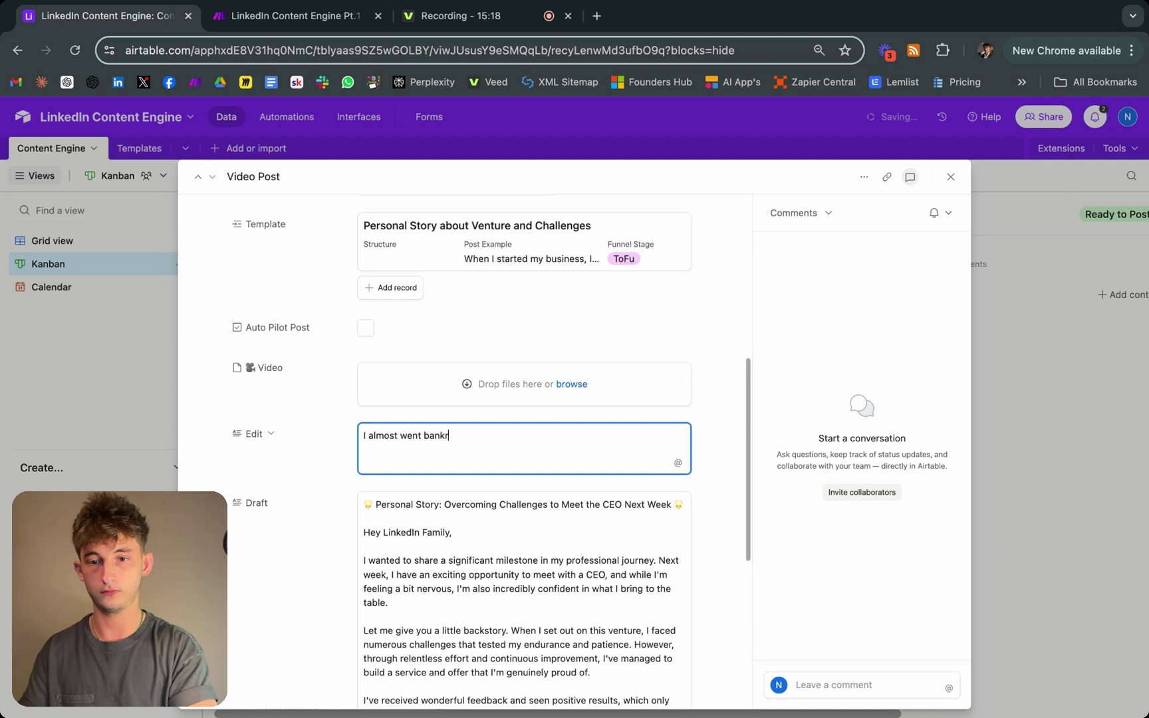
key(super+a)
key(BackSpace)
Enter "Include that I almost went bankrupt and also keep the post to be more concise and remove any logos/emojis like the stars" in Edit.
text(Include )
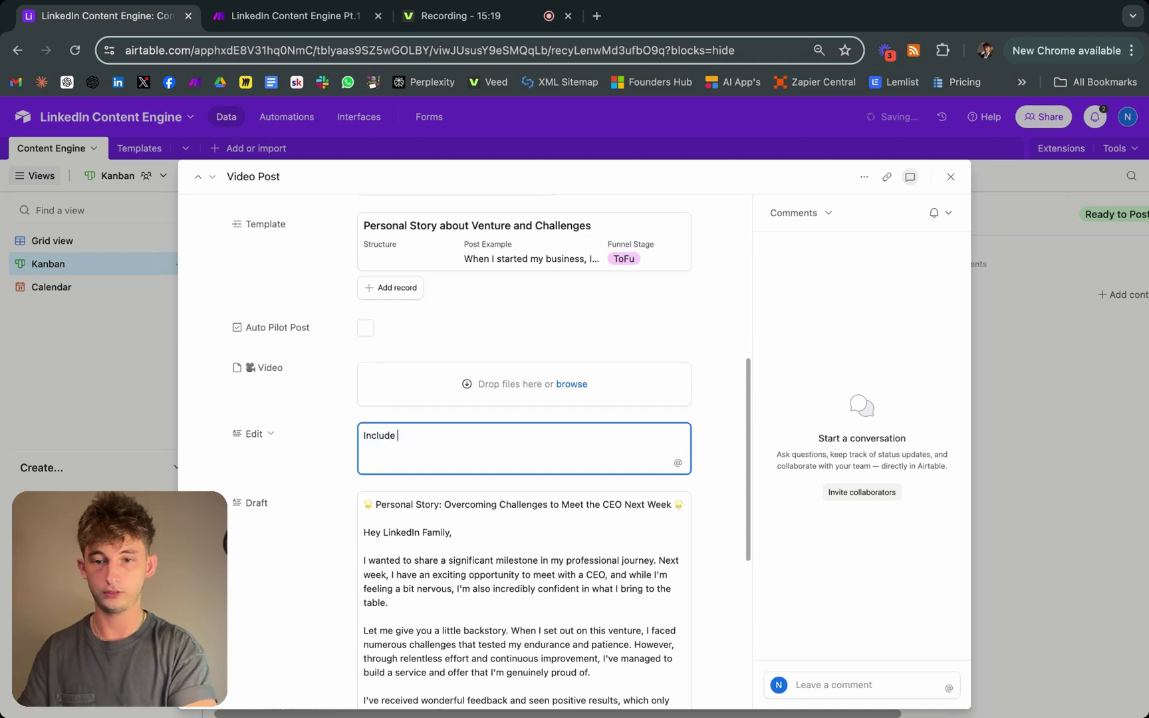
text(that I almost went bankrupt and also keep the pos)
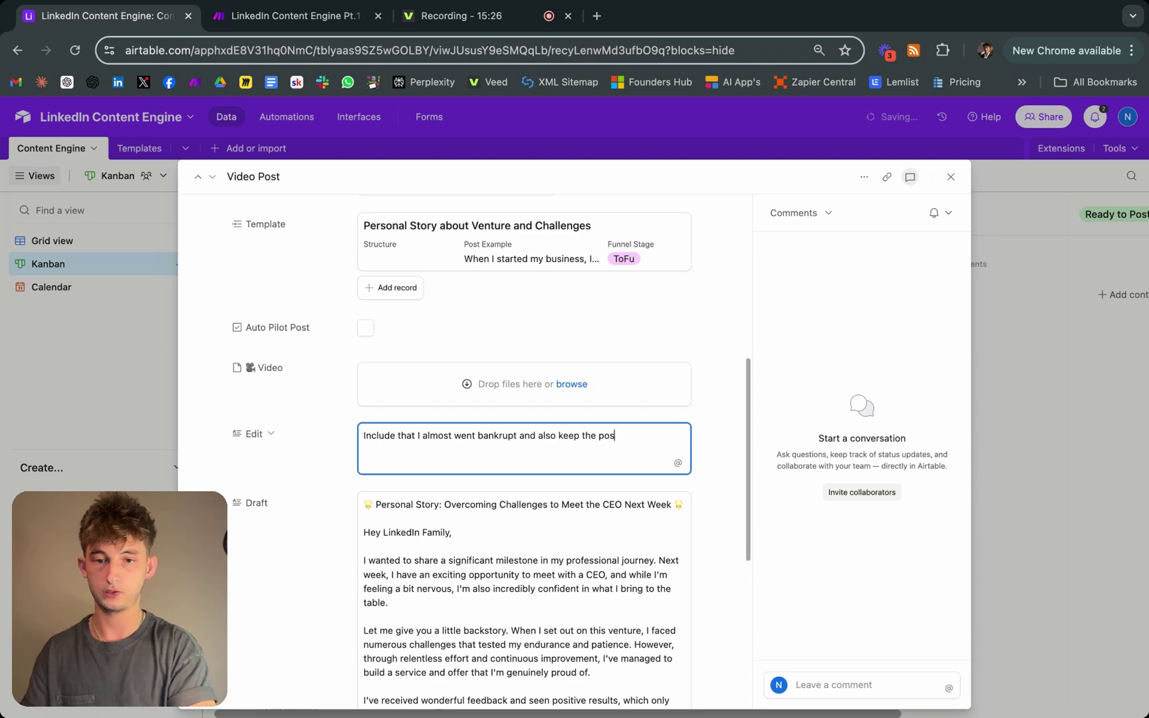
text(more concise and remove any logos/emojis like the start)
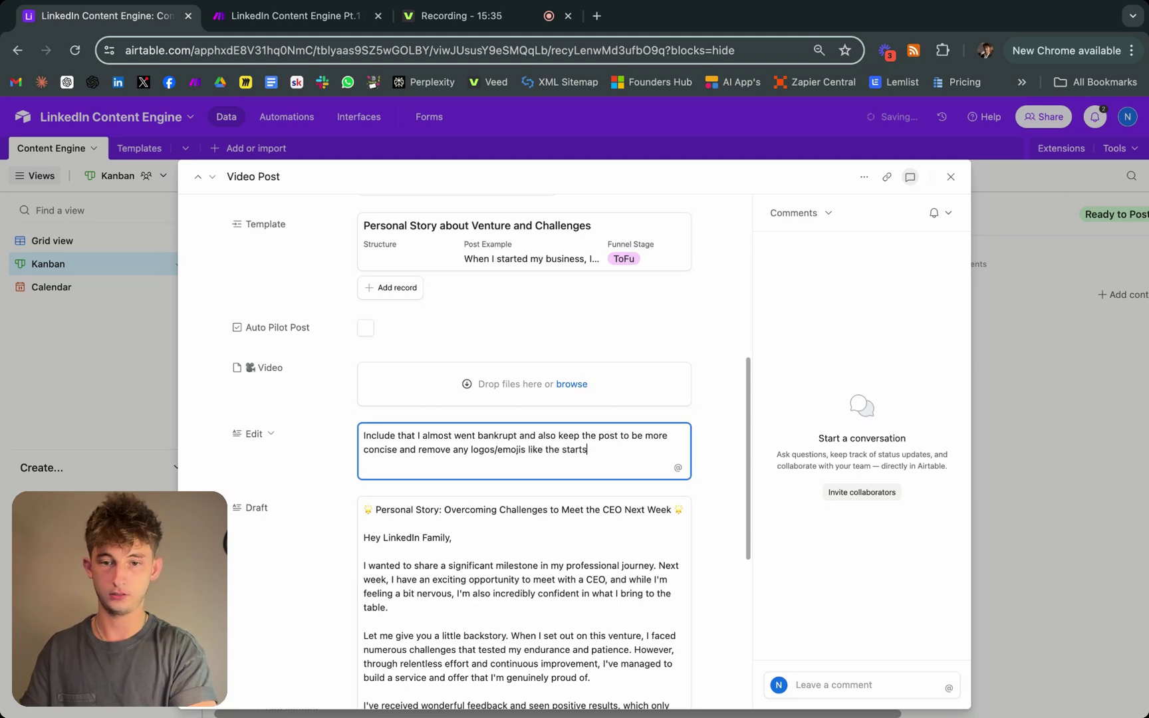
text(s)
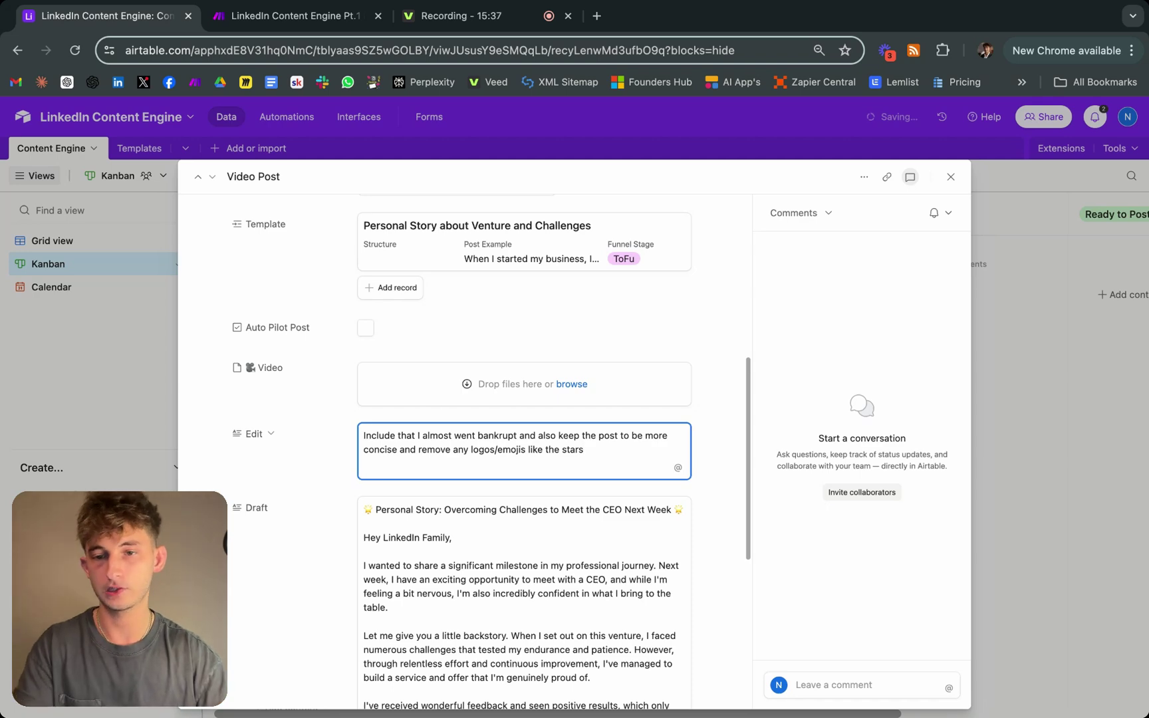
Append "and remove hashtags" to the edit instruction, then close the record and move the Video Post card to Edit on the Kanban board.
scroll(539, 524, down, 5)
scroll(539, 525, up, 4)
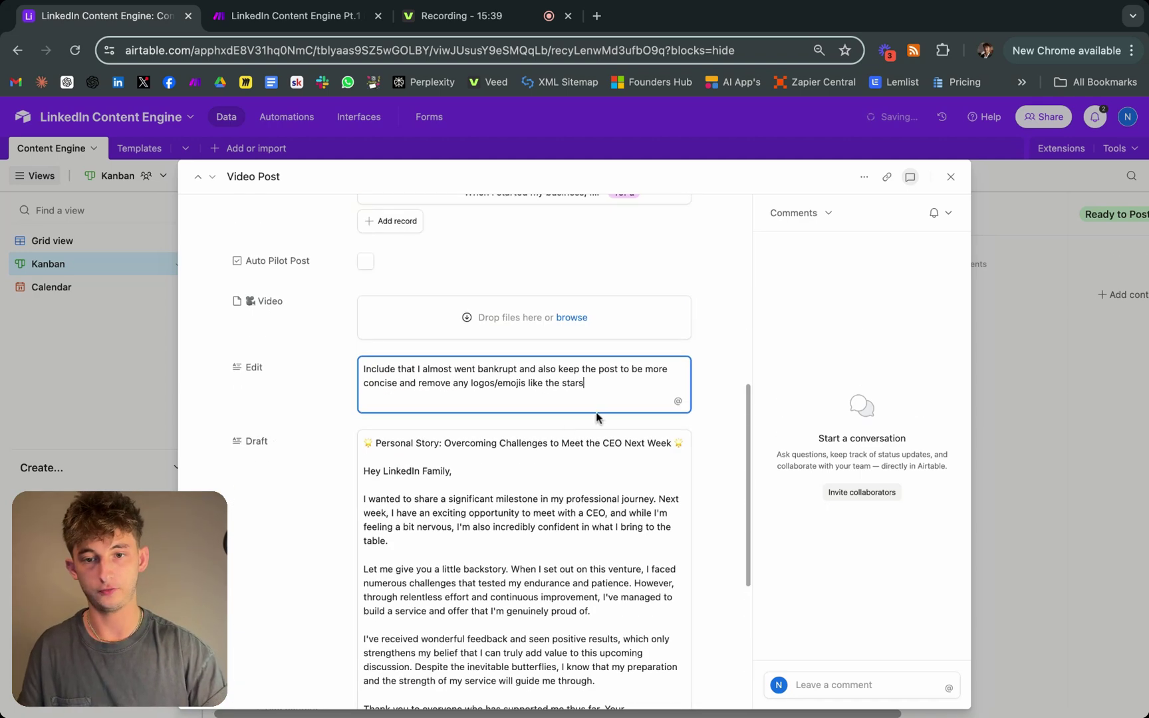
text(and remove )
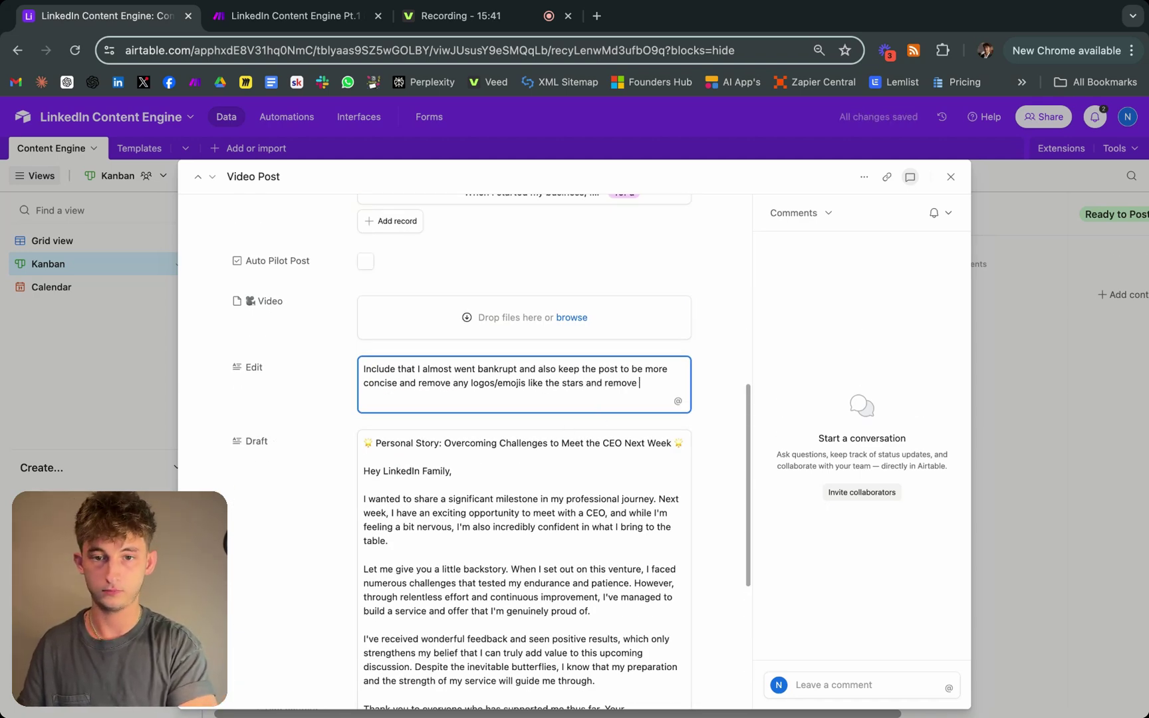
text(hashtags)
click(1059, 390)
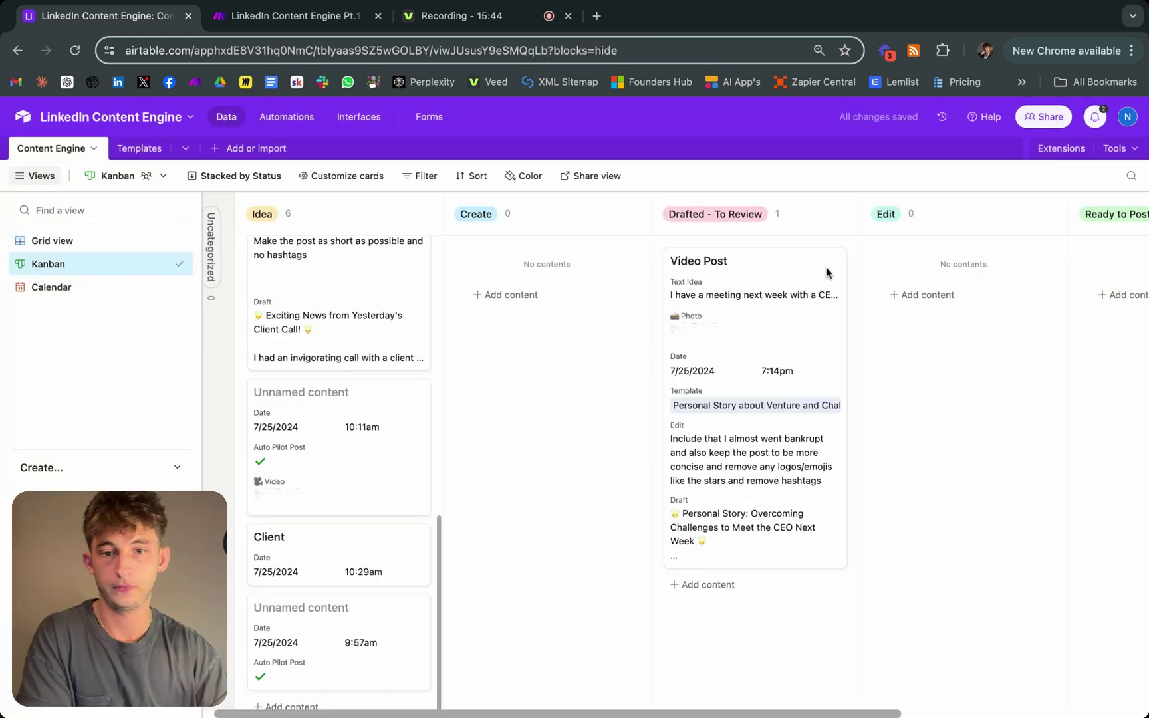
drag(777, 324, 965, 326)
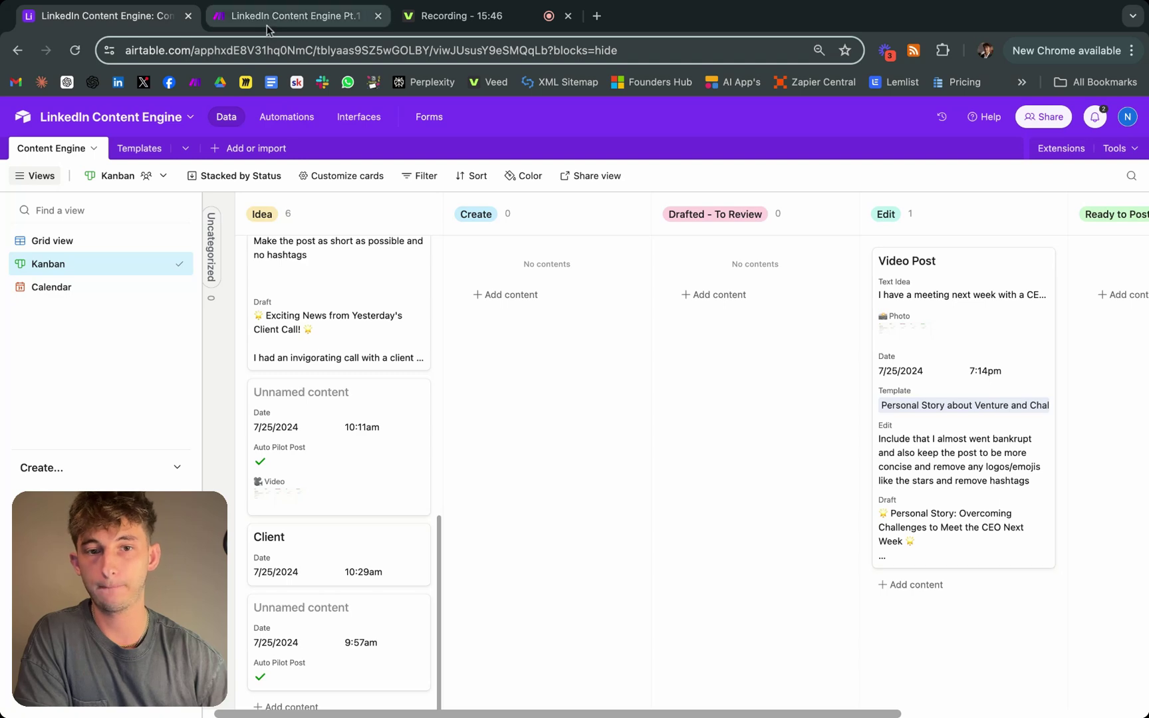
Switch to Make and run the LinkedIn Content Engine Pt.1 scenario once to process the edit request.
click(292, 15)
scroll(383, 383, down, 5)
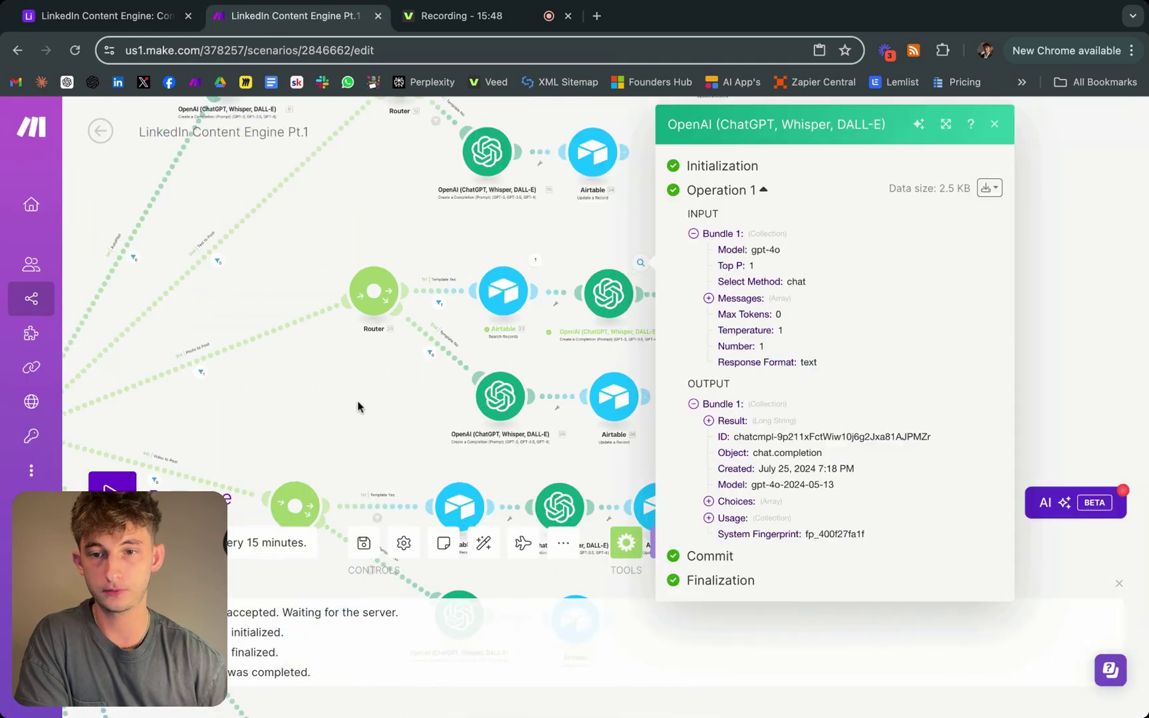
scroll(403, 425, left, 5)
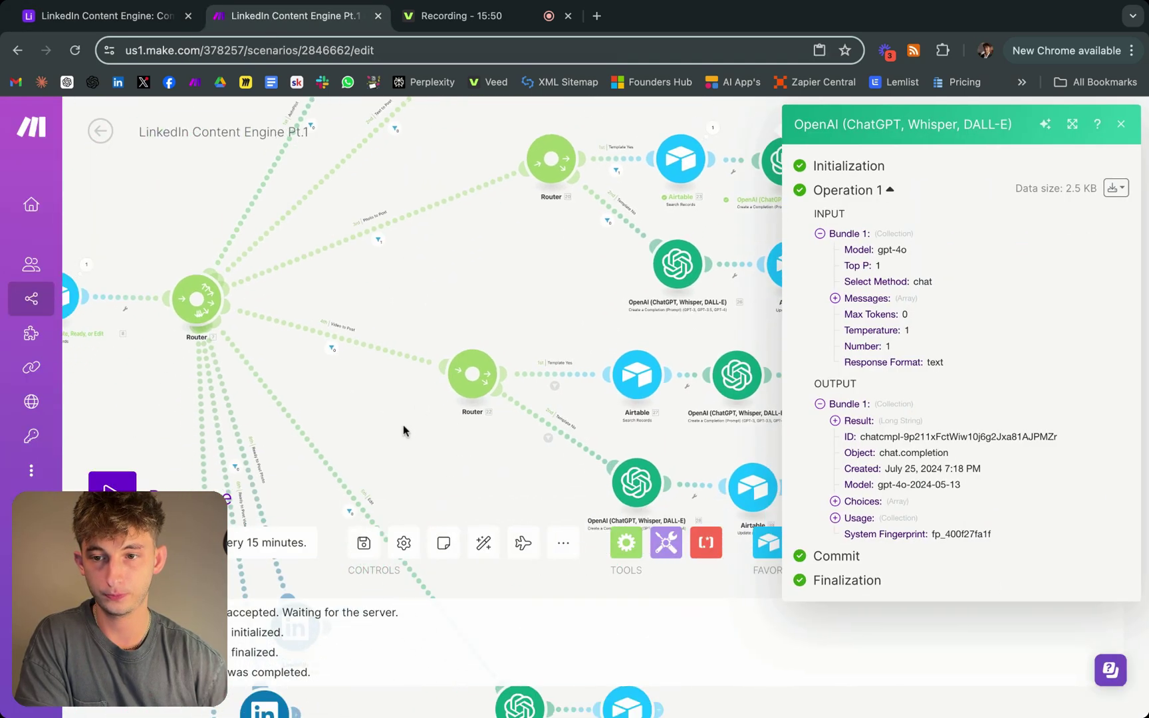
scroll(297, 449, down, 8)
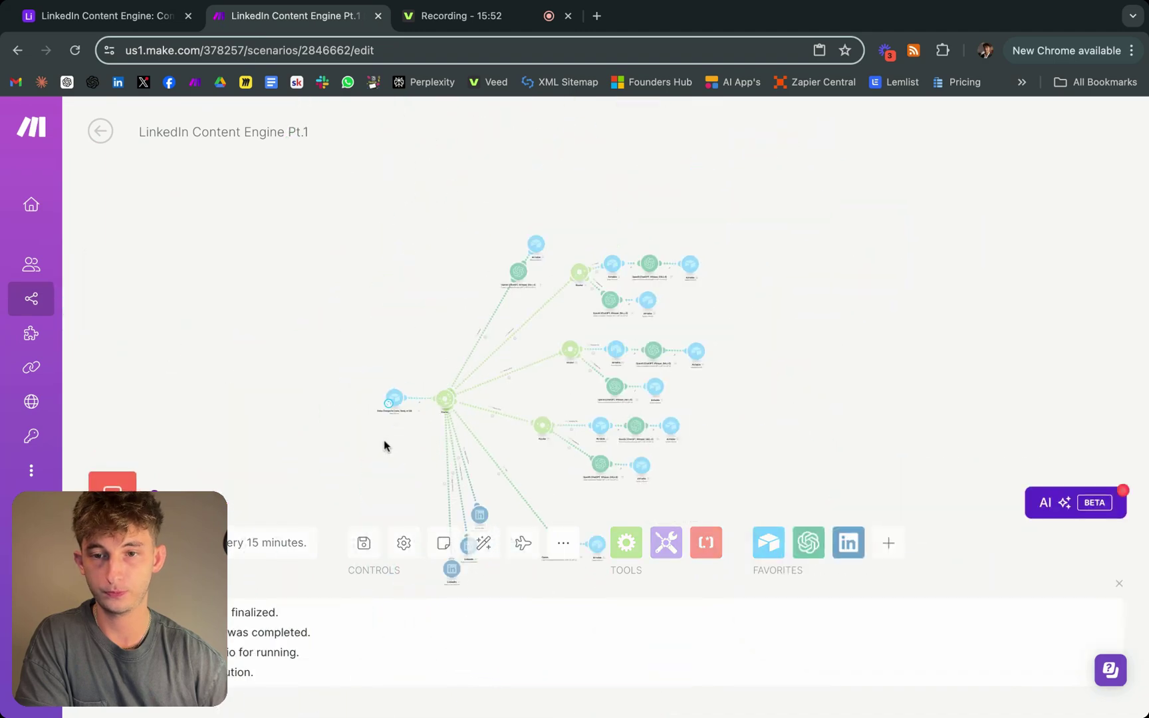
Switch to Airtable, open the Video Post record under Drafted - To Review, read its revised Draft text, and close it.
click(140, 29)
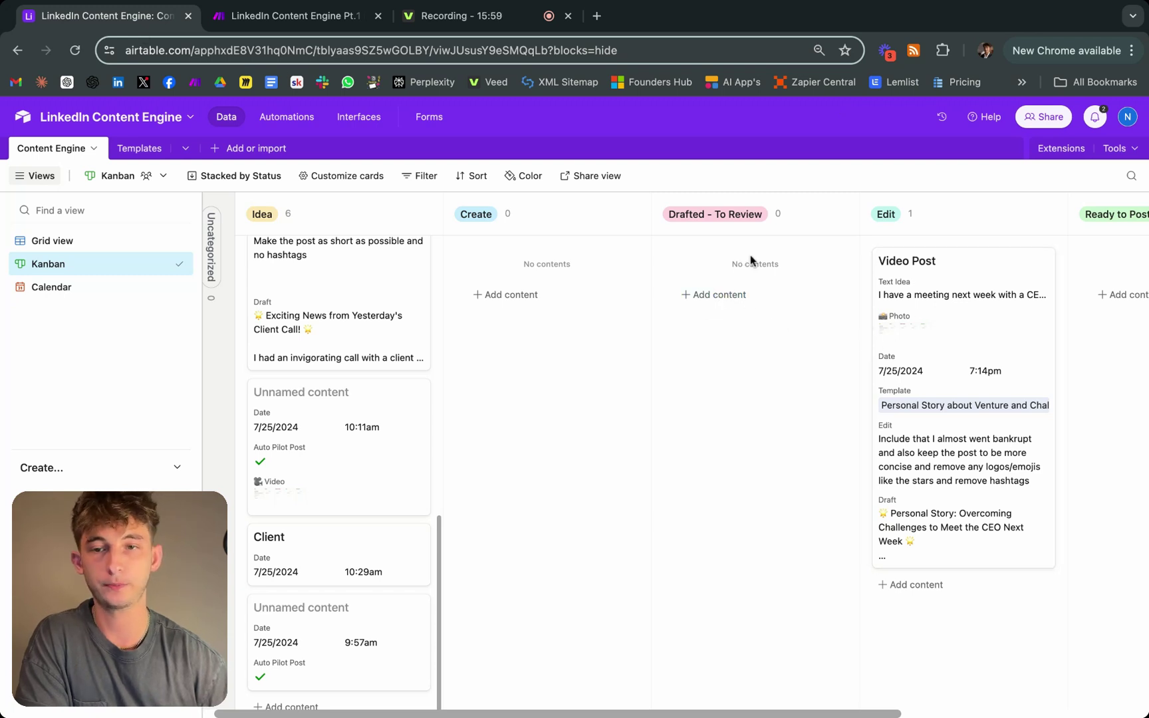
click(738, 365)
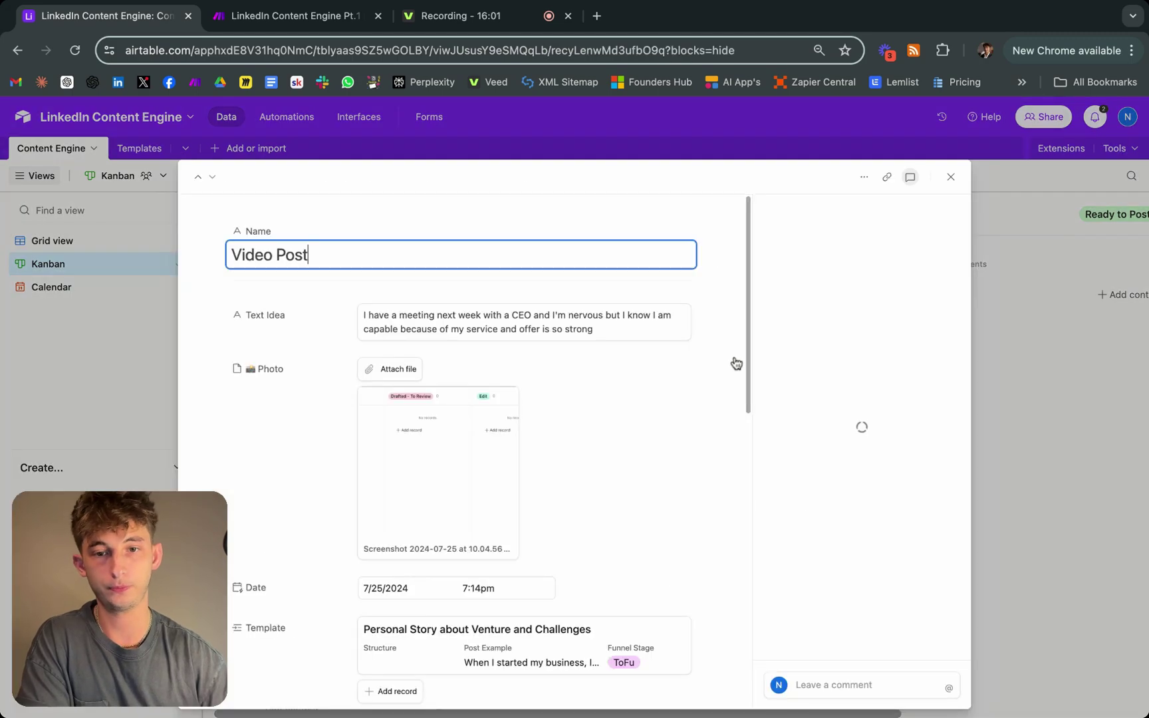
scroll(496, 441, down, 3)
scroll(497, 441, down, 7)
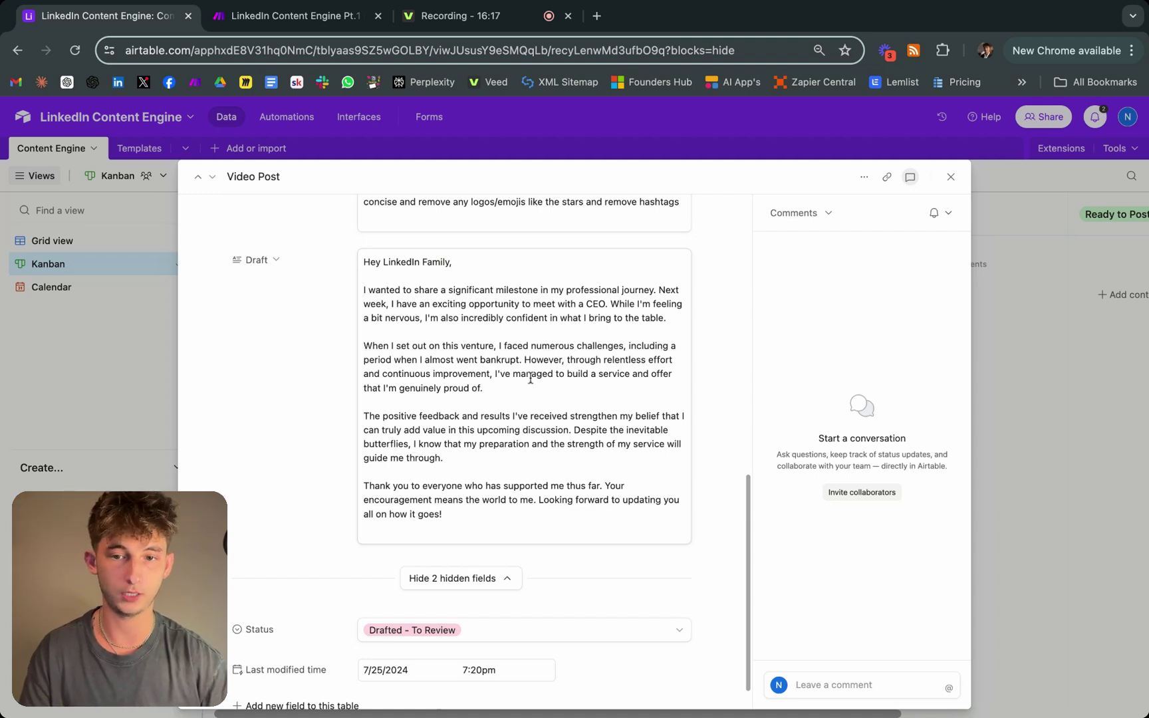
scroll(530, 377, down, 1)
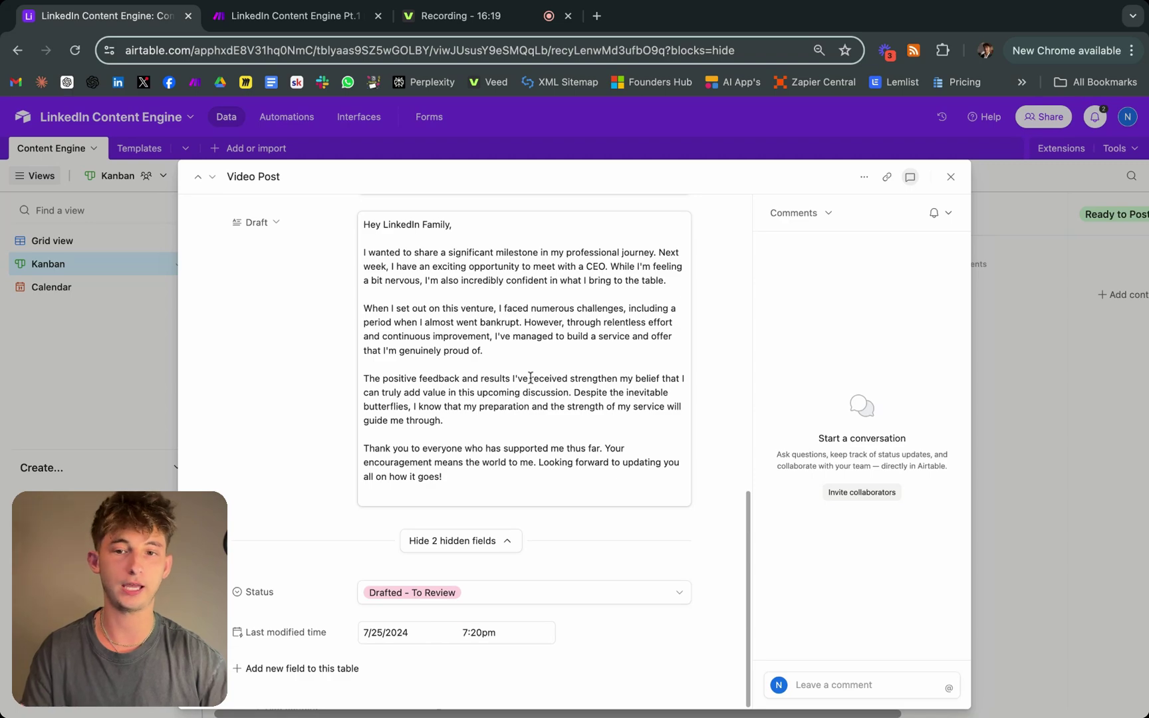
scroll(528, 372, up, 5)
scroll(513, 415, up, 4)
click(153, 431)
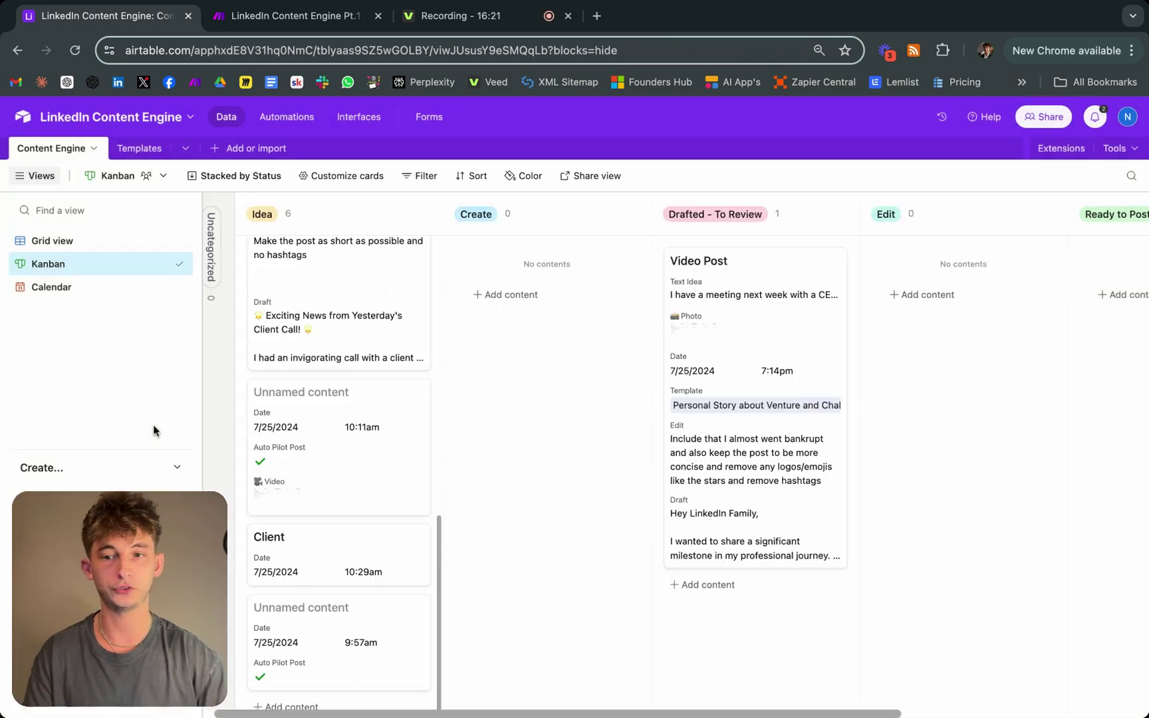
Open the Call with client record under Idea and examine its Text Idea, Edit and Draft fields.
scroll(294, 341, up, 5)
scroll(294, 341, up, 3)
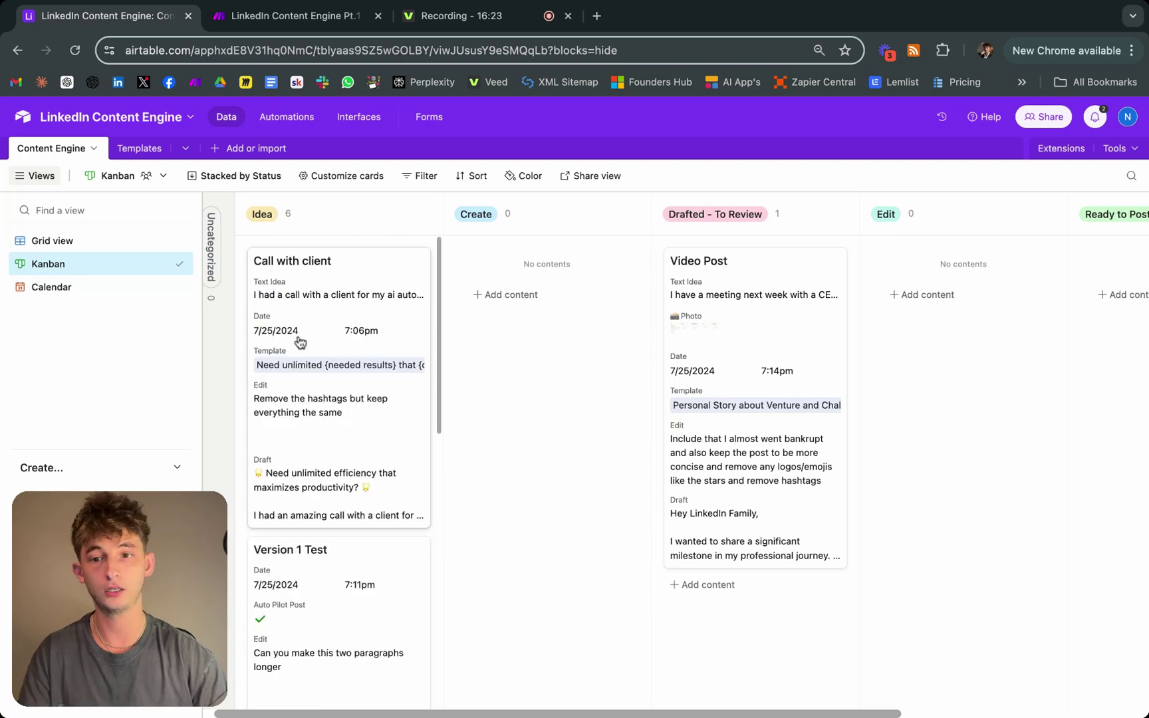
click(305, 312)
scroll(461, 356, down, 1)
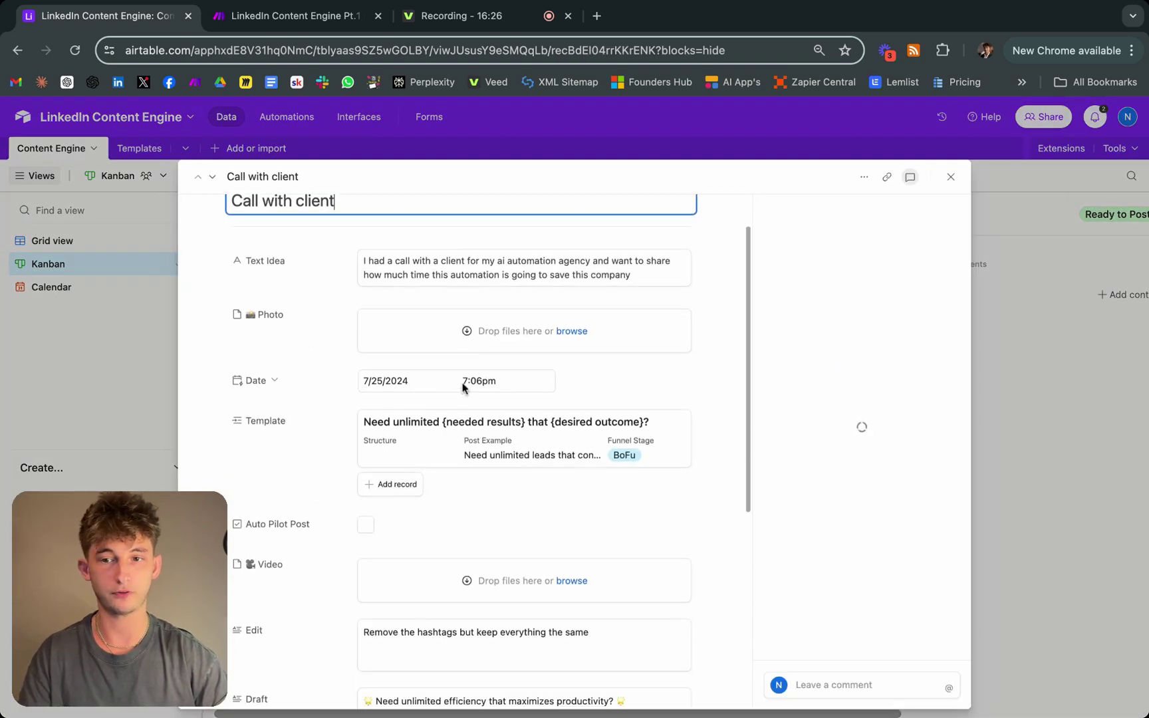
click(421, 268)
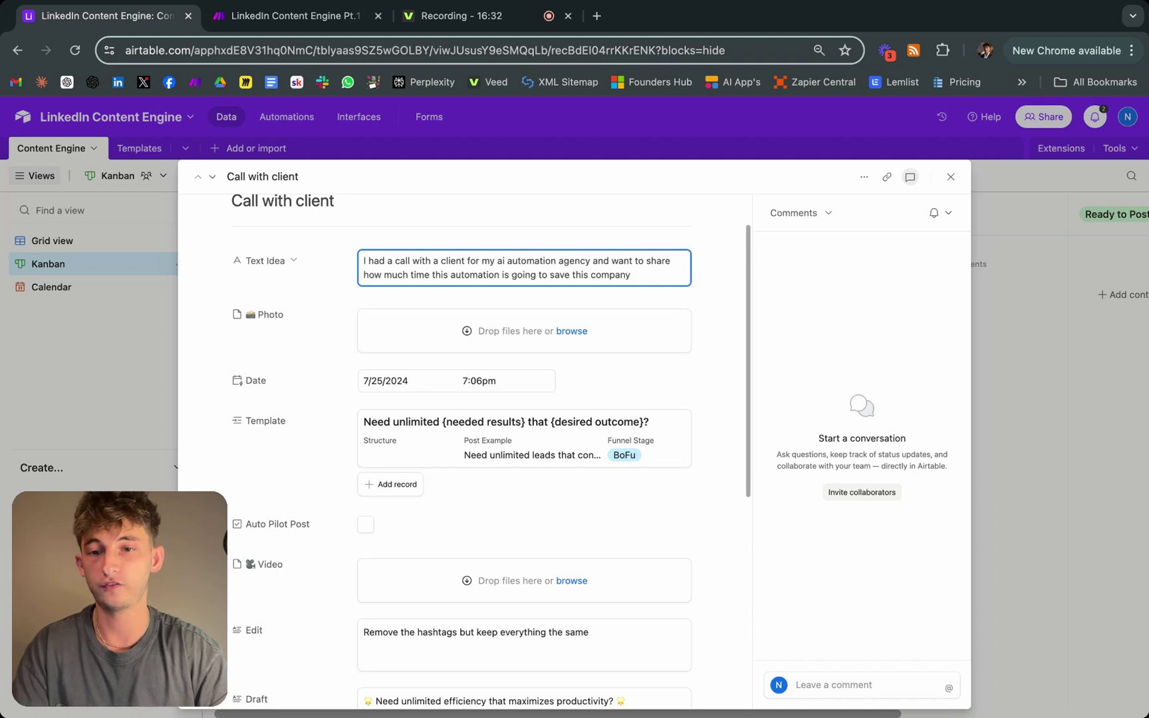
key(super+a)
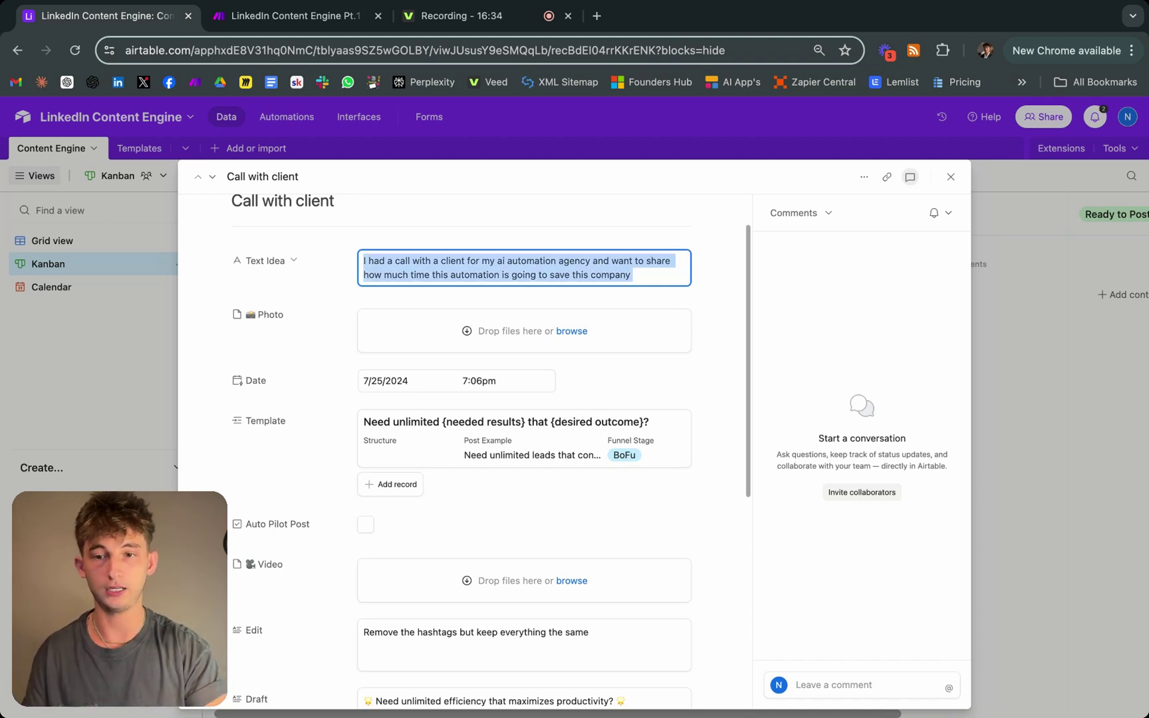
scroll(560, 450, down, 10)
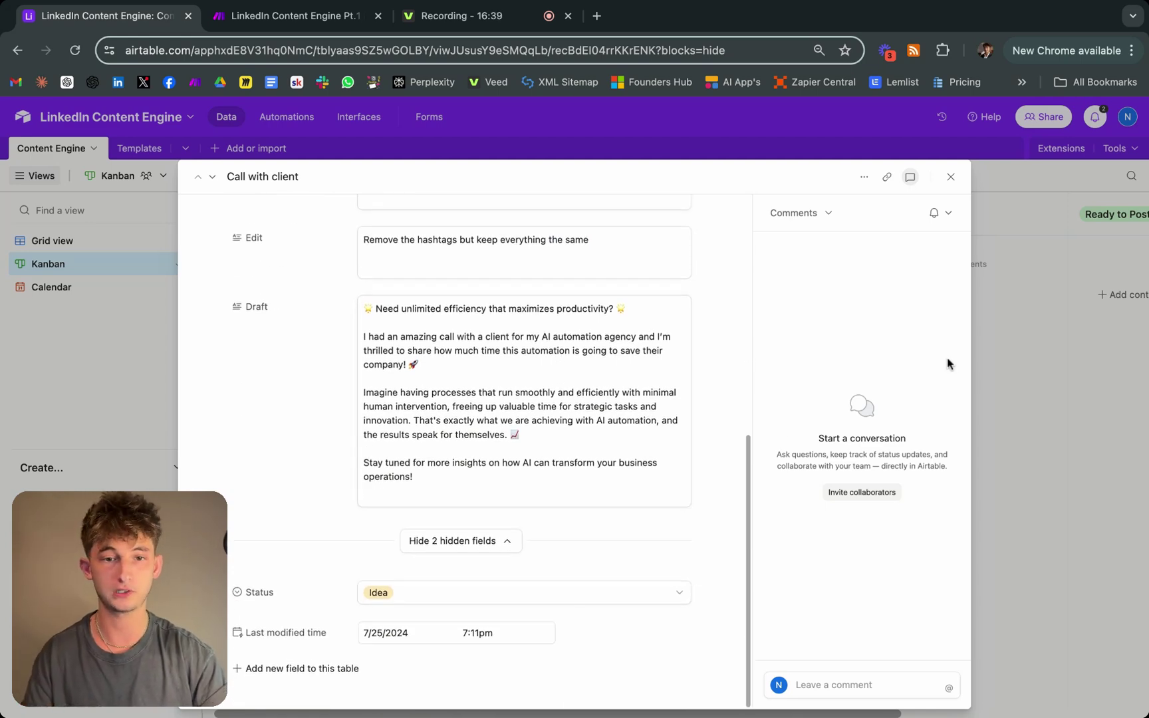
Leave the Call with client record, reread the Draft text in the Video Post record, and close it.
click(998, 366)
scroll(506, 513, down, 10)
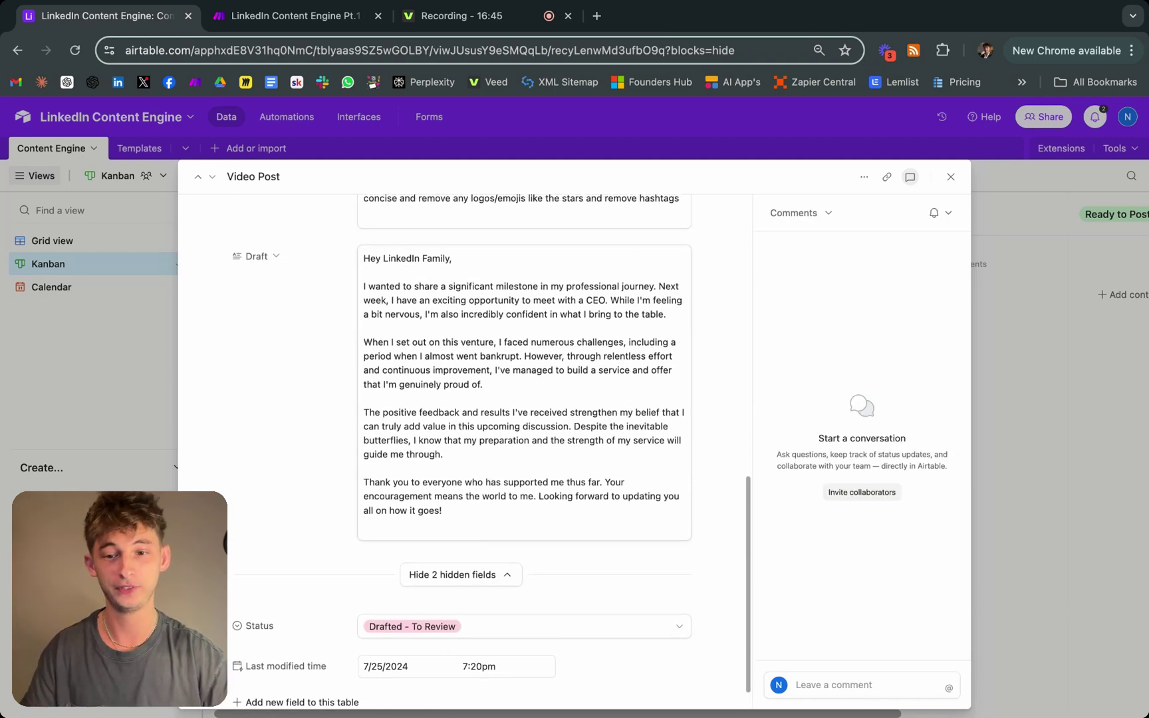
click(69, 432)
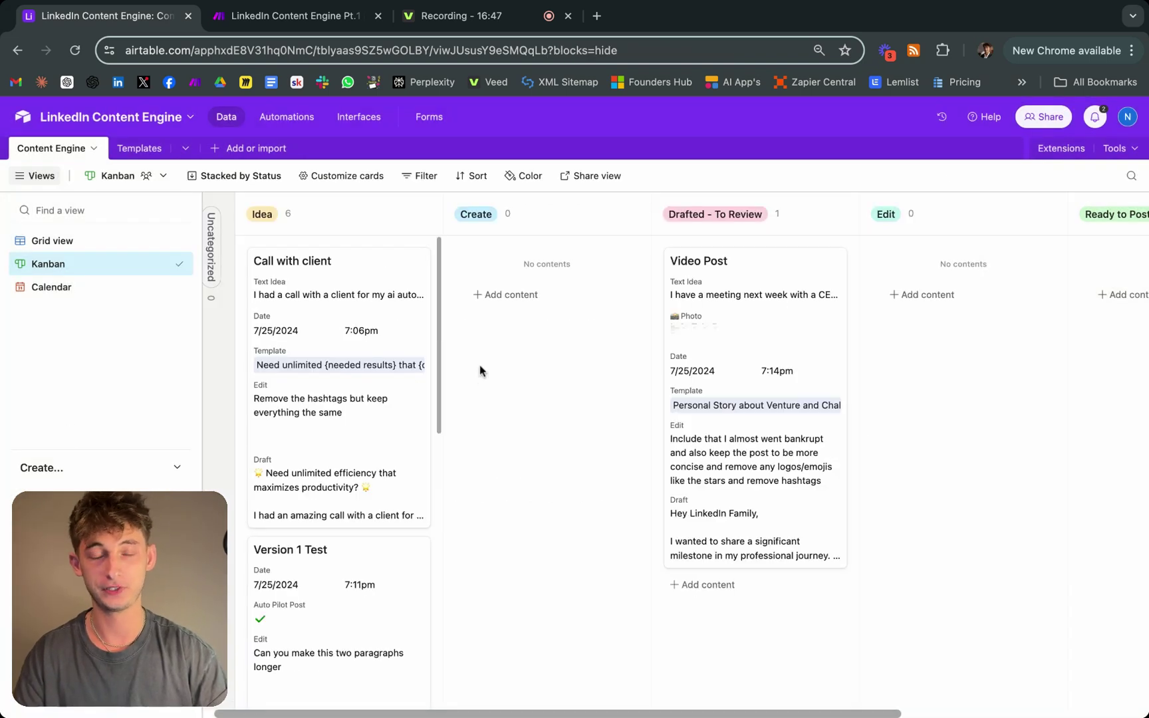